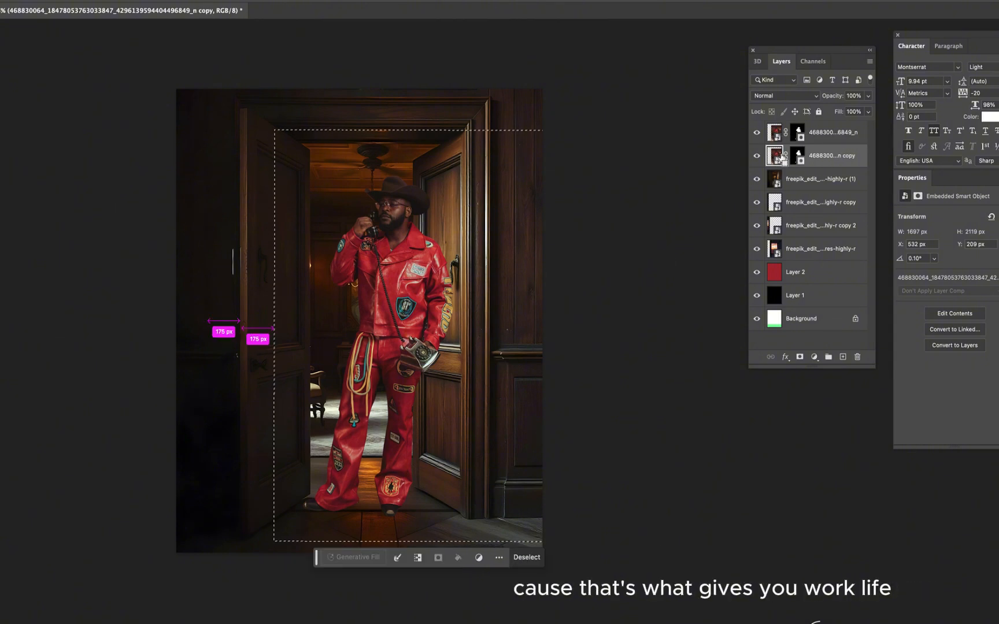
# Load the duplicated man's layer mask as a selection and fill it with a dark-to-grey gradient on a new layer
pyautogui.click(799, 156)
pyautogui.keyDown('ctrl'); pyautogui.click(798, 156); pyautogui.keyUp('ctrl')
pyautogui.scroll(2, 382, 416)
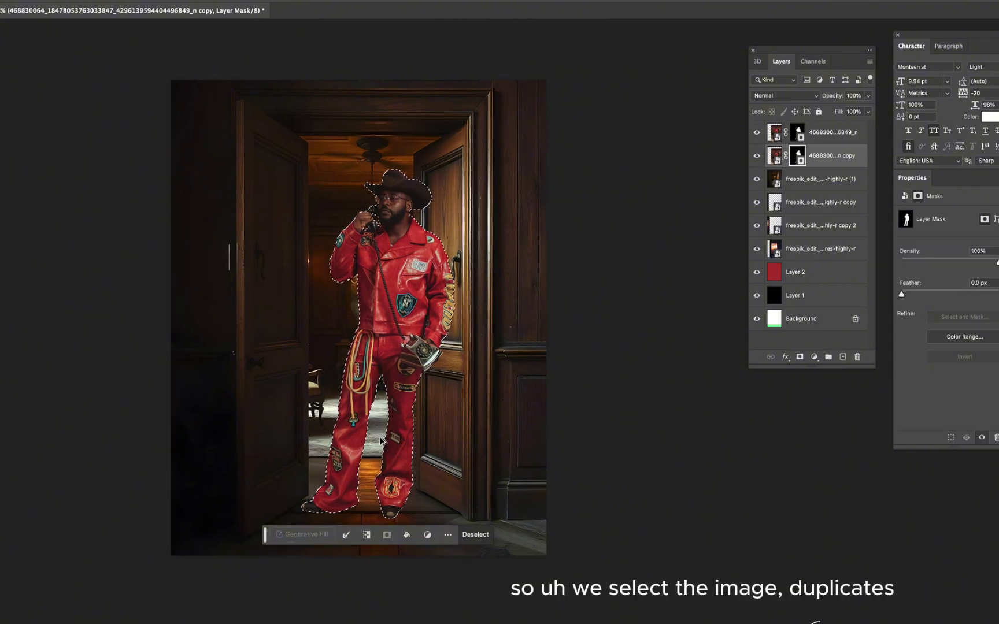
pyautogui.rightClick(351, 215)
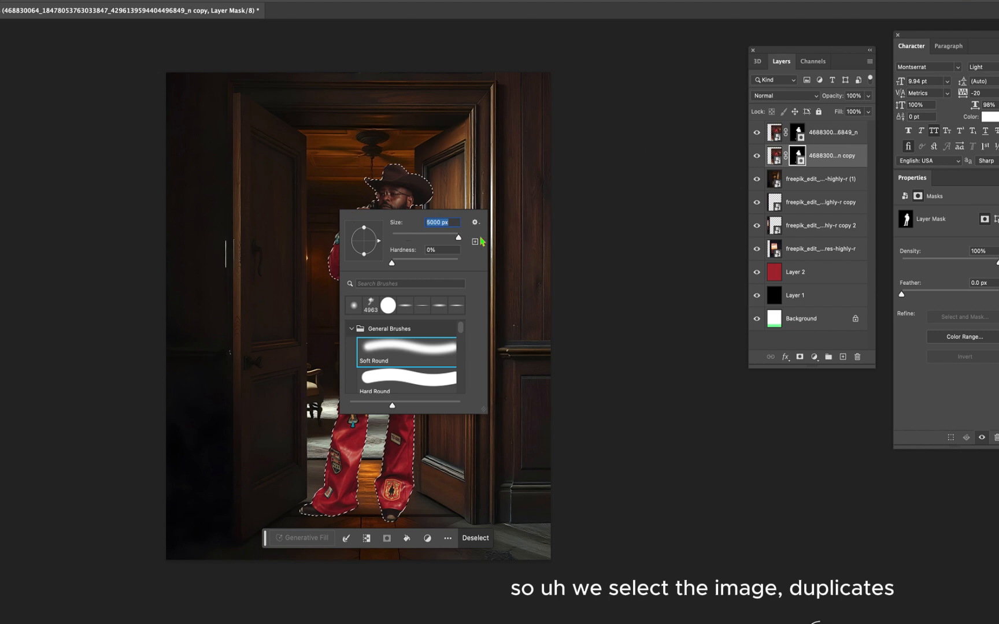
pyautogui.moveTo(372, 186); pyautogui.dragTo(330, 244)
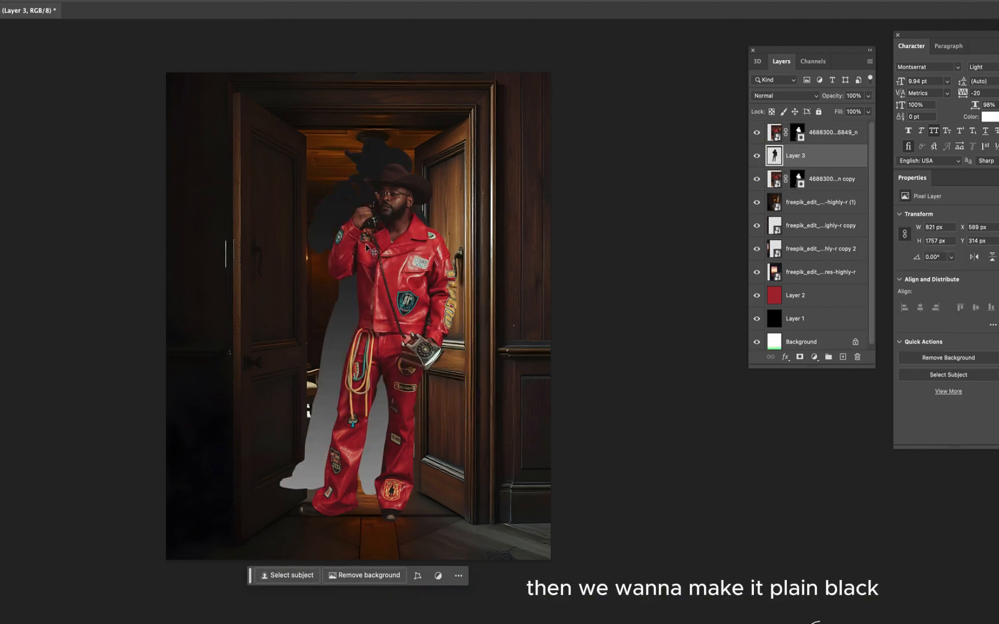
# Align the gradient silhouette over the man and move its layer to the top of the layer stack
pyautogui.press('super+t')
pyautogui.scroll(4, 368, 301)
pyautogui.moveTo(373, 288); pyautogui.dragTo(399, 322)
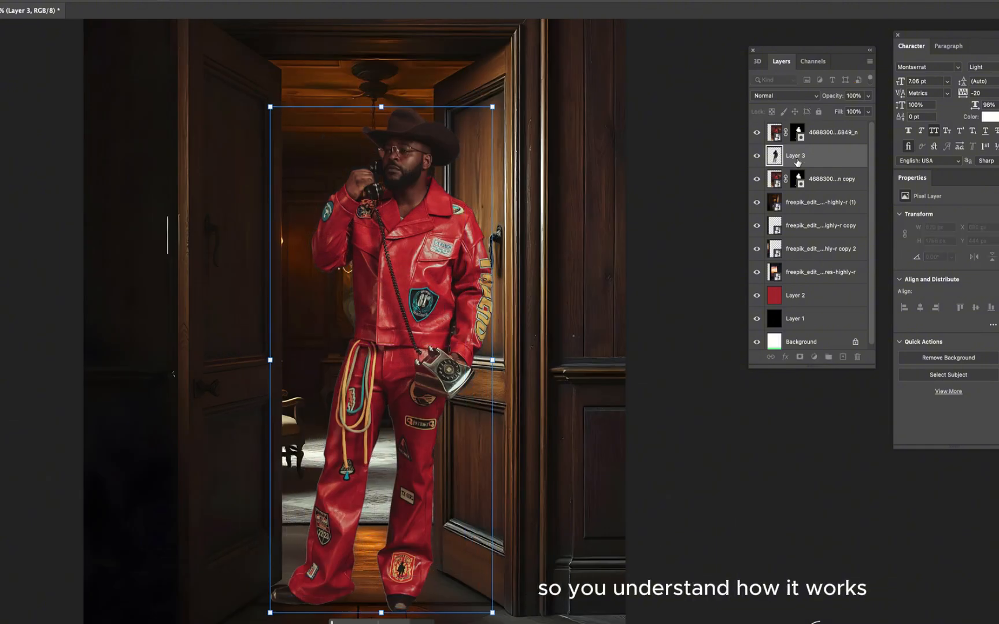
pyautogui.press('Return')
pyautogui.moveTo(794, 159); pyautogui.dragTo(796, 124)
pyautogui.press('super+minus')
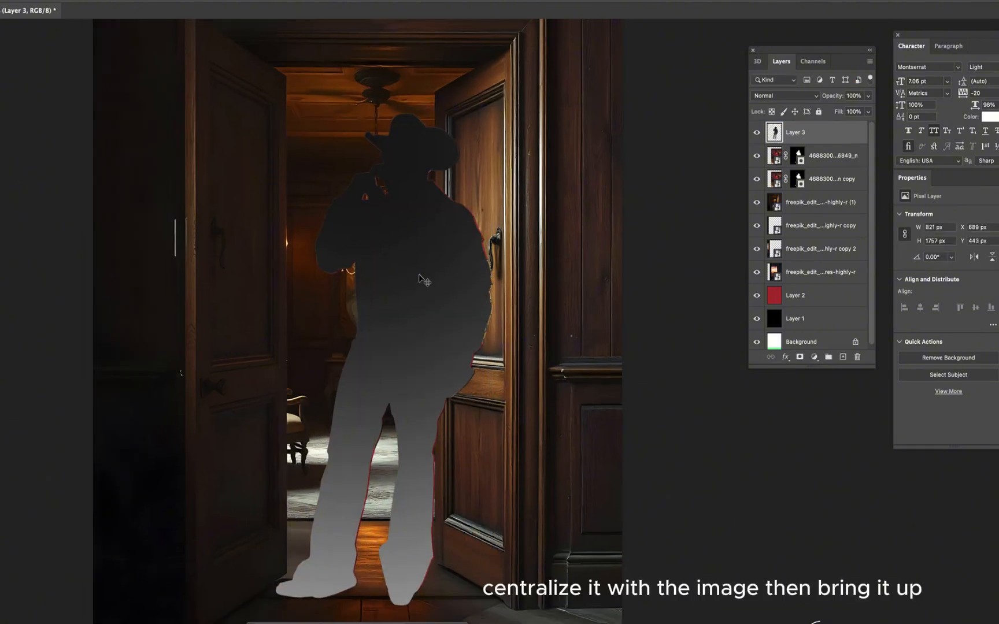
# Select the silhouette's outline, fill it with solid black and deselect
pyautogui.keyDown('super'); pyautogui.click(775, 133); pyautogui.keyUp('super')
pyautogui.press('d')
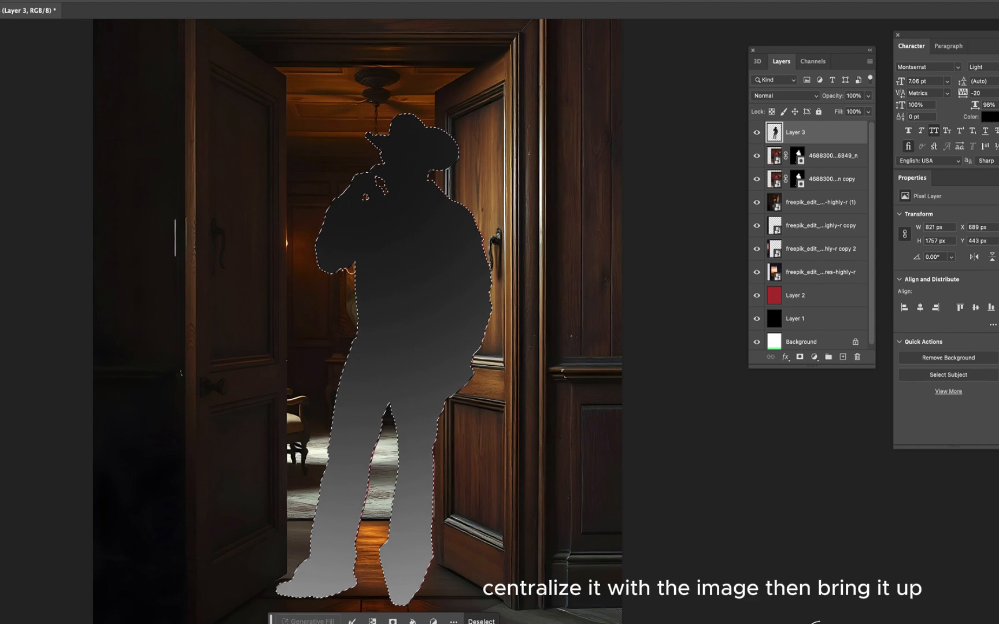
pyautogui.hotkey('alt', 'BackSpace')
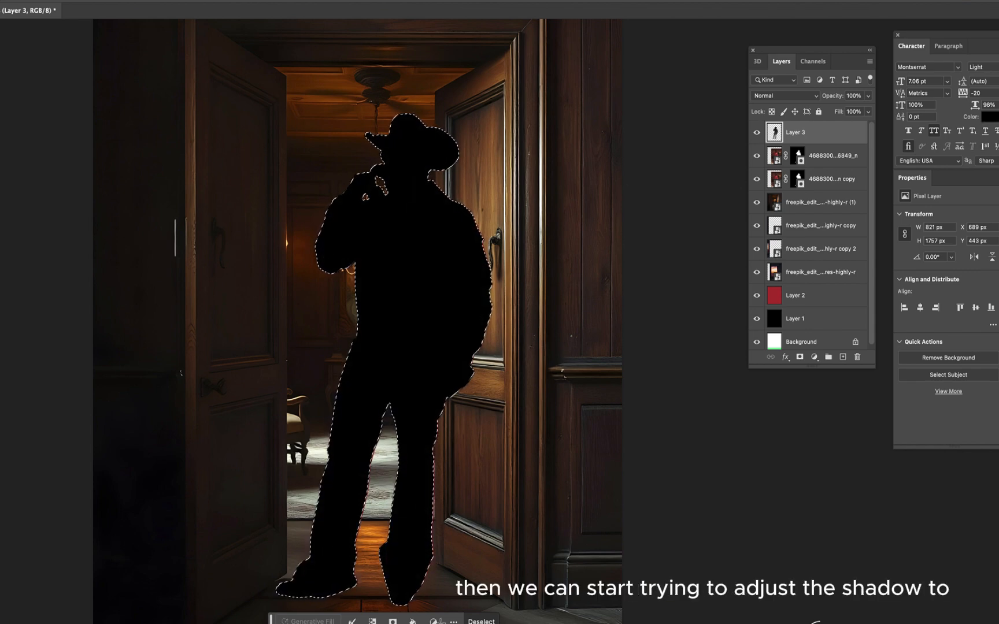
pyautogui.press('super+d')
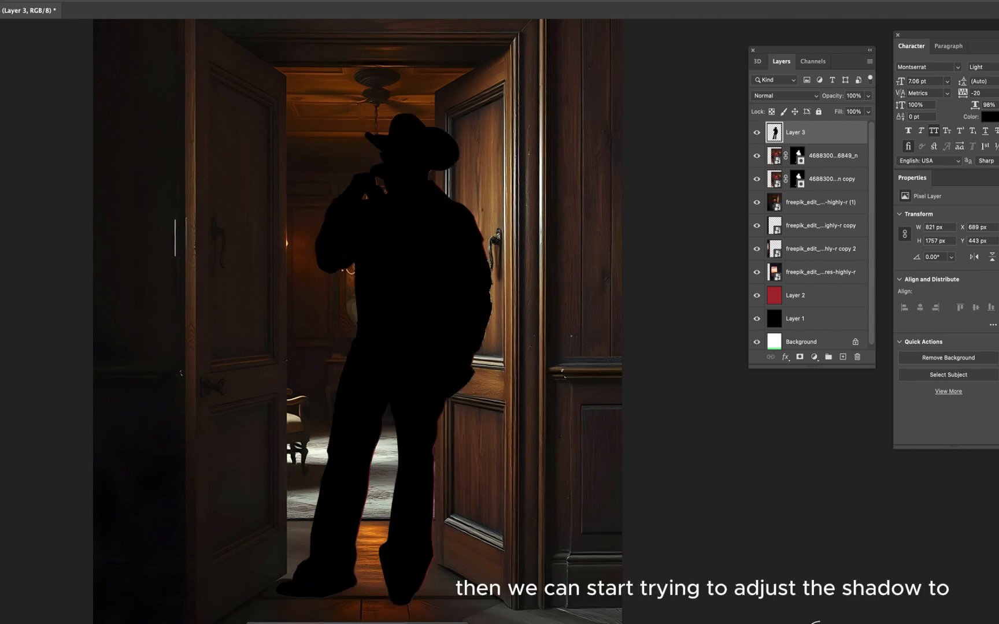
pyautogui.moveTo(813, 136)
pyautogui.mouseDown()
pyautogui.moveTo(812, 191)
pyautogui.moveTo(813, 131)
pyautogui.mouseUp()
# Free-transform the black silhouette: flip it down below the feet, compress its height and skew it toward the lower left as a floor shadow
pyautogui.press('super+0')
pyautogui.press('super+t')
pyautogui.press('super+t')
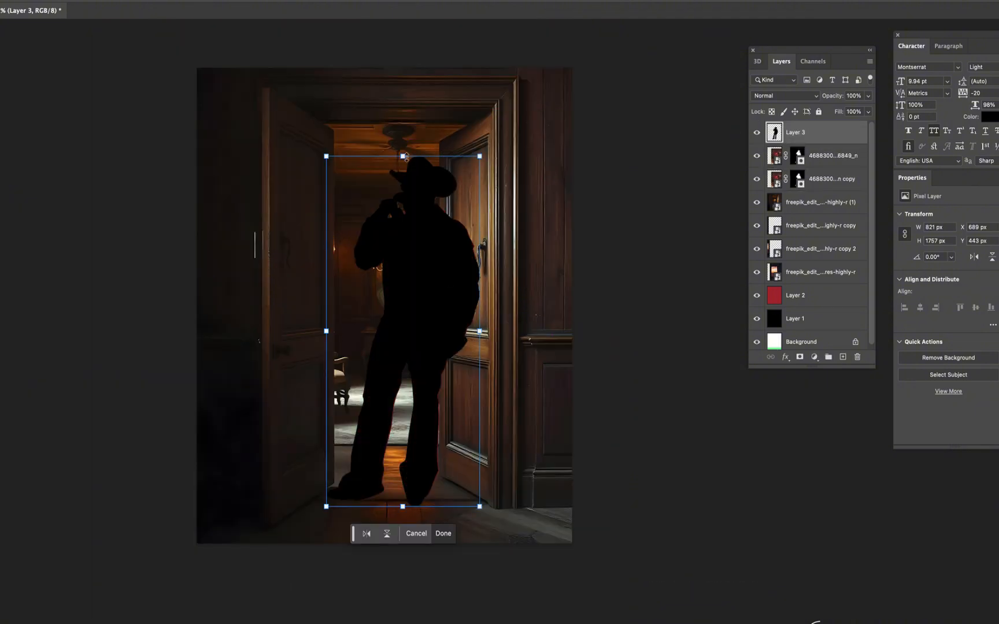
pyautogui.moveTo(403, 156); pyautogui.dragTo(325, 586)
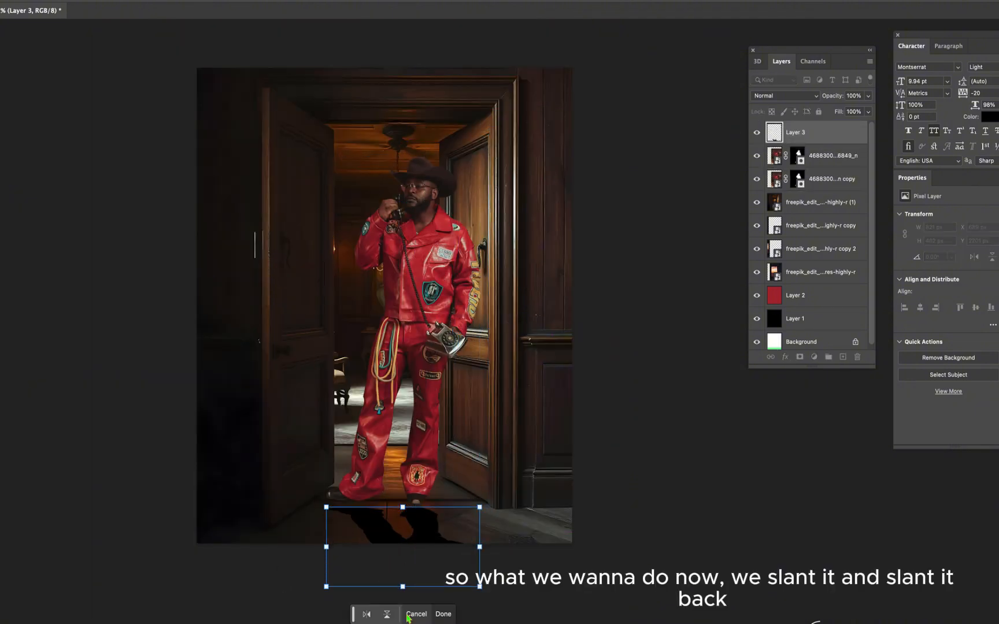
pyautogui.moveTo(405, 589); pyautogui.dragTo(276, 573)
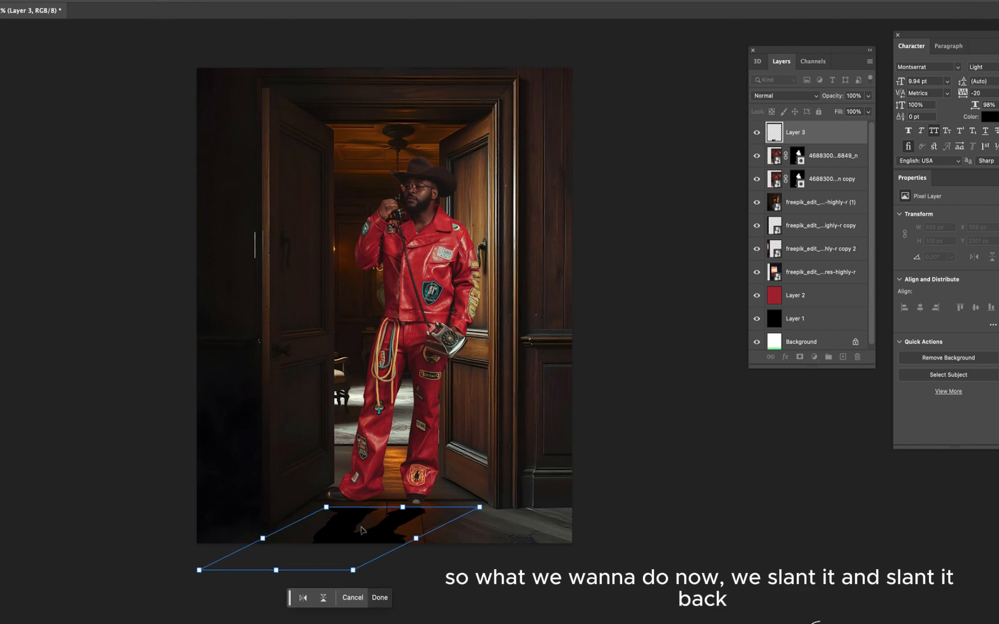
# Place the shadow's upper edge against the shoes and distort its corners to follow the floor's perspective
pyautogui.scroll(3, 368, 518)
pyautogui.moveTo(377, 538); pyautogui.dragTo(376, 519)
pyautogui.scroll(2, 376, 519)
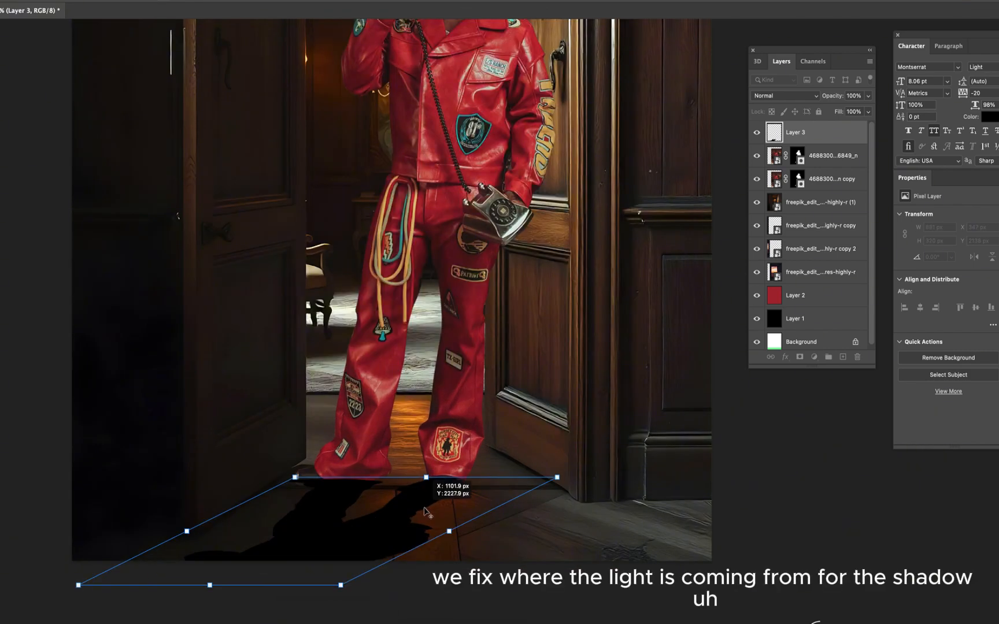
pyautogui.moveTo(215, 582)
pyautogui.mouseDown()
pyautogui.moveTo(205, 585)
pyautogui.moveTo(214, 583)
pyautogui.mouseUp()
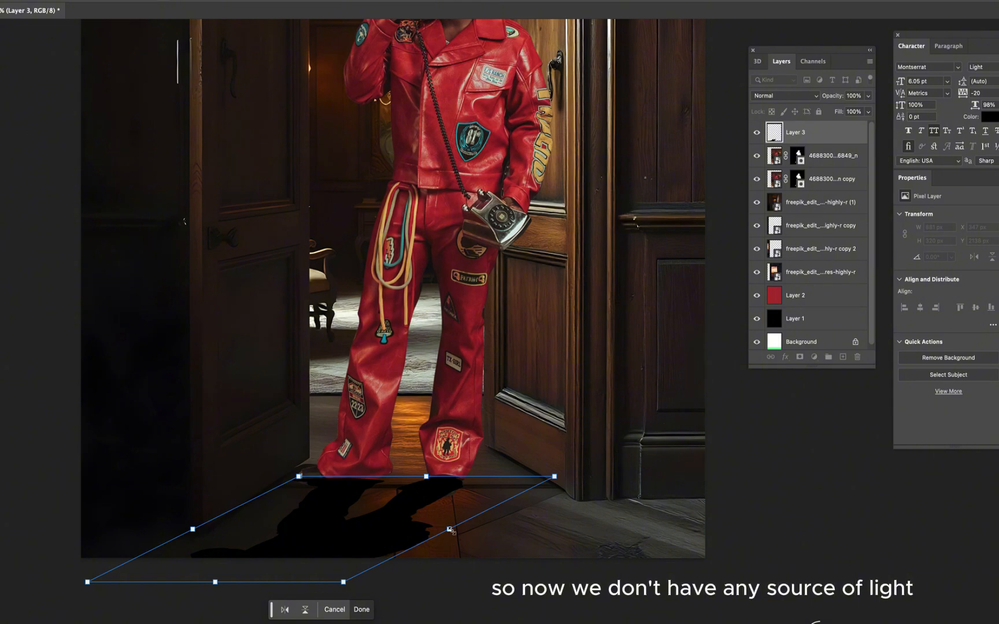
pyautogui.moveTo(450, 530); pyautogui.dragTo(426, 522)
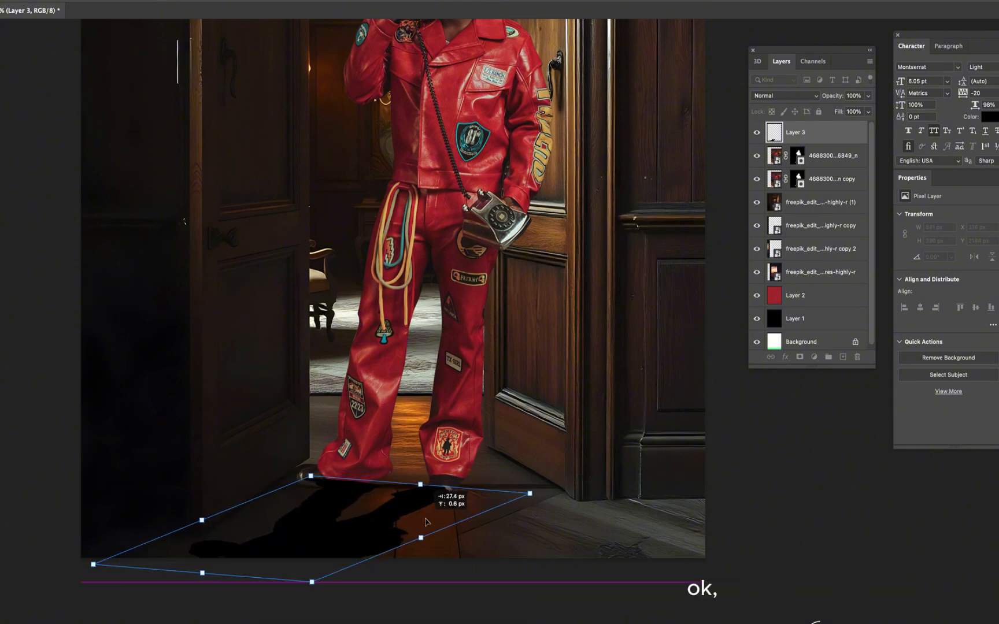
pyautogui.moveTo(575, 485); pyautogui.dragTo(575, 486)
# Warp the shadow so its legs meet both shoes and its far end stretches toward the lower left, and apply the transform
pyautogui.click(518, 1)
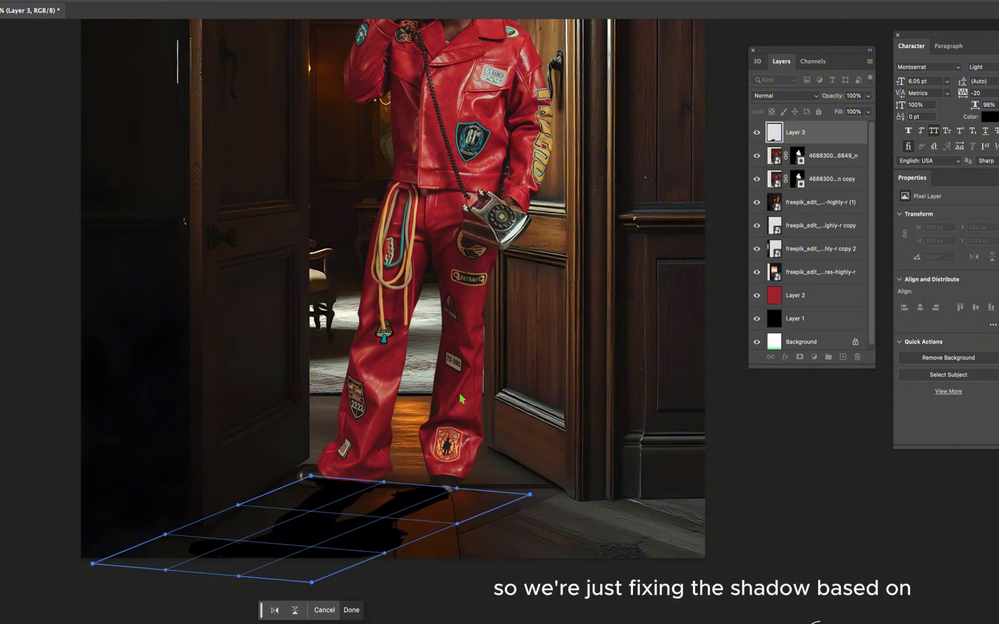
pyautogui.moveTo(449, 487); pyautogui.dragTo(470, 483)
pyautogui.moveTo(414, 498); pyautogui.dragTo(418, 491)
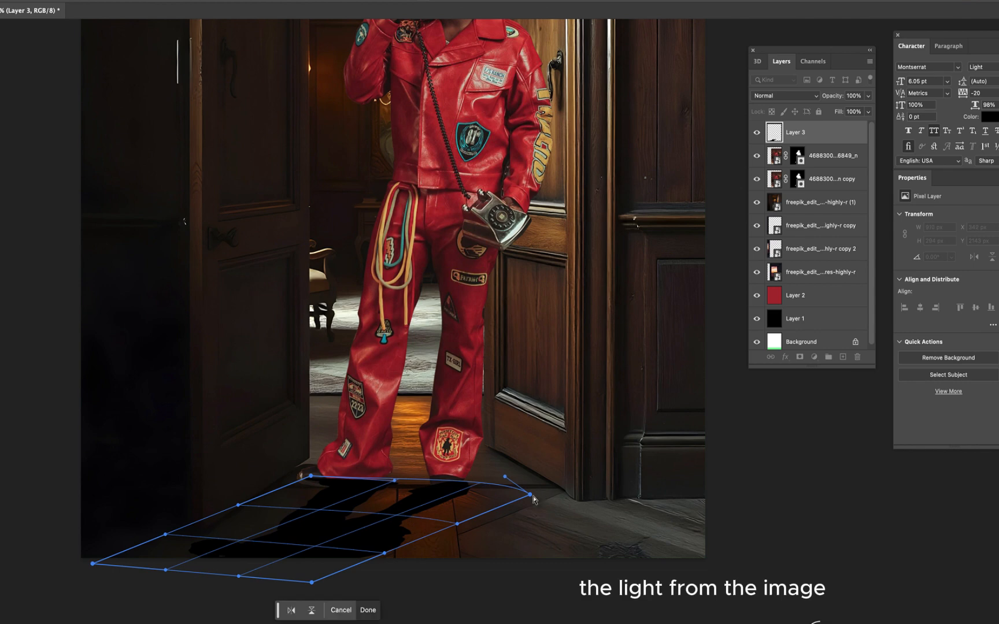
pyautogui.moveTo(532, 496); pyautogui.dragTo(481, 486)
pyautogui.moveTo(403, 496); pyautogui.dragTo(392, 477)
pyautogui.moveTo(238, 570); pyautogui.dragTo(214, 571)
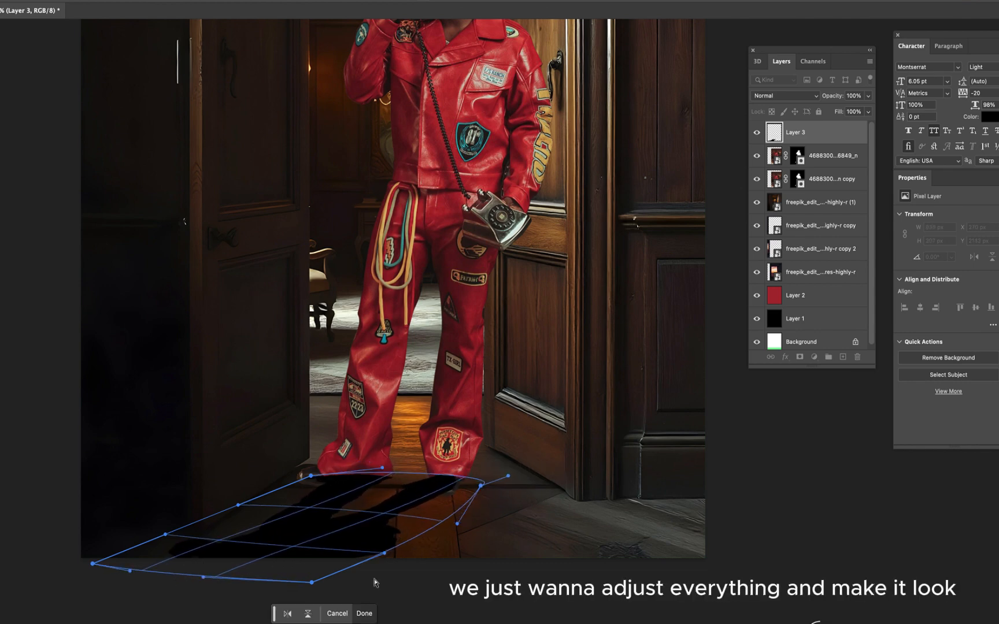
pyautogui.moveTo(311, 582); pyautogui.dragTo(265, 583)
pyautogui.moveTo(509, 476); pyautogui.dragTo(476, 489)
pyautogui.moveTo(313, 477); pyautogui.dragTo(316, 474)
pyautogui.click(481, 1)
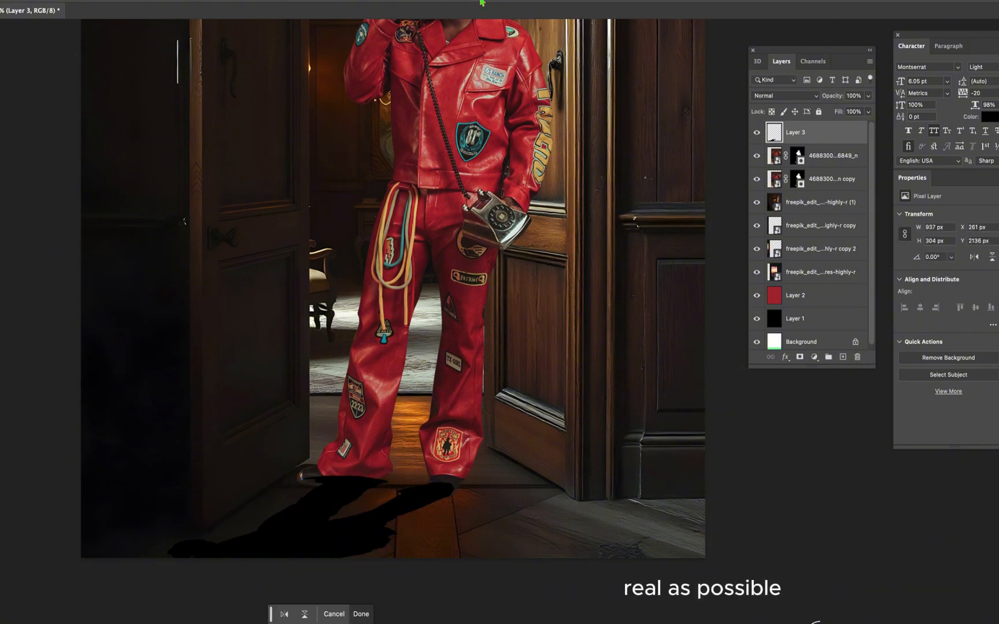
# Move the shadow layer beneath both cutout layers of the man, keeping its blend mode at Normal
pyautogui.moveTo(821, 138); pyautogui.dragTo(819, 191)
pyautogui.scroll(-3, 402, 394)
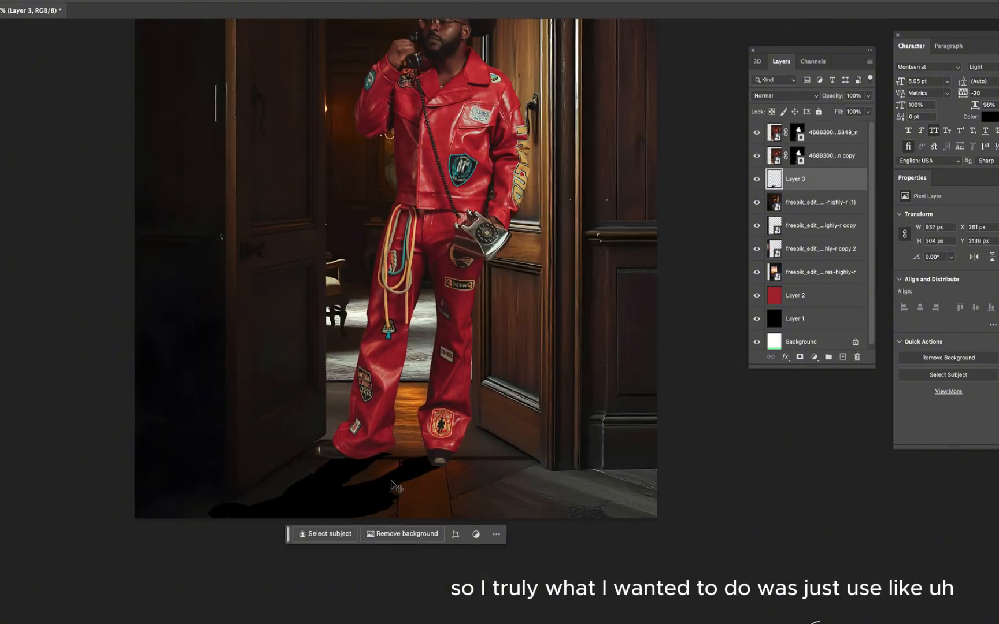
pyautogui.click(766, 97)
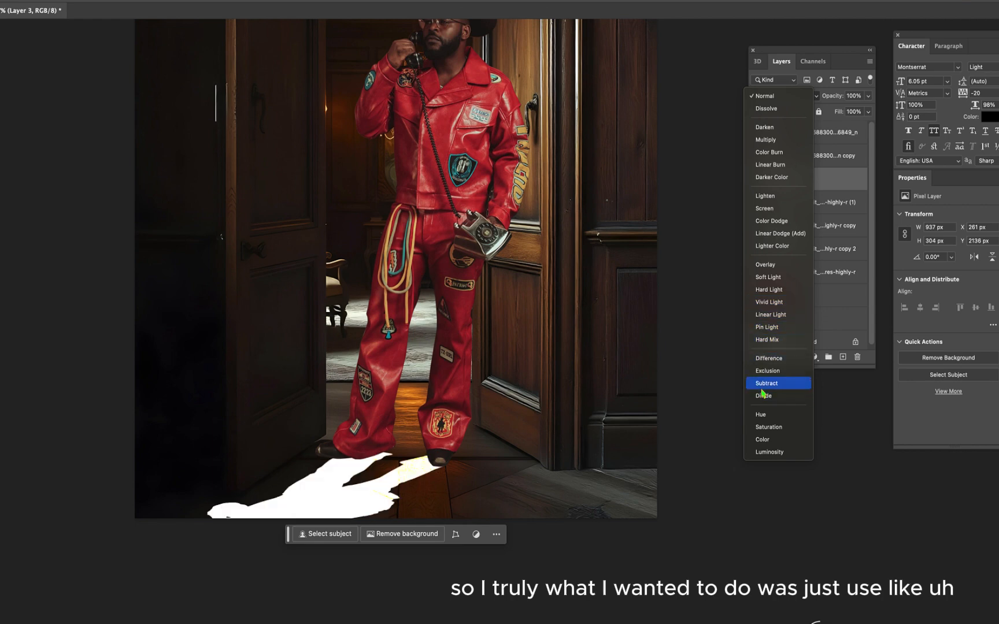
pyautogui.click(629, 530)
# Soften the shadow layer with a Gaussian Blur
pyautogui.click(197, 1)
pyautogui.moveTo(225, 123)
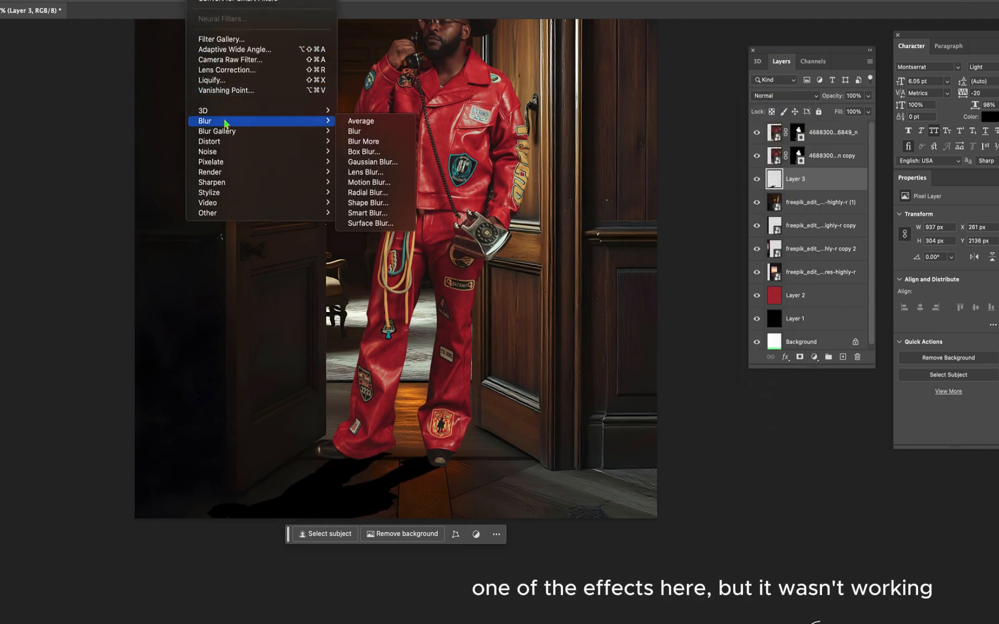
pyautogui.click(387, 163)
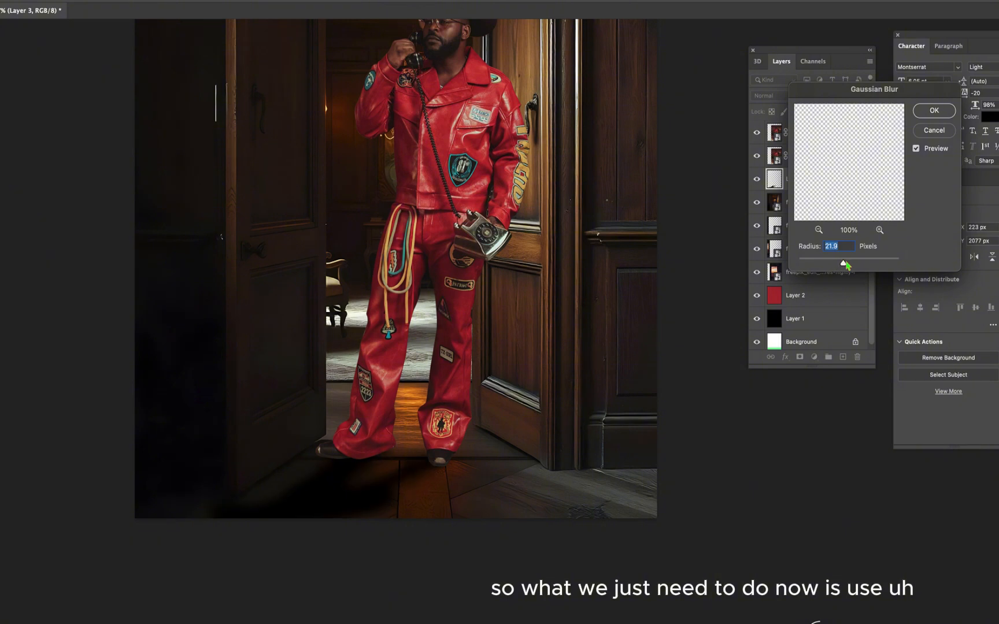
pyautogui.click(932, 111)
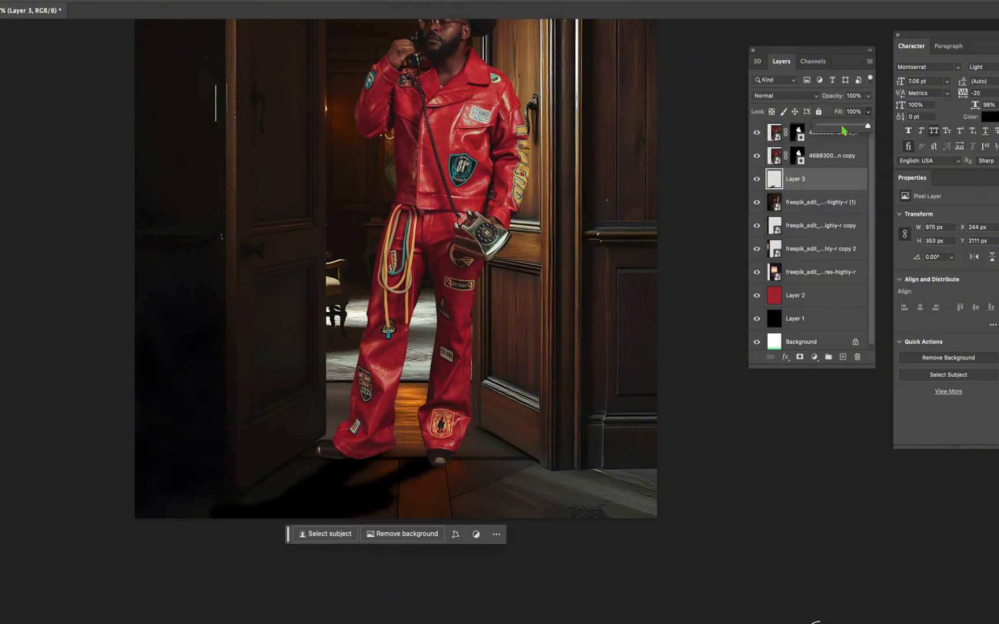
# Reduce the shadow layer's fill to 34% and set its blend mode to Overlay
pyautogui.moveTo(843, 131); pyautogui.dragTo(841, 129)
pyautogui.scroll(-3, 272, 301)
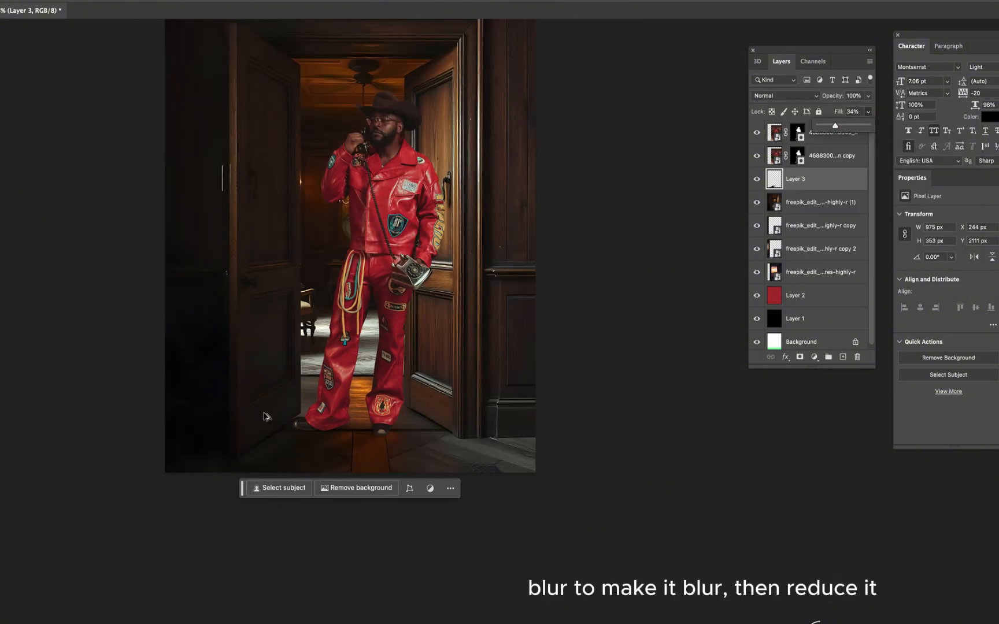
pyautogui.scroll(10, 333, 451)
pyautogui.click(783, 96)
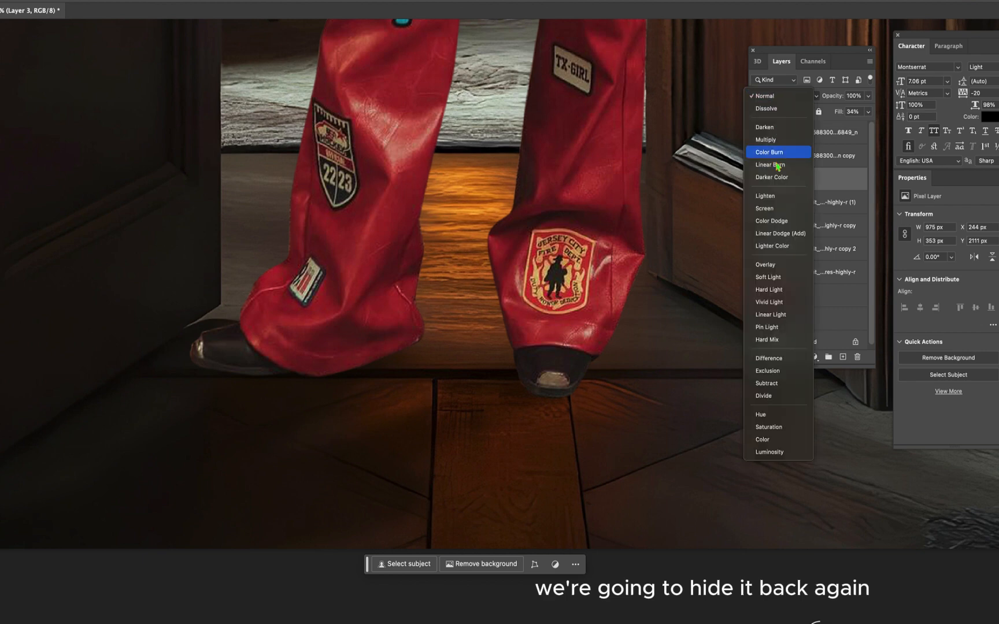
pyautogui.click(776, 265)
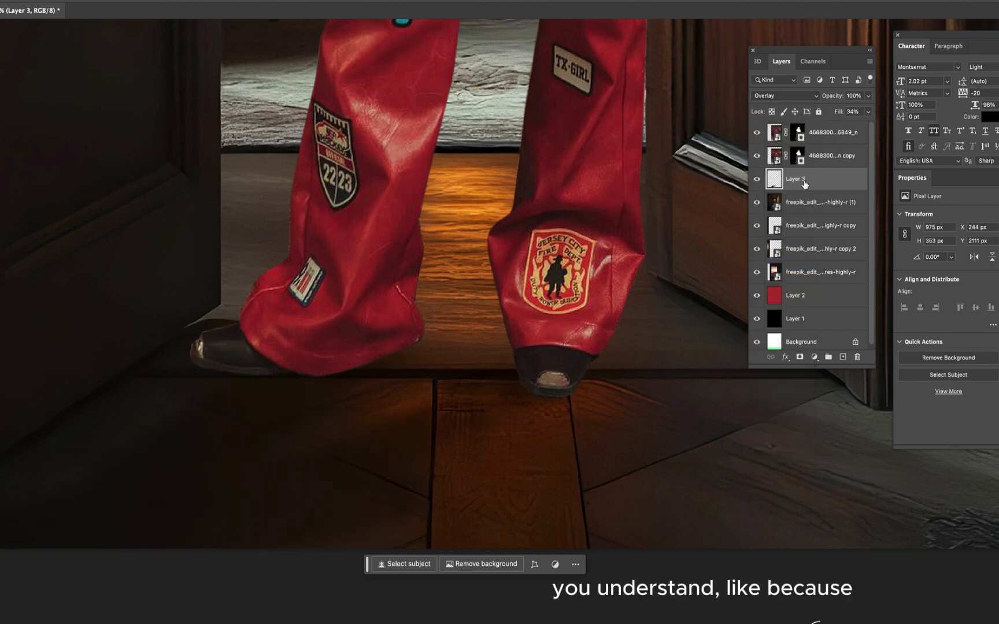
# Duplicate the shadow layer, set the copy's blend mode to Difference and select both shadow layers
pyautogui.hotkey('ctrl', 'j')
pyautogui.click(783, 96)
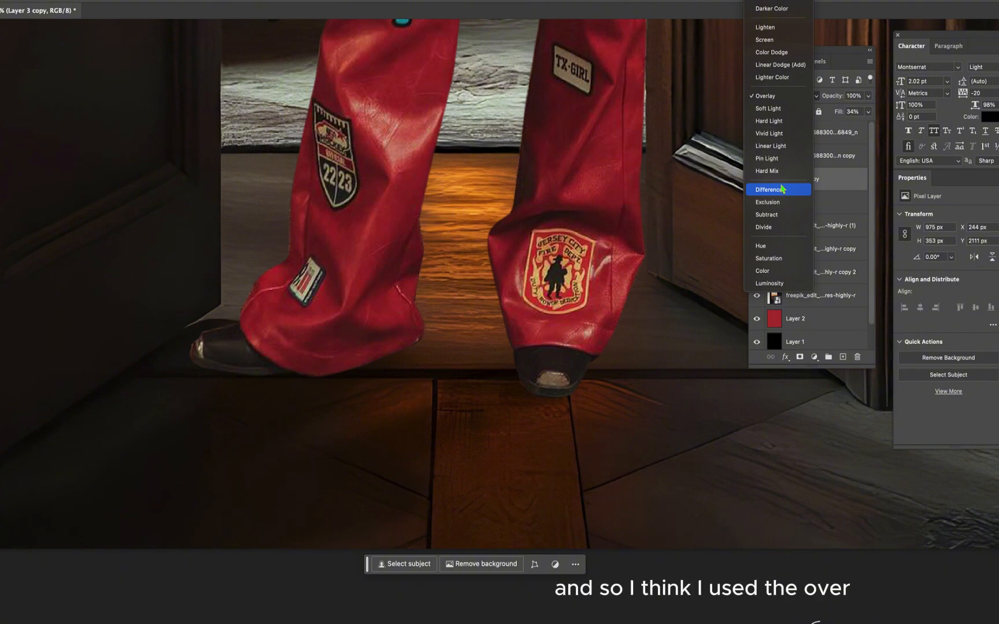
pyautogui.click(782, 189)
pyautogui.scroll(-3, 664, 355)
pyautogui.keyDown('shift'); pyautogui.click(810, 203); pyautogui.keyUp('shift')
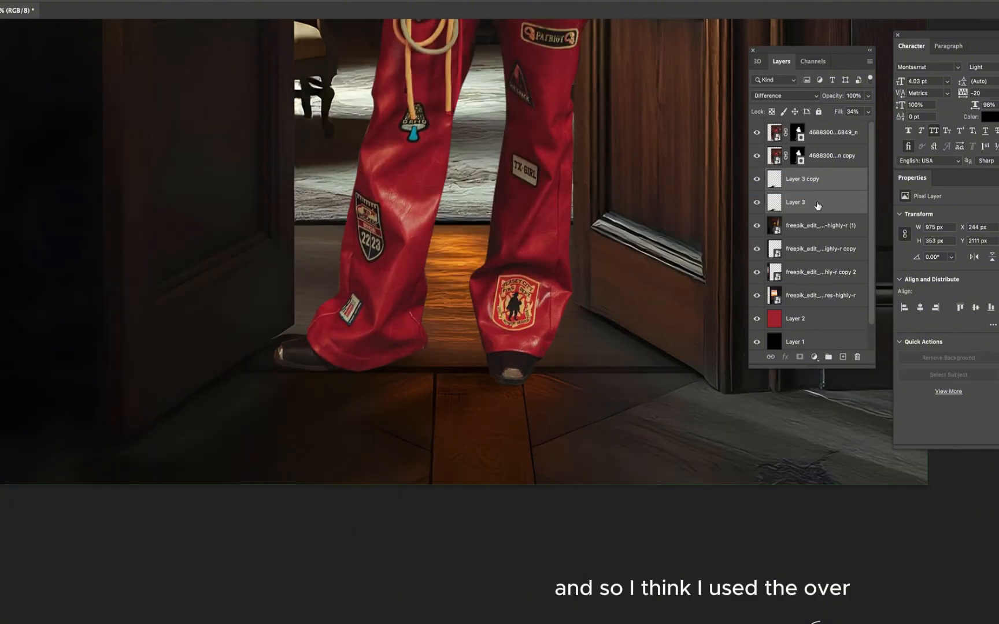
# Examine how the shadow blends around the shoes and floor, close up and in the full composition
pyautogui.scroll(3, 503, 395)
pyautogui.scroll(1, 500, 393)
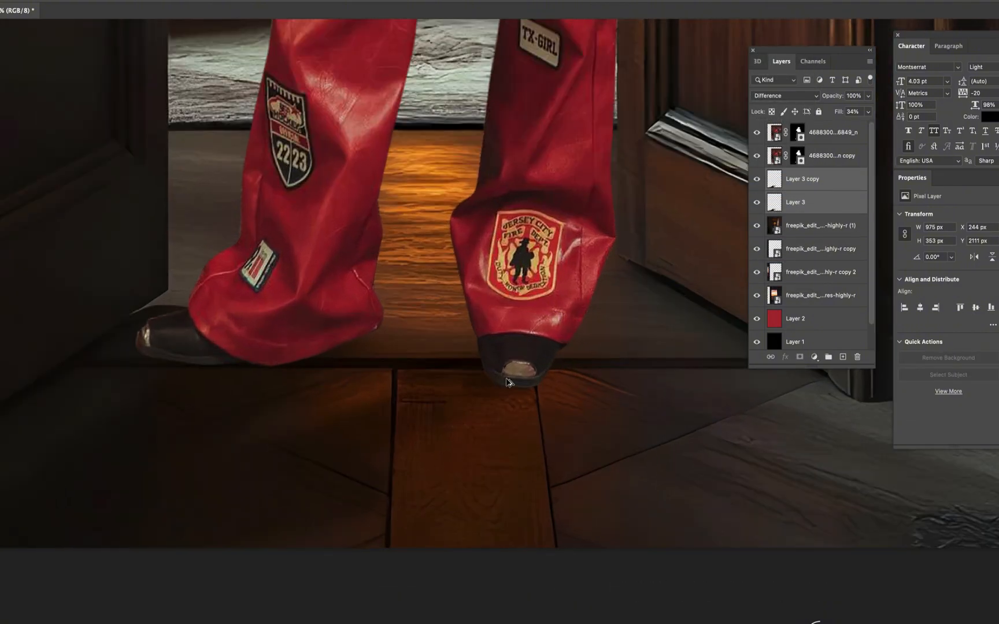
pyautogui.scroll(-5, 500, 382)
pyautogui.scroll(6, 430, 370)
pyautogui.click(369, 324)
pyautogui.scroll(-8, 368, 325)
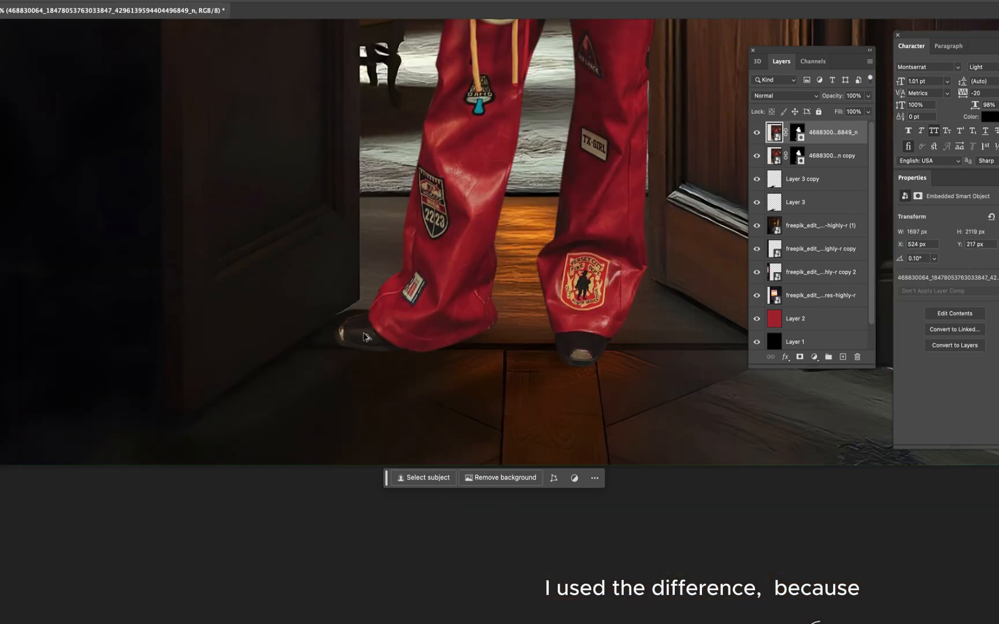
pyautogui.scroll(3, 416, 314)
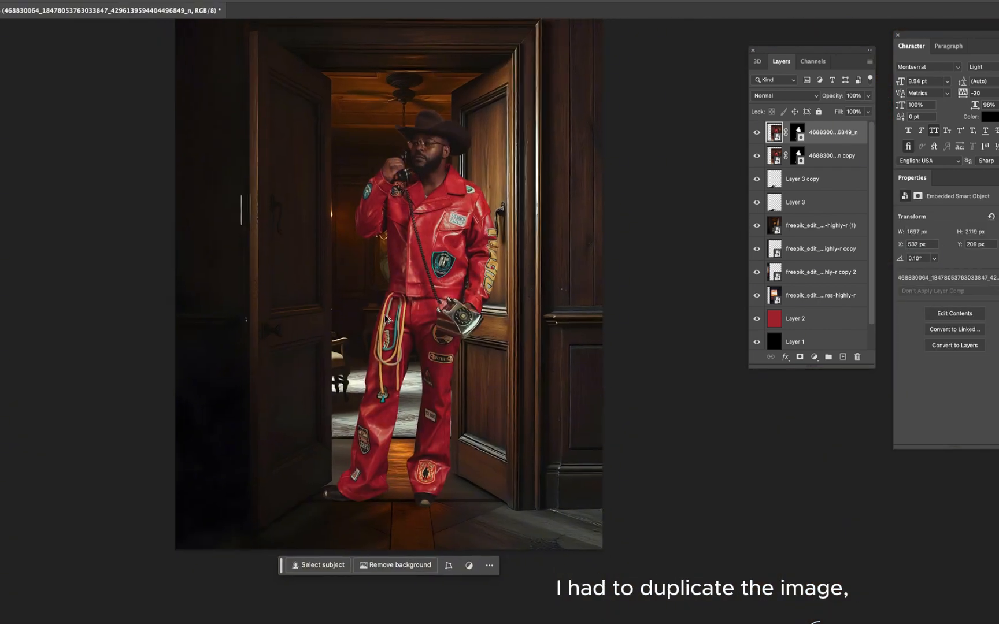
pyautogui.scroll(2, 405, 313)
pyautogui.scroll(1, 443, 449)
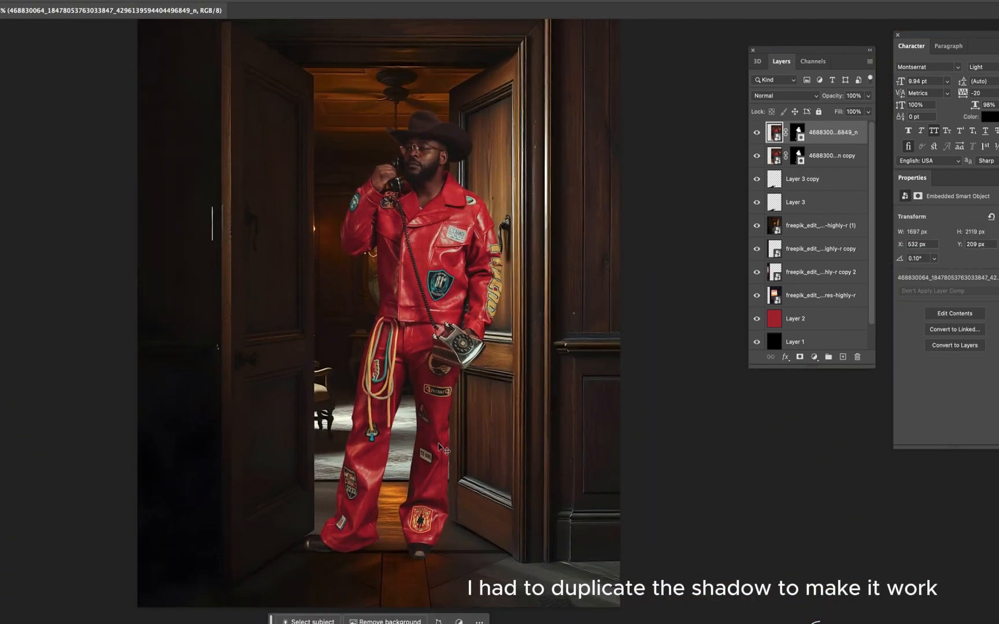
pyautogui.scroll(-2, 326, 399)
pyautogui.scroll(3, 323, 402)
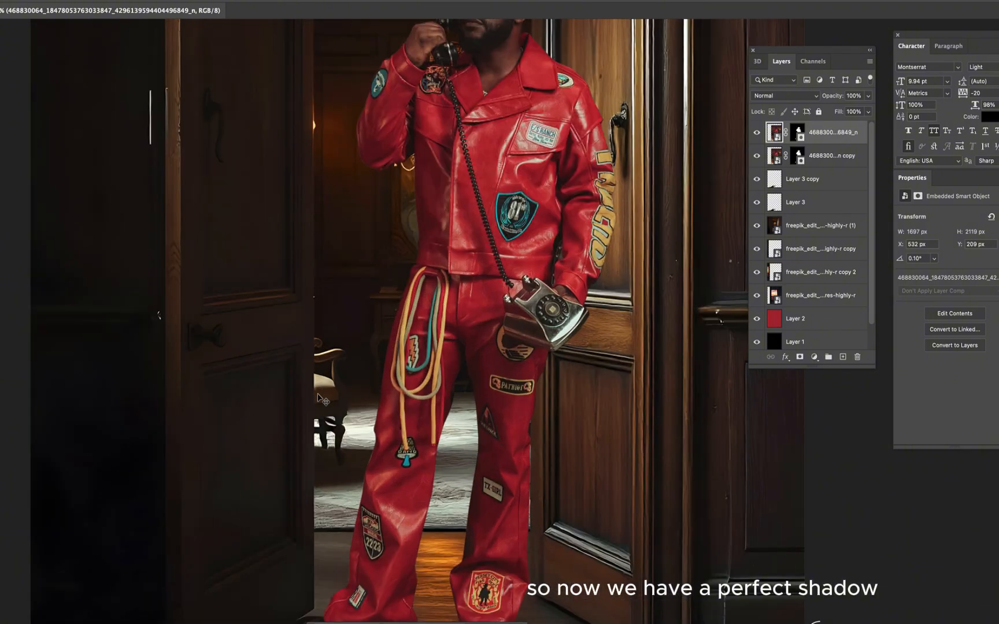
pyautogui.scroll(-3, 321, 405)
pyautogui.scroll(1, 319, 411)
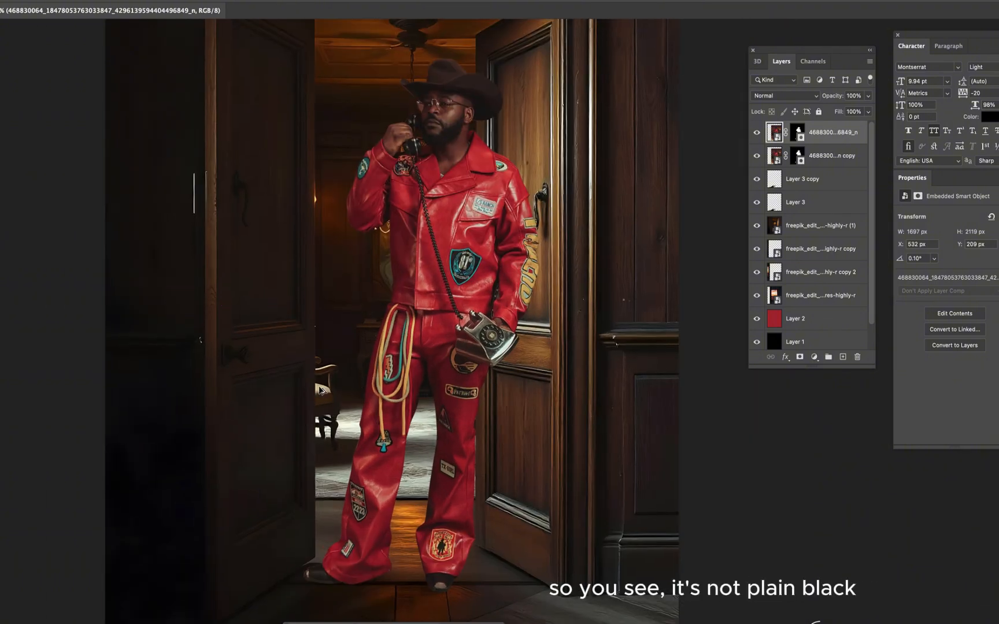
pyautogui.scroll(2, 327, 402)
pyautogui.scroll(-3, 328, 398)
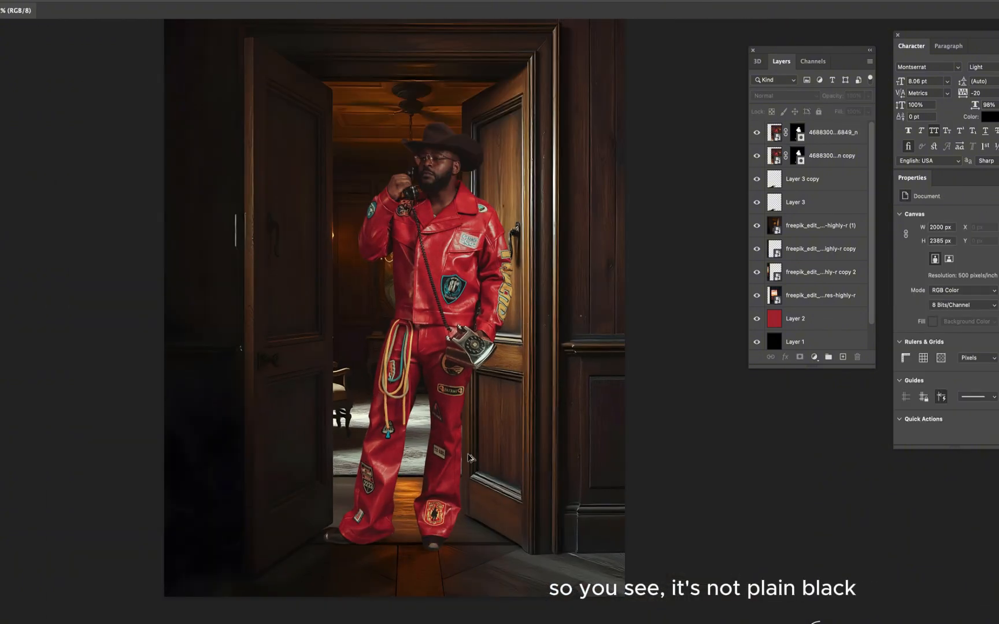
# Review the finished floor shadow against the background at different magnifications
pyautogui.scroll(2, 465, 493)
pyautogui.scroll(-3, 436, 373)
pyautogui.scroll(1, 431, 434)
pyautogui.scroll(1, 431, 435)
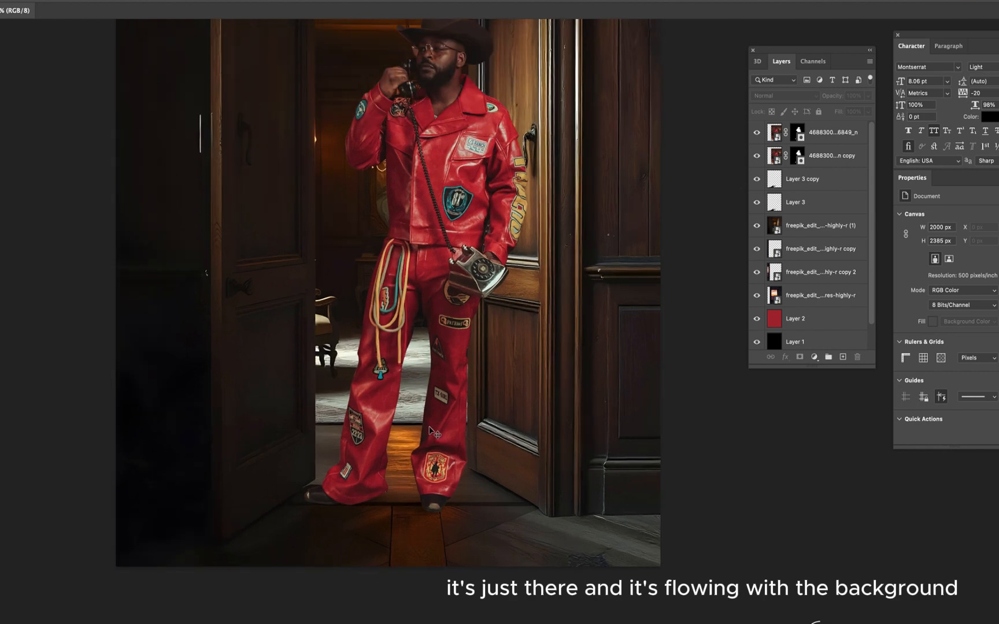
pyautogui.scroll(-3, 474, 454)
pyautogui.scroll(1, 408, 375)
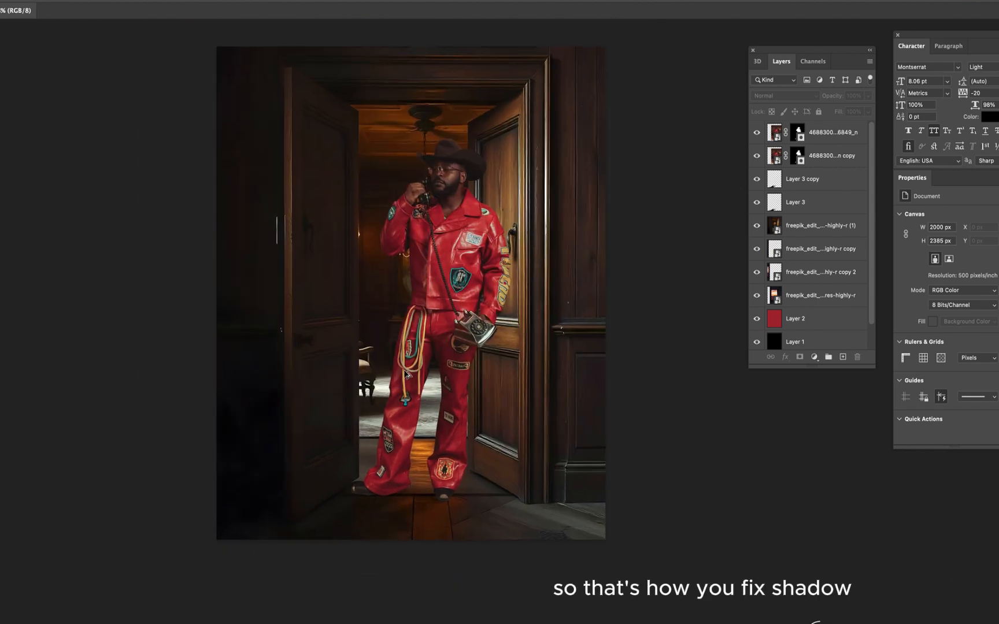
pyautogui.scroll(1, 382, 399)
# Select the doorway background layer and toggle its visibility to compare the composite with and without it
pyautogui.click(535, 136)
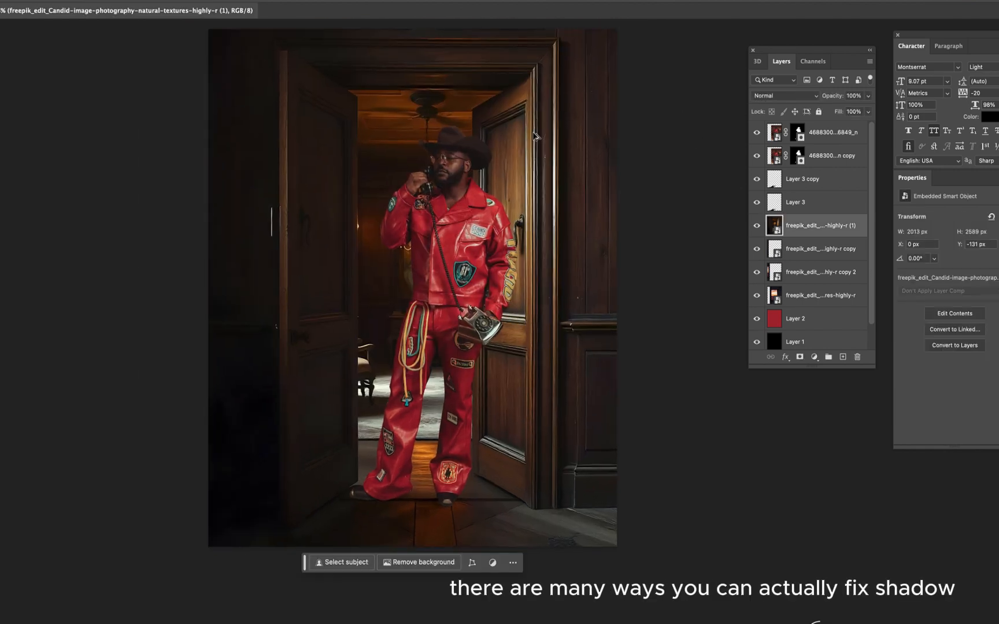
pyautogui.click(757, 226)
pyautogui.click(757, 226)
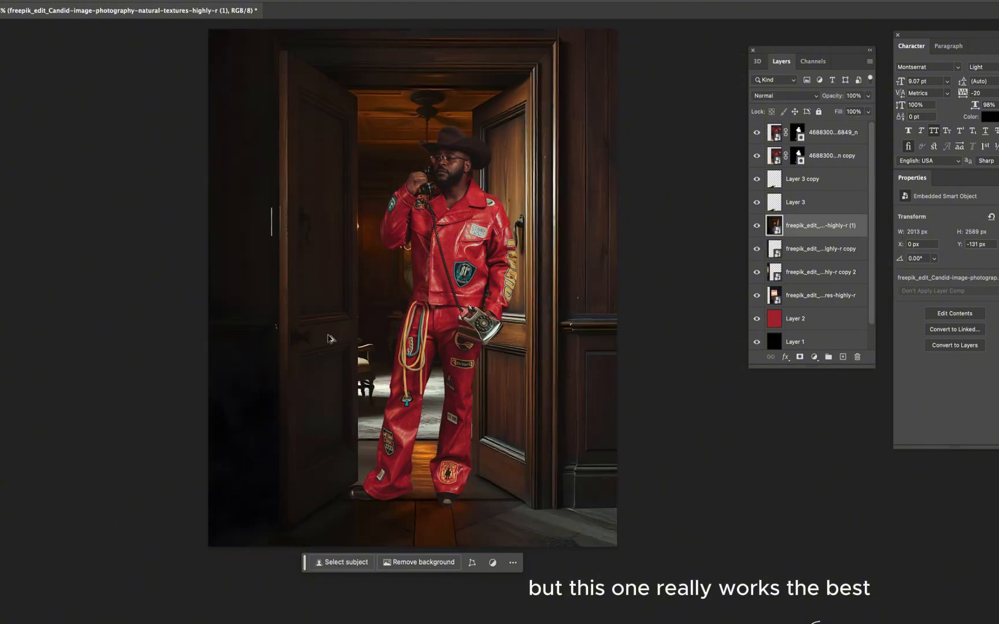
pyautogui.scroll(1, 567, 122)
# Try raising the doorway background's saturation to +14 with a direct Hue/Saturation adjustment
pyautogui.click(81, 0)
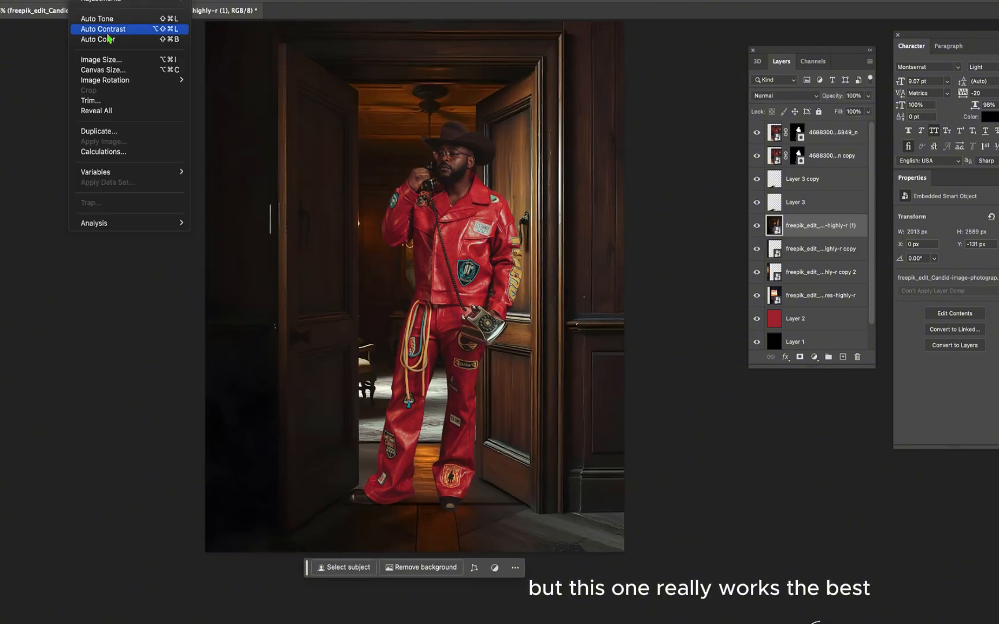
pyautogui.moveTo(128, 1)
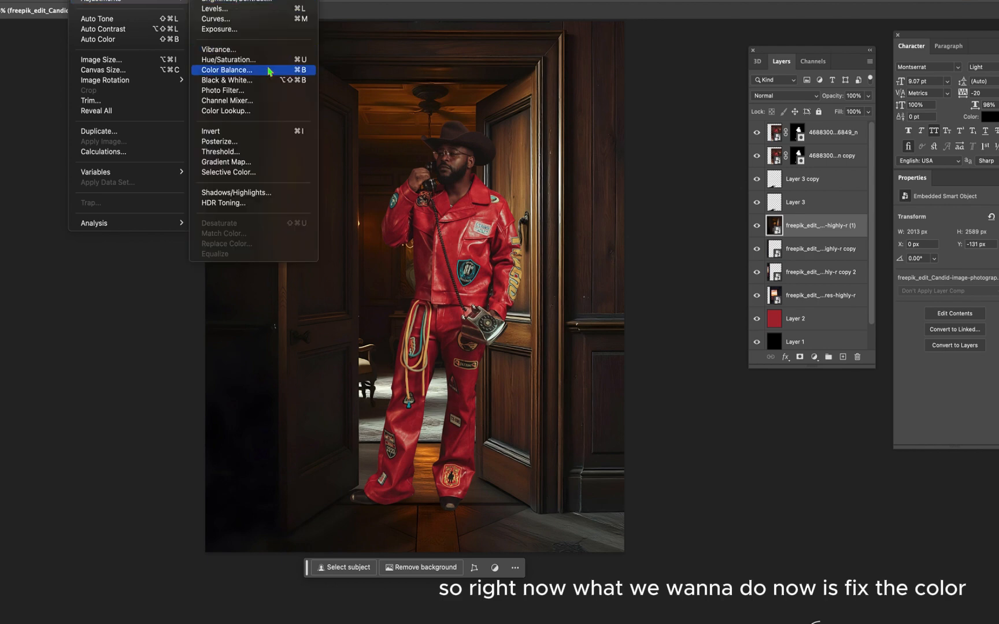
pyautogui.click(243, 59)
pyautogui.moveTo(497, 126); pyautogui.dragTo(706, 305)
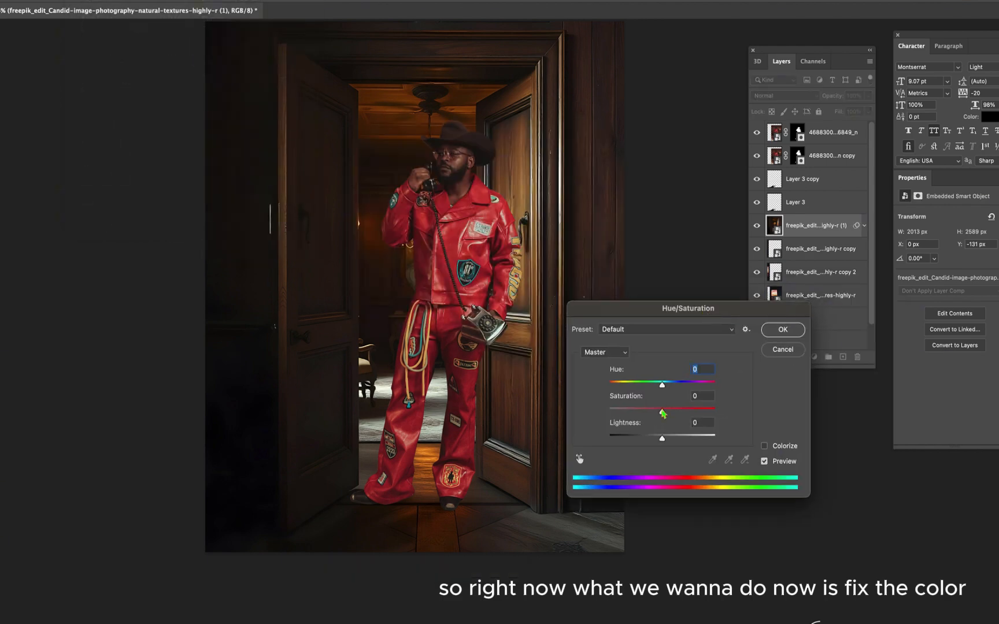
pyautogui.moveTo(662, 412); pyautogui.dragTo(670, 413)
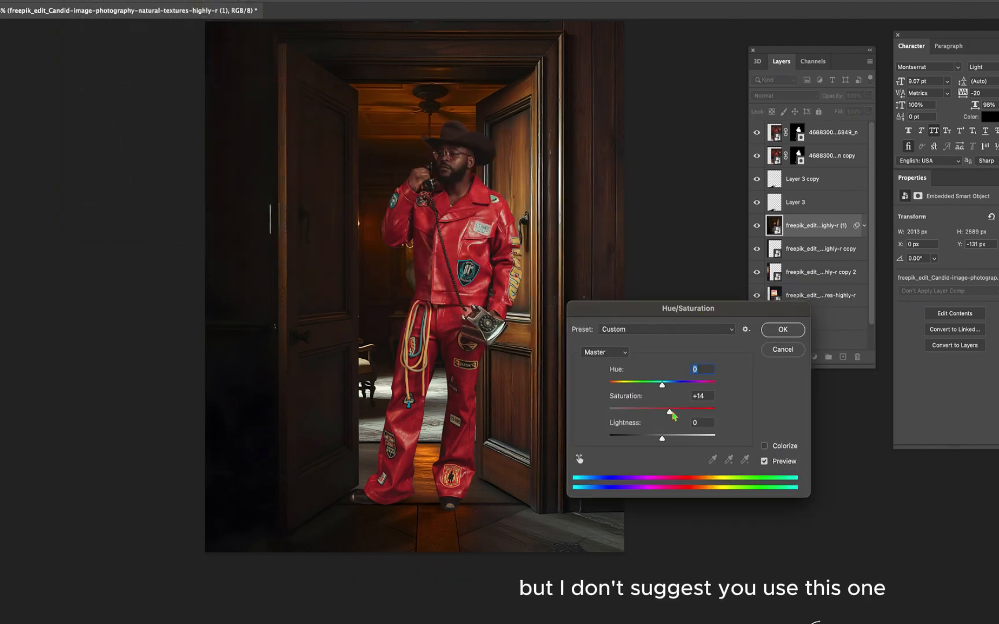
pyautogui.click(783, 329)
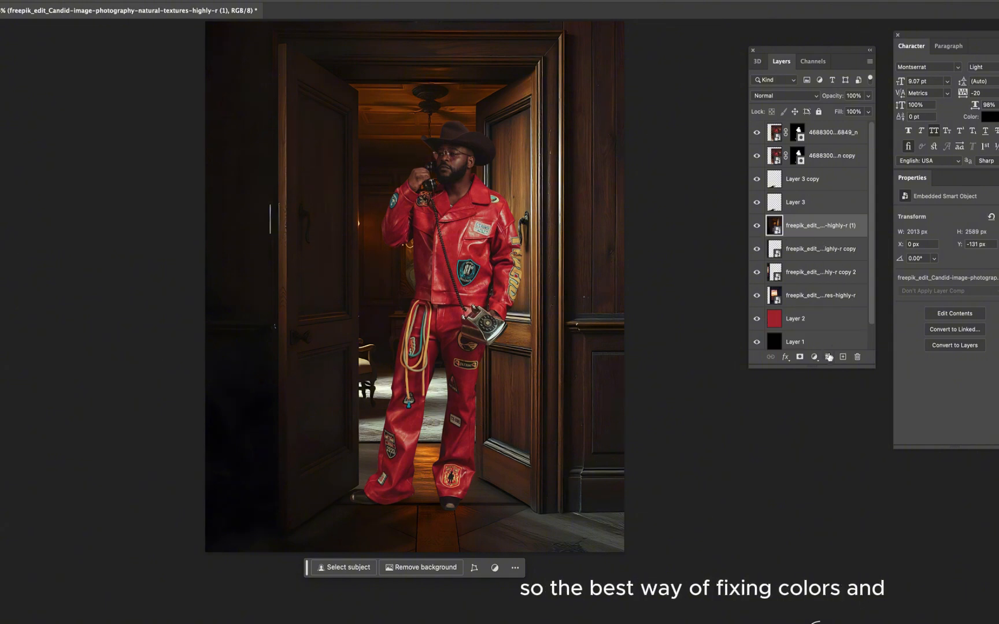
# Add a clipped Hue/Saturation adjustment layer to the doorway background and set its saturation to +38 with Colorize off
pyautogui.click(814, 357)
pyautogui.click(839, 477)
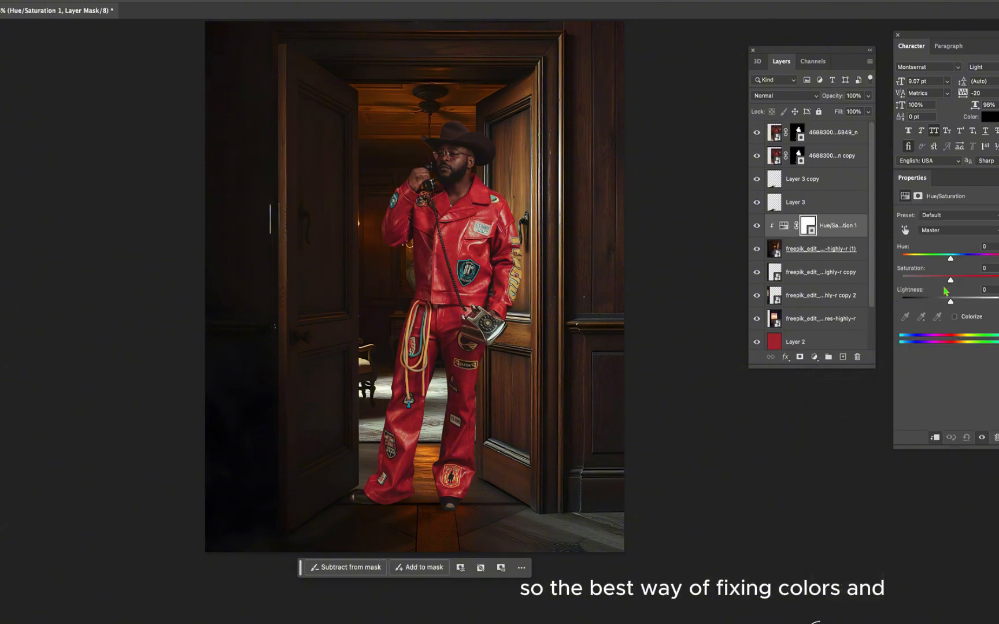
pyautogui.click(954, 317)
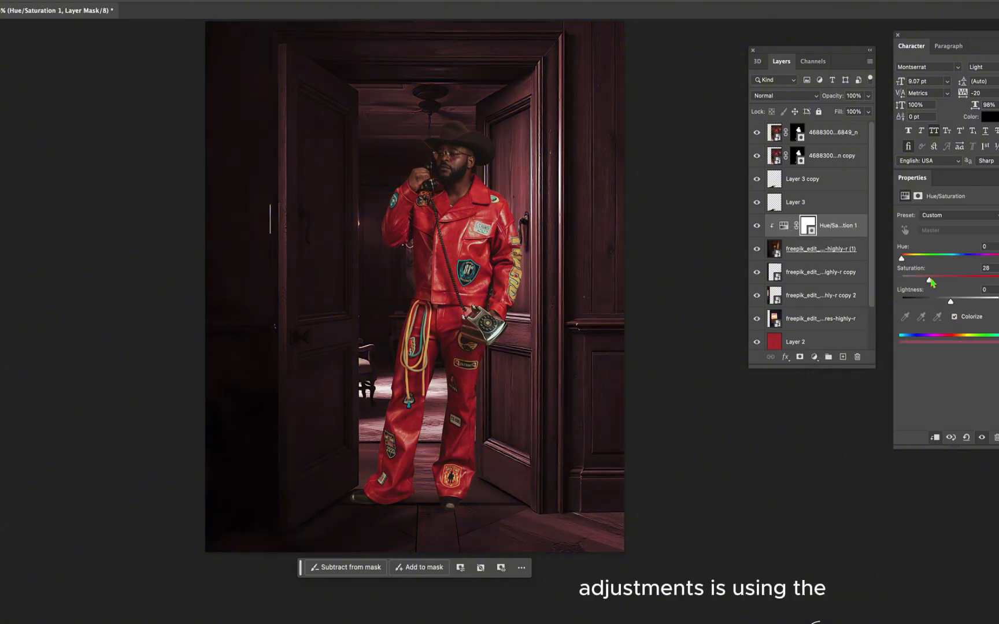
pyautogui.moveTo(944, 283); pyautogui.dragTo(930, 283)
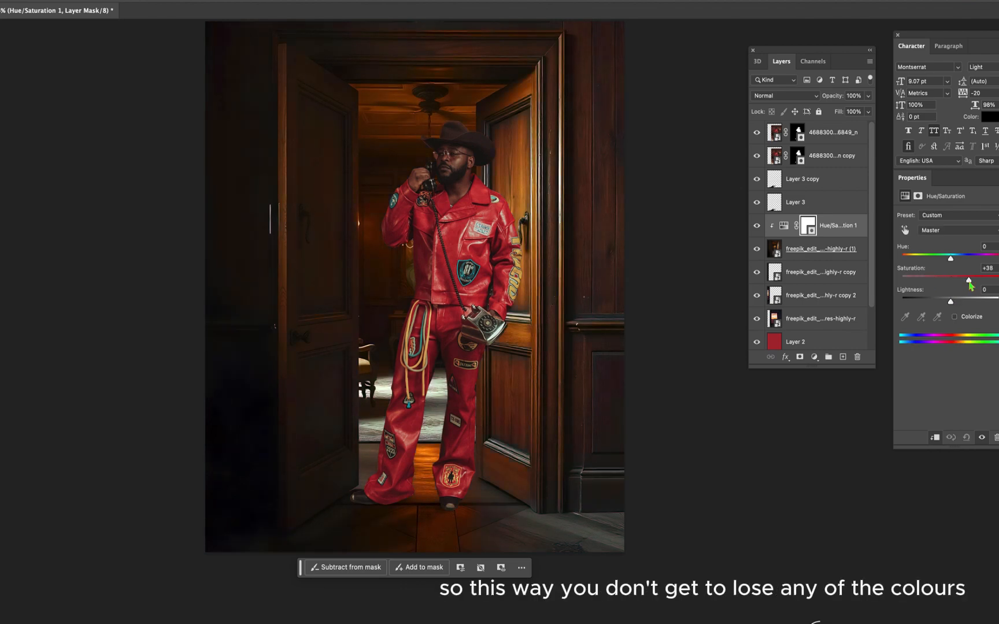
# Add a clipped Color Balance adjustment layer to the doorway background with midtones at Cyan-Red +18 and Yellow-Blue -10, and save the document
pyautogui.click(851, 256)
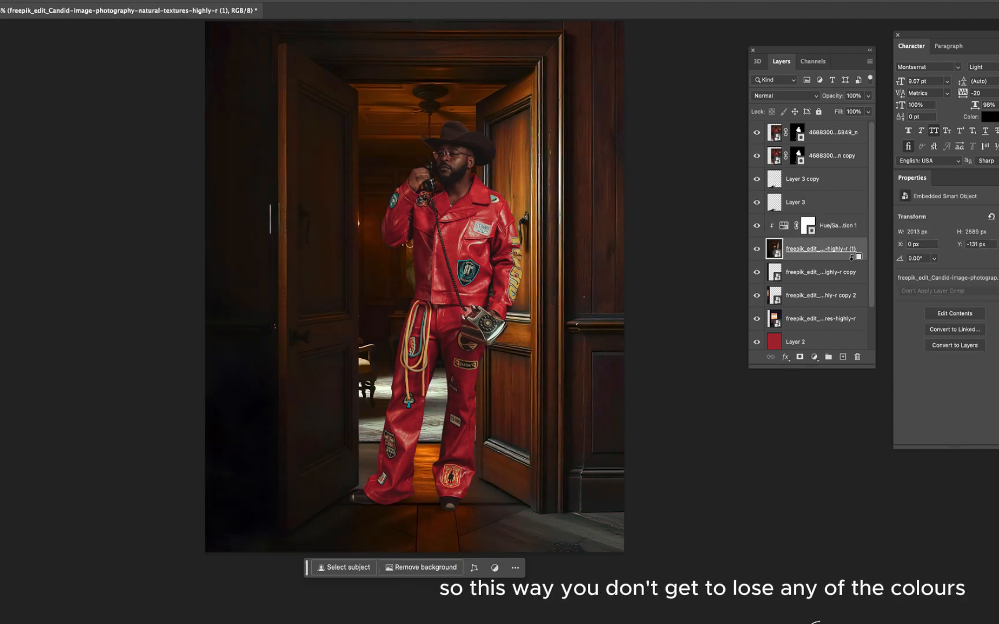
pyautogui.click(813, 357)
pyautogui.click(821, 491)
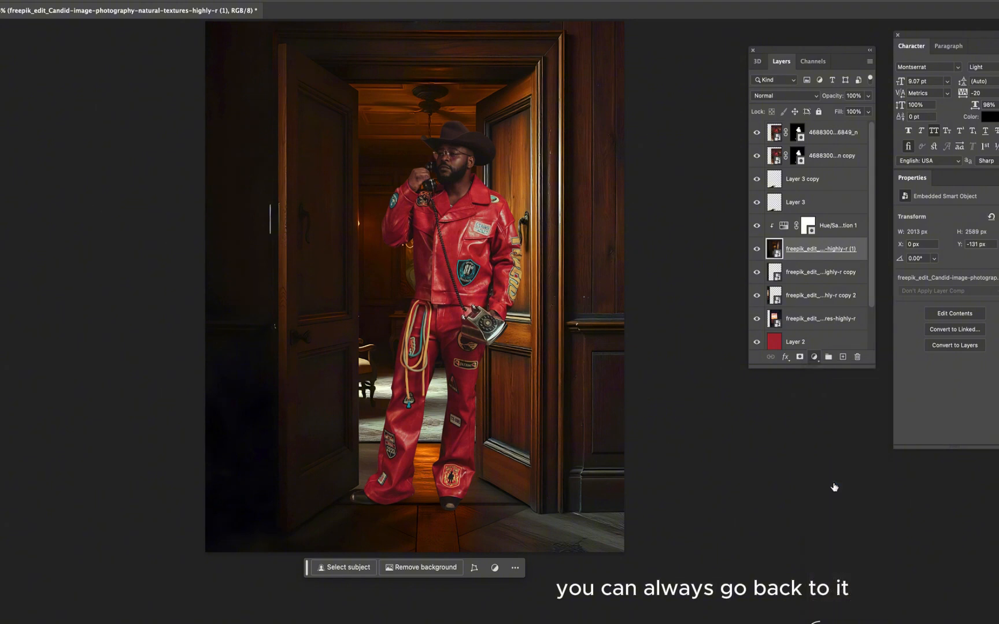
pyautogui.moveTo(937, 241); pyautogui.dragTo(942, 242)
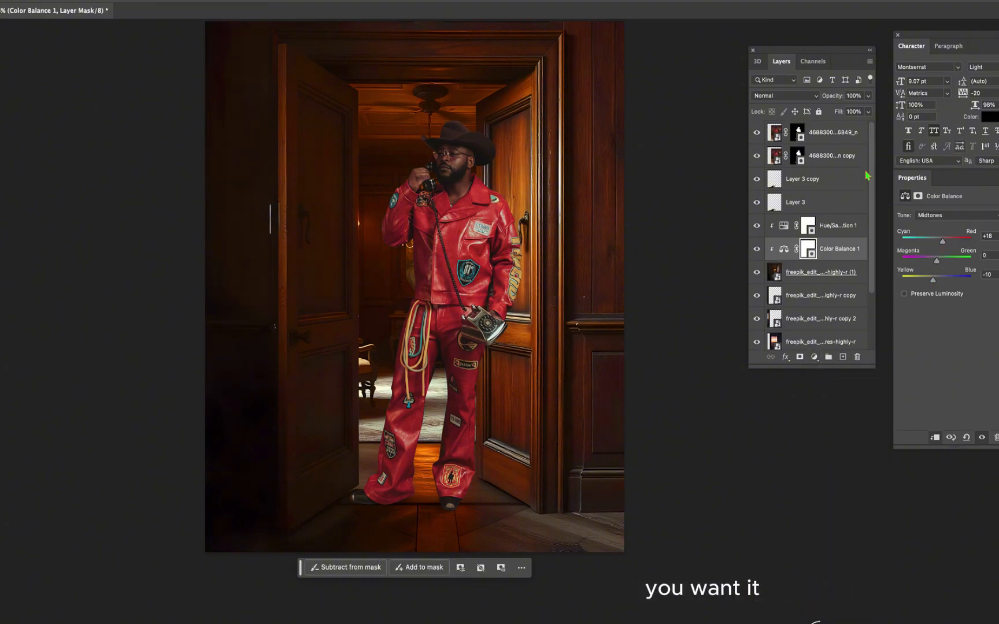
pyautogui.click(700, 297)
pyautogui.press('super+s')
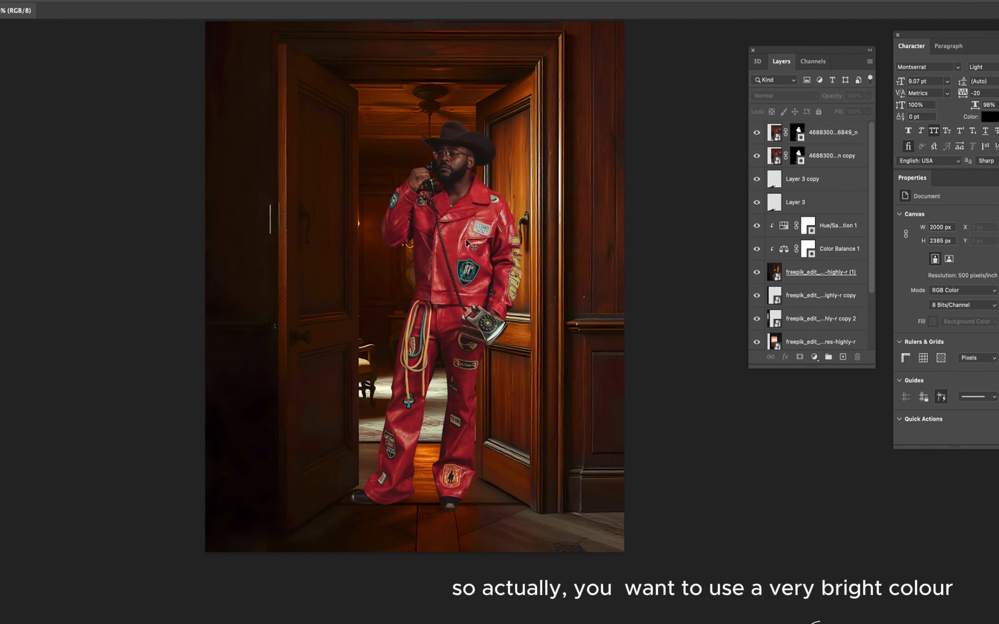
pyautogui.click(469, 243)
pyautogui.click(200, 0)
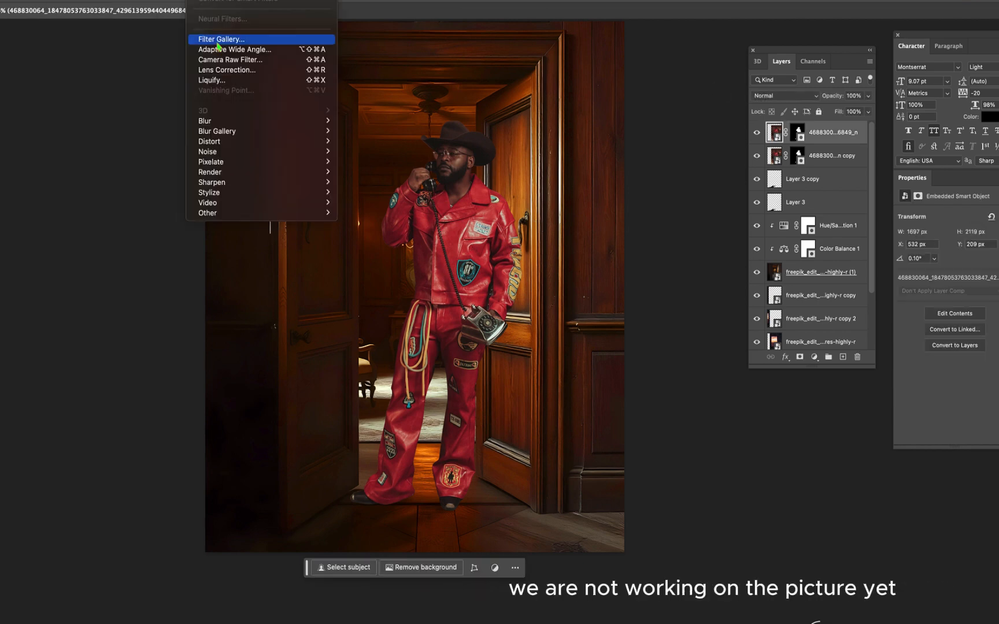
pyautogui.click(222, 59)
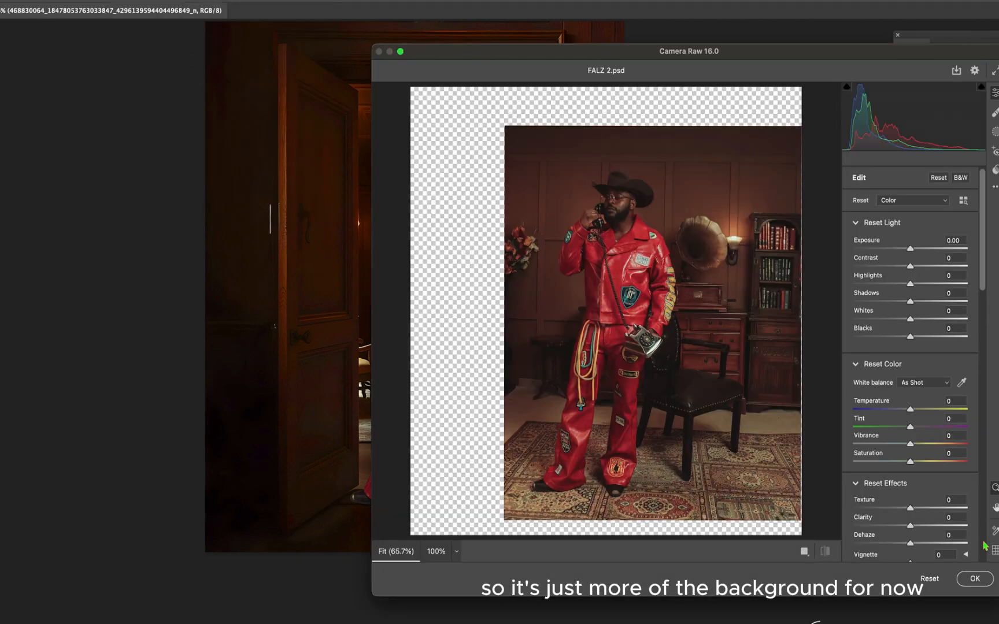
pyautogui.click(975, 578)
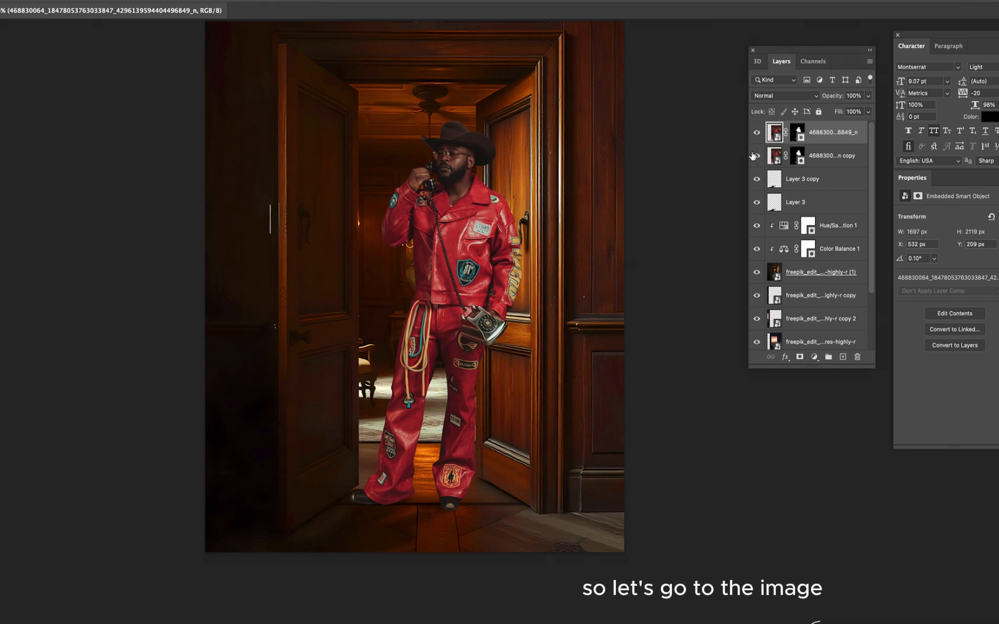
# Convert the man's top masked layer into a smart object containing only the cut-out figure
pyautogui.rightClick(824, 136)
pyautogui.click(855, 231)
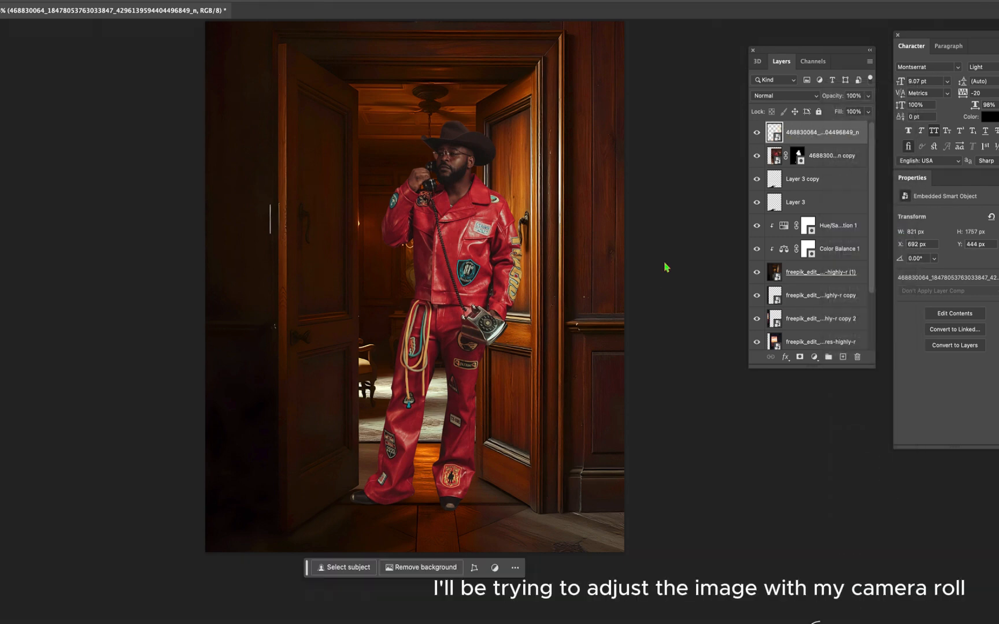
pyautogui.hscroll(3, 665, 266)
pyautogui.scroll(1, 328, 321)
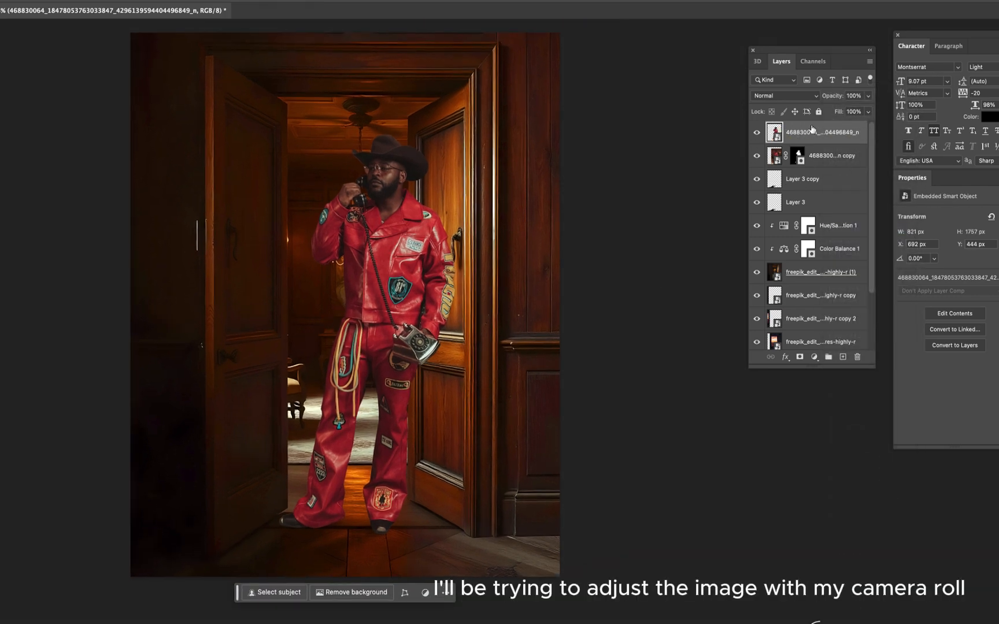
# Start a Camera Raw Filter on the man's smart object and set Vibrance to +13 and Saturation to +8
pyautogui.click(200, 0)
pyautogui.moveTo(278, 122)
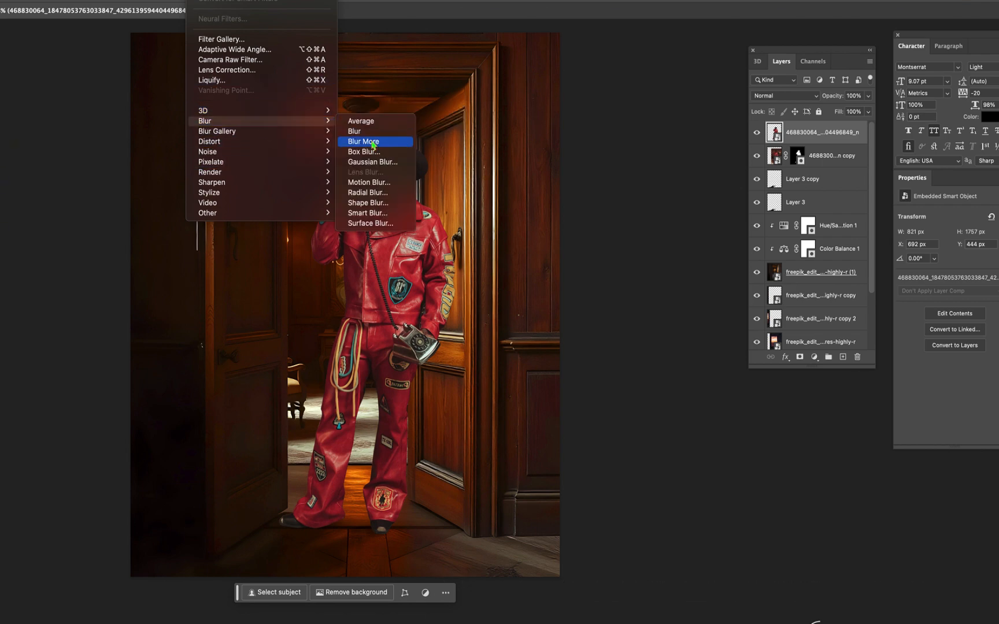
pyautogui.click(220, 60)
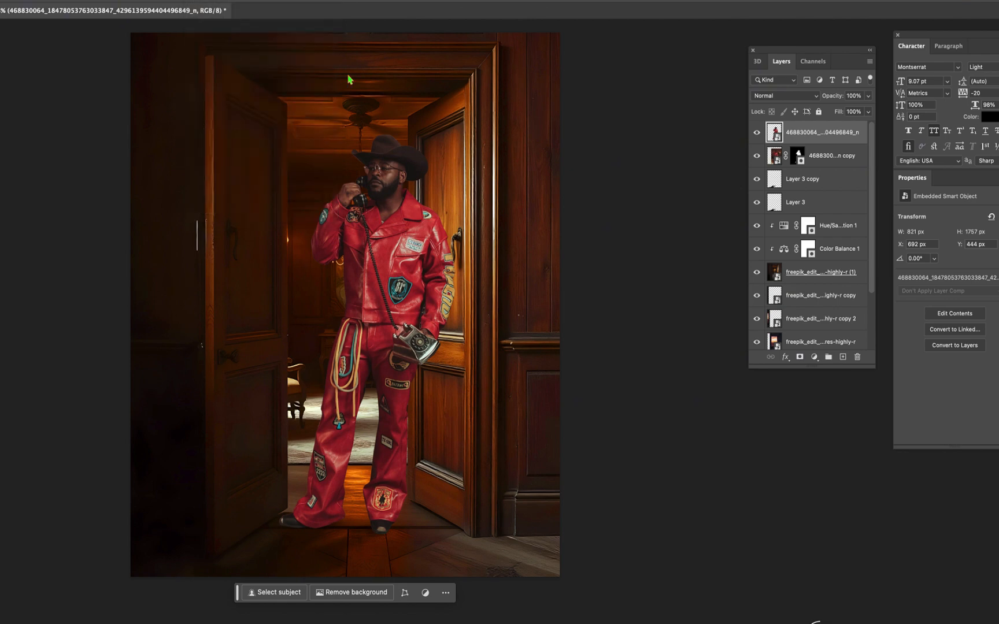
pyautogui.scroll(2, 641, 422)
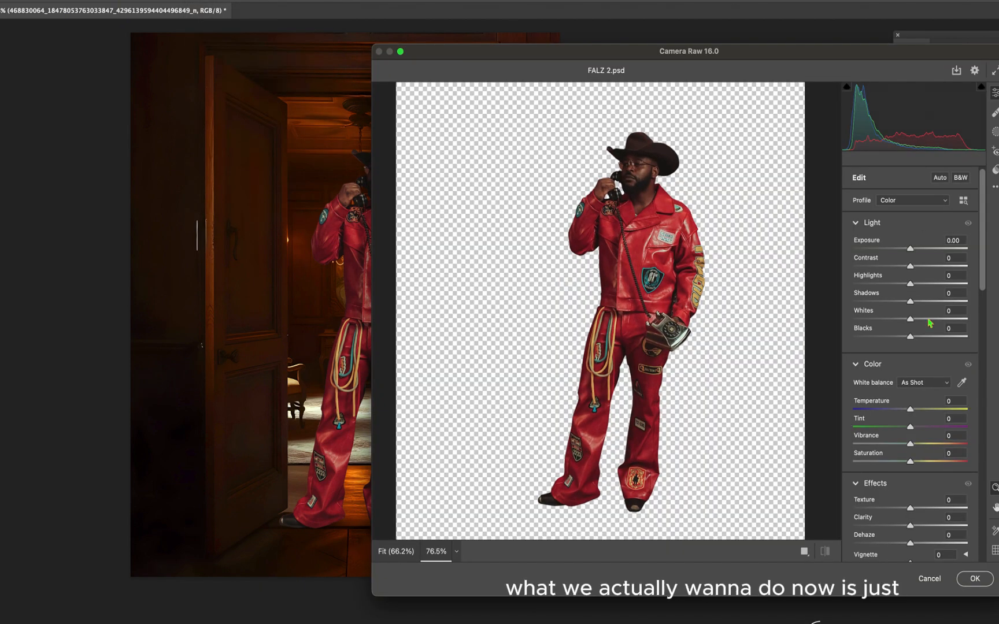
pyautogui.scroll(-10, 976, 257)
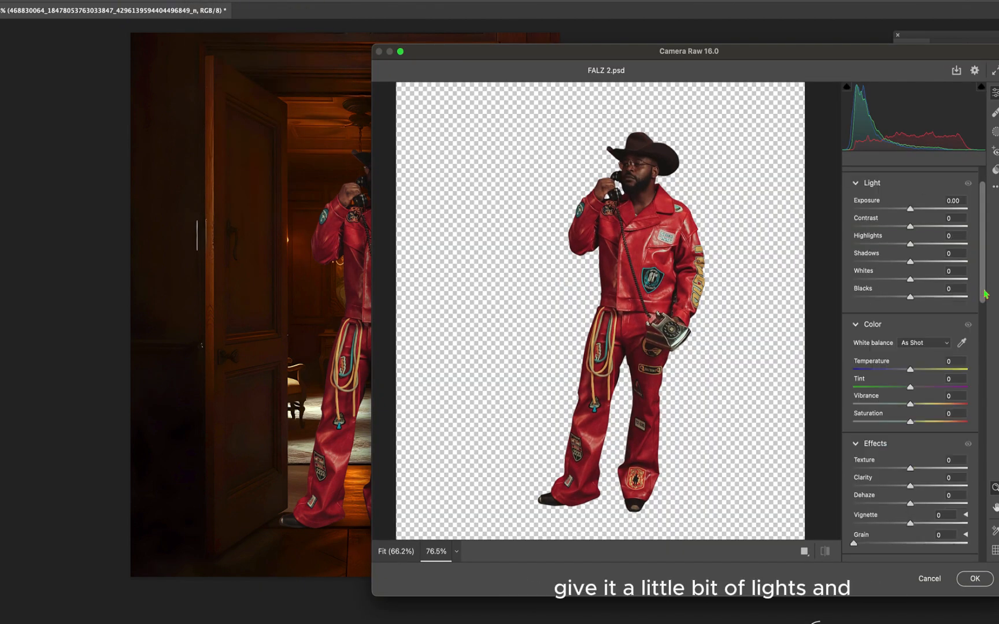
pyautogui.scroll(1, 981, 301)
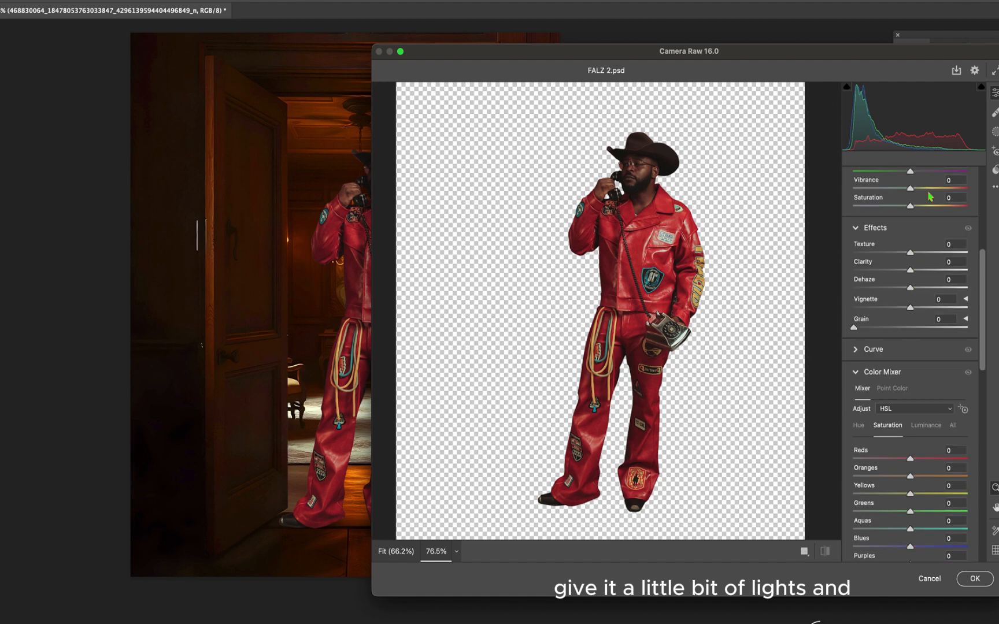
pyautogui.scroll(2, 929, 198)
pyautogui.moveTo(910, 214); pyautogui.dragTo(914, 232)
# Set Texture to +18, Clarity to +23 and Exposure to +0.05 for the man and apply the Camera Raw Filter
pyautogui.scroll(4, 703, 191)
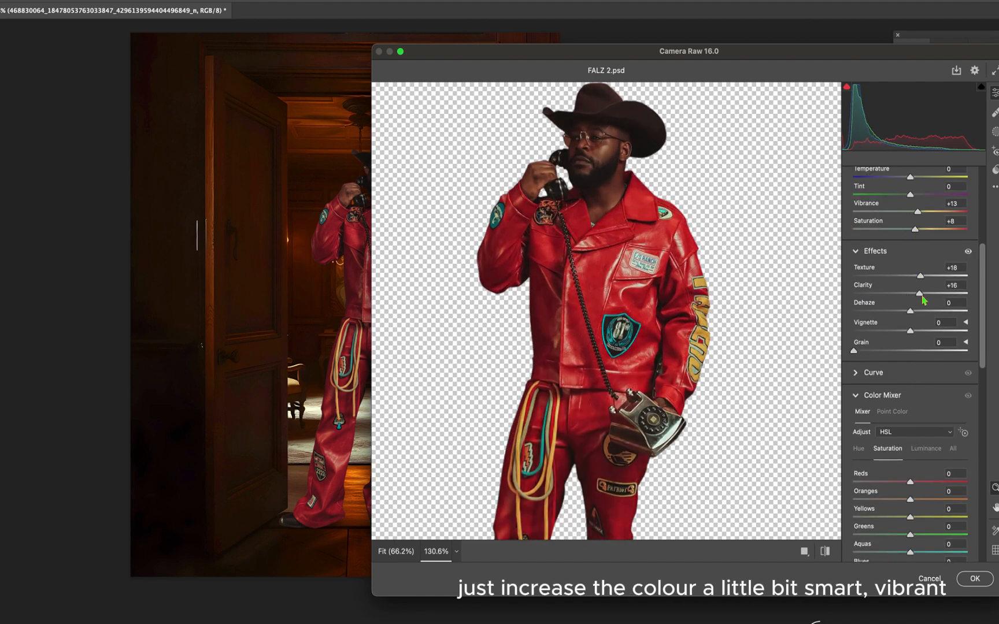
pyautogui.moveTo(923, 297); pyautogui.dragTo(926, 298)
pyautogui.scroll(5, 924, 298)
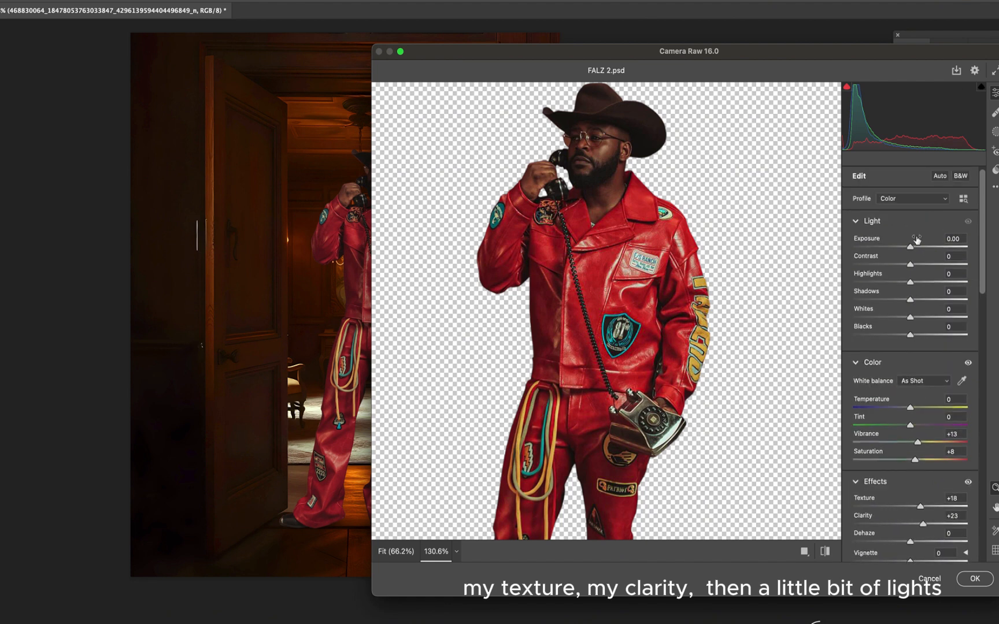
pyautogui.scroll(-5, 916, 334)
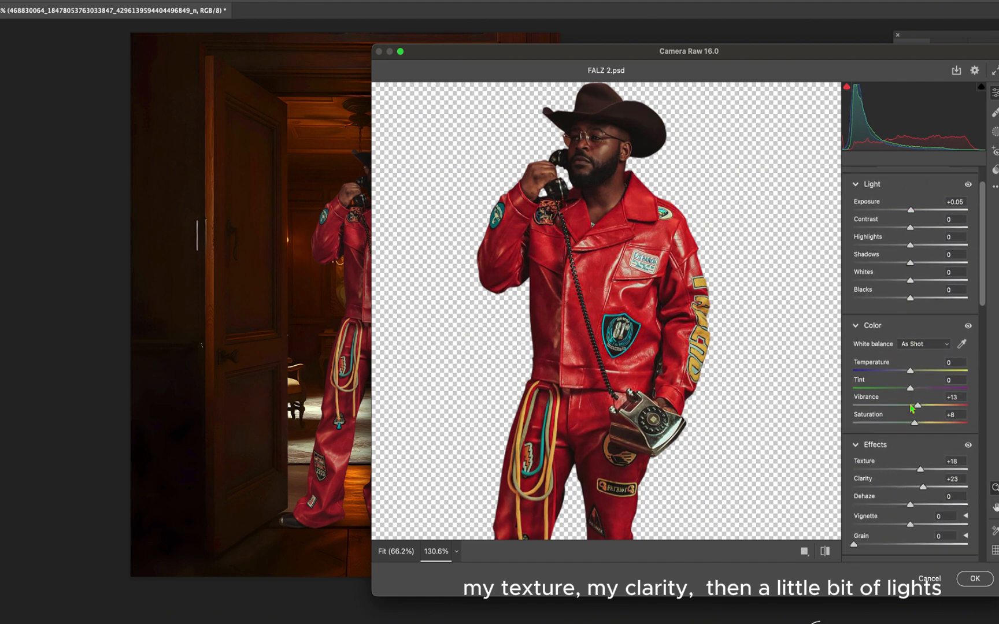
pyautogui.click(975, 579)
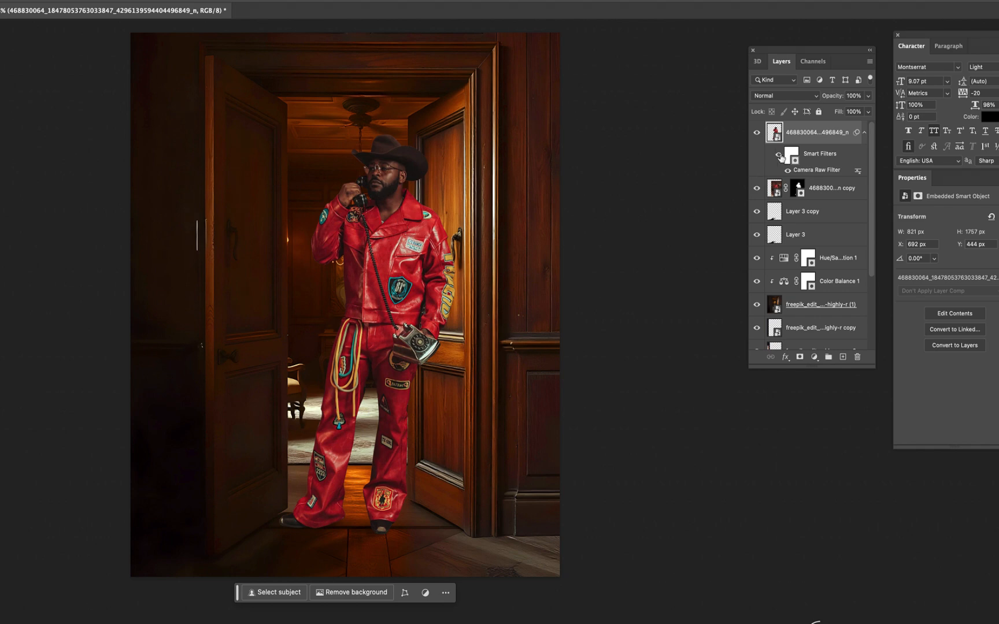
# Add a clipped Hue/Saturation adjustment layer to the man's layer and set its saturation to +6
pyautogui.scroll(-4, 449, 299)
pyautogui.scroll(5, 387, 269)
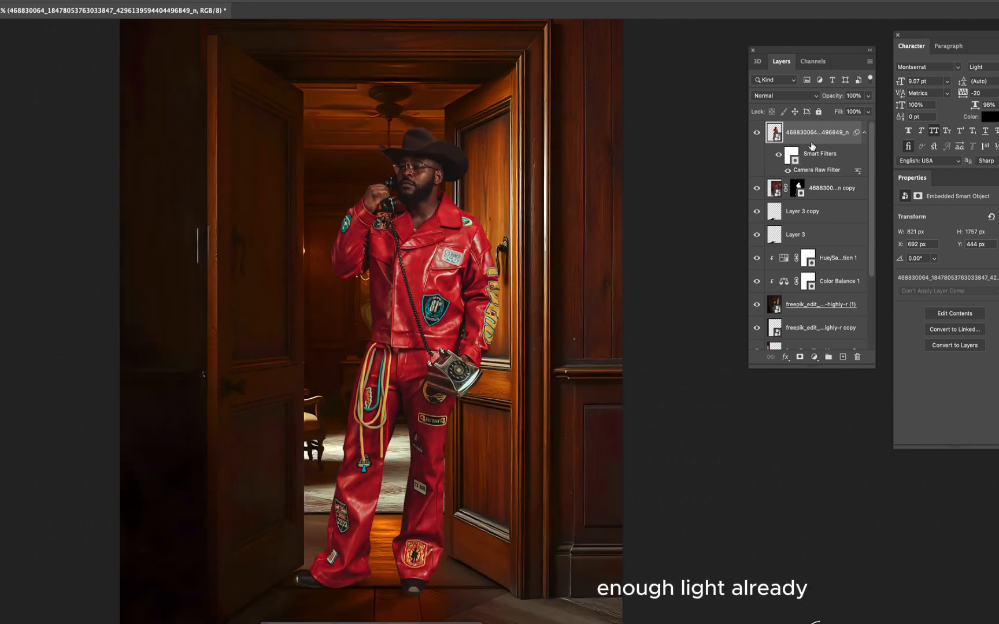
pyautogui.click(814, 357)
pyautogui.click(841, 478)
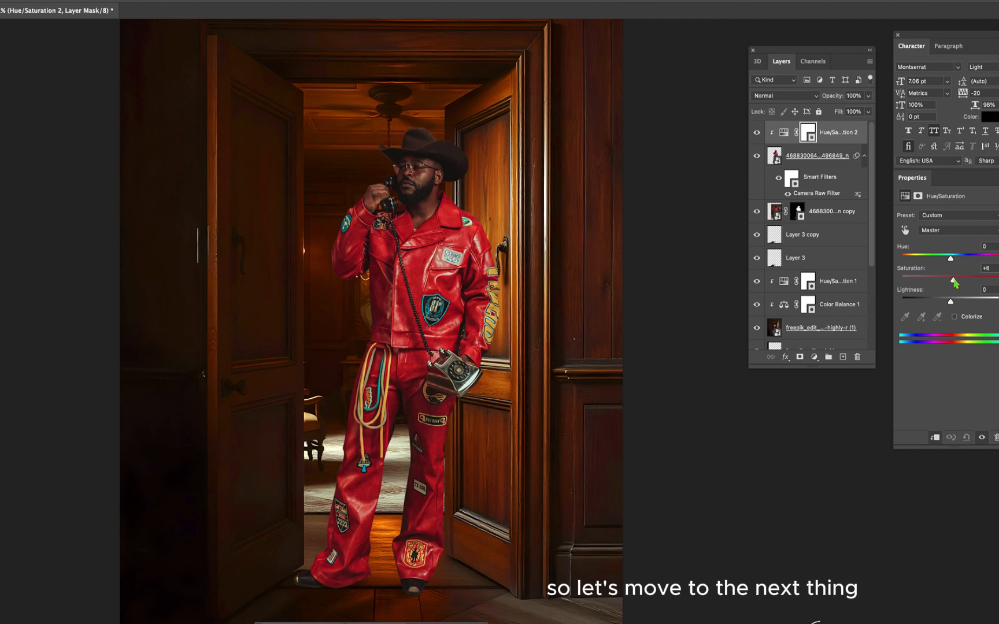
pyautogui.scroll(-4, 502, 196)
pyautogui.scroll(1, 451, 248)
# Place the ai-generated-horses-picture image at about X 65 px, Y 602 px and select the horse as the subject
pyautogui.click(709, 402)
pyautogui.scroll(3, 495, 316)
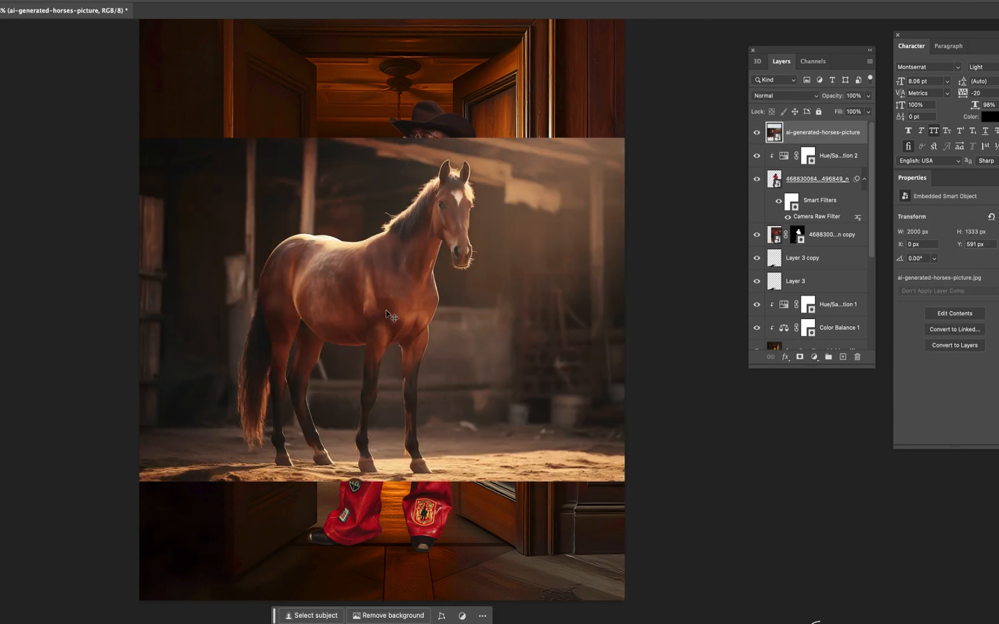
pyautogui.moveTo(403, 308); pyautogui.dragTo(419, 312)
pyautogui.click(312, 615)
pyautogui.scroll(10, 388, 402)
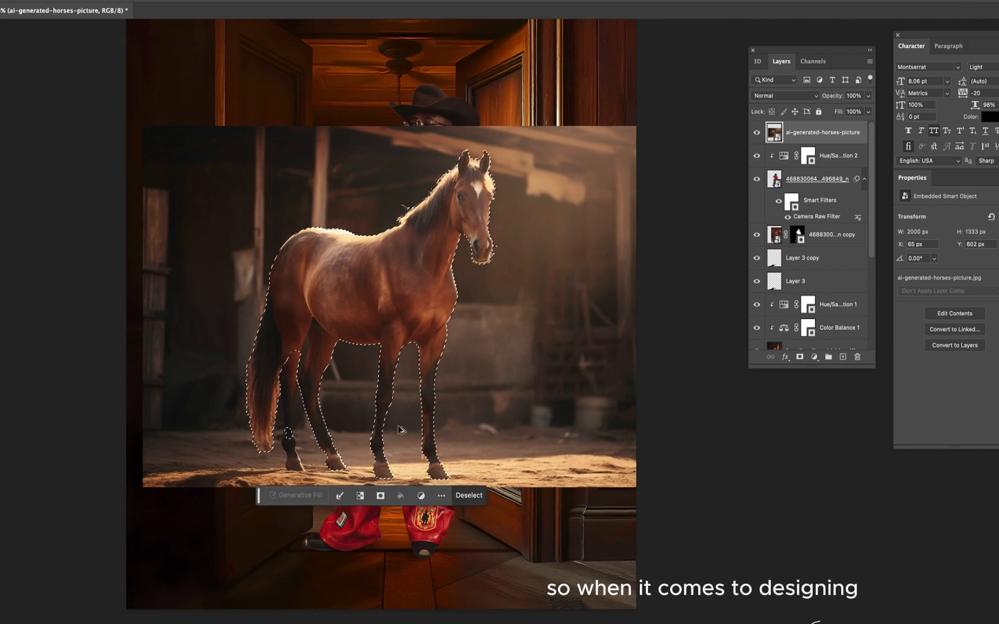
pyautogui.scroll(-10, 500, 245)
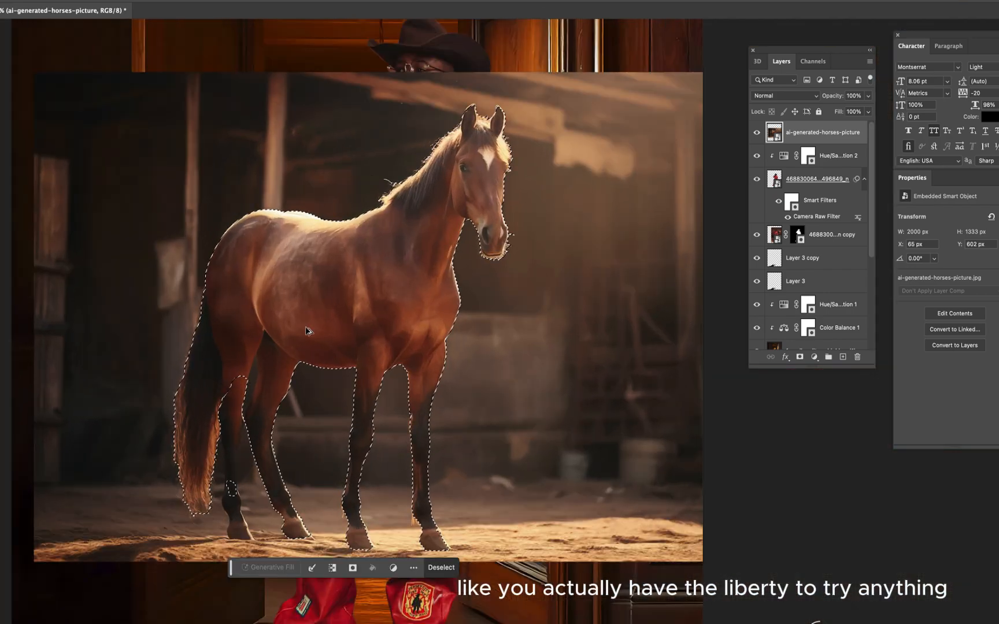
# Mask the horse picture to the selected horse and scale it up to 2646 × 1764 px in front of the man
pyautogui.click(800, 357)
pyautogui.scroll(-5, 481, 283)
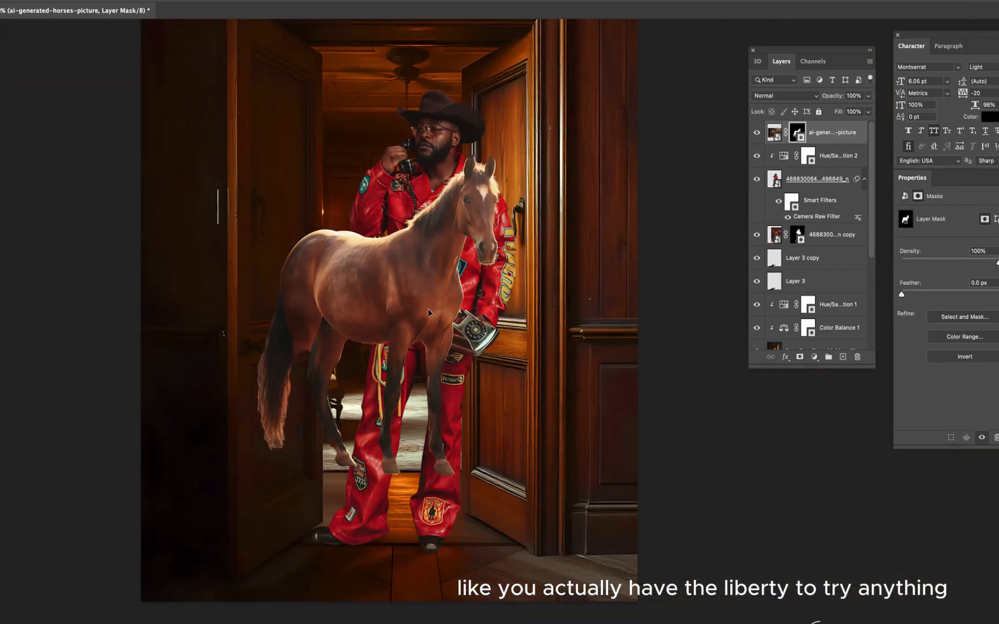
pyautogui.moveTo(452, 278); pyautogui.dragTo(401, 339)
pyautogui.press('super+t')
pyautogui.moveTo(604, 192); pyautogui.dragTo(773, 84)
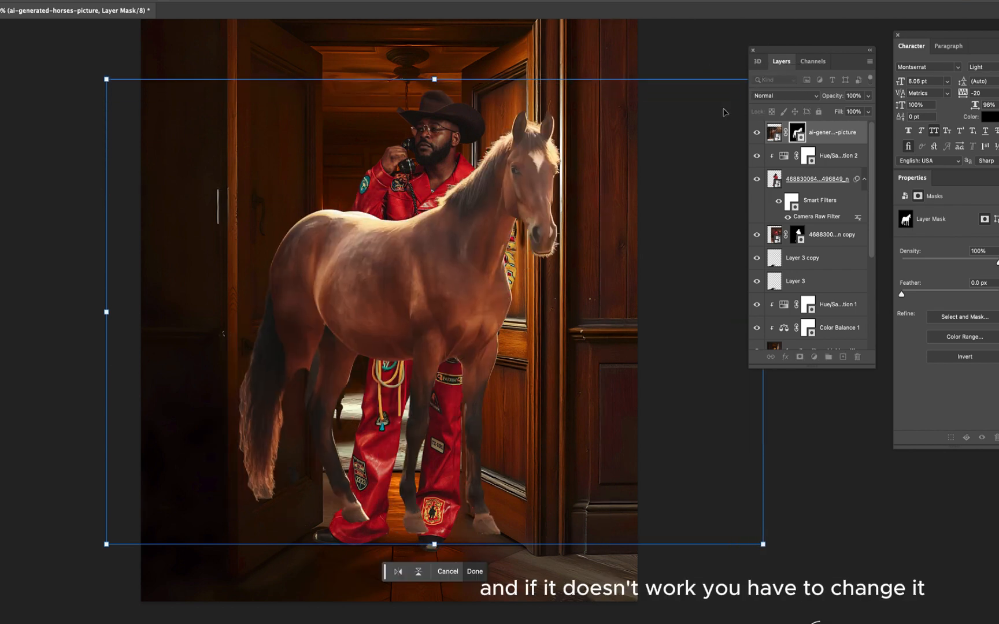
pyautogui.press('Return')
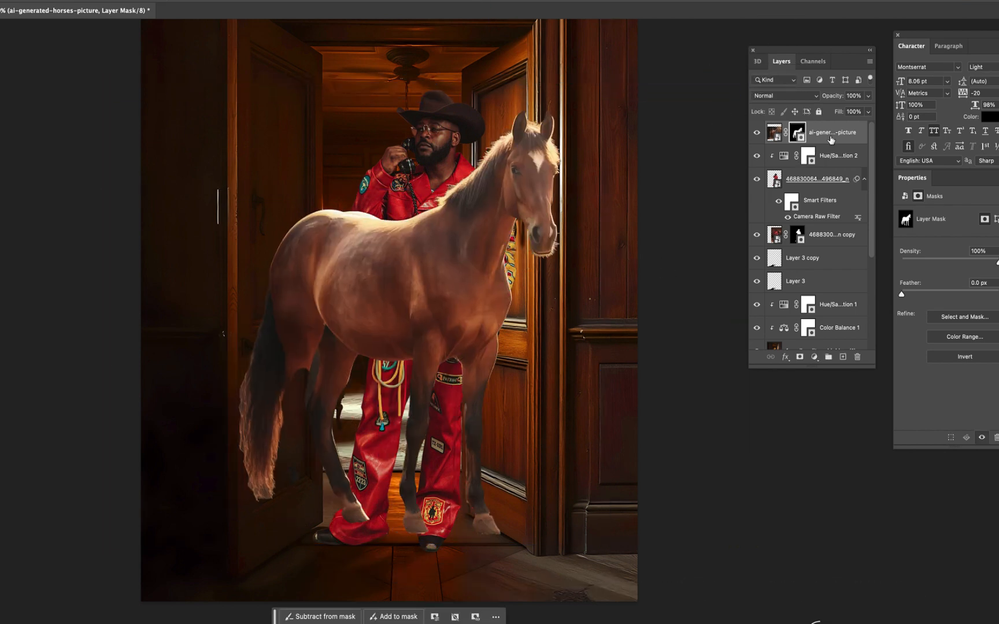
# Move the horse layer beneath the man's copy layer and shift the horse toward the right-hand door
pyautogui.moveTo(830, 140); pyautogui.dragTo(821, 241)
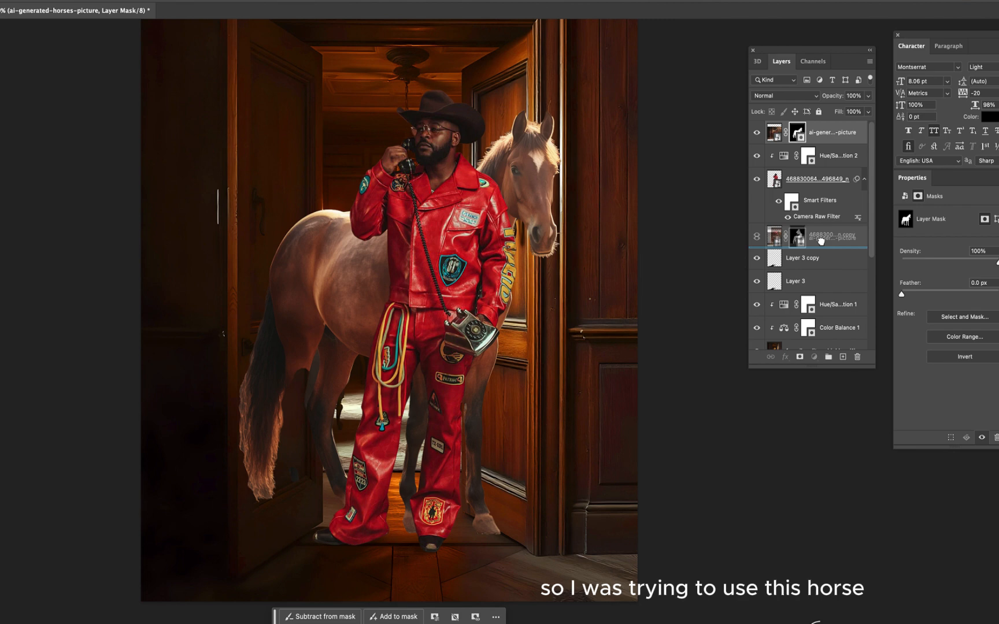
pyautogui.moveTo(512, 174); pyautogui.dragTo(570, 186)
# Flip the horse horizontally with a slight tilt and shrink it to about 2302 × 1574 px behind the man, facing left
pyautogui.press('super+t')
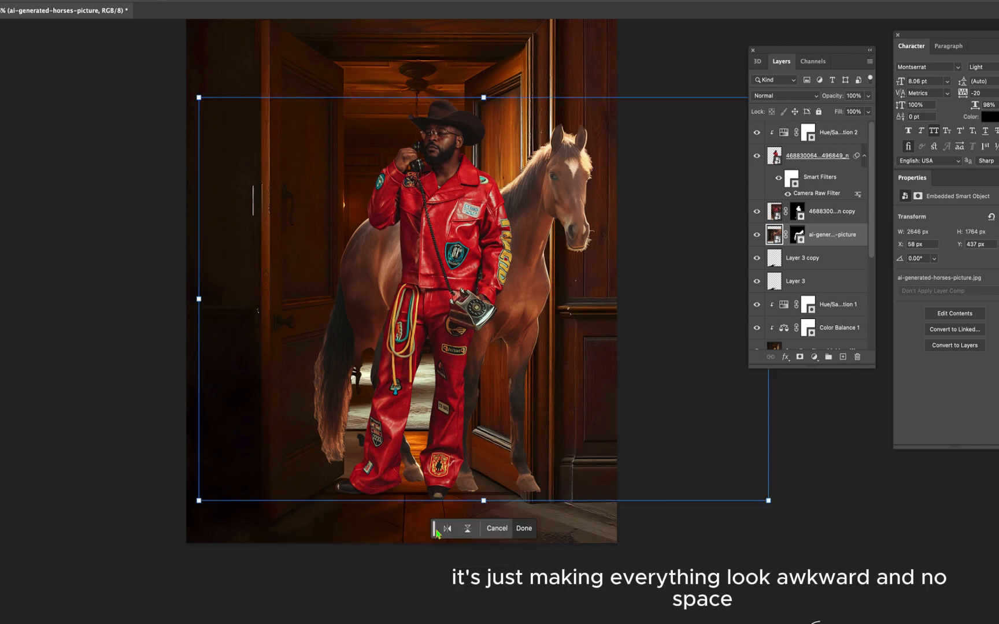
pyautogui.click(446, 529)
pyautogui.moveTo(594, 298); pyautogui.dragTo(498, 294)
pyautogui.moveTo(700, 489); pyautogui.dragTo(694, 497)
pyautogui.moveTo(676, 97); pyautogui.dragTo(592, 163)
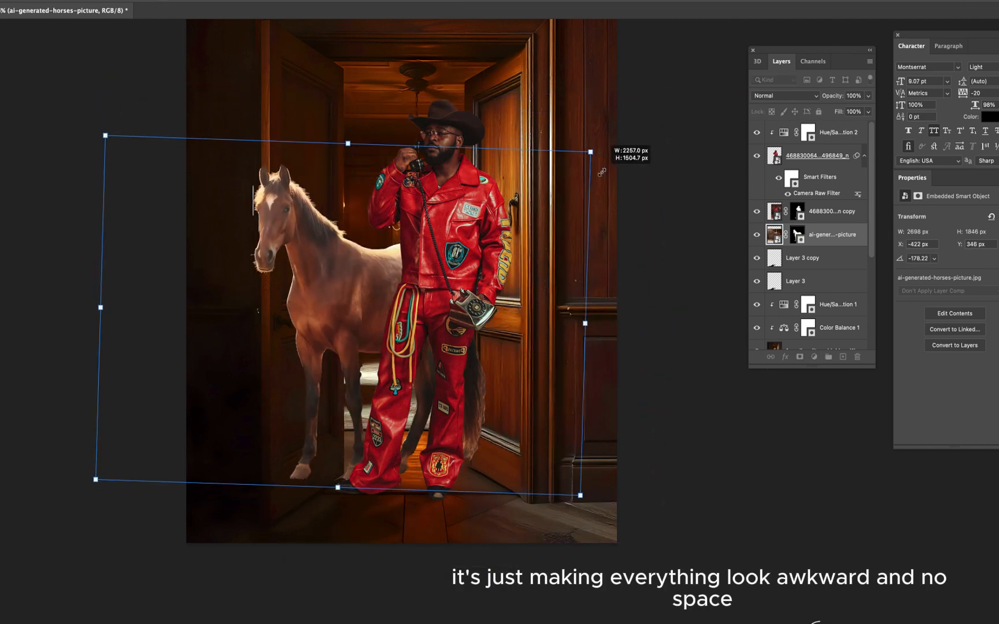
pyautogui.moveTo(404, 269)
pyautogui.mouseDown()
pyautogui.moveTo(415, 254)
pyautogui.moveTo(407, 255)
pyautogui.mouseUp()
pyautogui.moveTo(344, 281); pyautogui.dragTo(349, 281)
pyautogui.scroll(-3, 476, 257)
pyautogui.scroll(2, 476, 257)
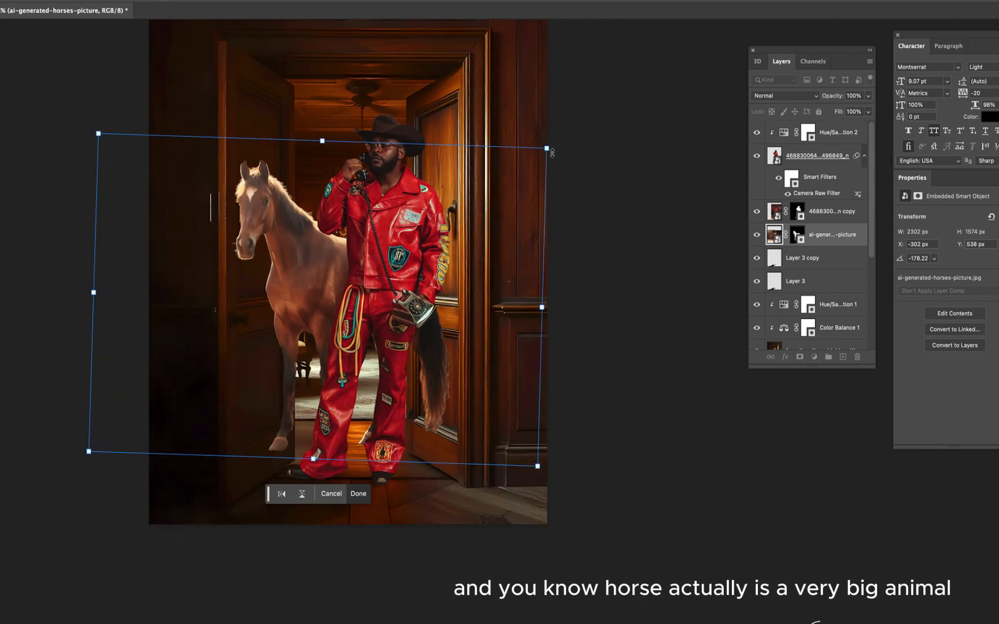
# Enlarge the horse to about 2526 × 1727 px at X -410 px, Y 405 px and apply the transformation
pyautogui.moveTo(549, 152); pyautogui.dragTo(638, 166)
pyautogui.moveTo(535, 253); pyautogui.dragTo(510, 258)
pyautogui.moveTo(575, 118); pyautogui.dragTo(565, 127)
pyautogui.moveTo(492, 184); pyautogui.dragTo(496, 180)
pyautogui.press('Return')
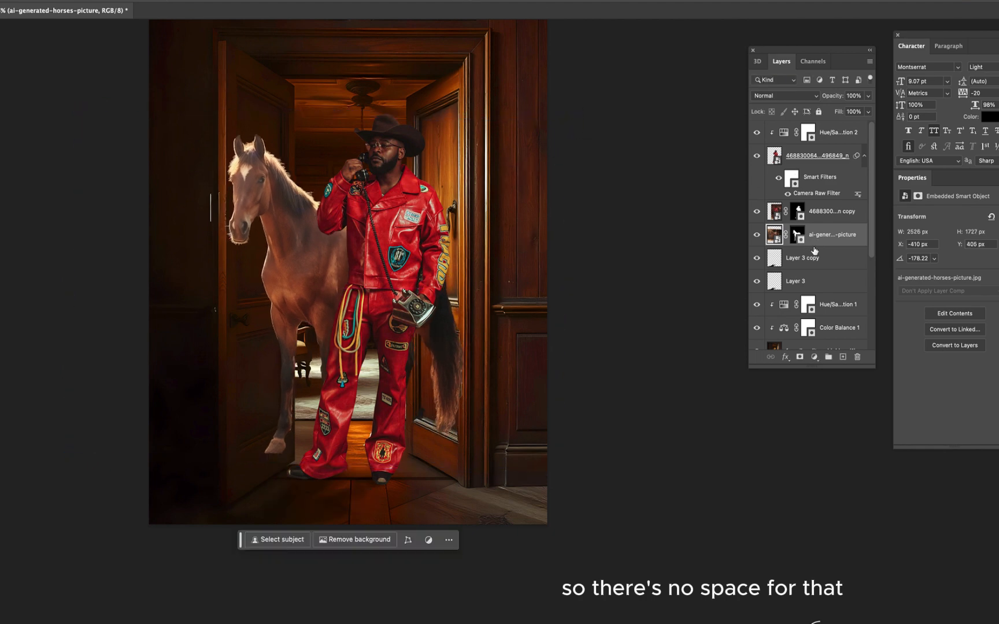
# Clip a Curves adjustment layer to the horse and darken it with a curve point at input 215, output 177
pyautogui.click(814, 357)
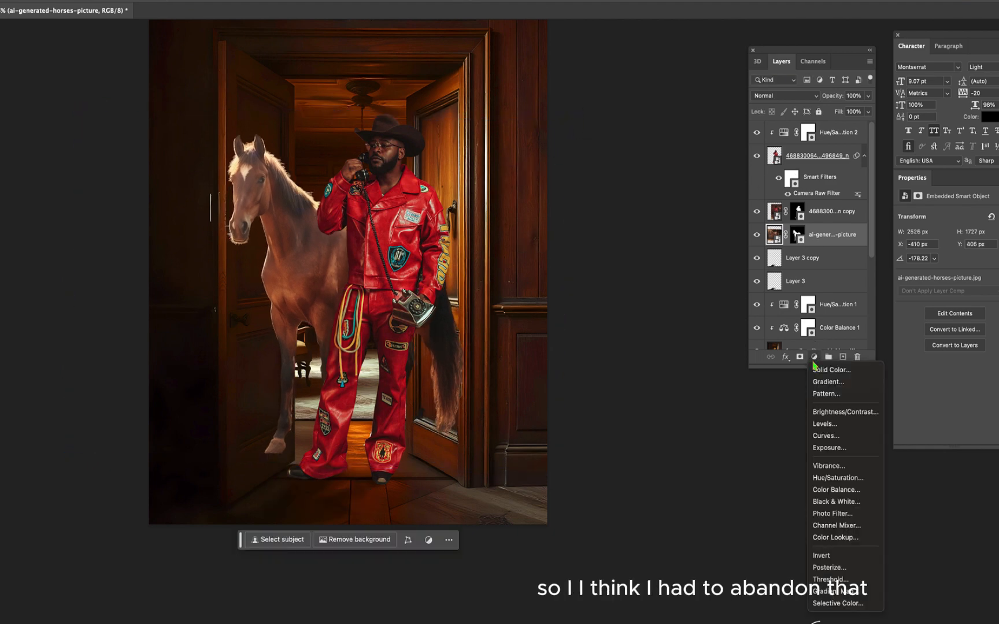
pyautogui.click(831, 436)
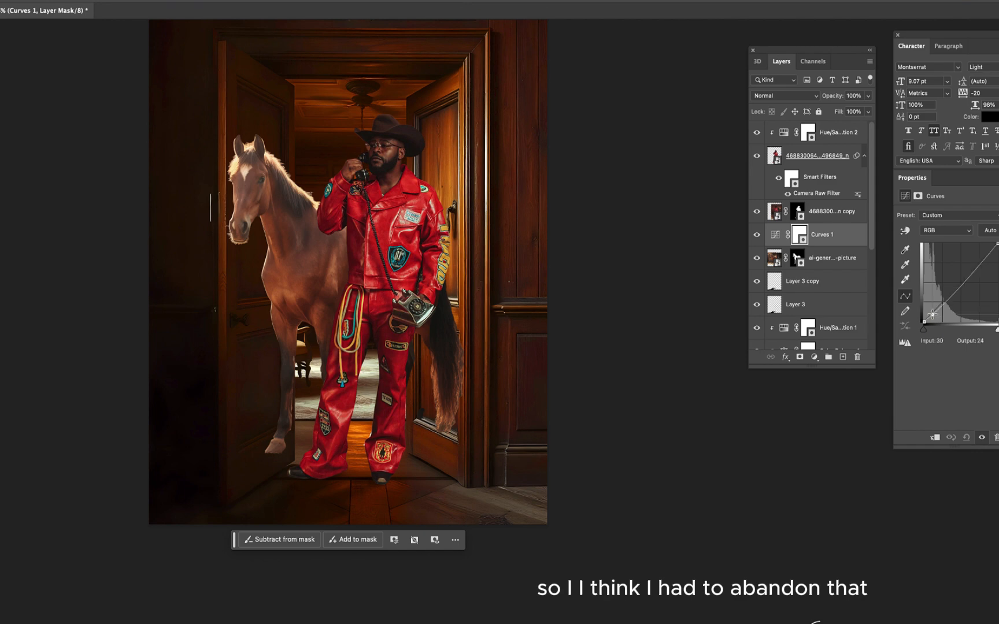
pyautogui.moveTo(932, 314); pyautogui.dragTo(932, 319)
pyautogui.keyDown('alt'); pyautogui.click(781, 244); pyautogui.keyUp('alt')
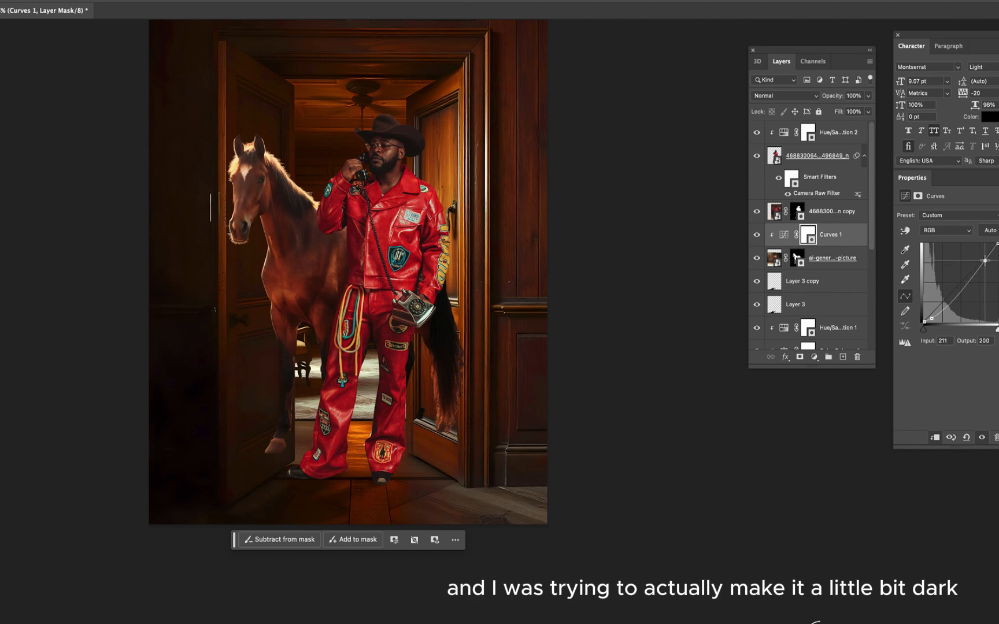
pyautogui.moveTo(985, 260); pyautogui.dragTo(987, 268)
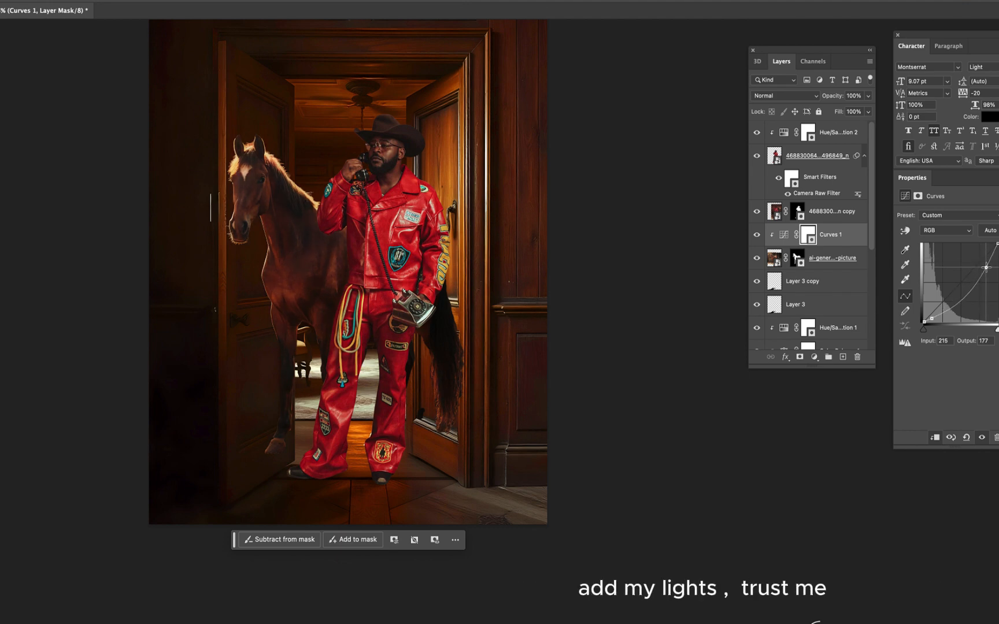
# Try the horse mirrored to face right, flip it back to face left and move it to about X -876 px, Y 601 px
pyautogui.click(664, 304)
pyautogui.click(295, 272)
pyautogui.press('super+t')
pyautogui.click(282, 498)
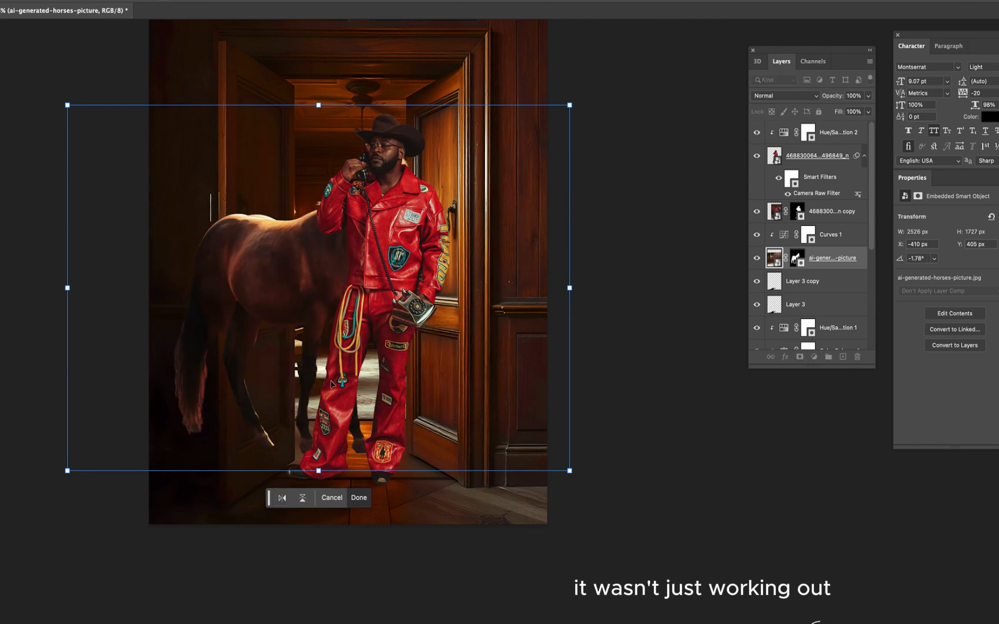
pyautogui.moveTo(340, 360); pyautogui.dragTo(272, 381)
pyautogui.click(191, 542)
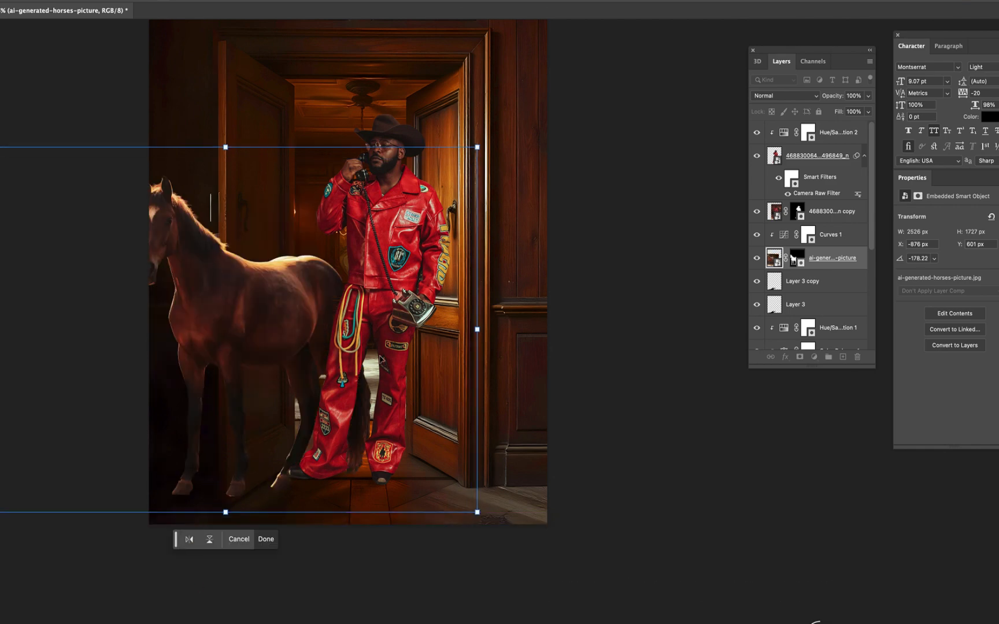
# Scale the horse to about 2584 × 1767 px and reposition it over the left-hand door and wall
pyautogui.moveTo(261, 310); pyautogui.dragTo(290, 302)
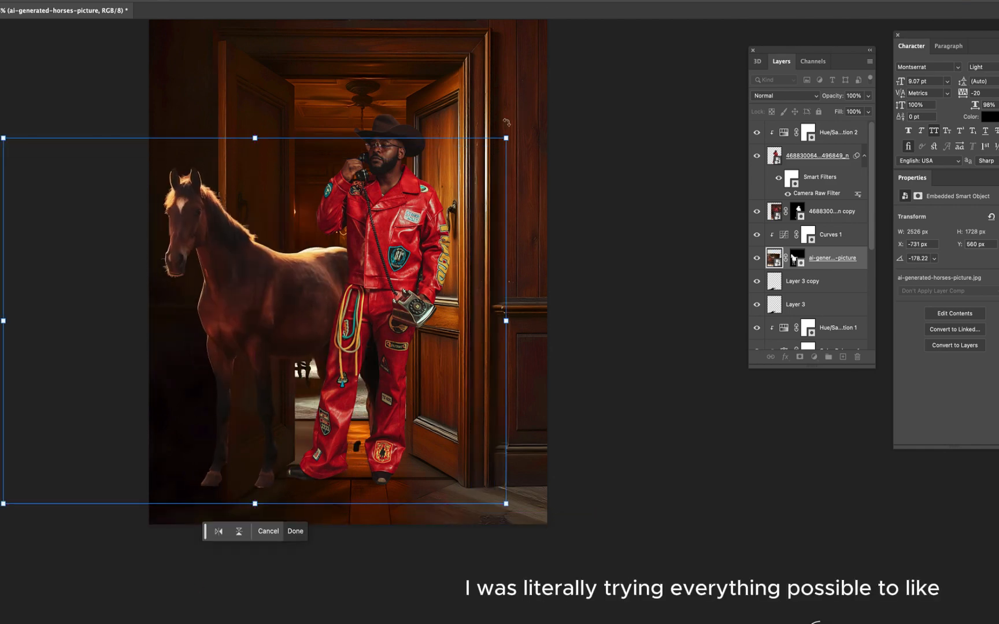
pyautogui.moveTo(507, 138); pyautogui.dragTo(517, 129)
pyautogui.moveTo(288, 261)
pyautogui.mouseDown()
pyautogui.moveTo(289, 270)
pyautogui.moveTo(289, 244)
pyautogui.moveTo(287, 255)
pyautogui.mouseUp()
pyautogui.press('Return')
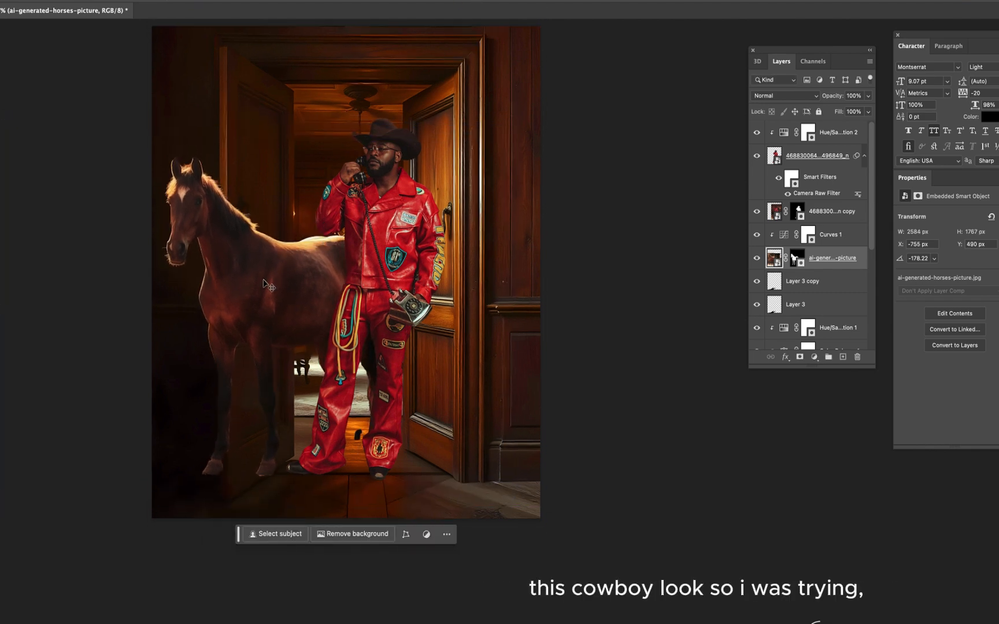
pyautogui.moveTo(261, 289); pyautogui.dragTo(191, 295)
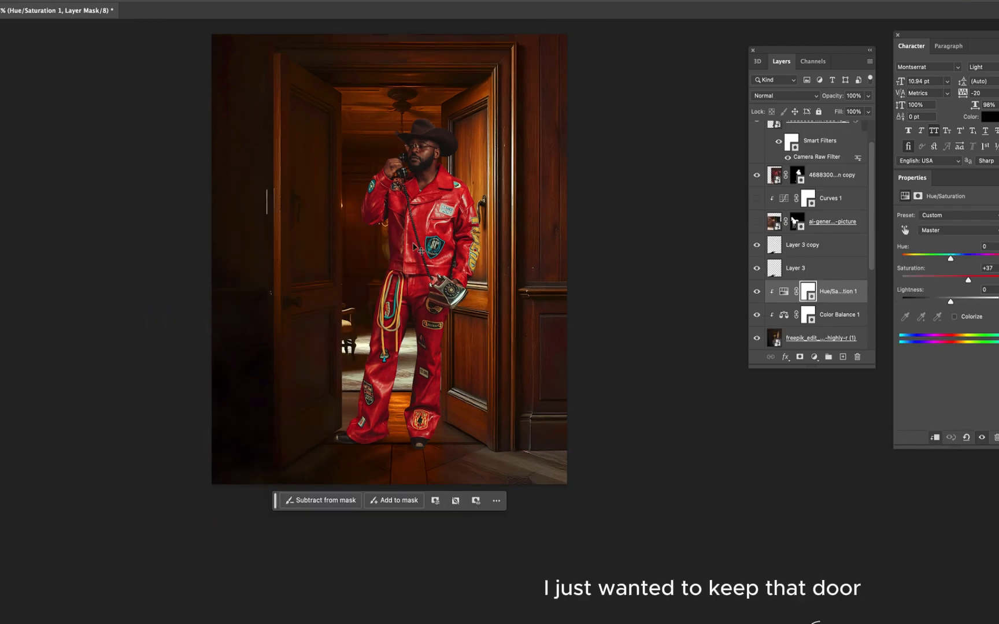
# Try darkening the room background with a Curves adjustment layer above its Hue/Saturation adjustment
pyautogui.scroll(3, 428, 457)
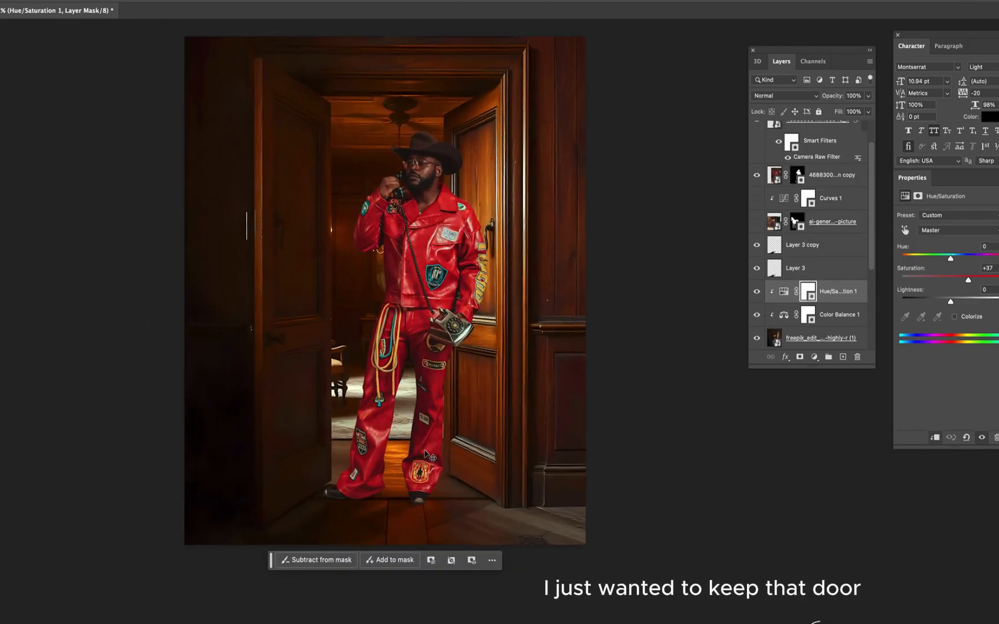
pyautogui.scroll(-1, 425, 451)
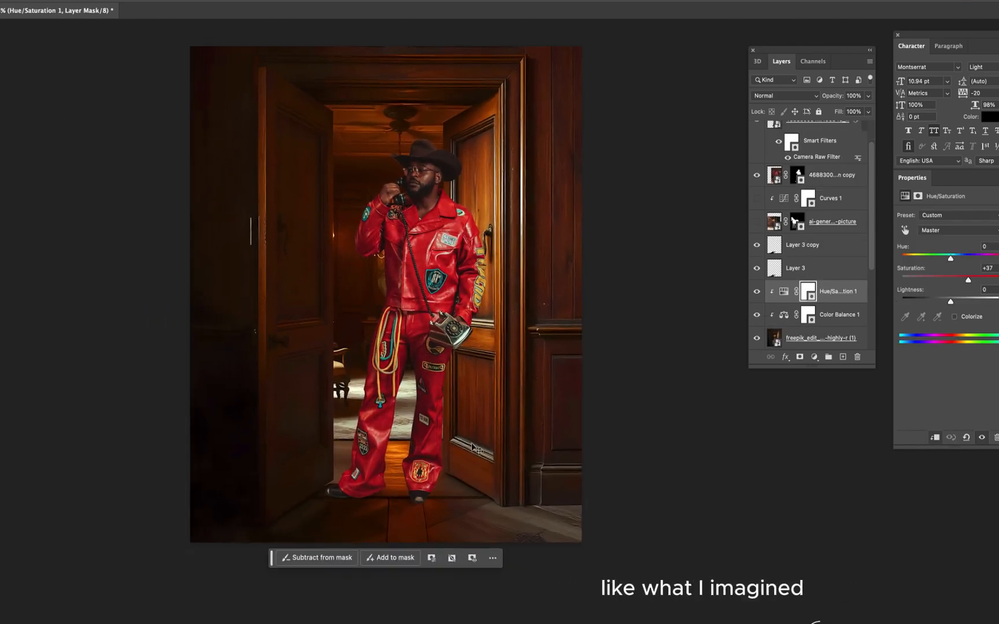
pyautogui.click(830, 359)
pyautogui.press('super+z')
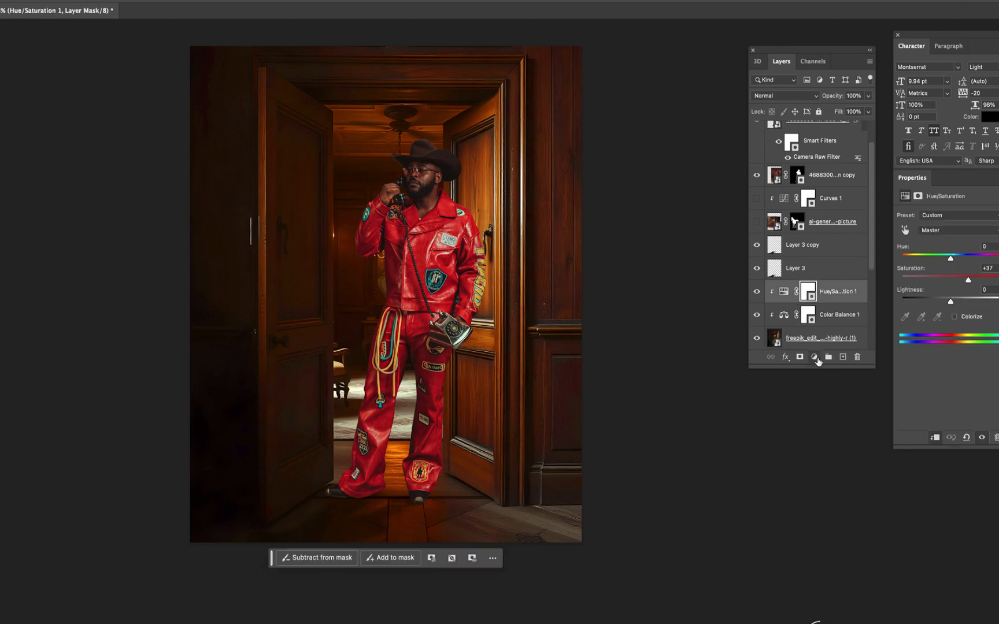
pyautogui.click(815, 359)
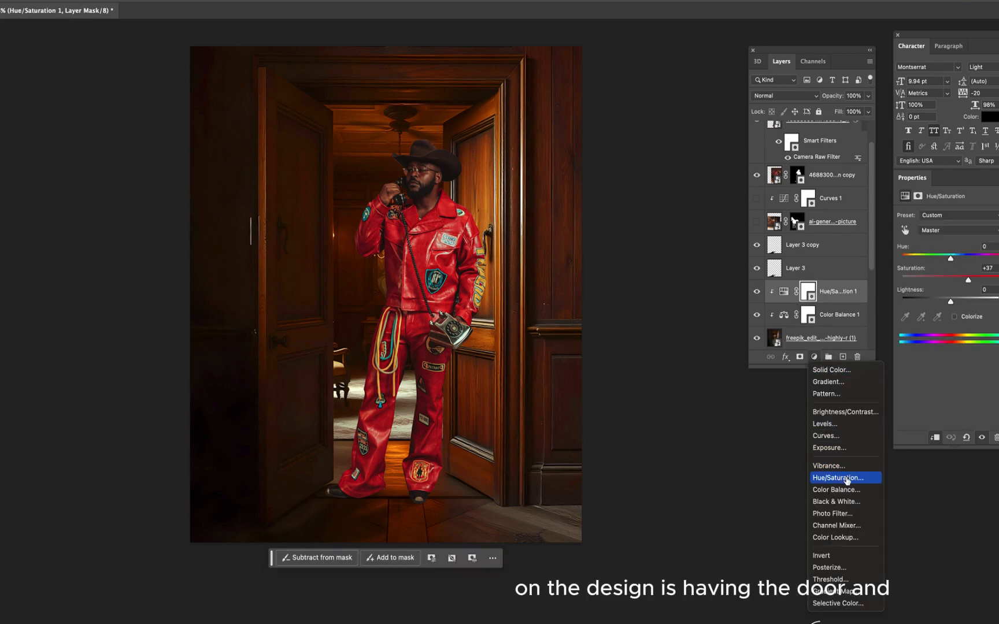
pyautogui.click(827, 436)
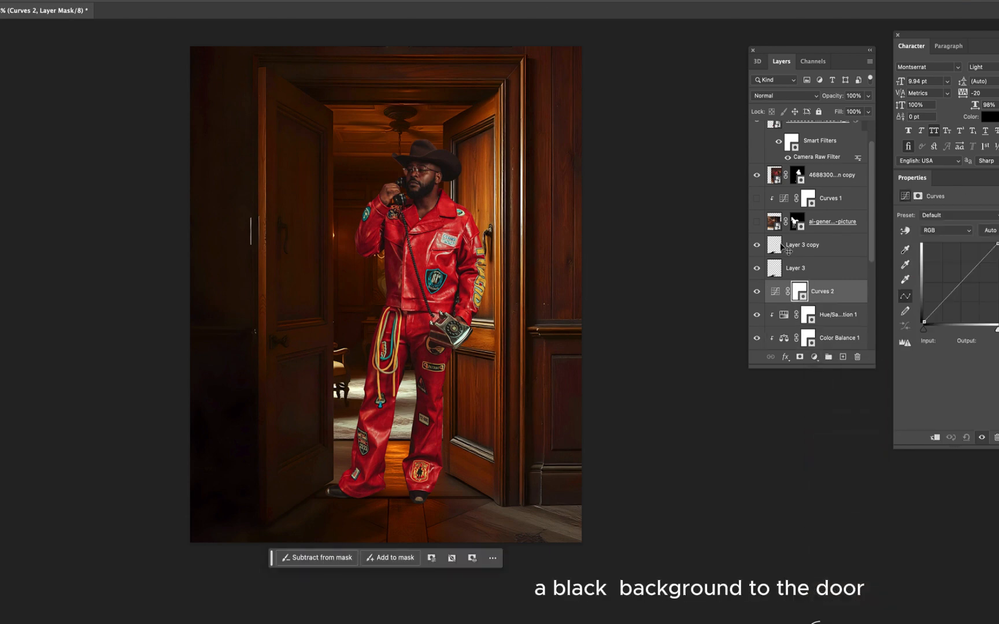
pyautogui.scroll(2, 443, 259)
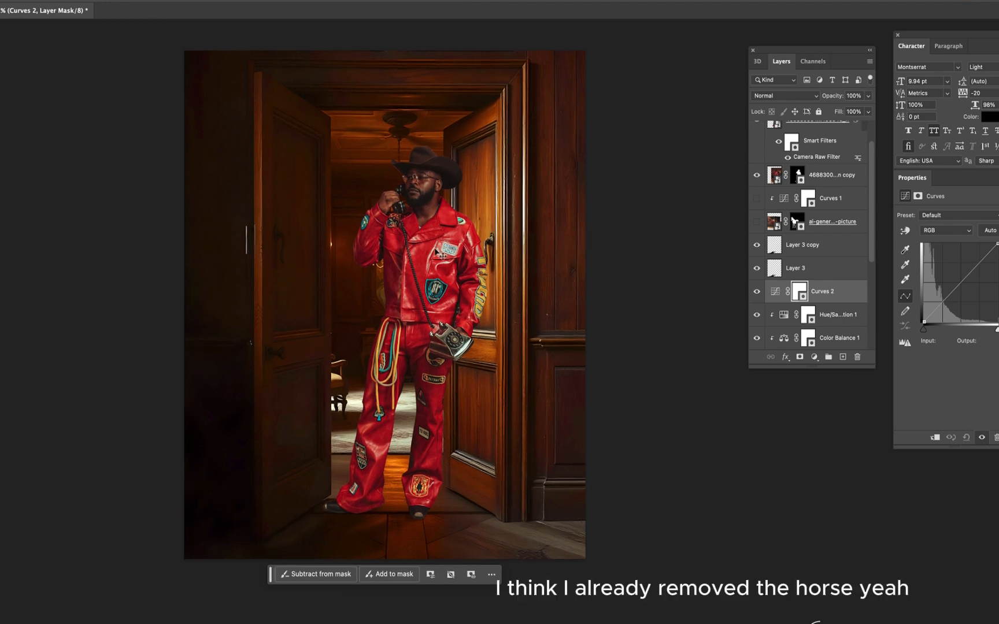
pyautogui.moveTo(937, 311); pyautogui.dragTo(938, 318)
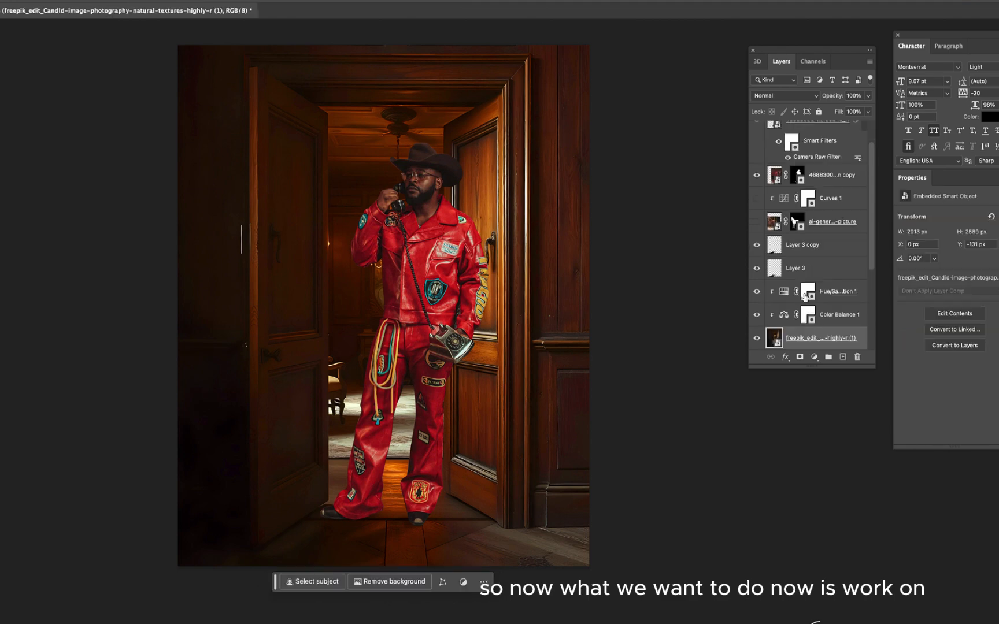
# Add a Levels adjustment layer clipped to the room background and lower its white output level to 106
pyautogui.click(814, 357)
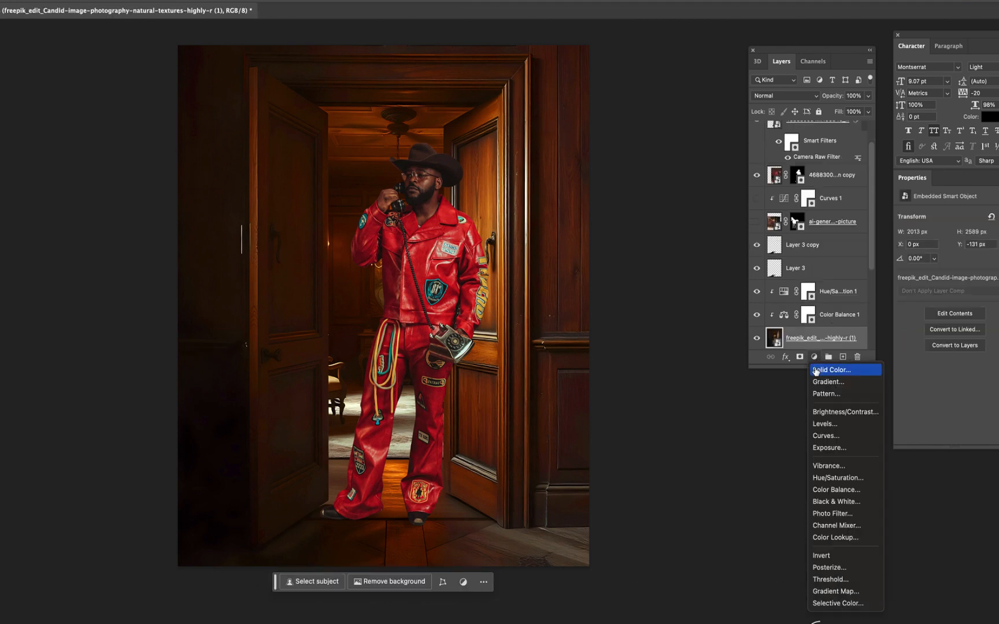
pyautogui.click(854, 423)
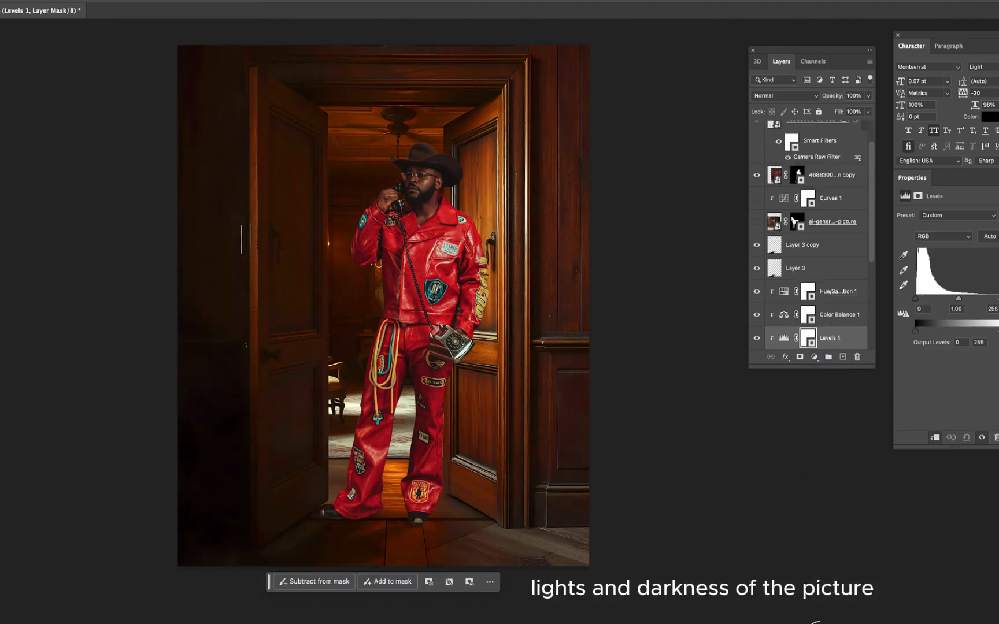
pyautogui.moveTo(995, 332); pyautogui.dragTo(950, 342)
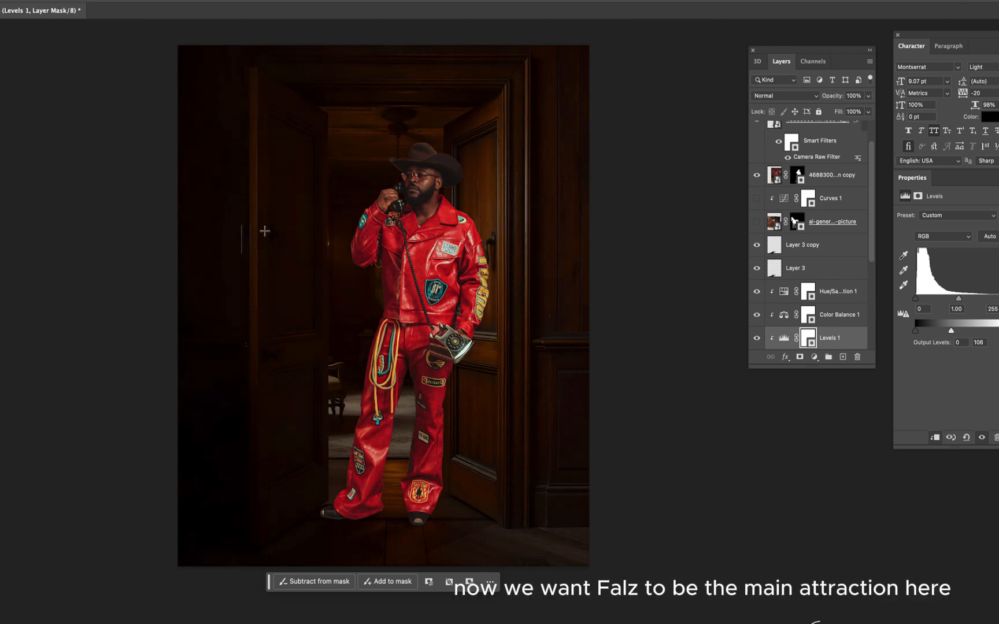
# Paint the background's Levels mask with a large Soft Round brush to bring back the light in the doorway around the man
pyautogui.rightClick(359, 165)
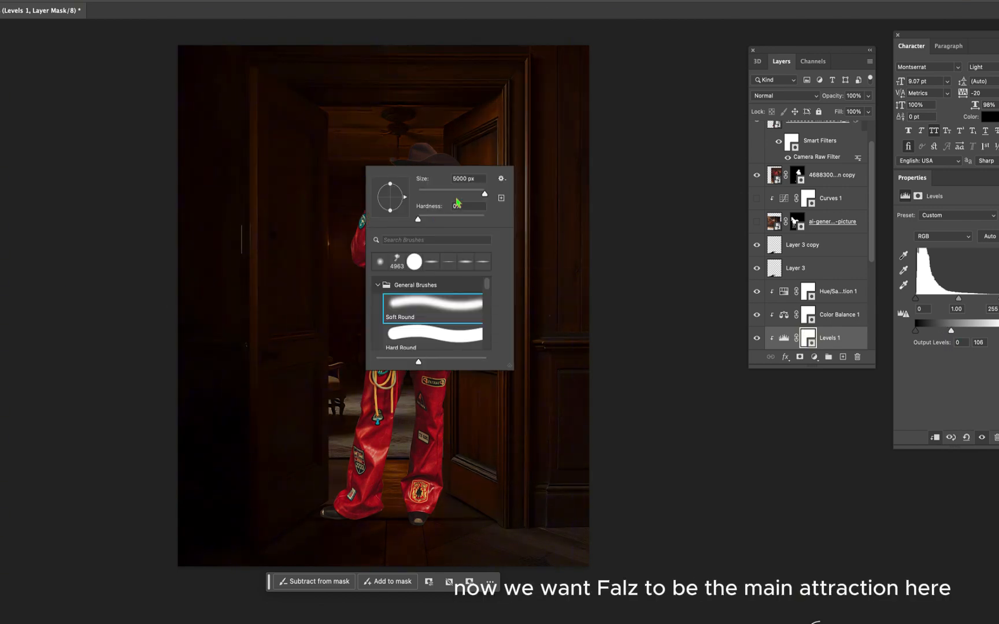
pyautogui.click(14, 138)
pyautogui.press(']')
pyautogui.press(']')
pyautogui.press(']')
pyautogui.press(']')
pyautogui.press(']')
pyautogui.press(']')
pyautogui.press(']')
pyautogui.press(']')
pyautogui.click(311, 135)
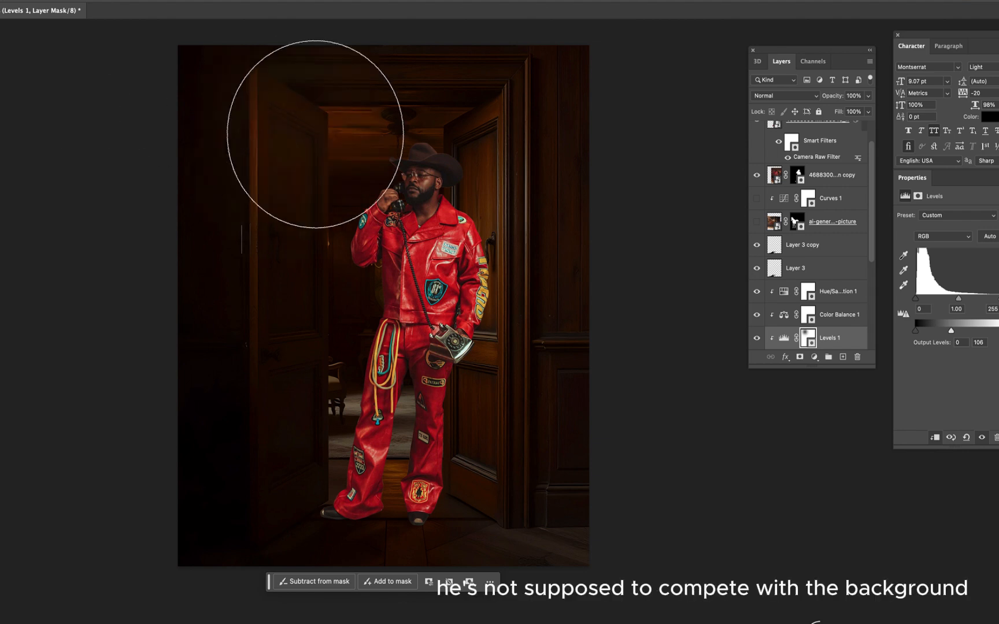
pyautogui.press('super+z')
pyautogui.click(233, 2)
pyautogui.click(353, 96)
pyautogui.moveTo(352, 96)
pyautogui.mouseDown()
pyautogui.moveTo(370, 294)
pyautogui.moveTo(408, 344)
pyautogui.moveTo(438, 96)
pyautogui.moveTo(322, 153)
pyautogui.moveTo(337, 71)
pyautogui.moveTo(272, 72)
pyautogui.moveTo(368, 355)
pyautogui.moveTo(380, 320)
pyautogui.moveTo(384, 211)
pyautogui.moveTo(404, 255)
pyautogui.mouseUp()
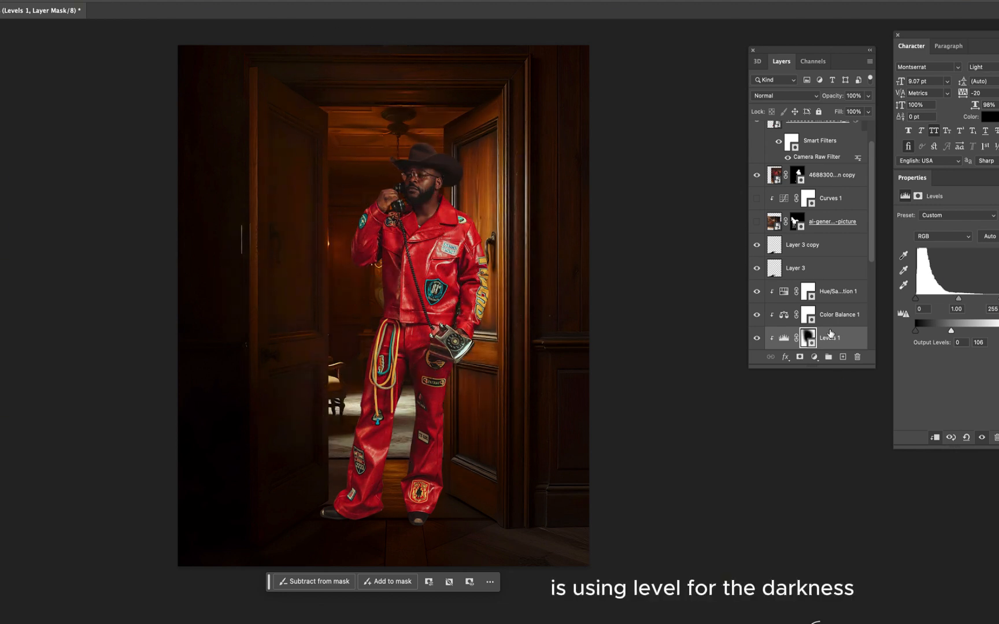
# Add a Levels adjustment layer clipped to the man's layer and lower its white output level to 74
pyautogui.scroll(2, 841, 216)
pyautogui.click(837, 158)
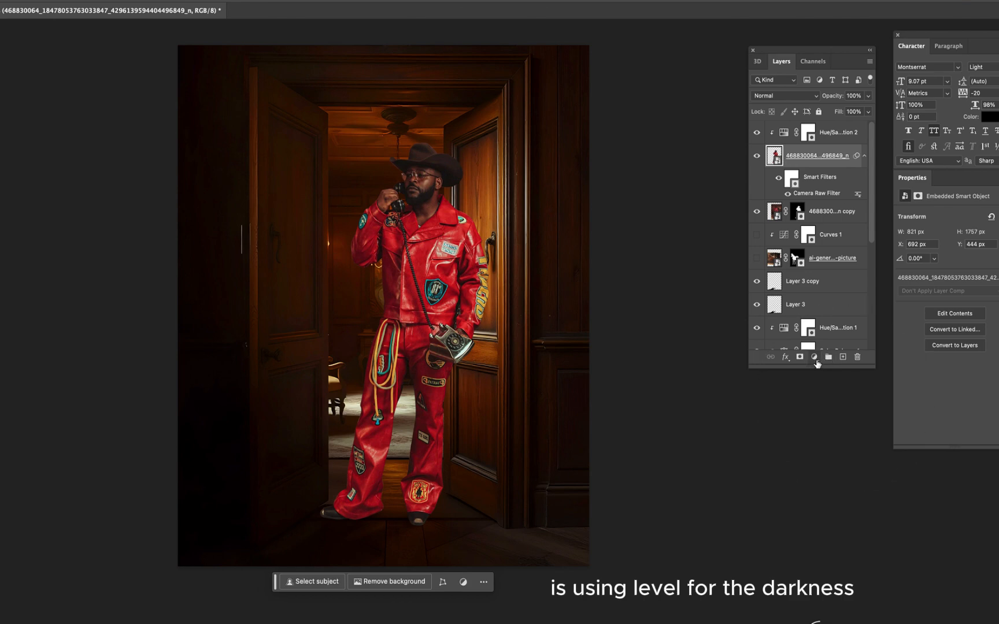
pyautogui.click(819, 362)
pyautogui.click(841, 424)
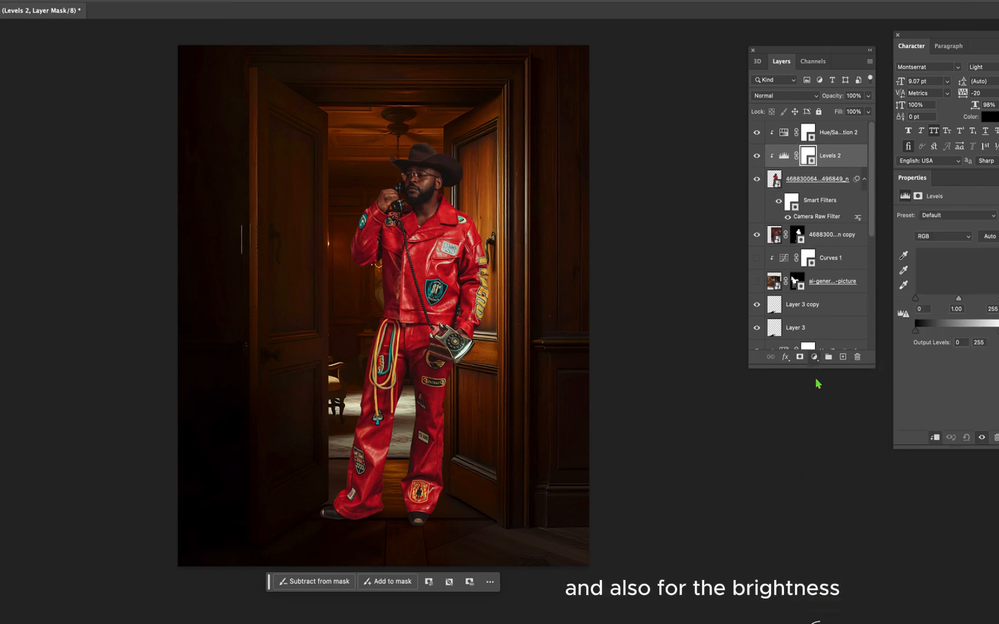
pyautogui.moveTo(917, 329); pyautogui.dragTo(909, 333)
pyautogui.moveTo(998, 332); pyautogui.dragTo(949, 345)
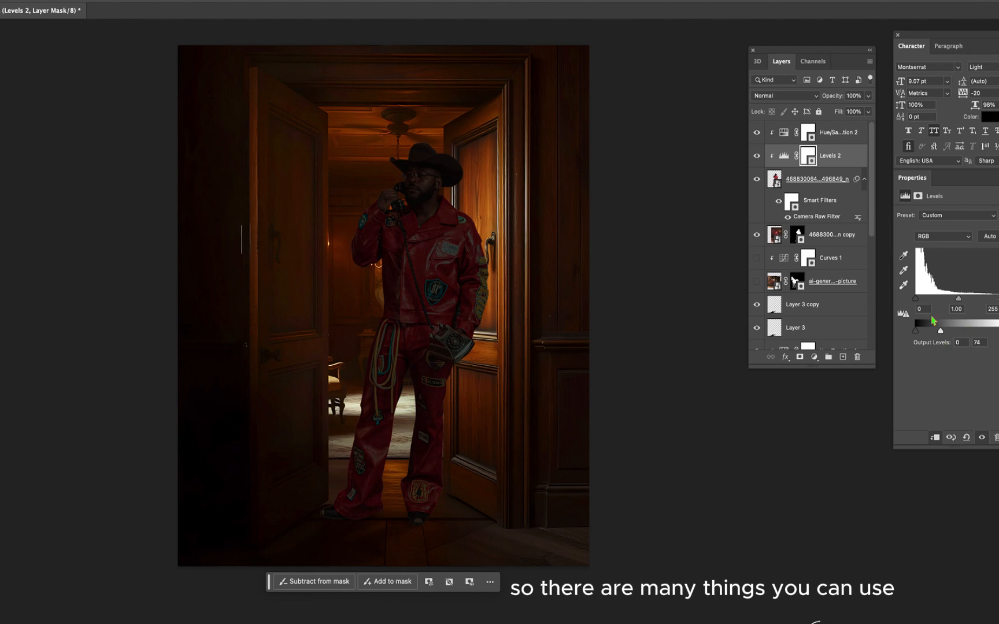
# Invert the mask of the man's Levels layer and brush shadow back over his lower legs and shoes
pyautogui.hotkey('ctrl', 'i')
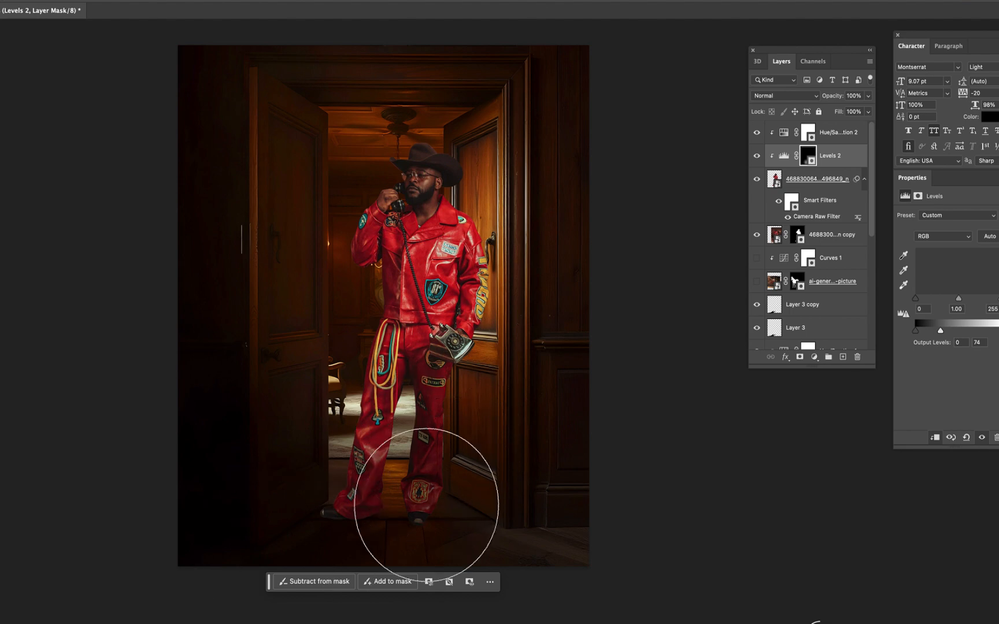
pyautogui.moveTo(427, 505); pyautogui.dragTo(491, 482)
pyautogui.press('[')
pyautogui.press('[')
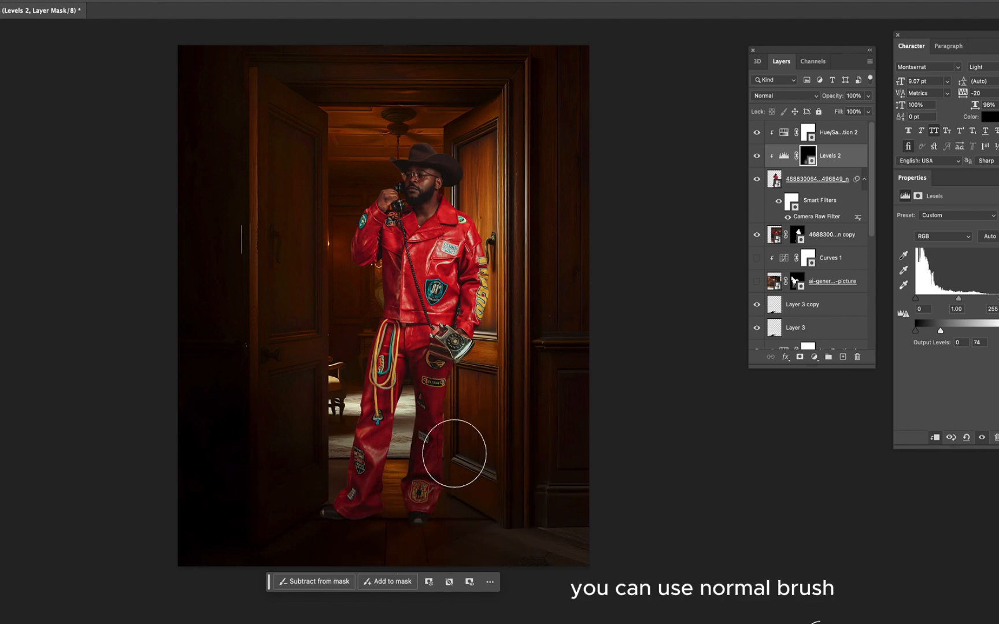
pyautogui.scroll(2, 455, 453)
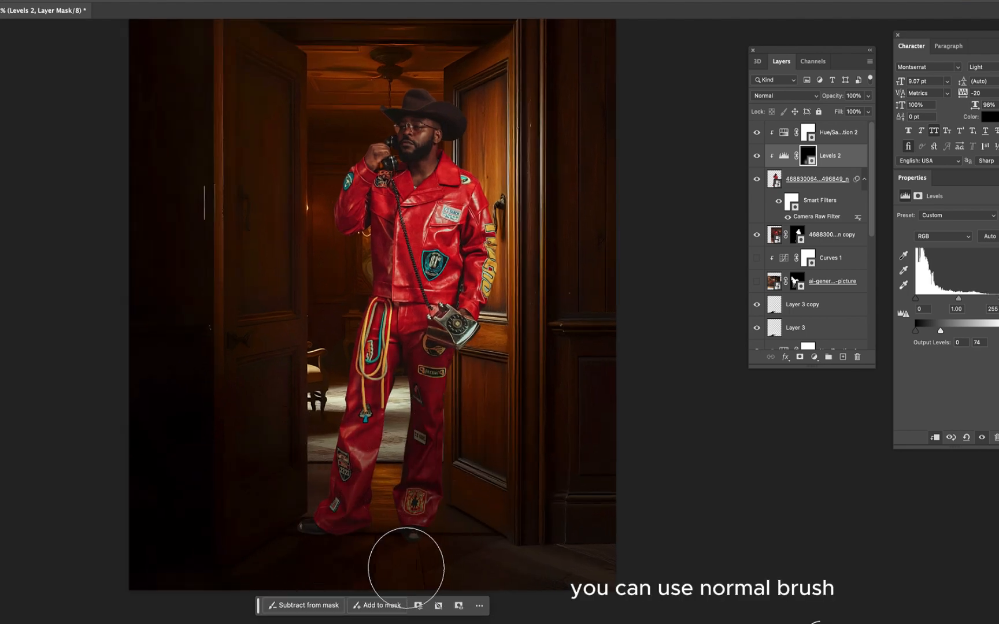
pyautogui.scroll(1, 502, 243)
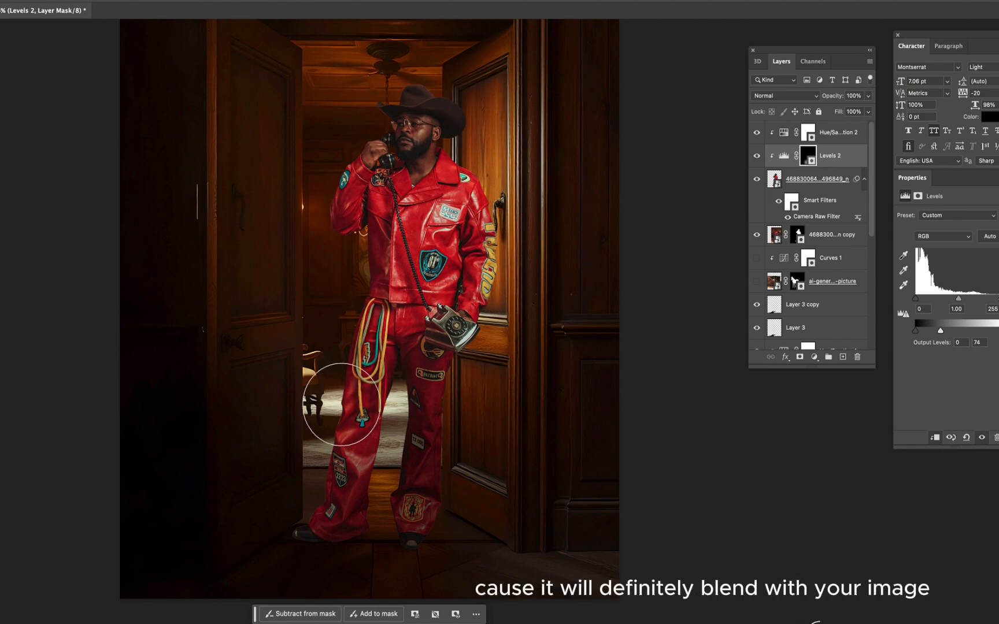
pyautogui.scroll(-1, 408, 163)
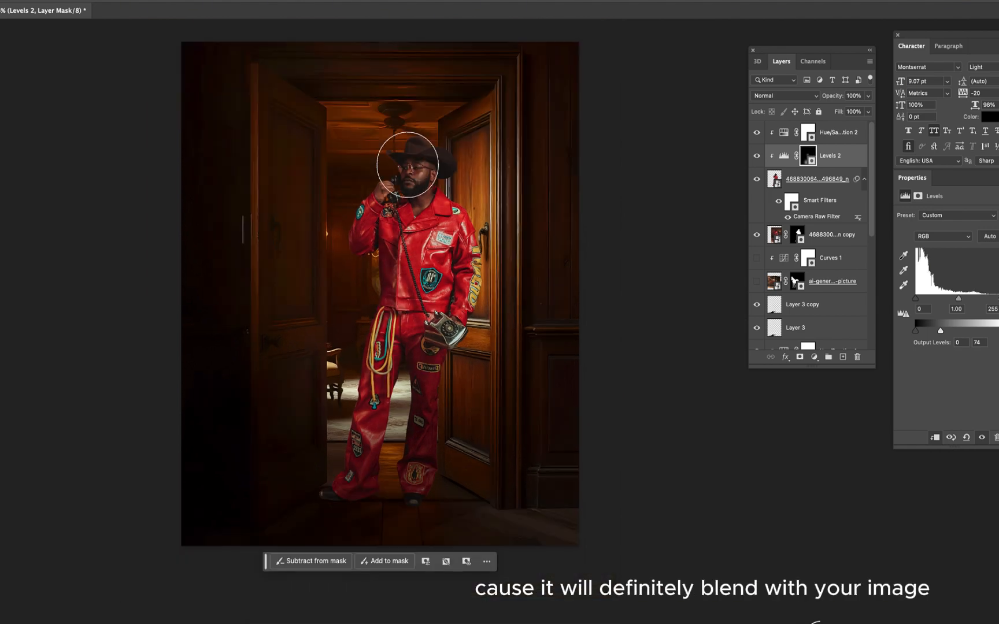
# Paint subtle shadow over the man's face and jacket on the Levels mask with a smaller soft brush
pyautogui.scroll(3, 401, 312)
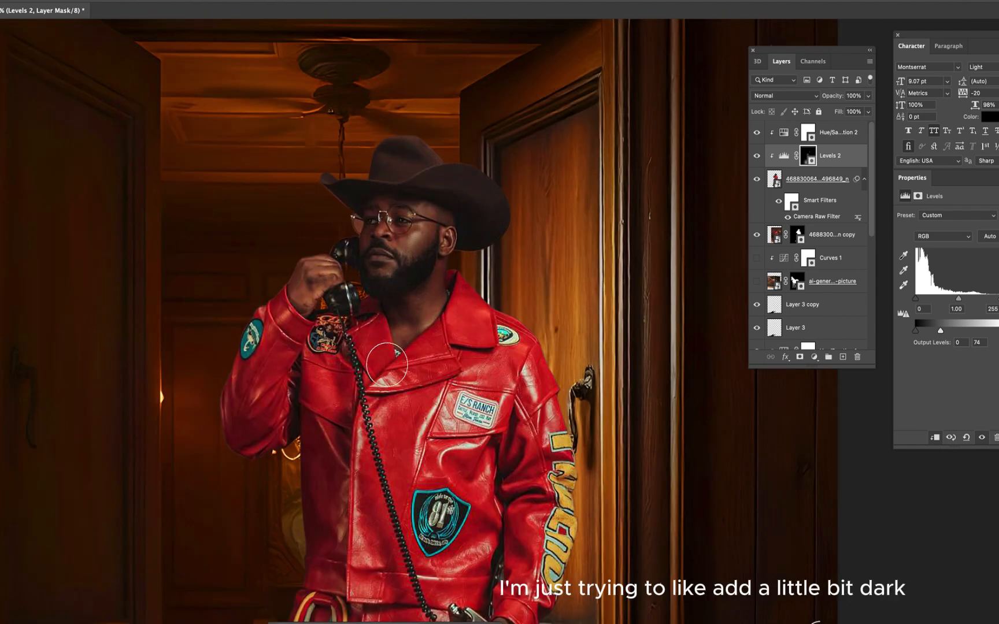
pyautogui.scroll(-2, 471, 208)
pyautogui.scroll(3, 430, 321)
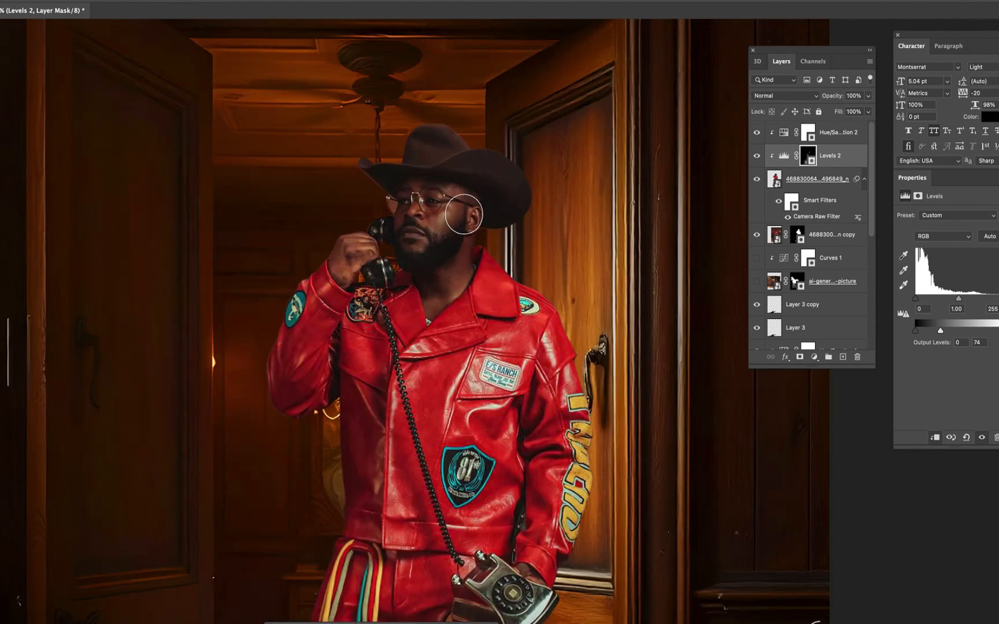
pyautogui.scroll(-2, 429, 348)
# Paint more shadow on the Levels mask over the trousers between the man's legs and below the telephone
pyautogui.scroll(3, 342, 401)
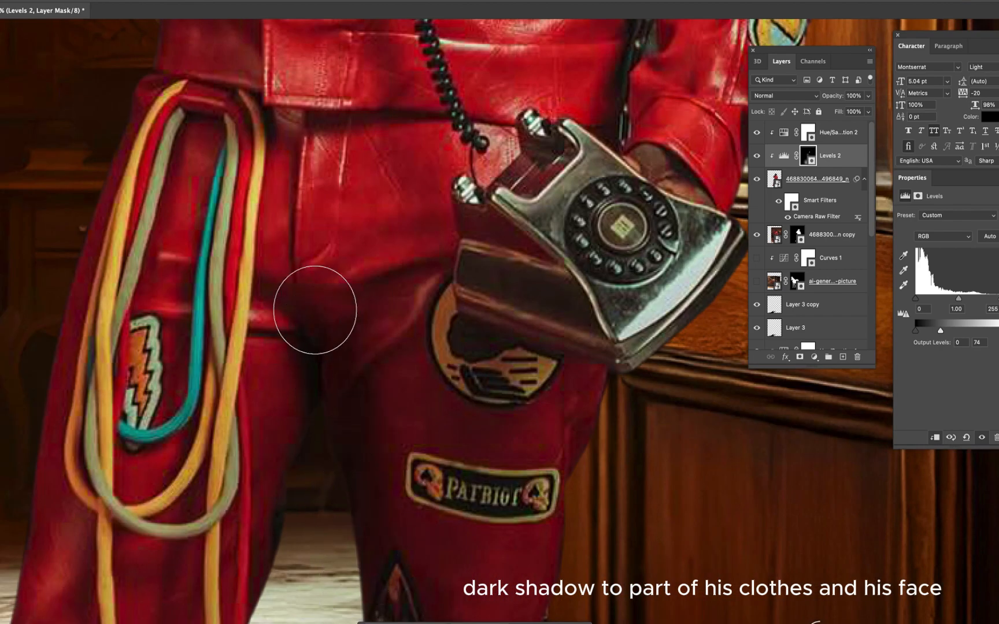
pyautogui.scroll(-2, 317, 324)
pyautogui.scroll(-3, 490, 525)
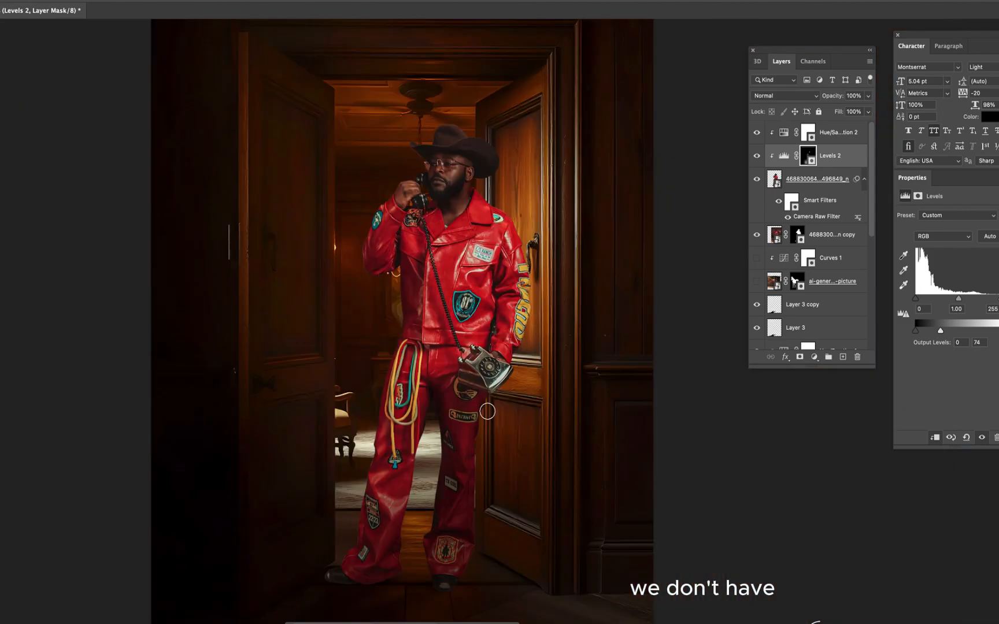
pyautogui.scroll(1, 500, 469)
pyautogui.scroll(-3, 518, 284)
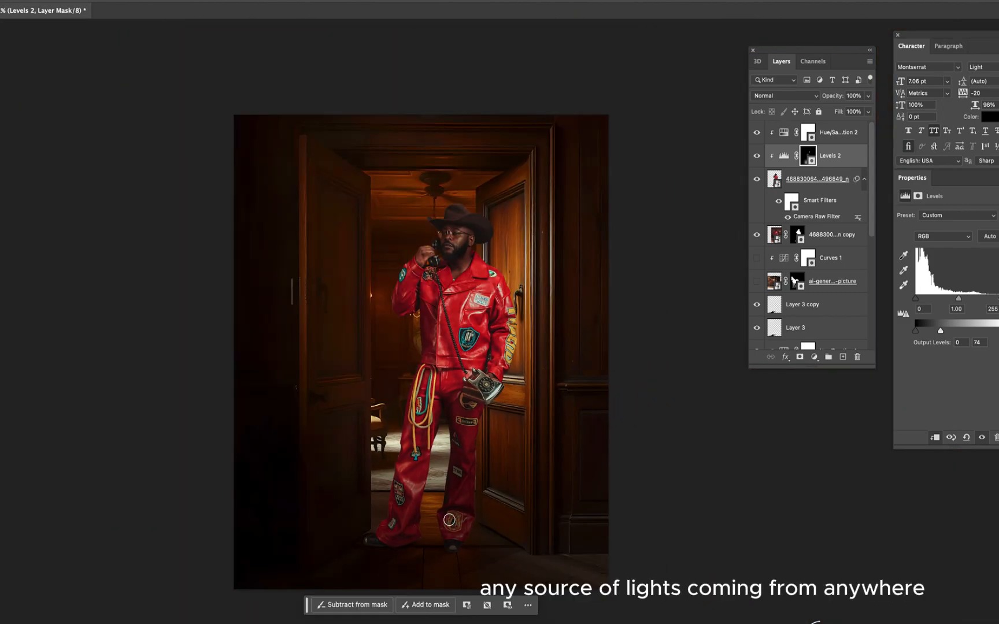
pyautogui.scroll(6, 463, 203)
pyautogui.scroll(-5, 491, 171)
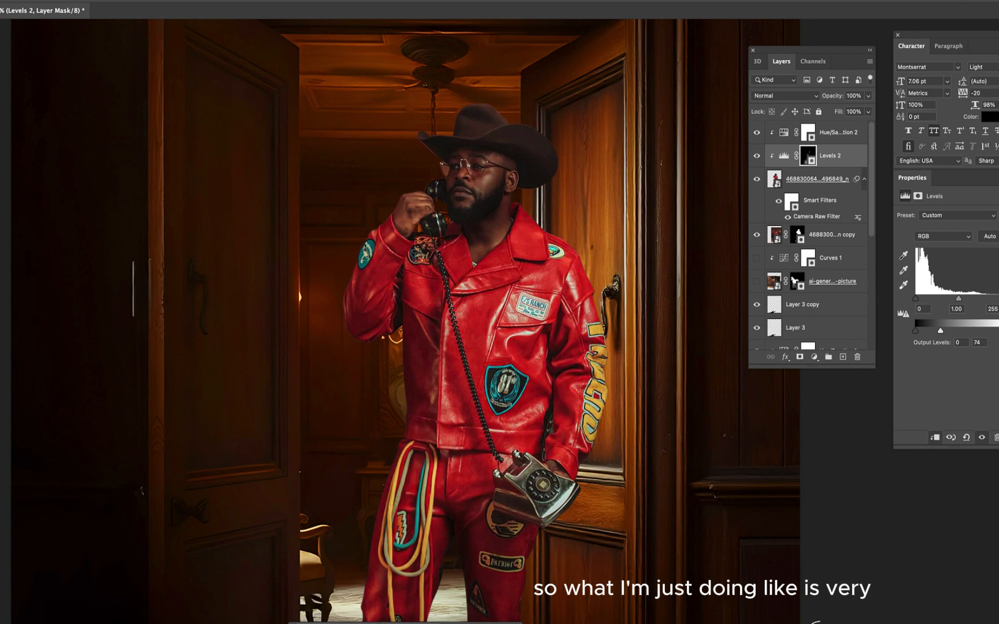
pyautogui.scroll(-2, 491, 184)
pyautogui.keyDown('super'); pyautogui.click(495, 199); pyautogui.keyUp('super')
pyautogui.click(788, 138)
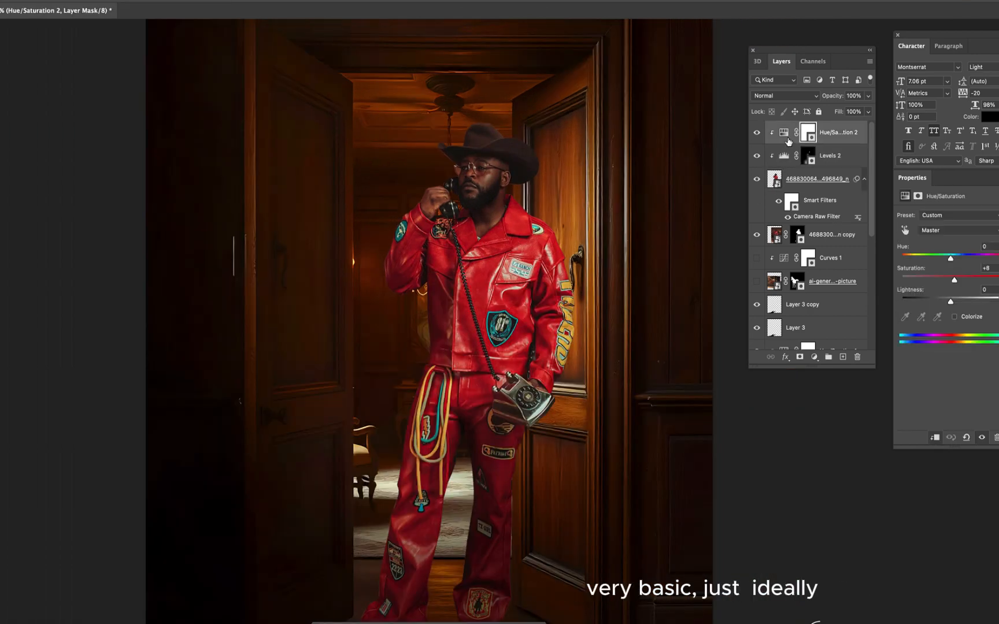
pyautogui.click(791, 163)
pyautogui.click(802, 188)
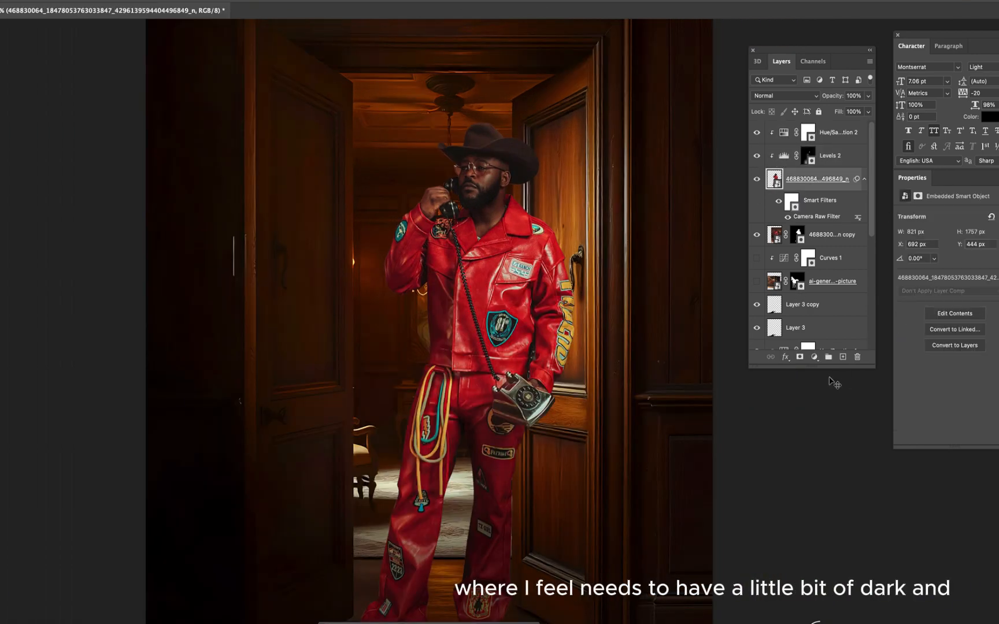
pyautogui.click(816, 358)
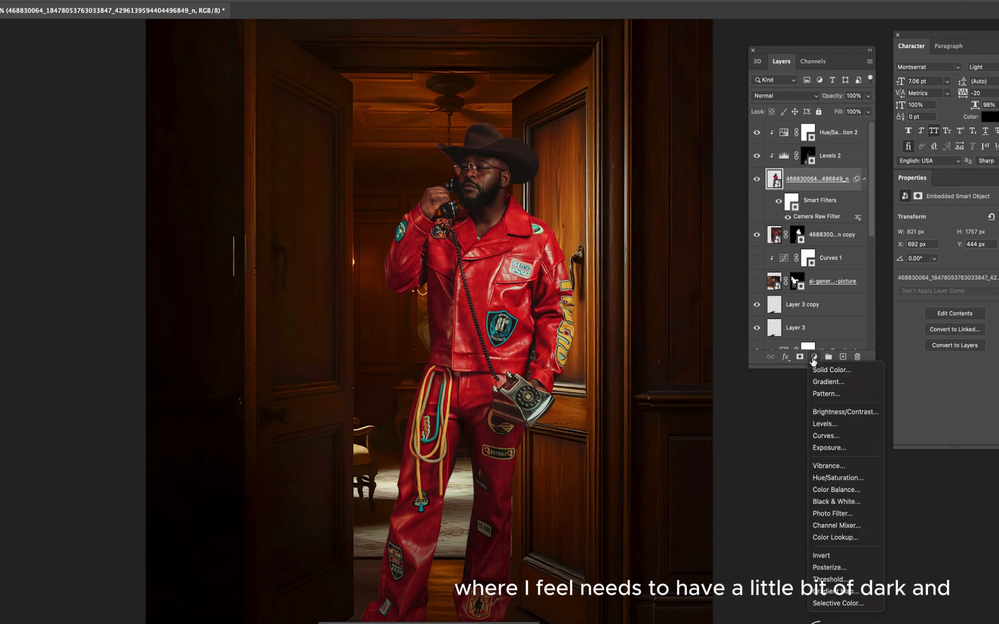
pyautogui.click(835, 413)
pyautogui.press('Delete')
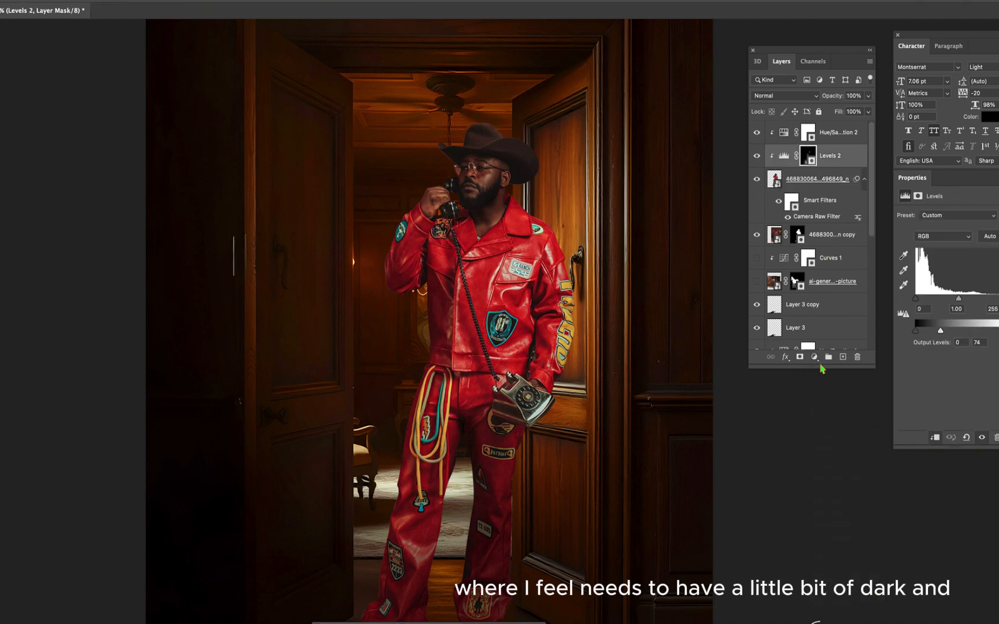
# Add a clipped Curves layer above the man's Levels layer, mapping input 211 to 218, 59 to 57 and 231 to 236
pyautogui.click(814, 357)
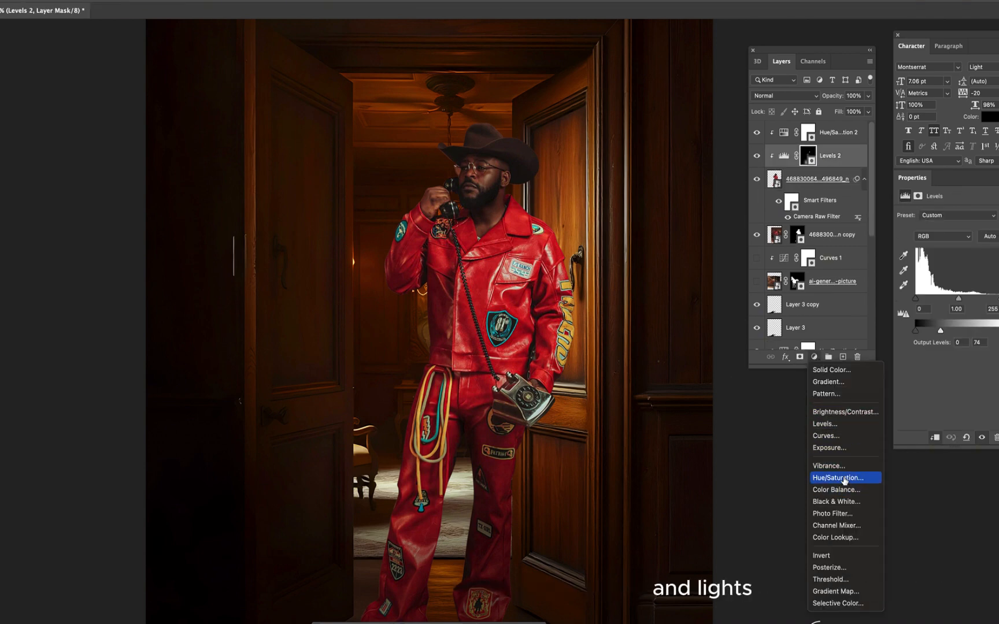
pyautogui.click(833, 436)
pyautogui.moveTo(987, 257); pyautogui.dragTo(986, 255)
pyautogui.scroll(-4, 522, 234)
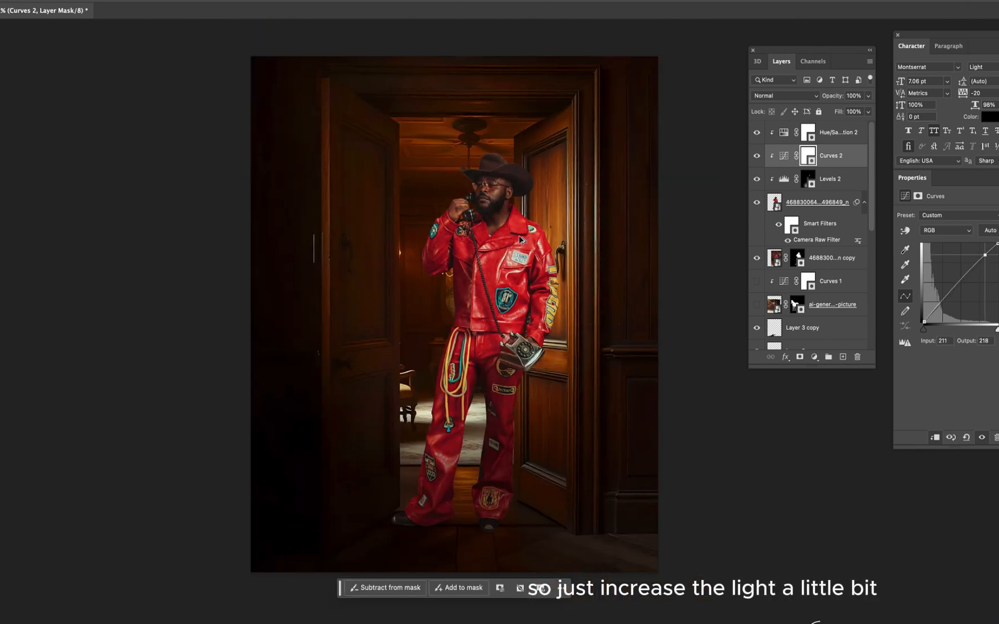
pyautogui.scroll(2, 536, 257)
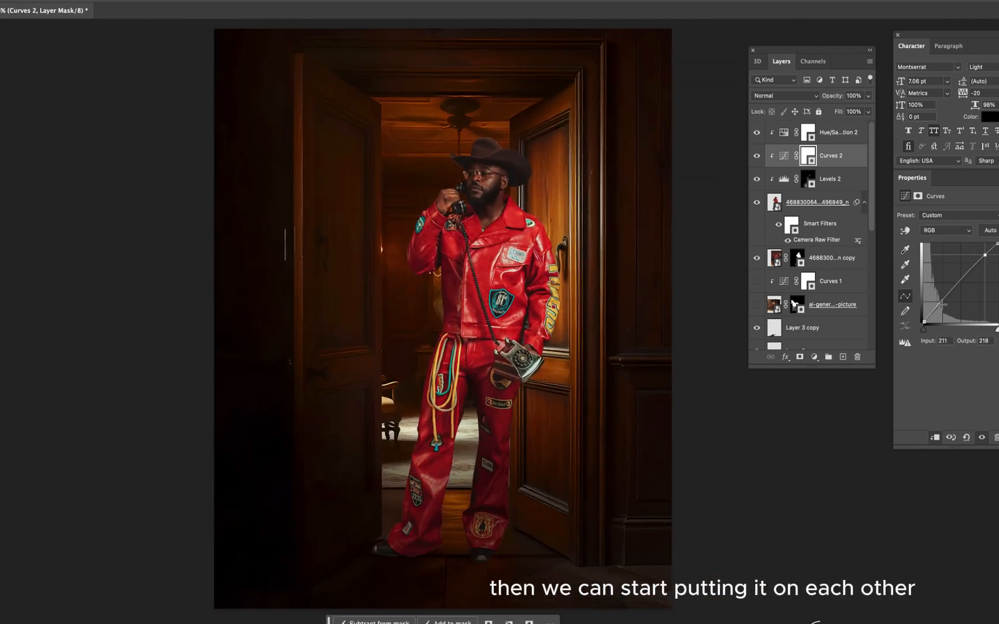
pyautogui.moveTo(941, 303); pyautogui.dragTo(942, 306)
pyautogui.scroll(1, 943, 301)
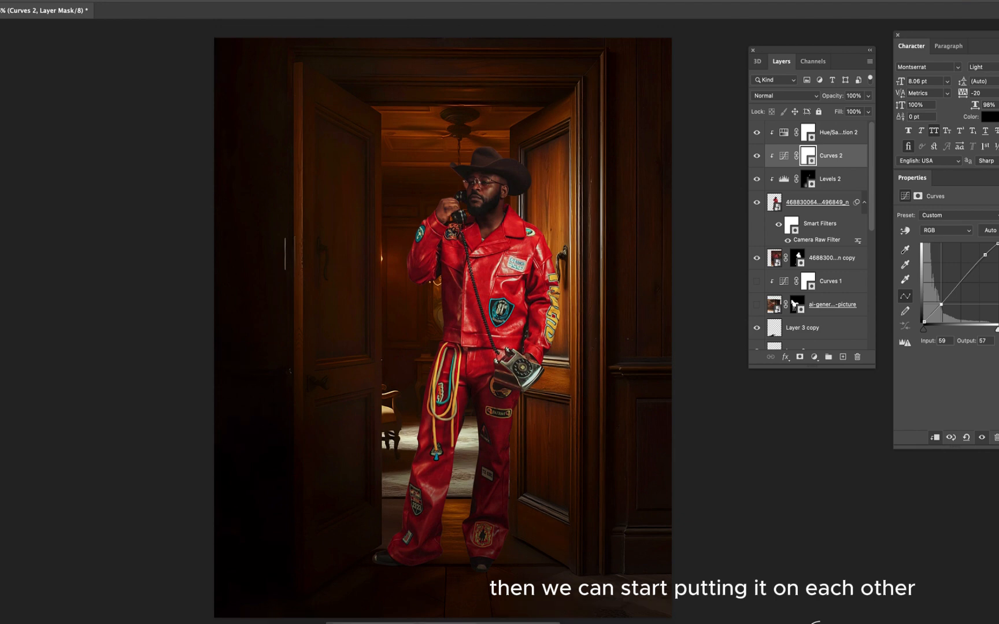
pyautogui.moveTo(991, 250); pyautogui.dragTo(991, 250)
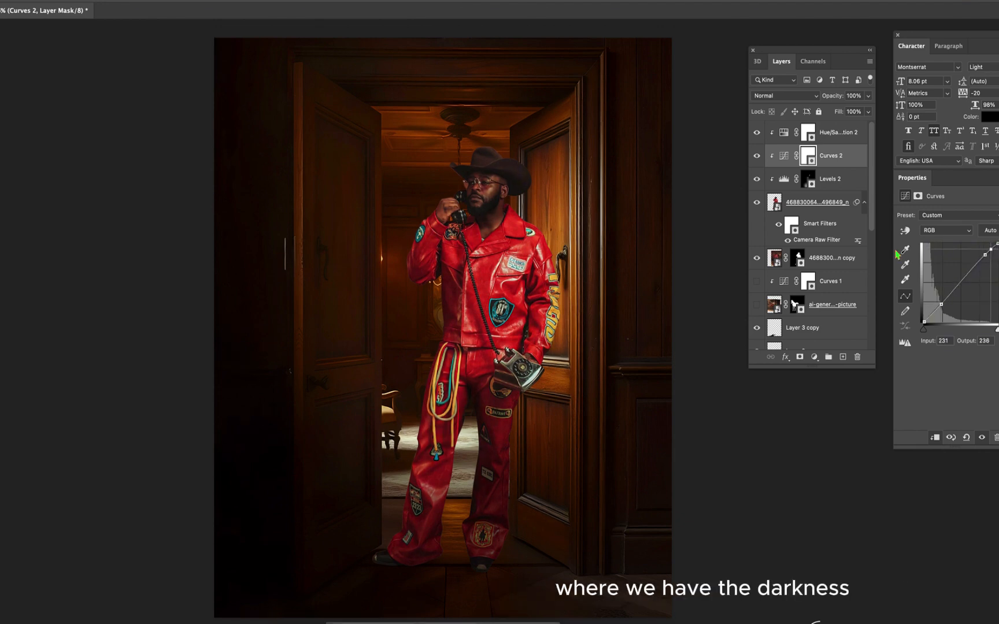
pyautogui.click(696, 201)
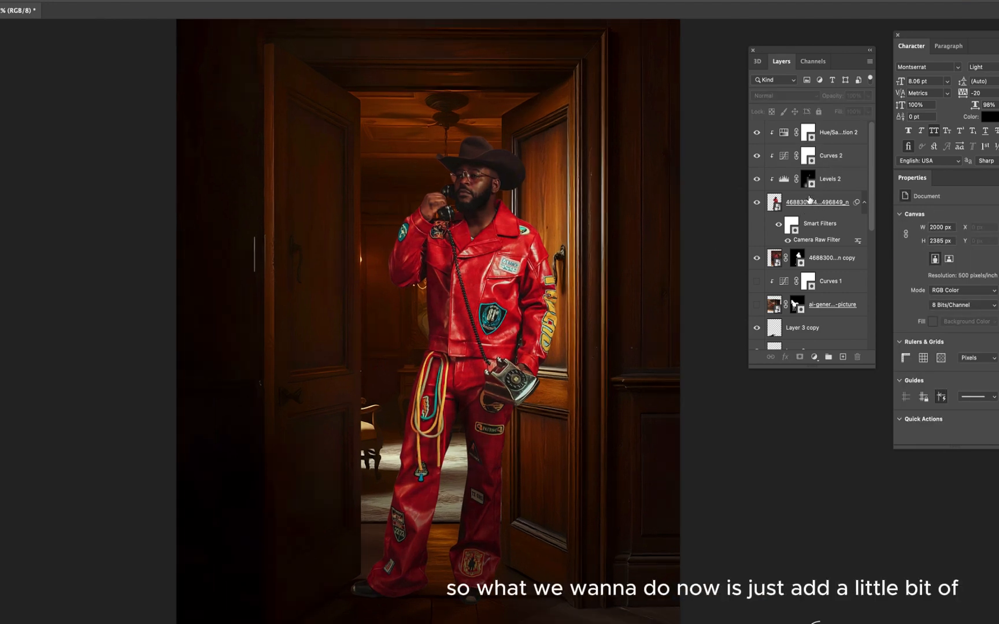
# Edit the Camera Raw Filter on the man's layer: exposure +0.55, vibrance +21 and saturation +19
pyautogui.click(809, 200)
pyautogui.doubleClick(817, 239)
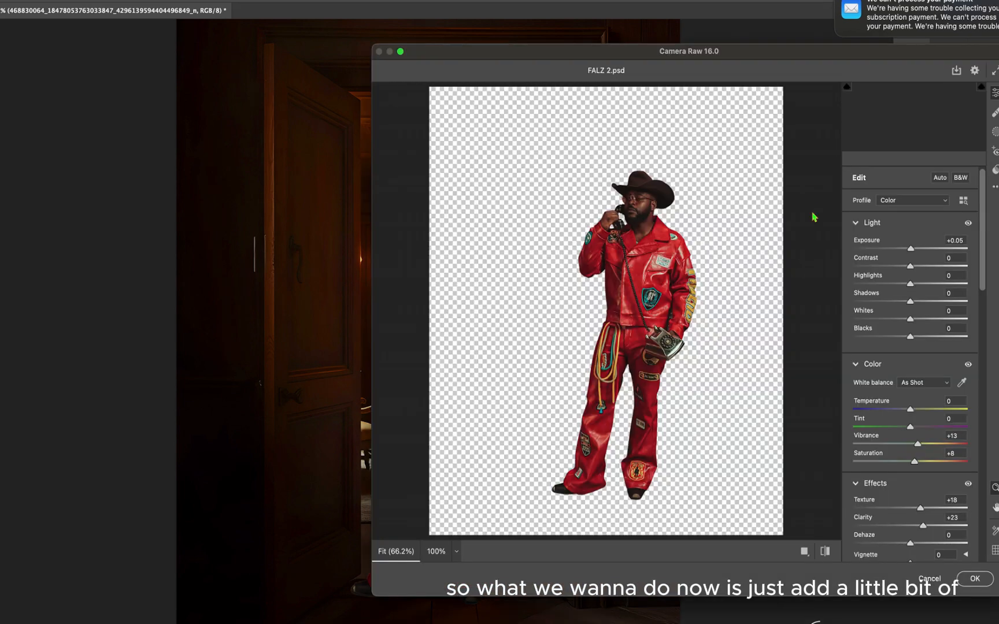
pyautogui.moveTo(915, 252); pyautogui.dragTo(921, 253)
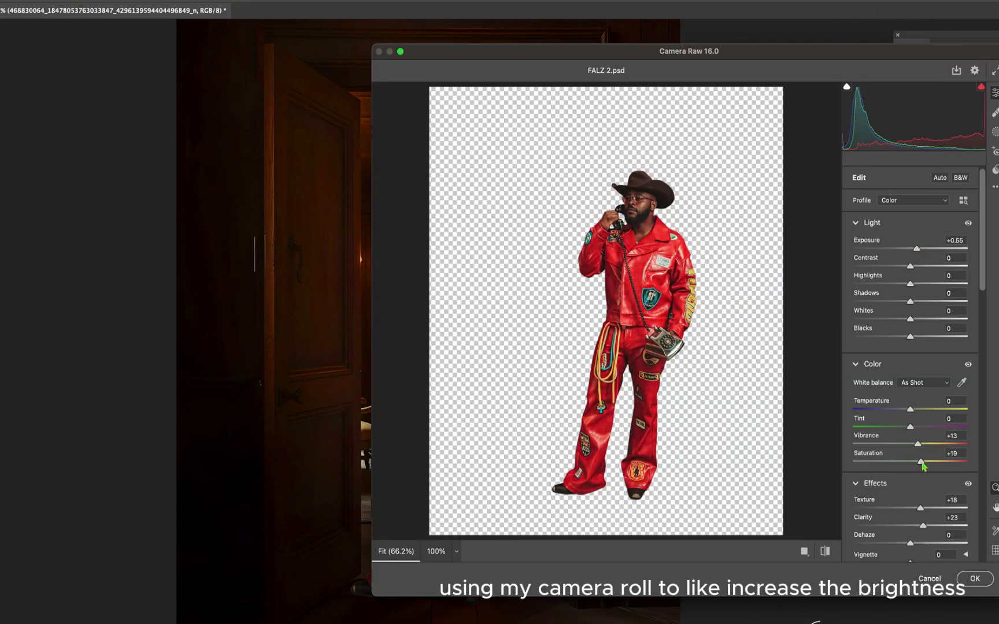
pyautogui.click(974, 579)
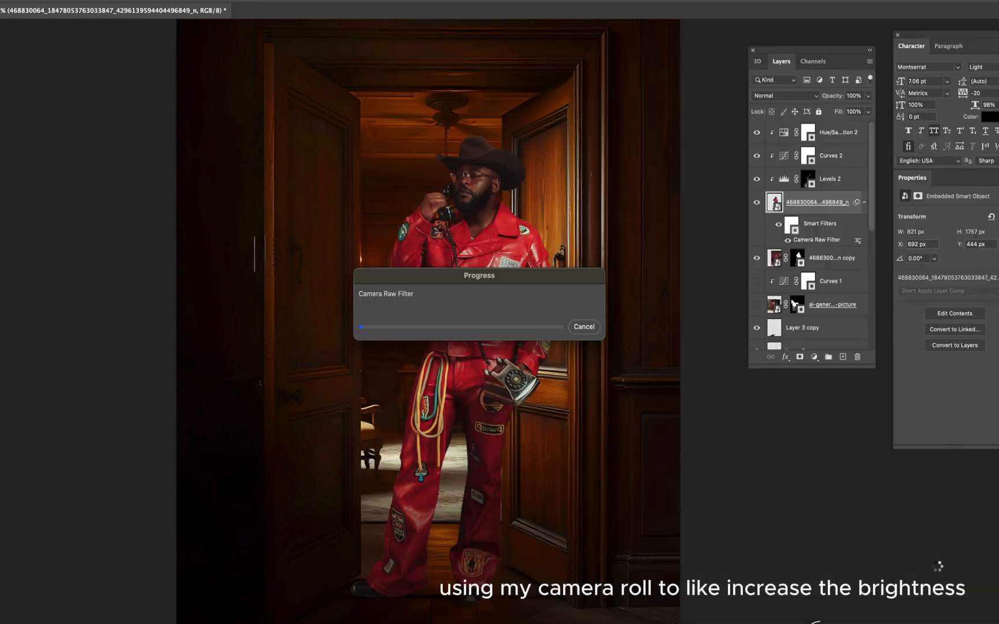
pyautogui.scroll(-1, 508, 321)
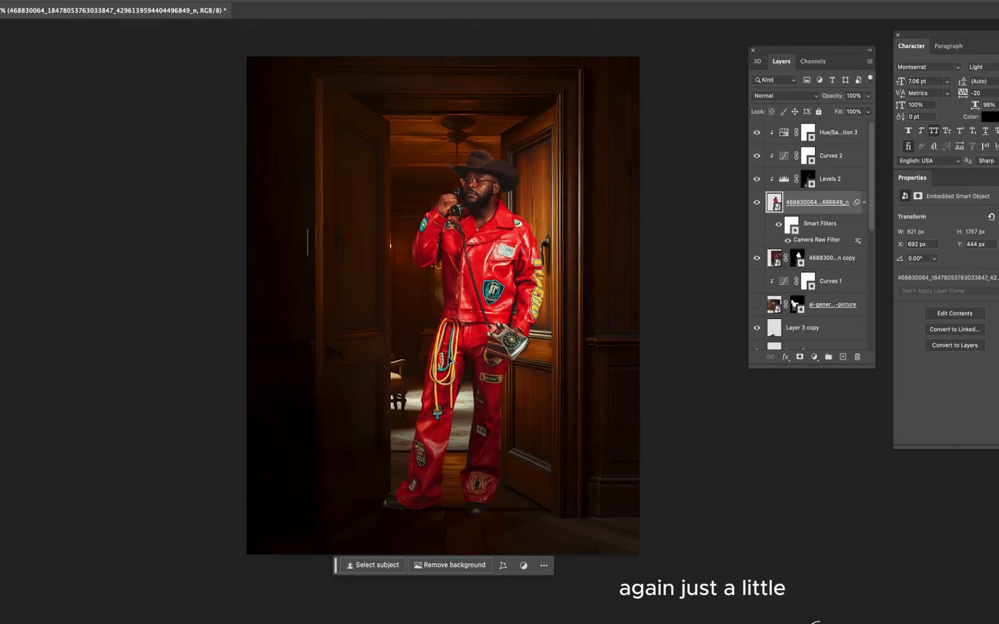
pyautogui.scroll(1, 579, 257)
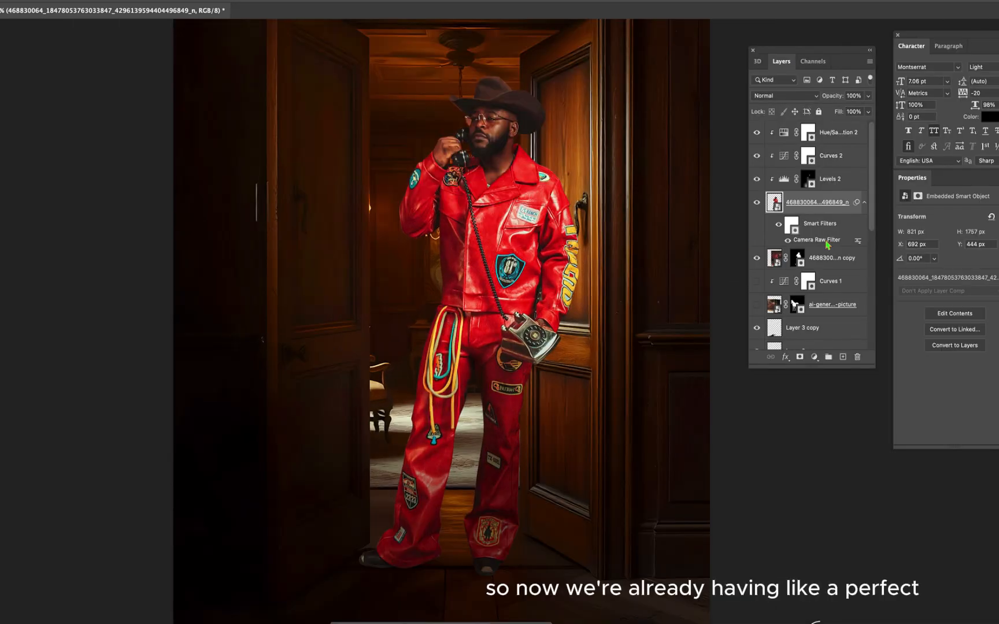
# Lower the exposure in the man's Camera Raw Filter to +0.15 and save the document
pyautogui.doubleClick(815, 241)
pyautogui.moveTo(916, 248); pyautogui.dragTo(911, 249)
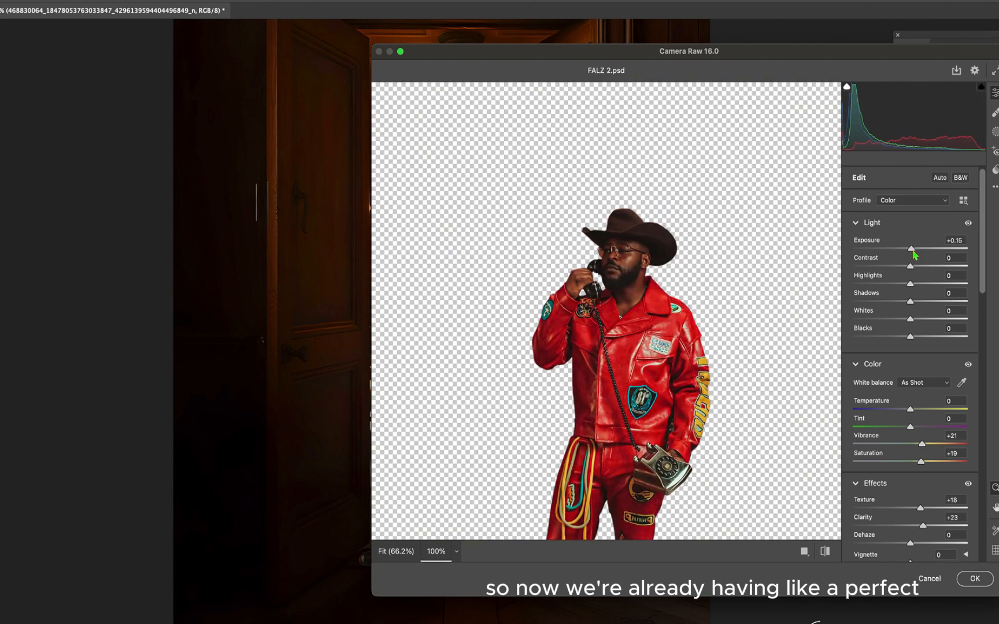
pyautogui.click(975, 579)
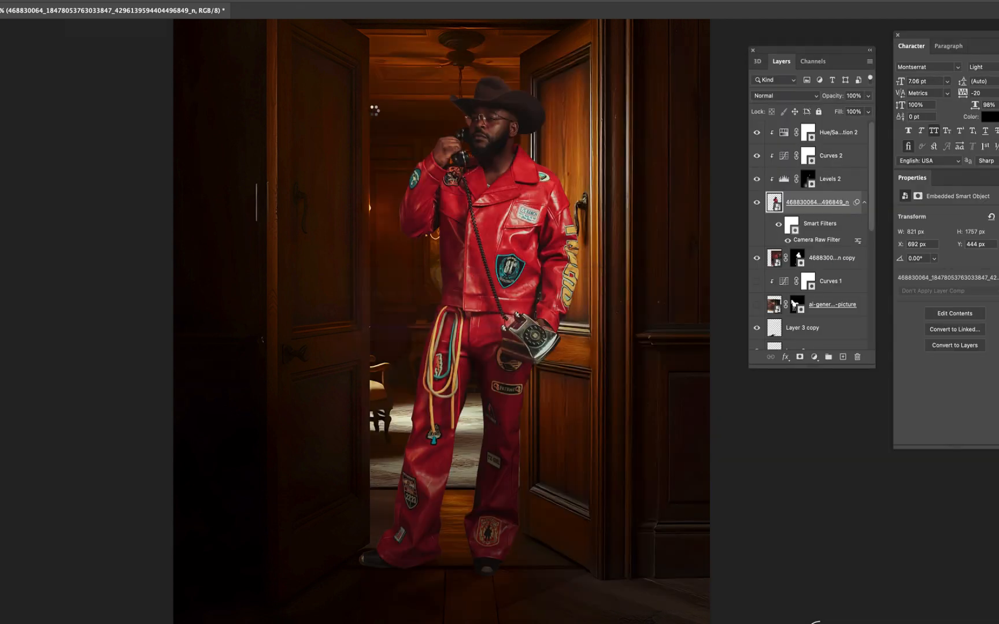
pyautogui.scroll(-4, 443, 165)
pyautogui.scroll(-1, 589, 238)
pyautogui.scroll(5, 589, 238)
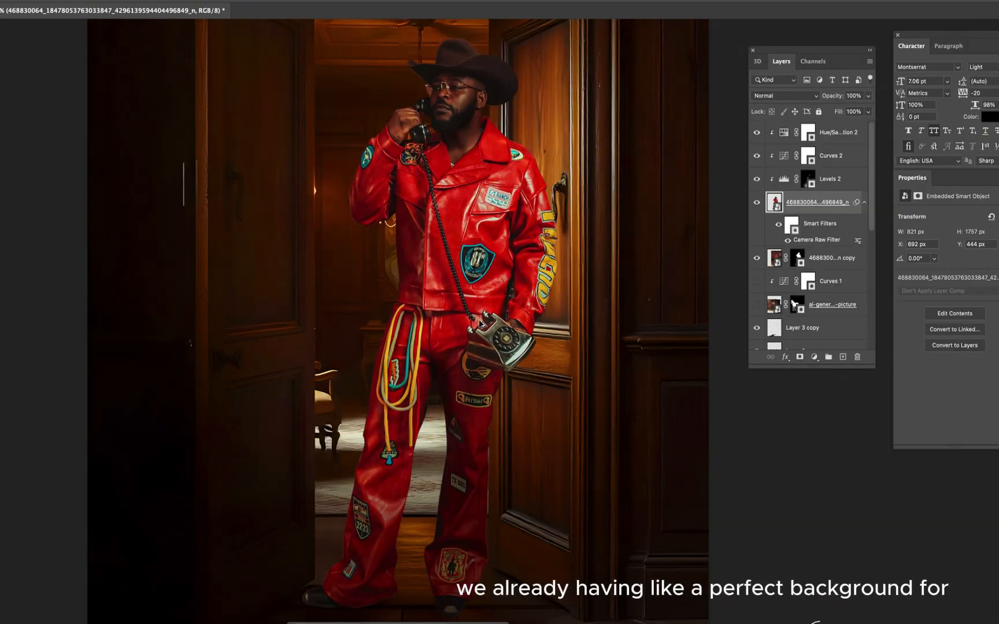
pyautogui.scroll(-4, 497, 246)
pyautogui.scroll(-2, 498, 247)
pyautogui.hotkey('ctrl', 's')
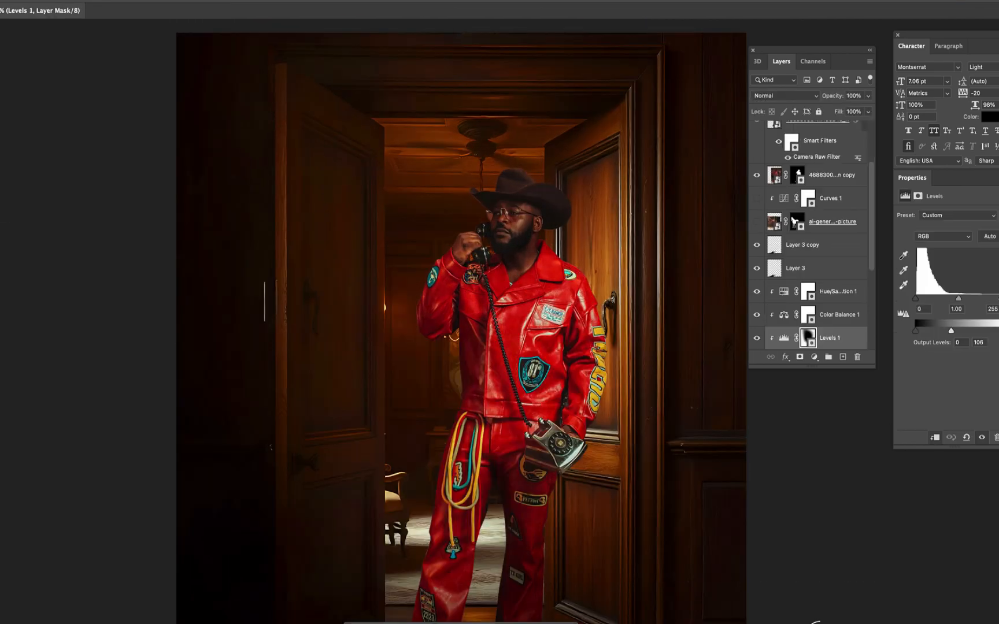
# Add a new blank layer directly above the room background's Hue/Saturation adjustment layer
pyautogui.scroll(-5, 818, 274)
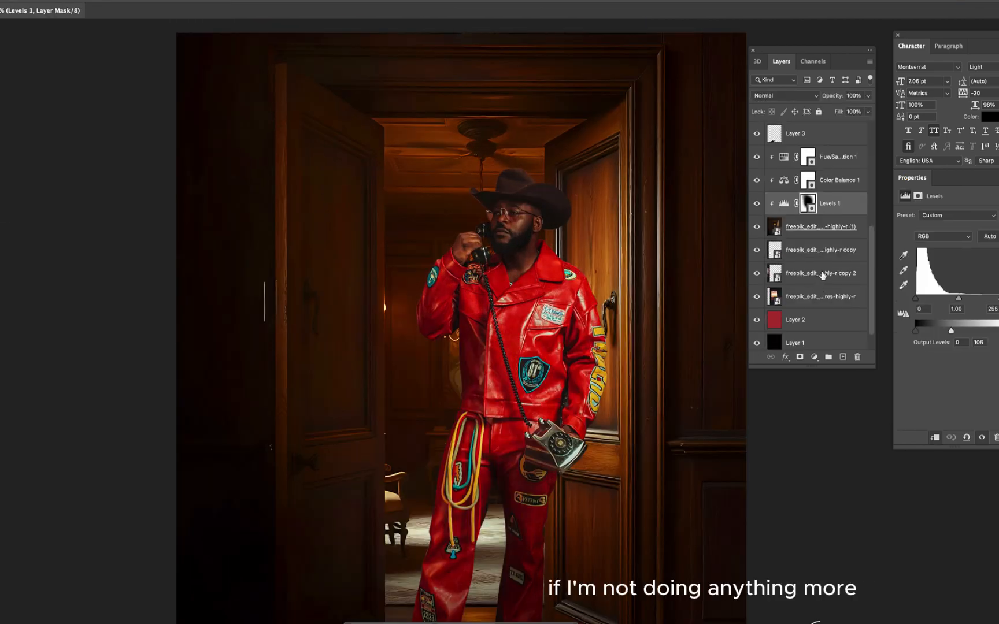
pyautogui.click(822, 274)
pyautogui.click(821, 225)
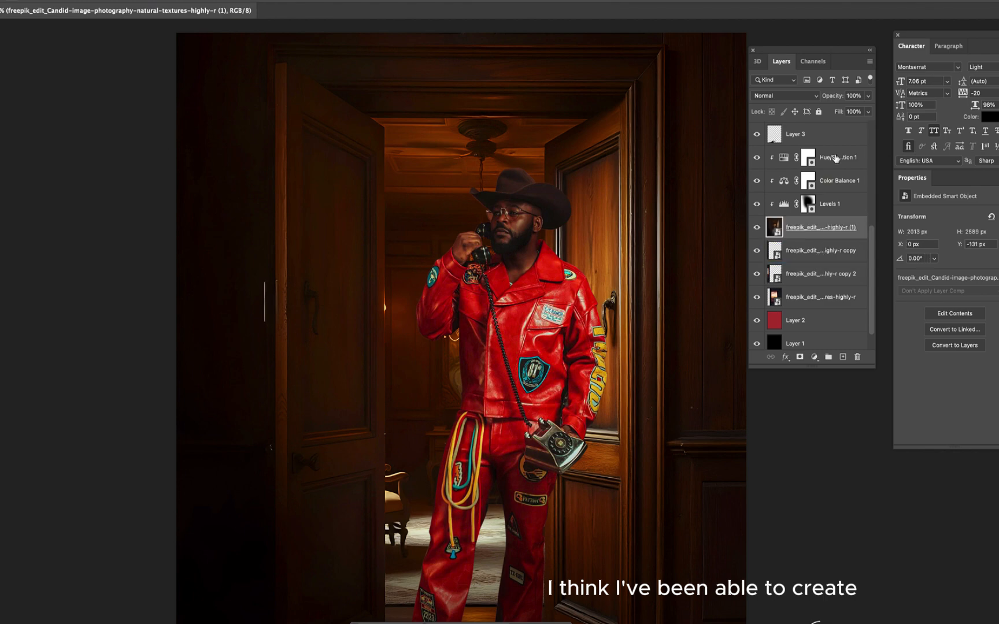
pyautogui.click(836, 158)
pyautogui.click(843, 358)
# Select the upper recessed panel of the left door with a four-cornered Polygonal Lasso outline
pyautogui.scroll(2, 329, 147)
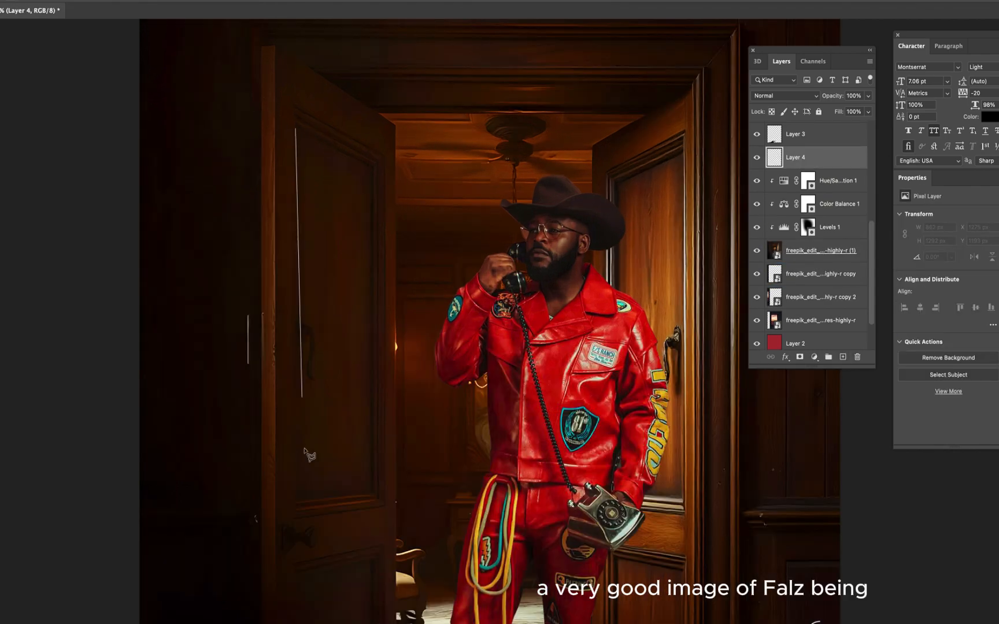
pyautogui.moveTo(304, 449); pyautogui.dragTo(294, 503)
pyautogui.click(294, 502)
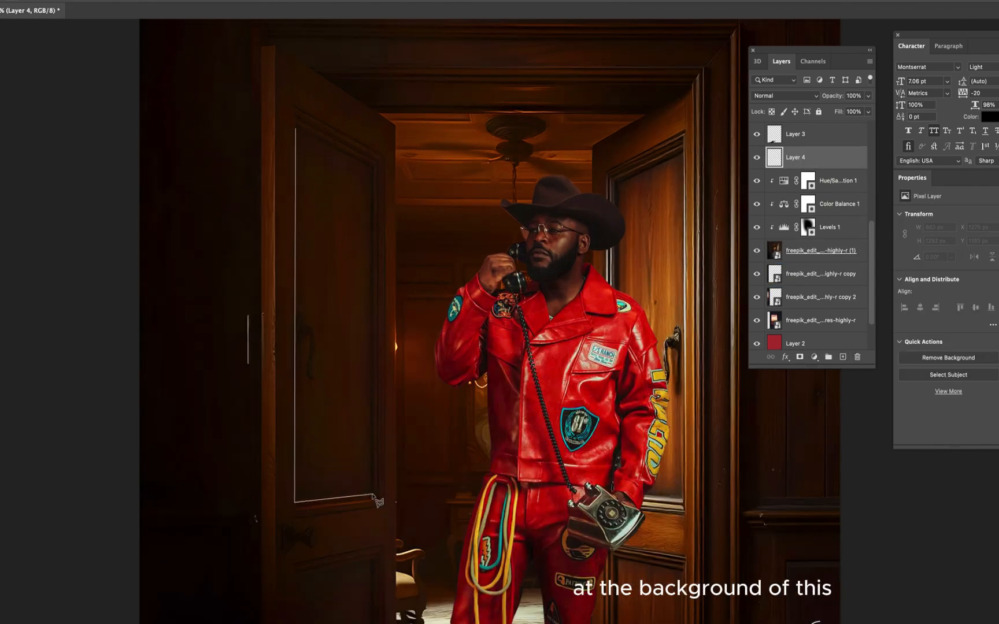
pyautogui.click(372, 168)
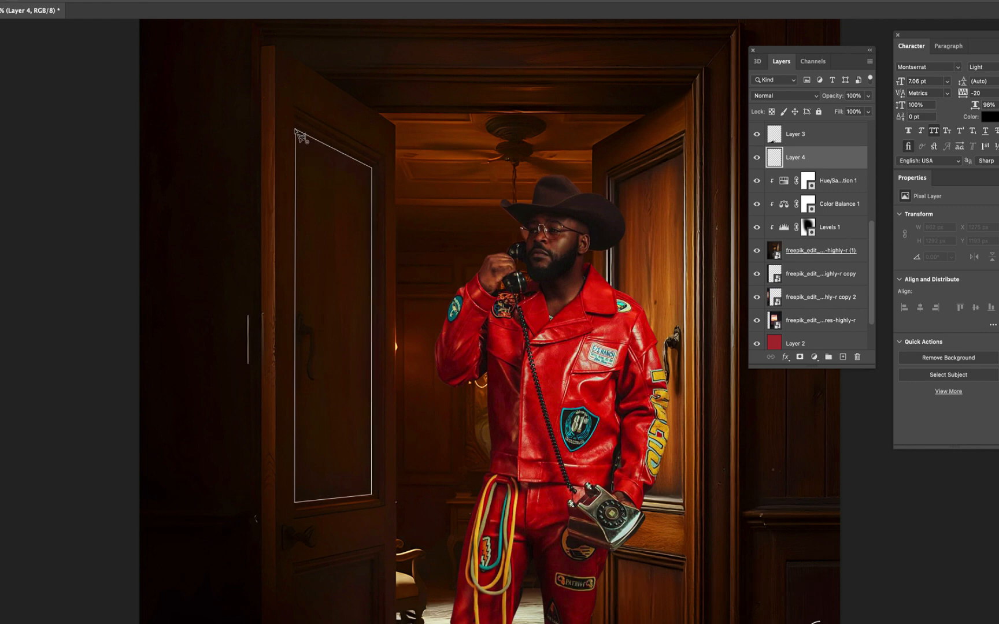
pyautogui.click(295, 130)
pyautogui.scroll(-5, 383, 226)
pyautogui.scroll(3, 352, 304)
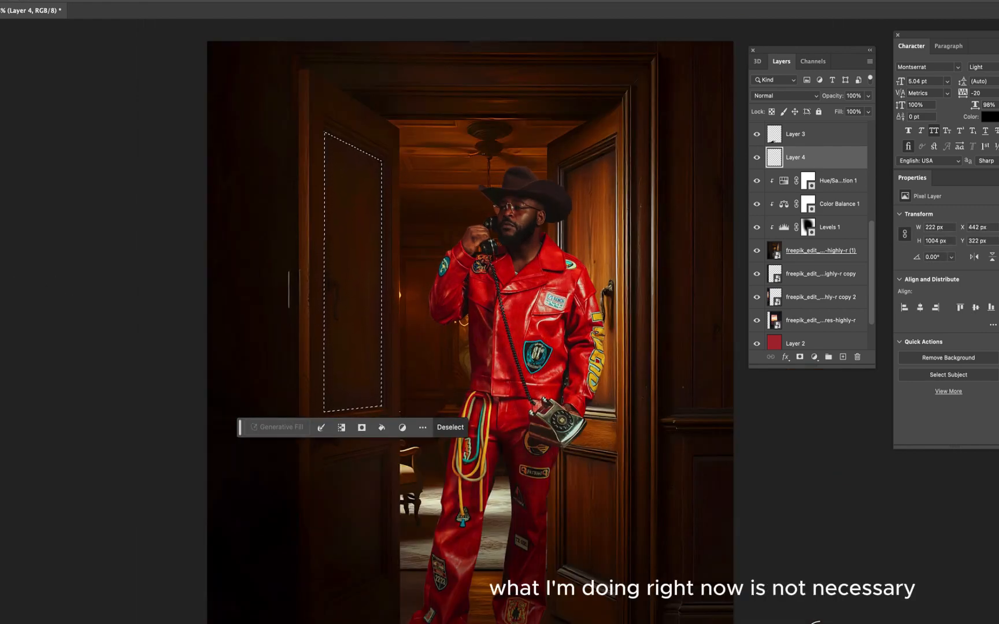
# Fill the selected left door panel with black on Layer 4, deselect it and save the document
pyautogui.moveTo(326, 428)
pyautogui.mouseDown()
pyautogui.moveTo(357, 3)
pyautogui.moveTo(323, 290)
pyautogui.moveTo(382, 116)
pyautogui.mouseUp()
pyautogui.hotkey('ctrl', 'd')
pyautogui.scroll(-3, 357, 277)
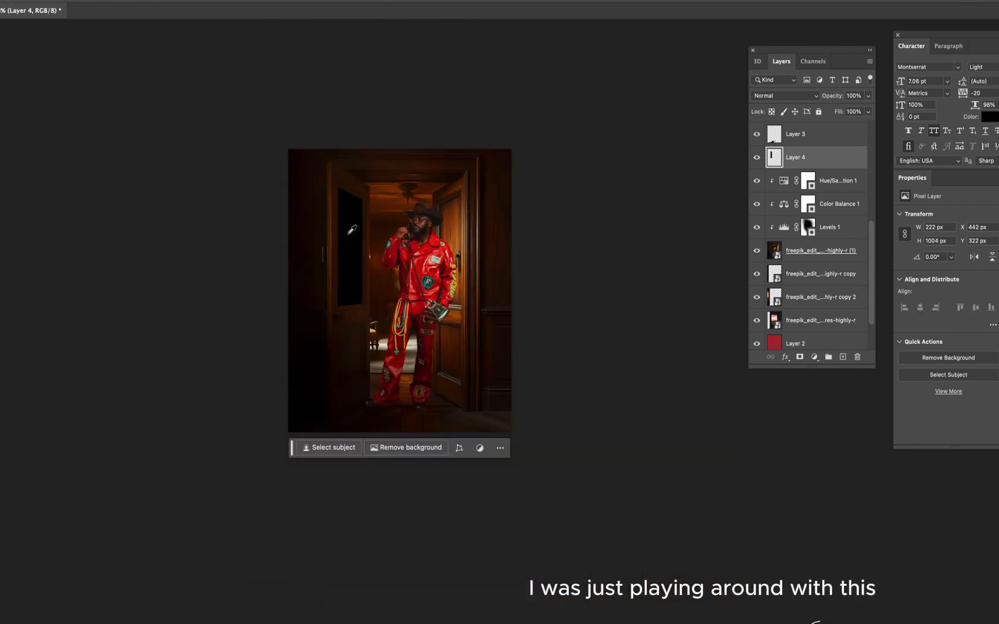
pyautogui.scroll(2, 366, 253)
pyautogui.click(136, 335)
pyautogui.hotkey('ctrl', 's')
pyautogui.scroll(3, 523, 289)
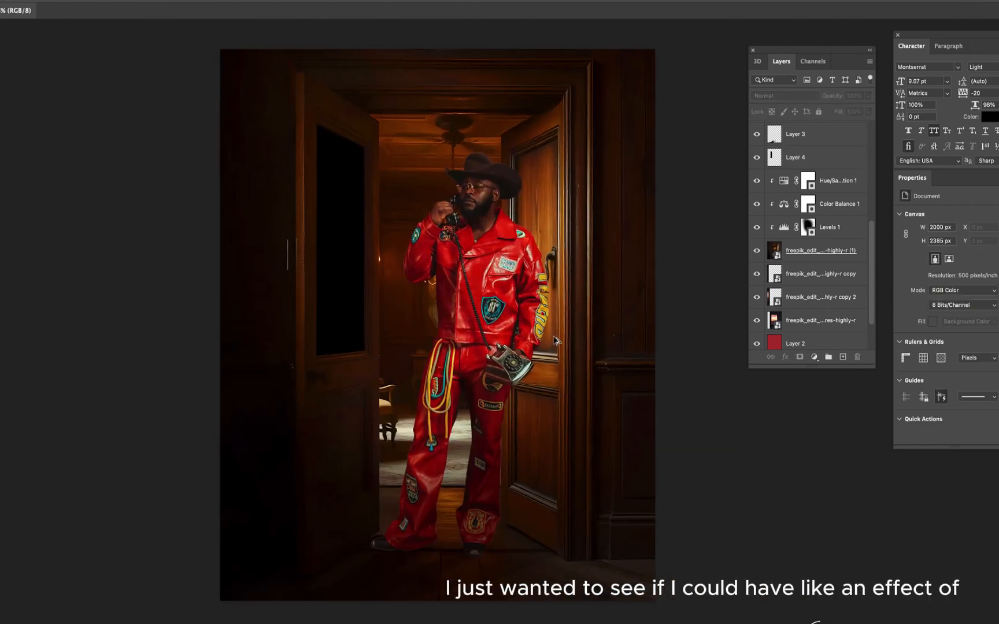
pyautogui.scroll(-3, 359, 212)
pyautogui.scroll(1, 445, 203)
pyautogui.scroll(3, 385, 202)
pyautogui.scroll(-1, 413, 388)
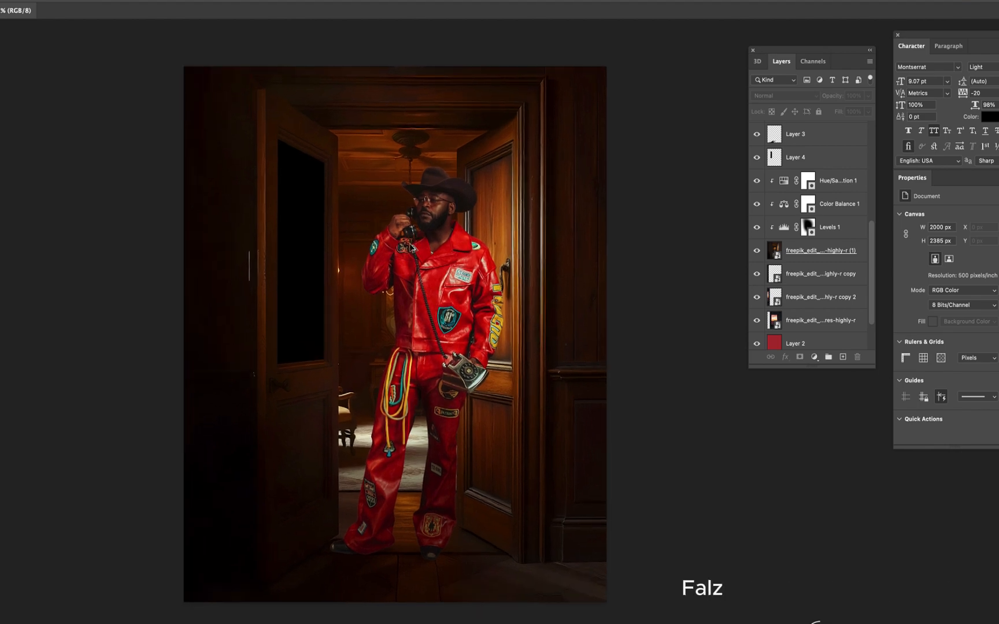
pyautogui.scroll(1, 413, 389)
pyautogui.scroll(-3, 335, 280)
pyautogui.scroll(3, 278, 333)
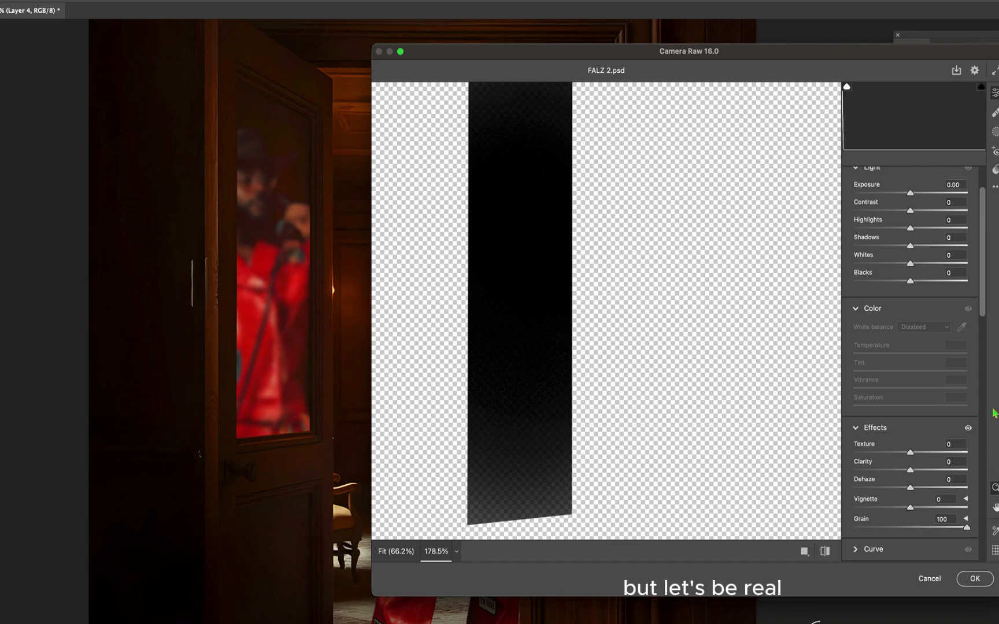
# Apply the Camera Raw Filter with grain 100 to Layer 4 and brush away most of the man's reflection on the left door
pyautogui.click(975, 579)
pyautogui.scroll(-6, 294, 254)
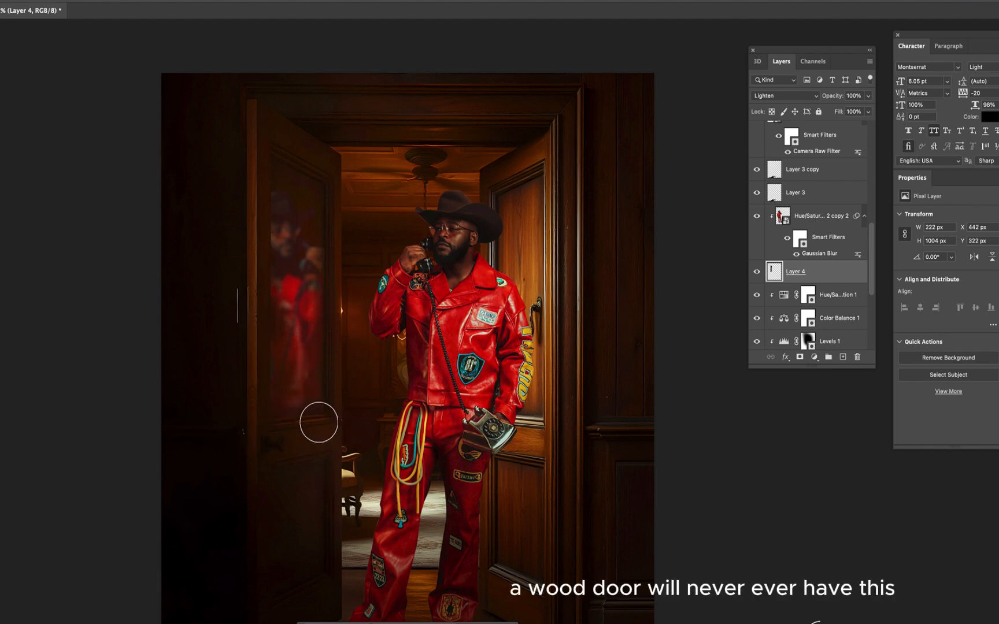
pyautogui.moveTo(281, 217); pyautogui.dragTo(283, 191)
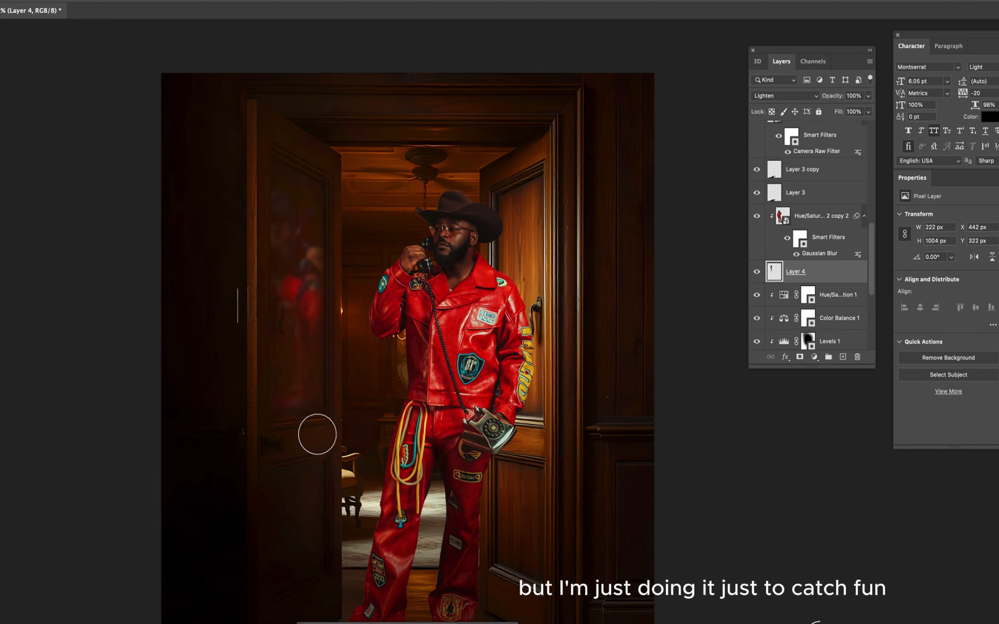
pyautogui.scroll(2, 293, 326)
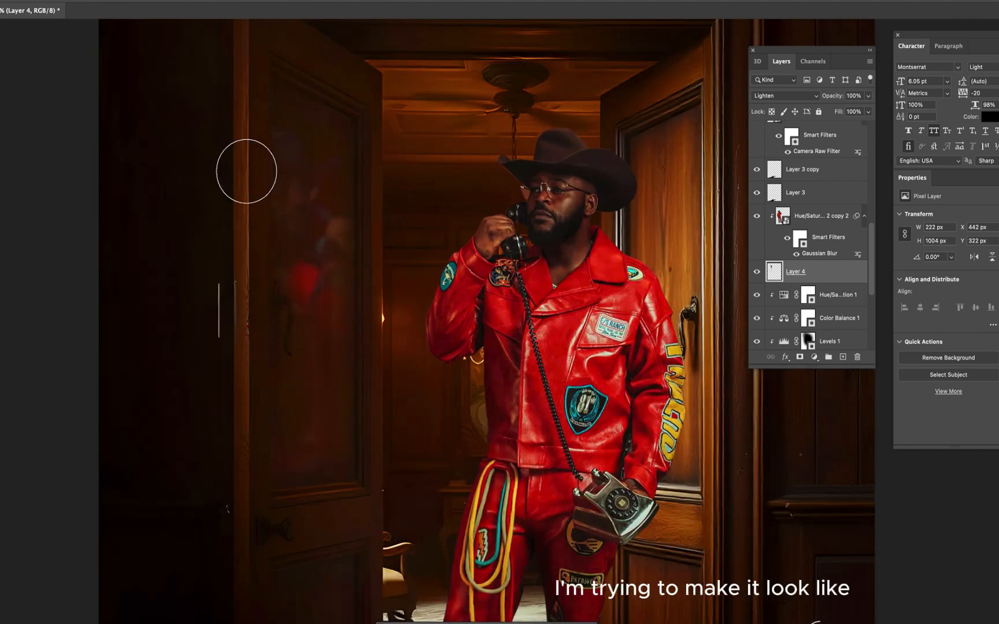
pyautogui.scroll(-3, 502, 179)
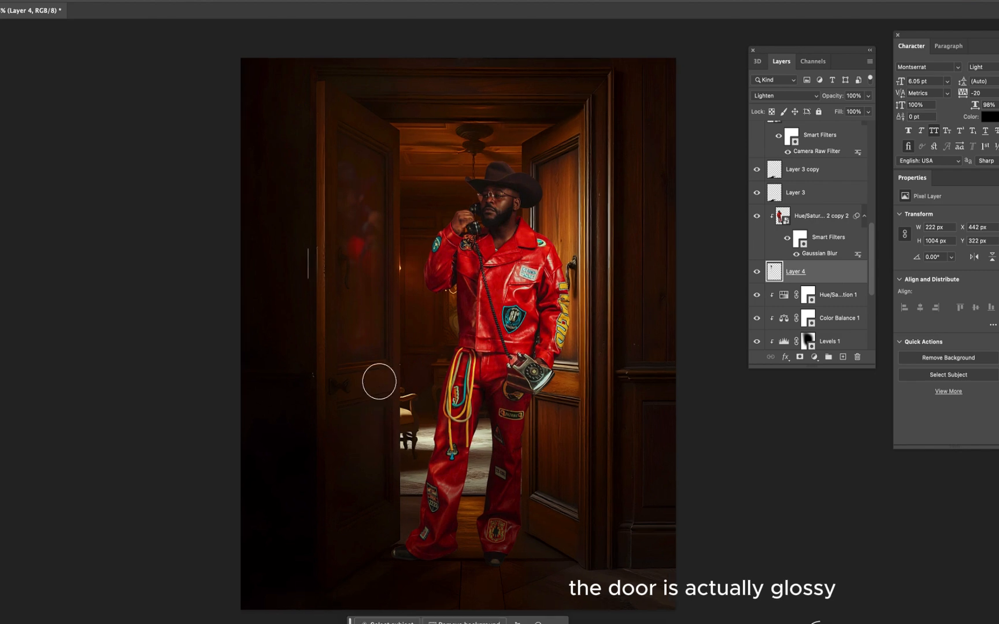
pyautogui.scroll(2, 364, 247)
pyautogui.scroll(-2, 430, 283)
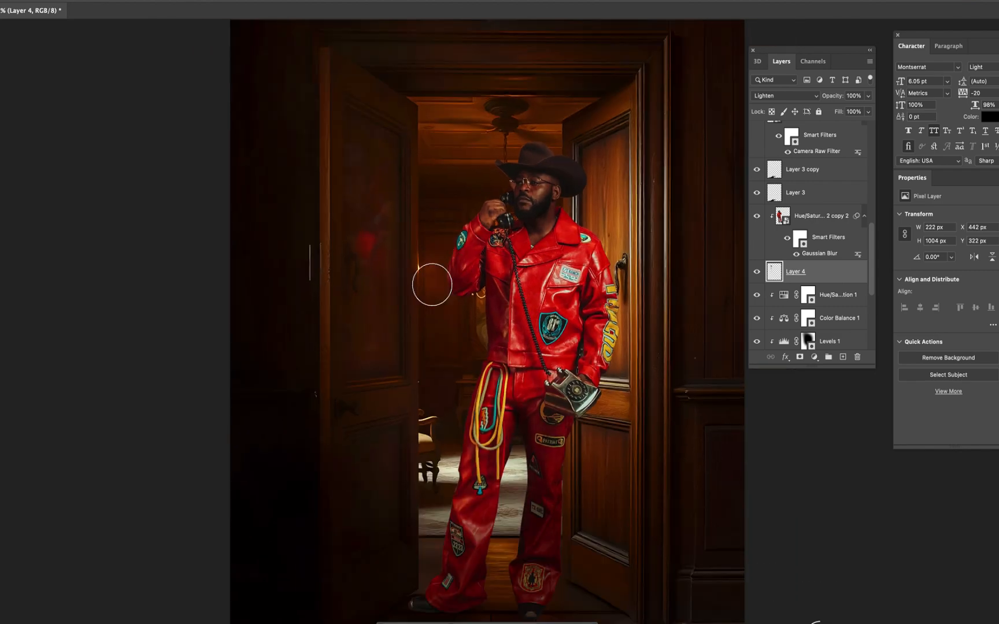
pyautogui.scroll(-3, 464, 226)
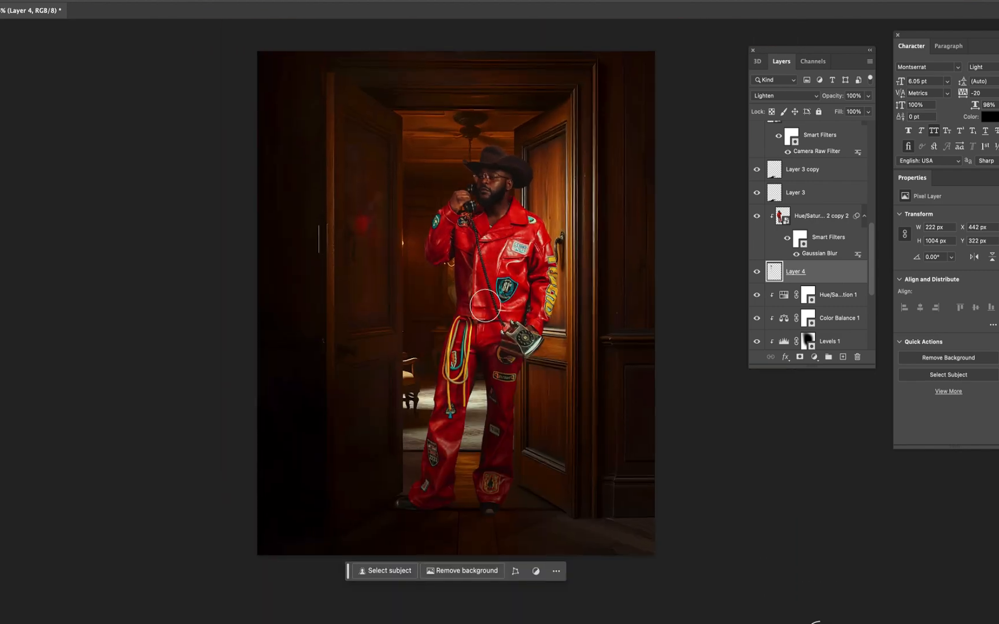
pyautogui.scroll(2, 525, 295)
pyautogui.click(125, 284)
pyautogui.scroll(-1, 457, 300)
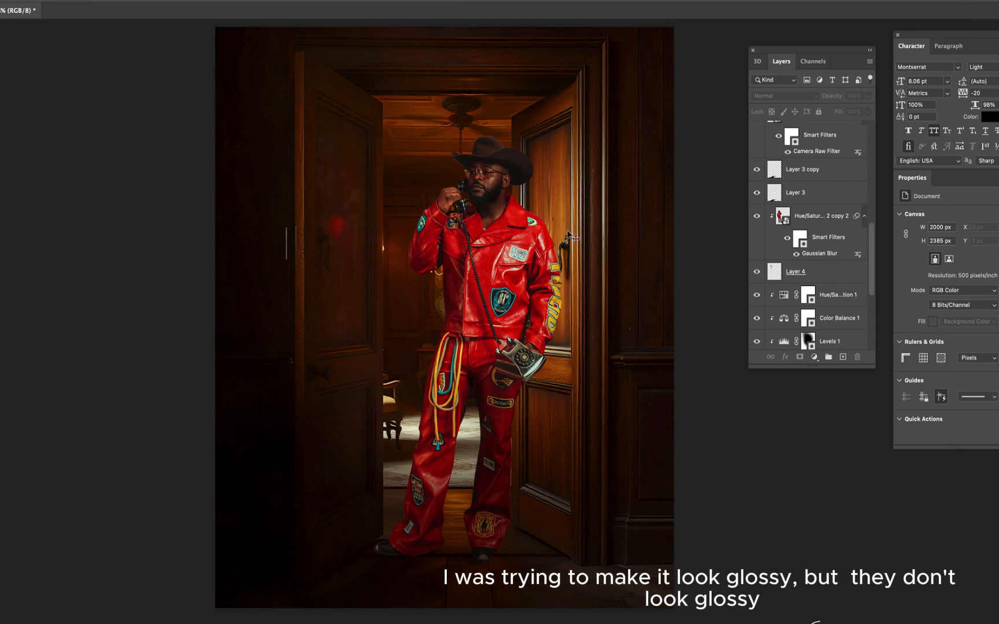
pyautogui.scroll(1, 505, 312)
pyautogui.scroll(-3, 519, 347)
pyautogui.scroll(1, 509, 524)
pyautogui.scroll(2, 503, 520)
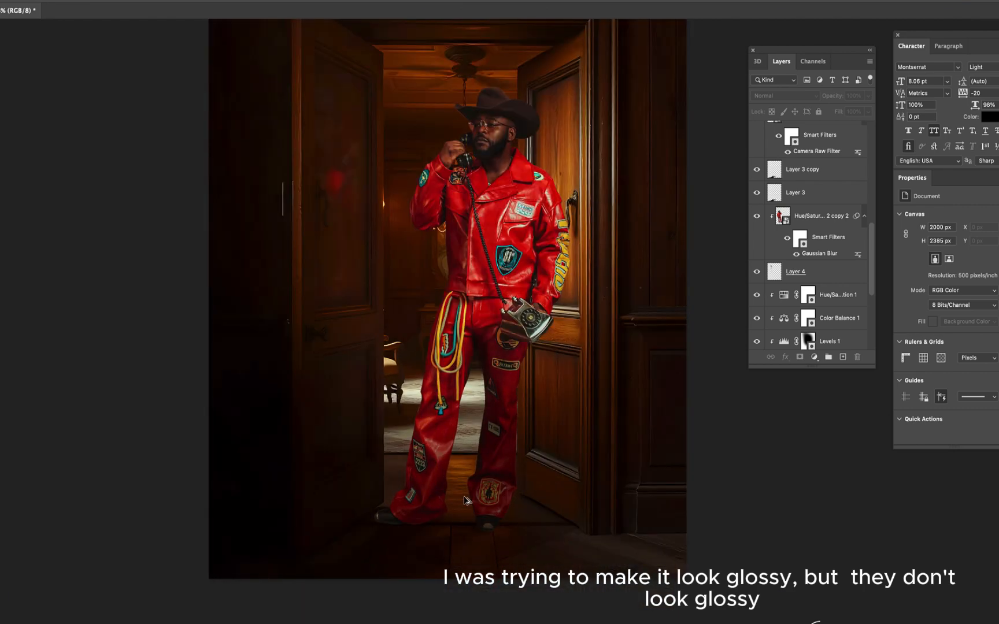
pyautogui.scroll(-1, 478, 312)
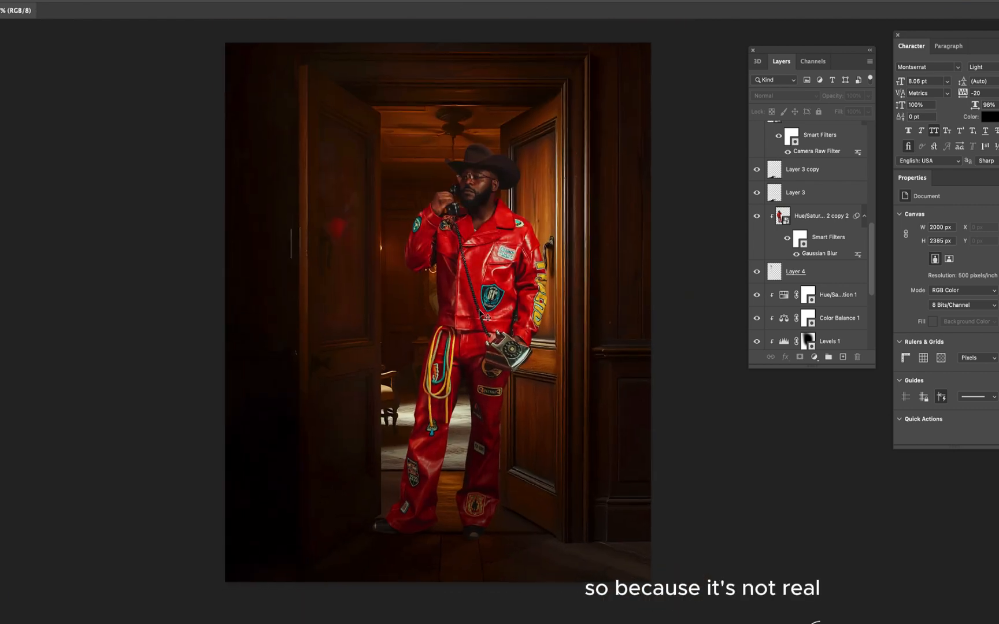
pyautogui.scroll(1, 442, 139)
# Hide and show the wooden room background to compare it with the barn and sunset scene beneath
pyautogui.click(418, 121)
pyautogui.scroll(-5, 825, 290)
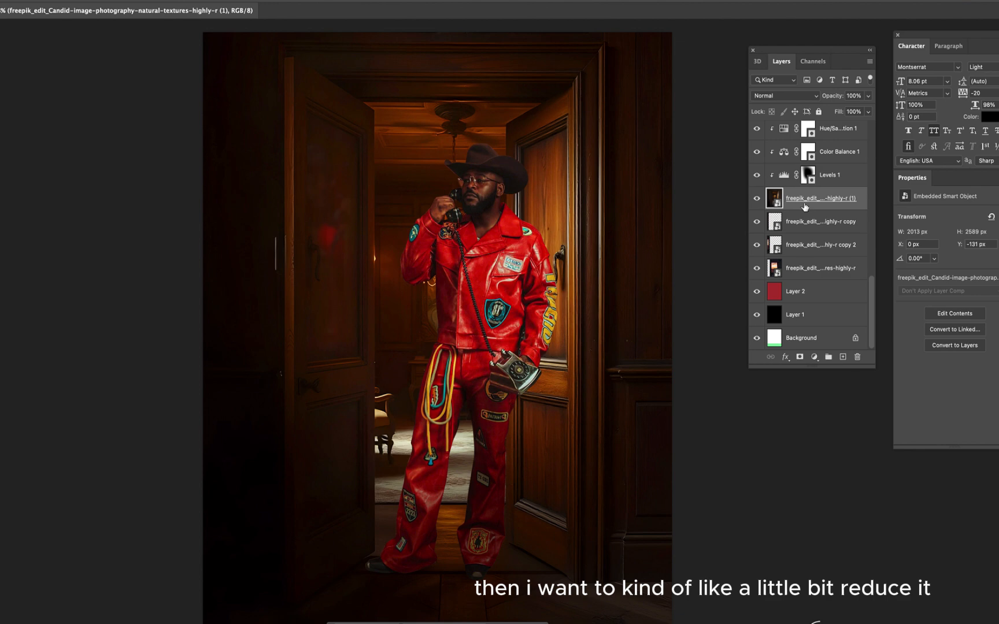
pyautogui.click(807, 175)
pyautogui.click(758, 200)
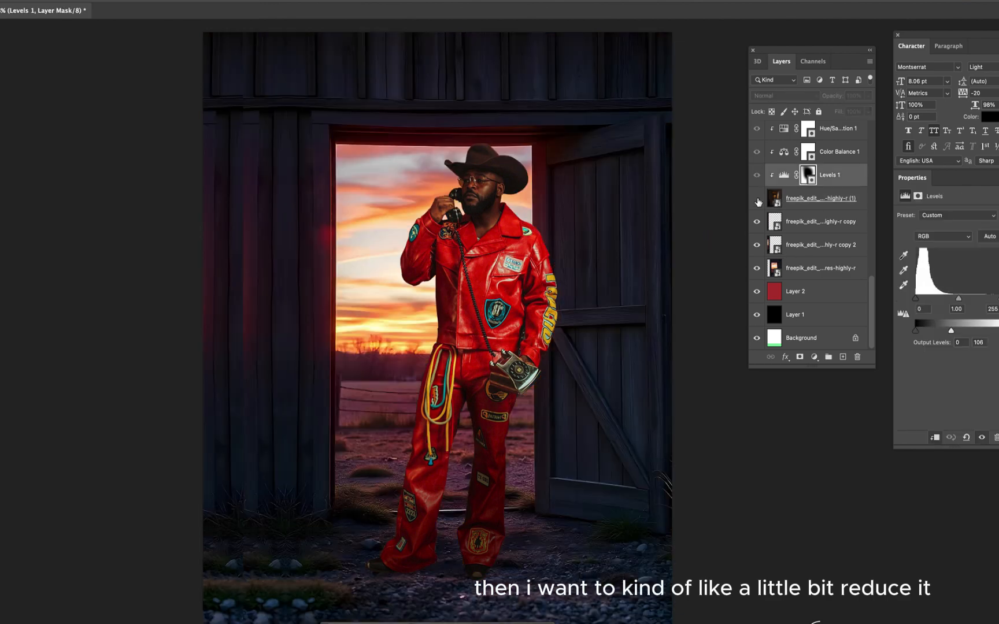
pyautogui.click(758, 200)
# Place the barn sunset image layer above the room's Hue/Saturation adjustment and shift it right and slightly up
pyautogui.click(814, 269)
pyautogui.moveTo(814, 268); pyautogui.dragTo(805, 227)
pyautogui.moveTo(564, 155); pyautogui.dragTo(612, 122)
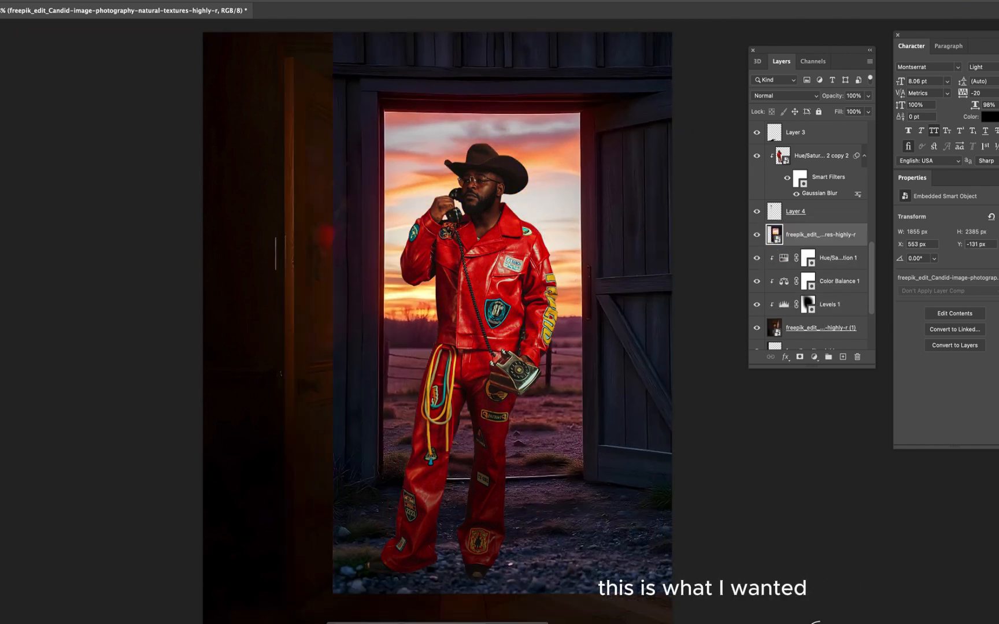
# Copy the rectangular sunset view out of the barn doorway and remove the barn image layer
pyautogui.moveTo(384, 111); pyautogui.dragTo(581, 477)
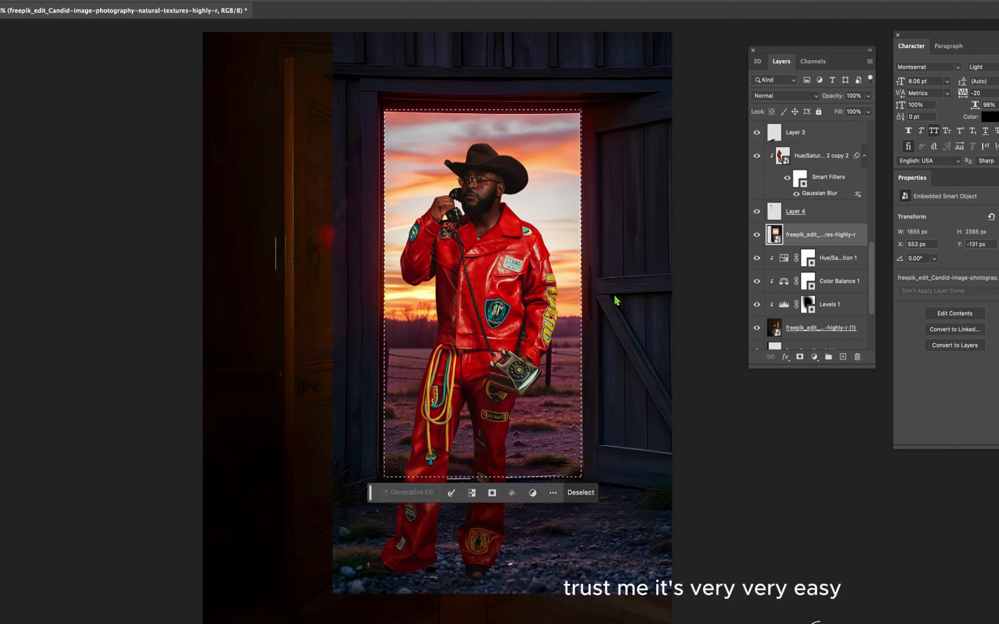
pyautogui.press('BackSpace')
pyautogui.click(489, 222)
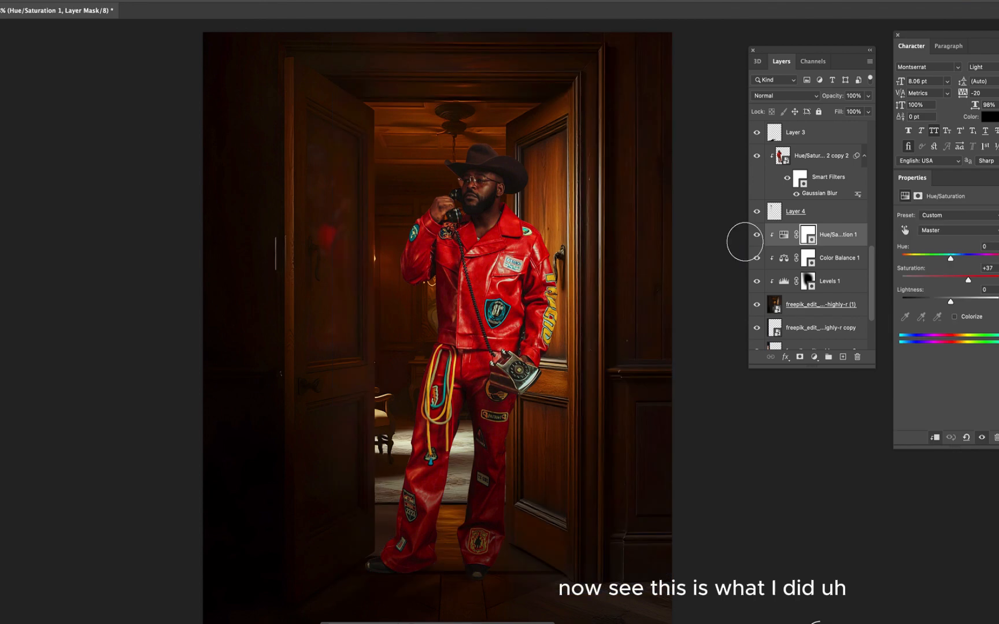
pyautogui.moveTo(364, 217); pyautogui.dragTo(389, 260)
# Scale and position the sunset layer over the room's doorway, at about 1099 by 1928 px
pyautogui.hotkey('ctrl', 't')
pyautogui.moveTo(547, 207); pyautogui.dragTo(584, 83)
pyautogui.moveTo(568, 178); pyautogui.dragTo(550, 178)
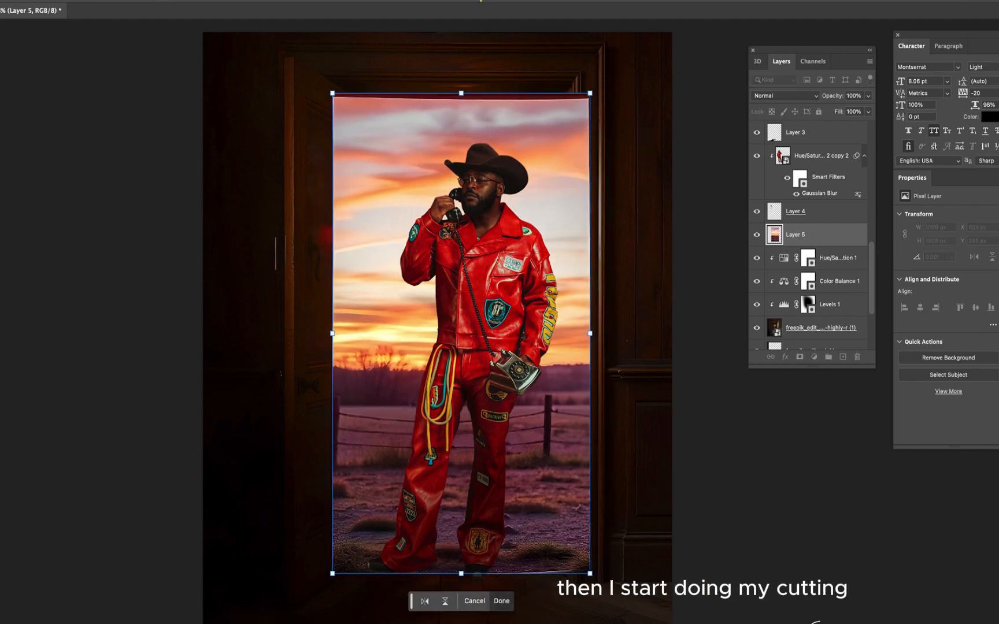
pyautogui.press('Return')
# Preview blend modes on the sunset layer, keep Normal, reduce its fill to 28% and nudge it slightly upward
pyautogui.click(784, 96)
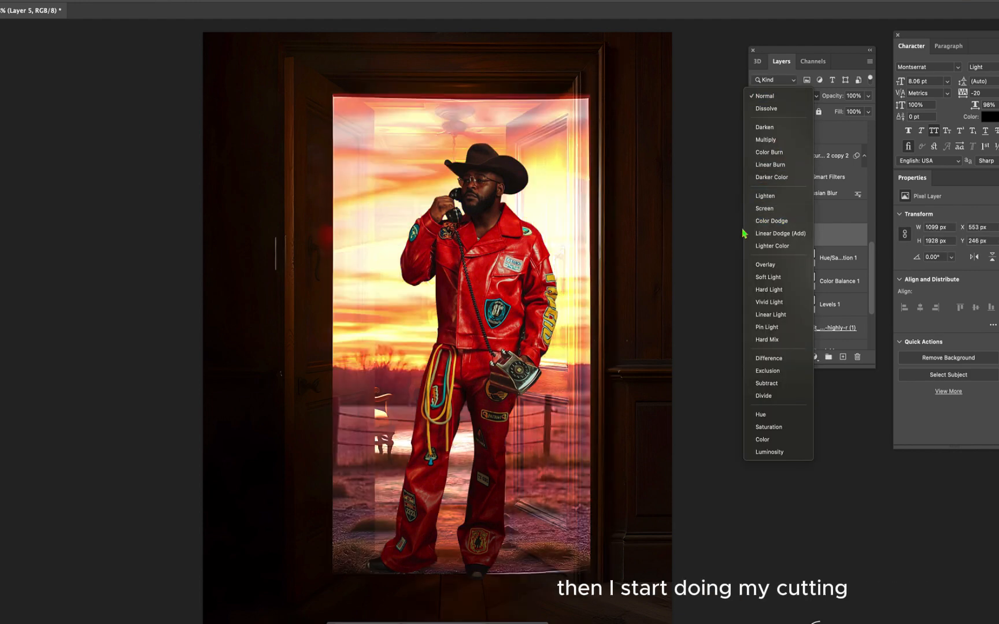
pyautogui.click(681, 96)
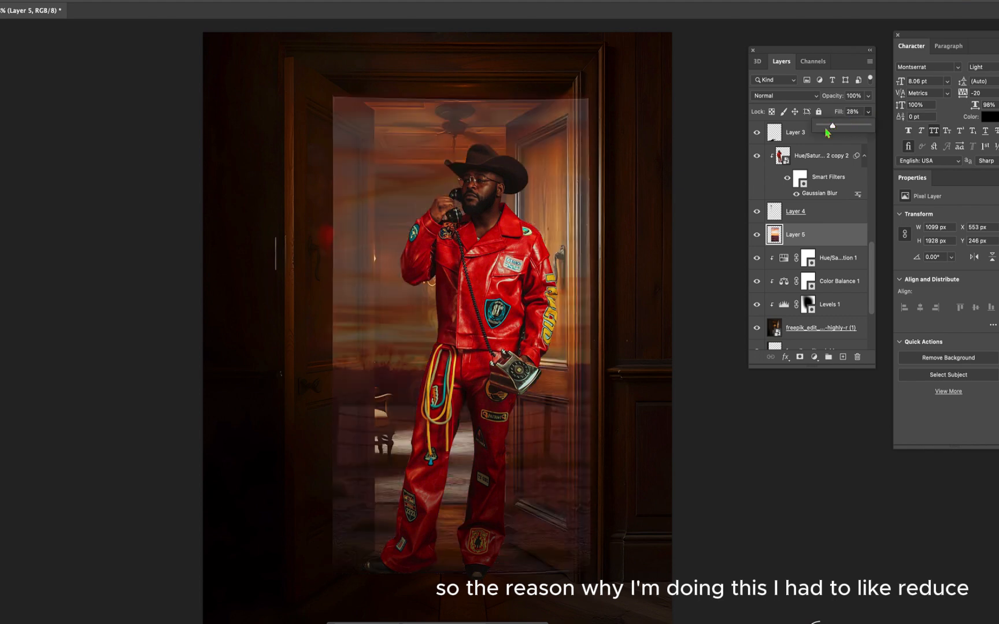
pyautogui.scroll(5, 542, 133)
pyautogui.scroll(-2, 539, 153)
pyautogui.moveTo(539, 154); pyautogui.dragTo(533, 149)
pyautogui.scroll(-2, 532, 149)
pyautogui.scroll(-2, 532, 151)
pyautogui.scroll(3, 542, 508)
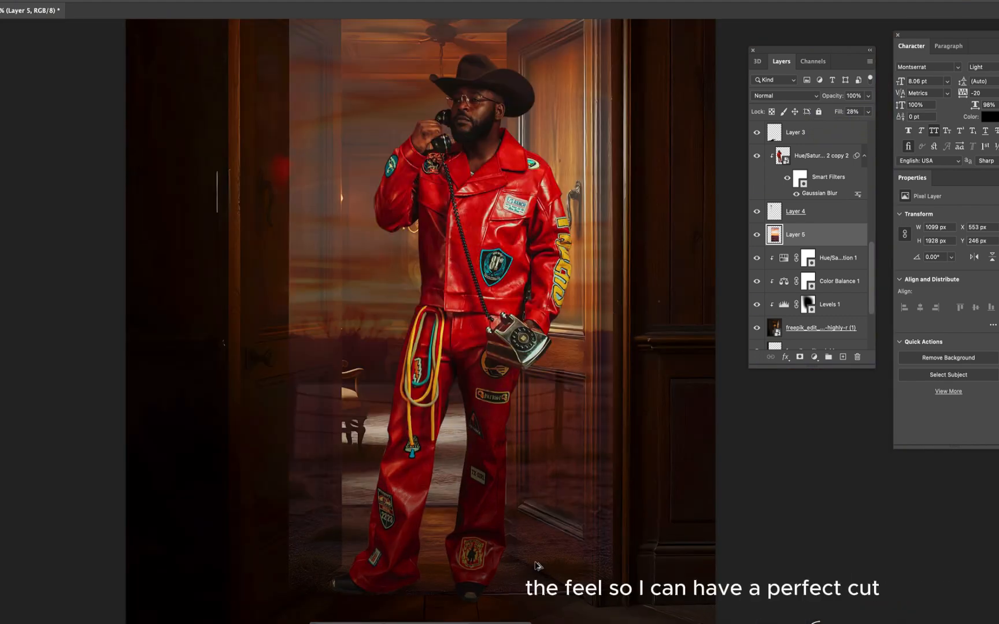
pyautogui.moveTo(542, 544); pyautogui.dragTo(536, 553)
pyautogui.hscroll(-1, 522, 426)
pyautogui.hscroll(1, 356, 251)
# Start a Polygonal Lasso outline along the doorway's top edge and down the right door's inner edge to the floor
pyautogui.press('l')
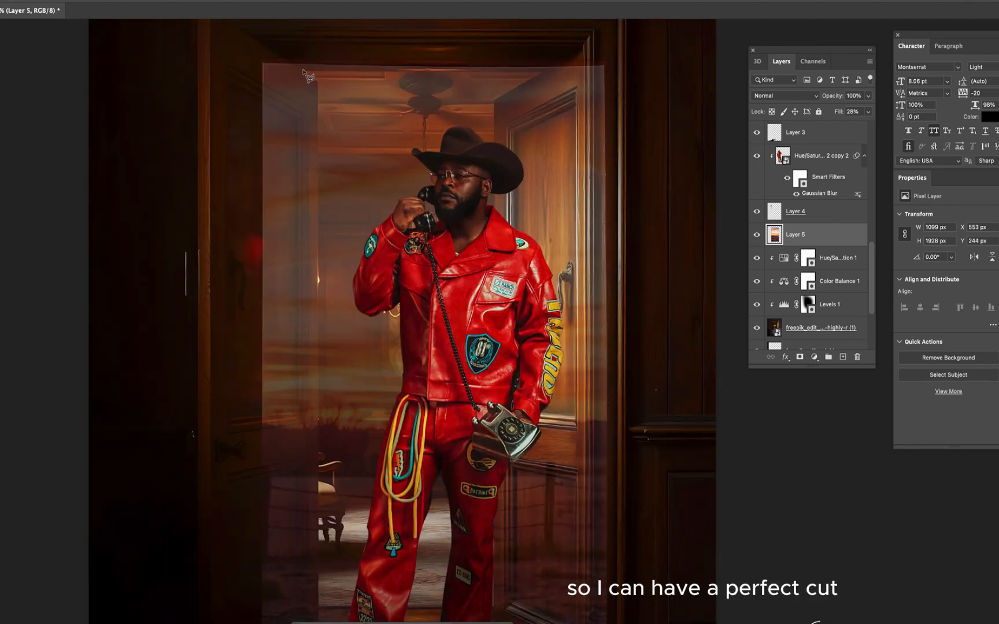
pyautogui.scroll(3, 300, 74)
pyautogui.click(301, 74)
pyautogui.hscroll(5, 544, 81)
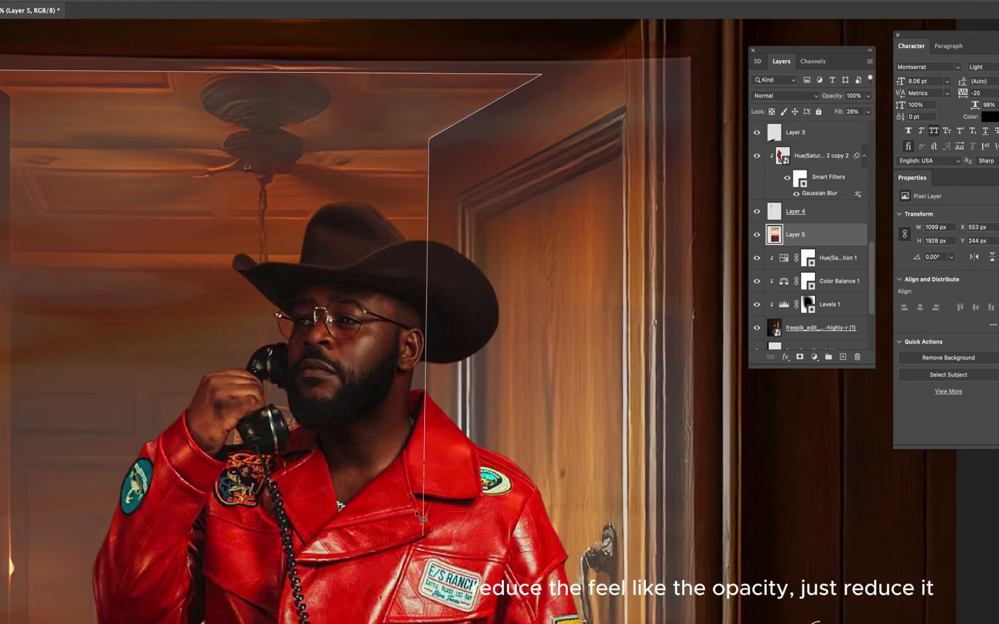
pyautogui.scroll(-15, 422, 463)
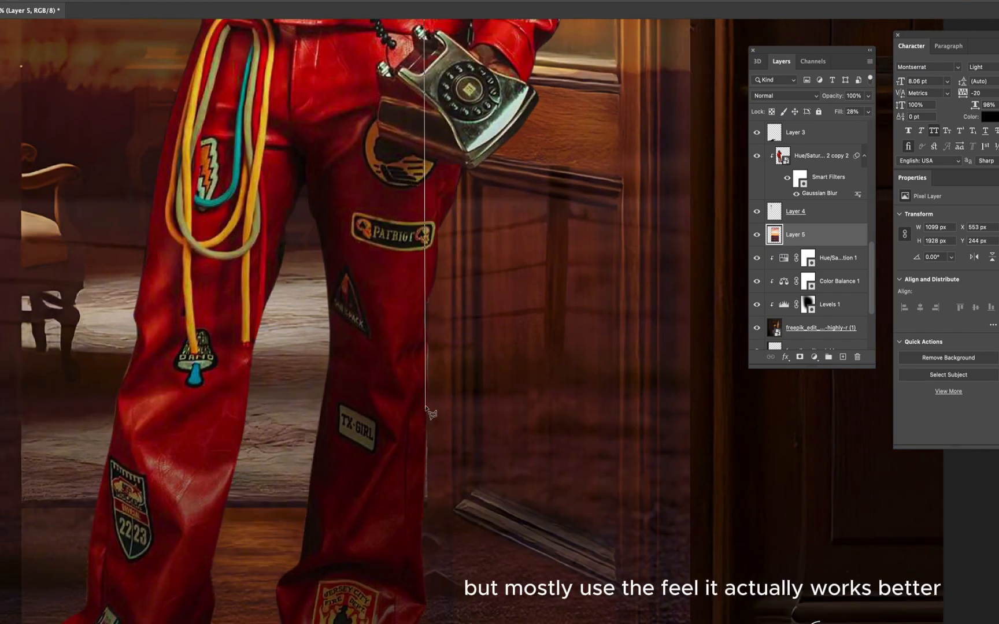
pyautogui.scroll(-4, 429, 508)
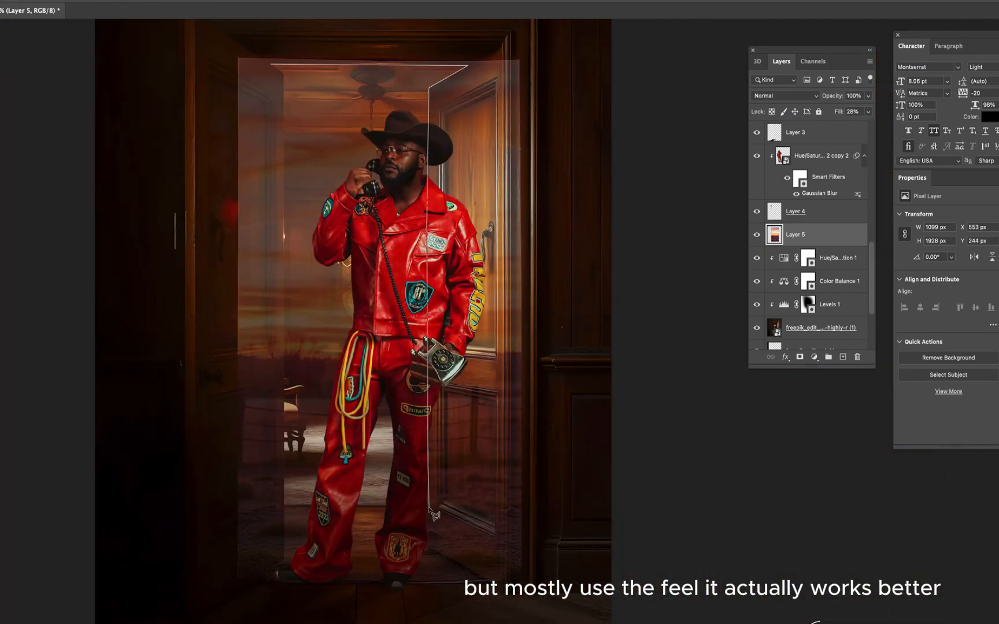
pyautogui.scroll(3, 429, 514)
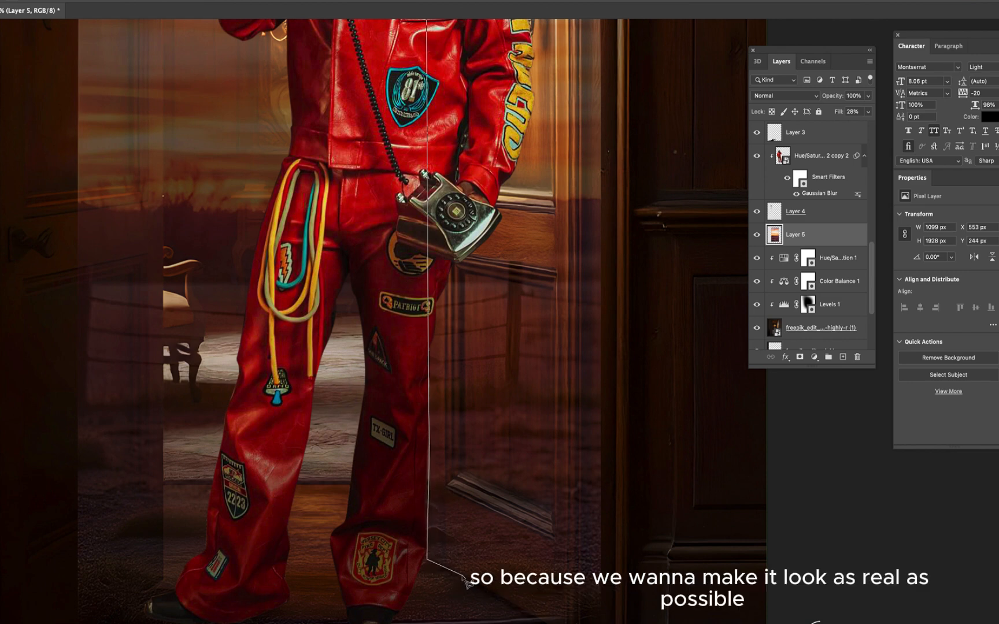
# Continue the Polygonal Lasso outline past the threshold and around the outside of the canvas to the left door's lower end
pyautogui.scroll(-4, 543, 594)
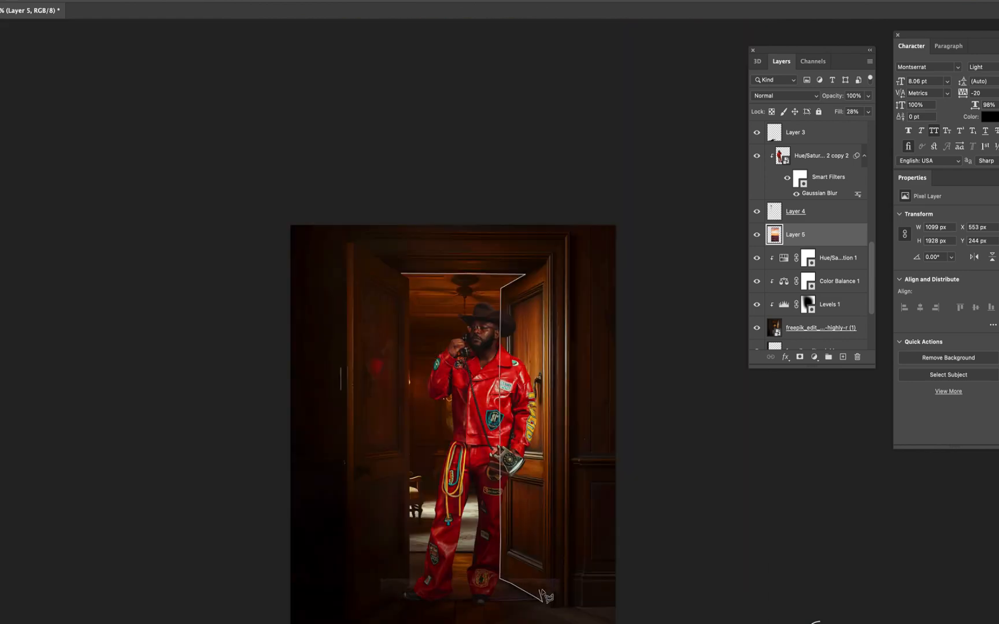
pyautogui.click(558, 617)
pyautogui.click(681, 579)
pyautogui.click(703, 282)
pyautogui.click(659, 181)
pyautogui.click(302, 613)
pyautogui.click(382, 622)
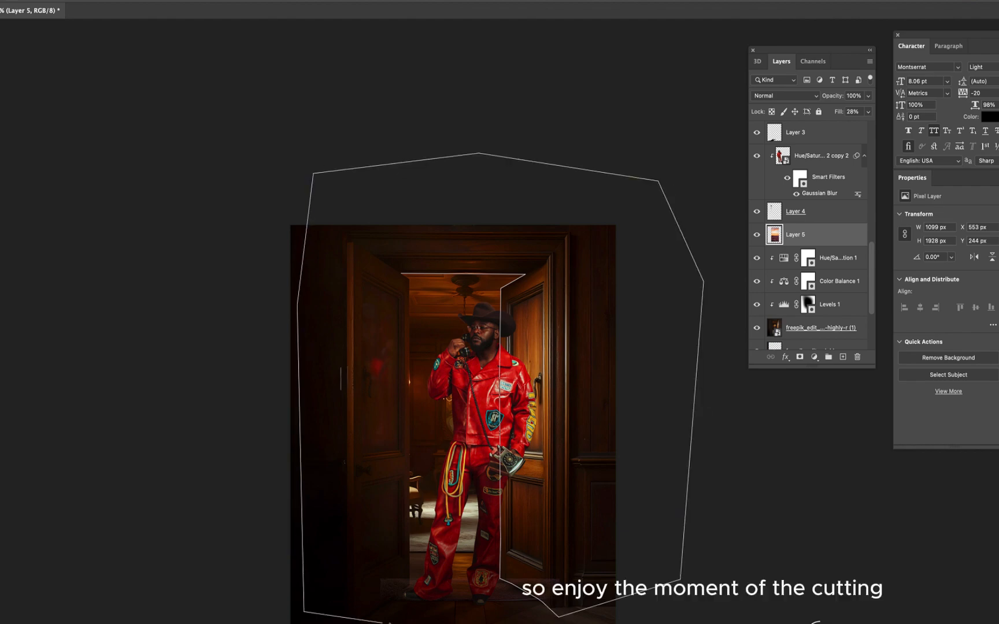
pyautogui.scroll(4, 397, 615)
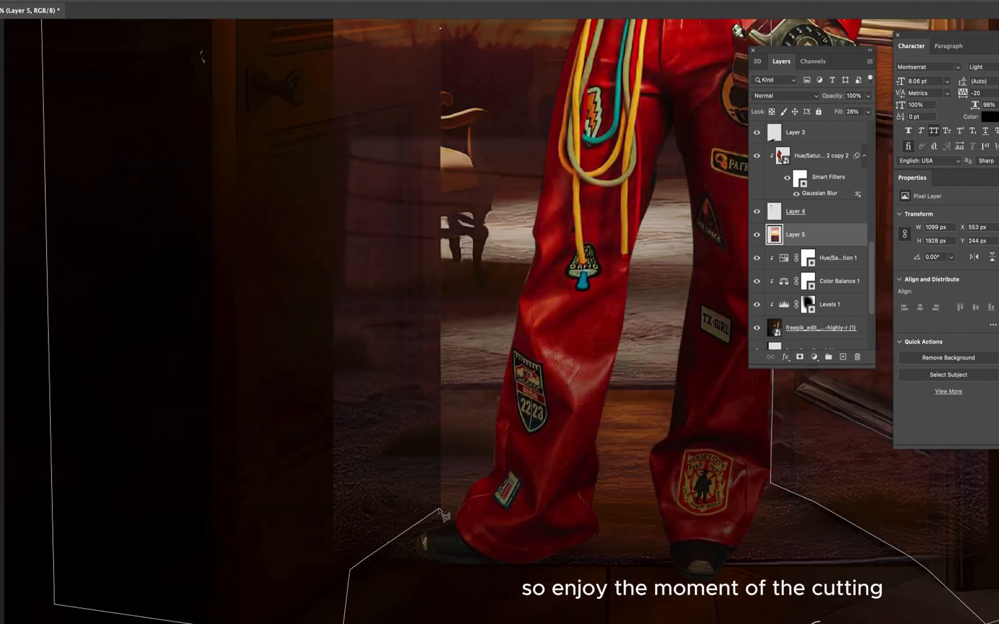
# Close the outline along the left door's inner edge, delete the sunset layer's excess outside the doorway and deselect
pyautogui.scroll(10, 463, 24)
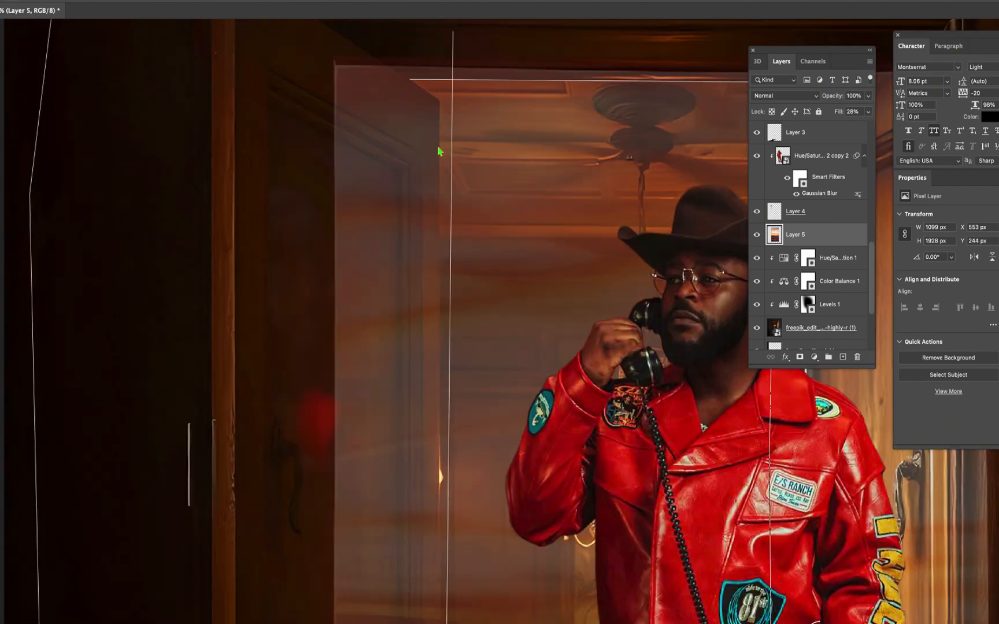
pyautogui.click(439, 103)
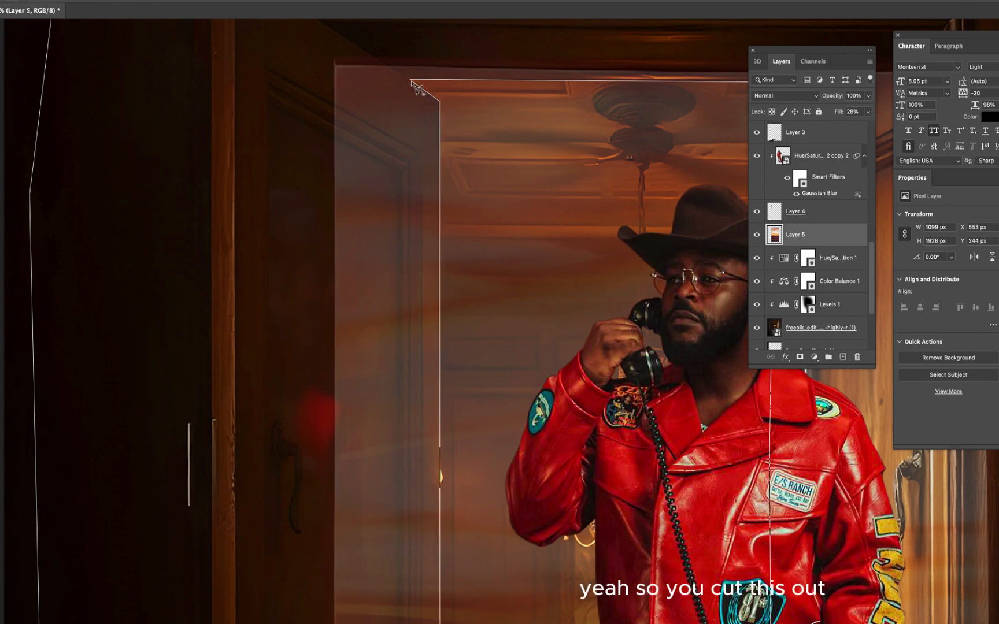
pyautogui.click(412, 81)
pyautogui.hotkey('ctrl', '0')
pyautogui.press('Delete')
pyautogui.hotkey('ctrl', 'd')
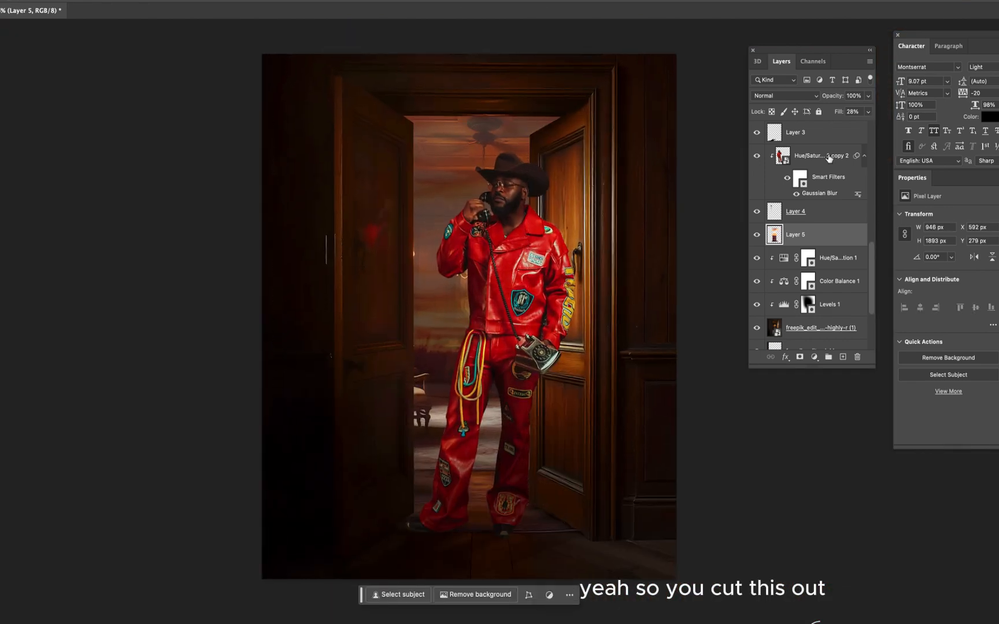
# Raise the sunset layer's fill to 100%
pyautogui.scroll(2, 544, 144)
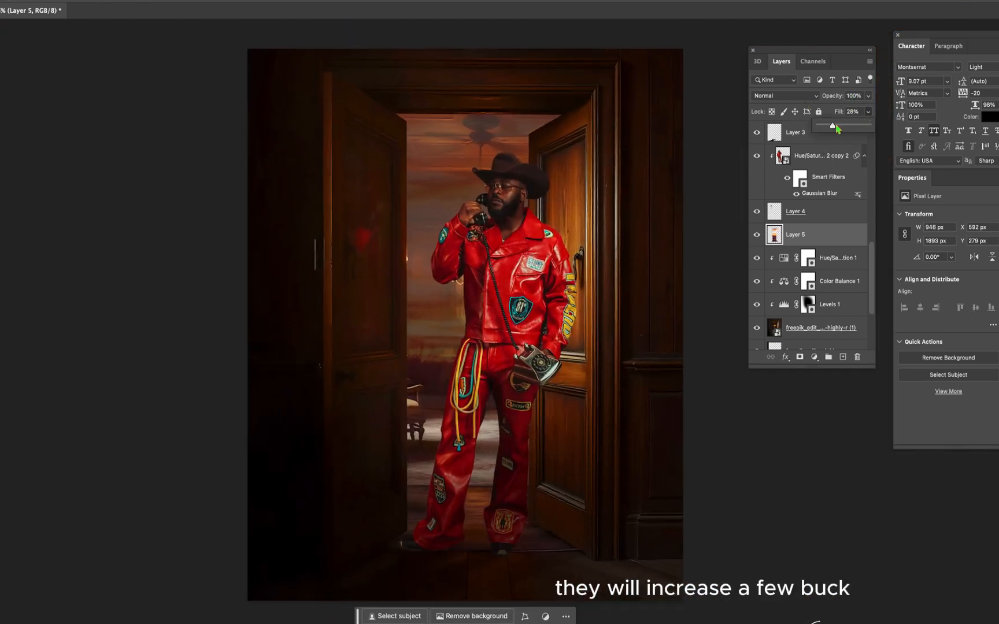
pyautogui.moveTo(864, 130); pyautogui.dragTo(869, 126)
pyautogui.scroll(-2, 491, 283)
pyautogui.scroll(2, 509, 471)
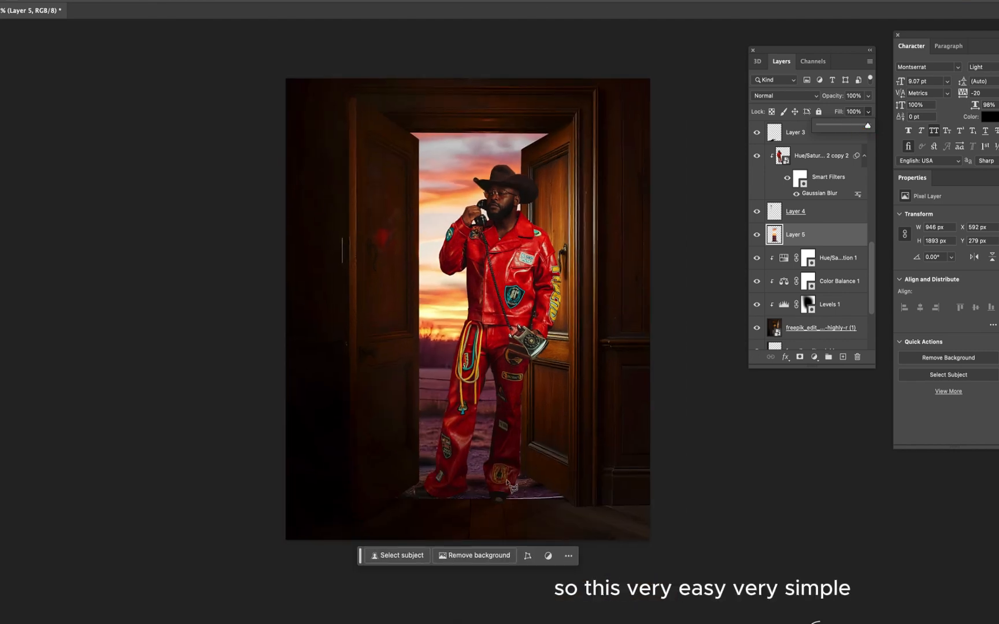
pyautogui.scroll(1, 507, 509)
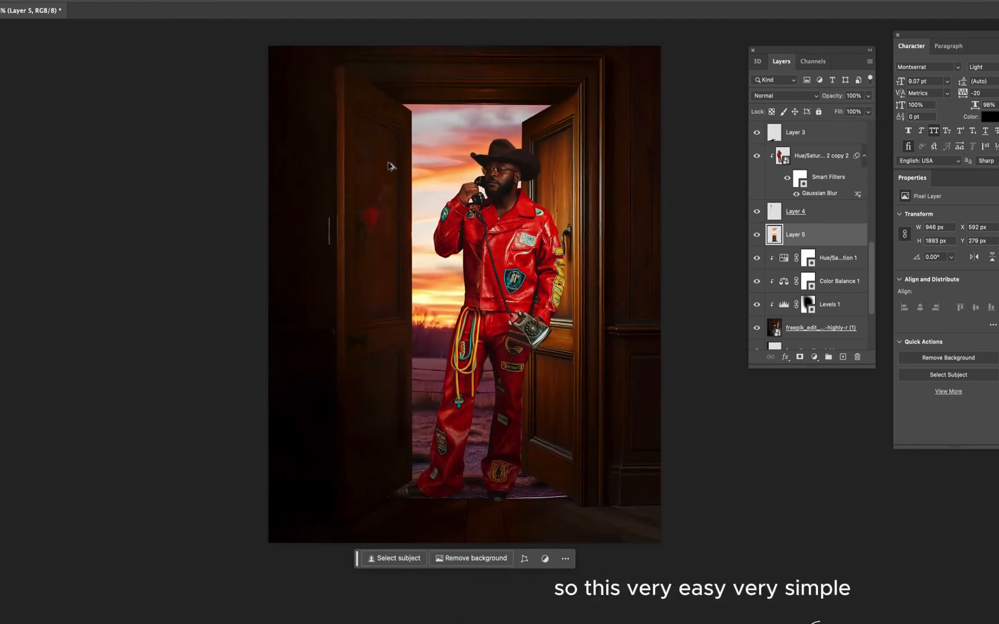
# Place the barn image layer above the sunset layer and scale it over the canvas, at about 1977 by 2541 px
pyautogui.scroll(-4, 822, 288)
pyautogui.moveTo(820, 250); pyautogui.dragTo(820, 123)
pyautogui.hotkey('ctrl', 't')
pyautogui.moveTo(234, 491); pyautogui.dragTo(534, 484)
pyautogui.moveTo(293, 543); pyautogui.dragTo(264, 556)
pyautogui.moveTo(504, 526); pyautogui.dragTo(493, 507)
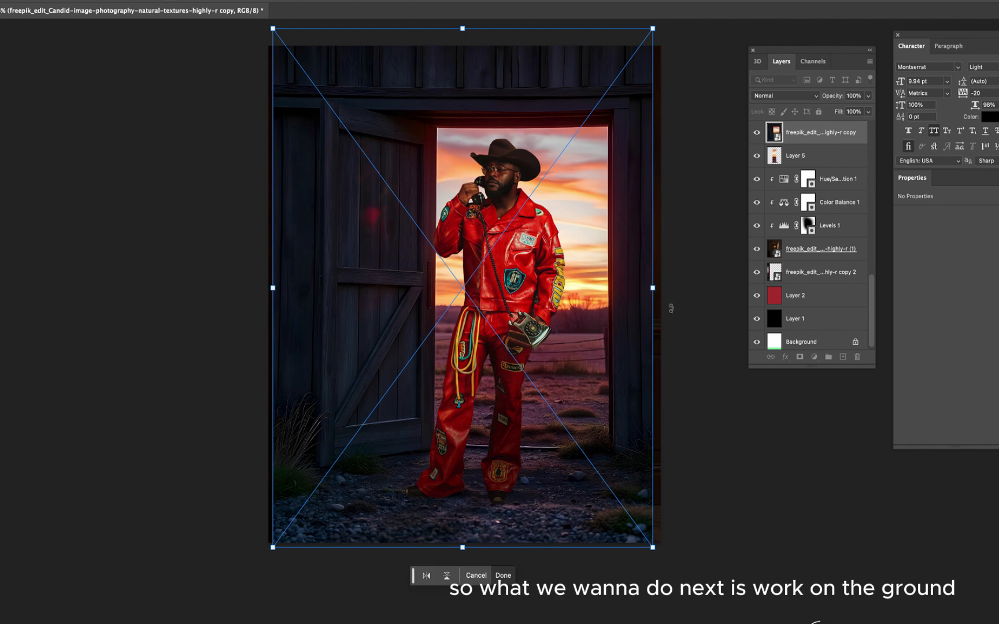
pyautogui.moveTo(651, 287); pyautogui.dragTo(663, 287)
pyautogui.press('Return')
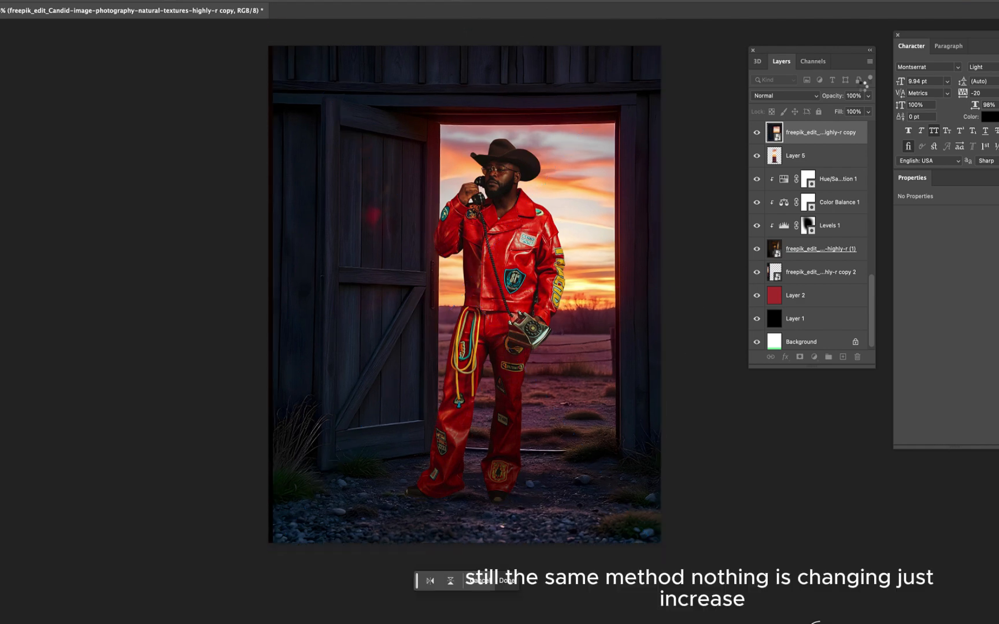
# Lower the barn image layer's fill to 0% to expose the room's floor edges for cutting
pyautogui.click(868, 112)
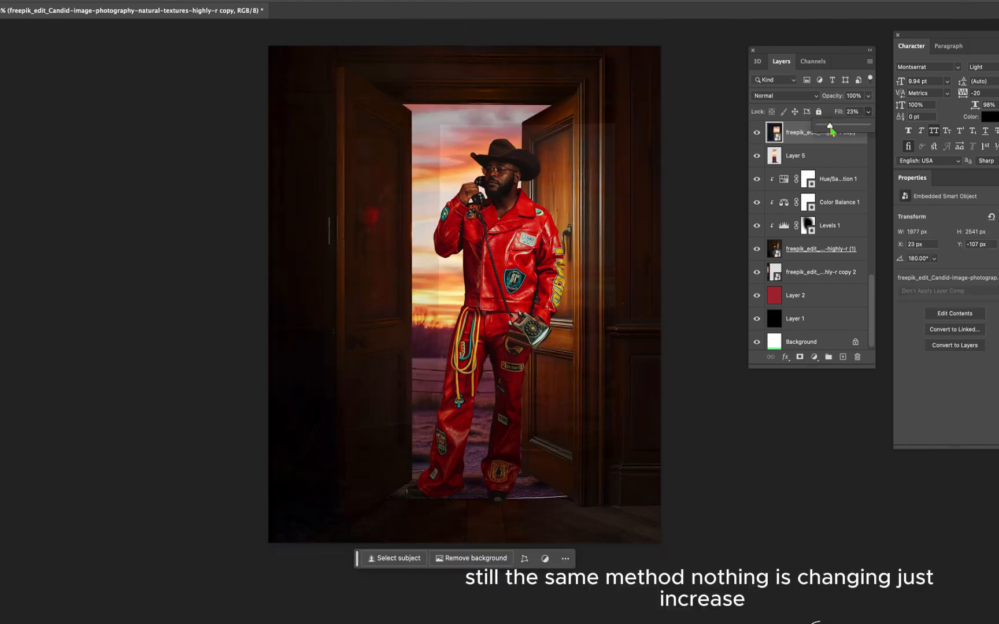
pyautogui.scroll(3, 495, 517)
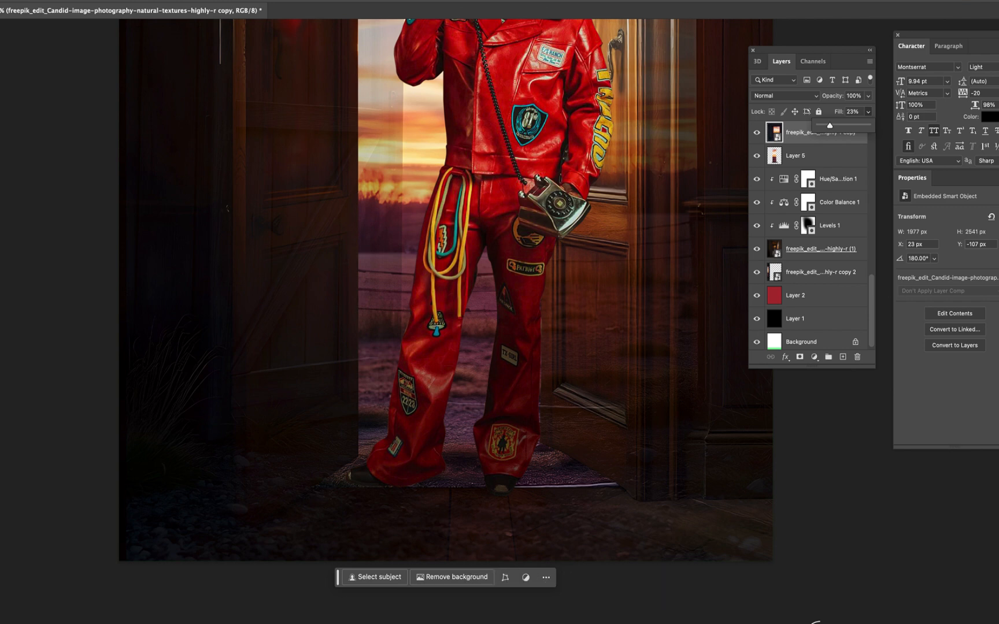
pyautogui.scroll(-1, 297, 503)
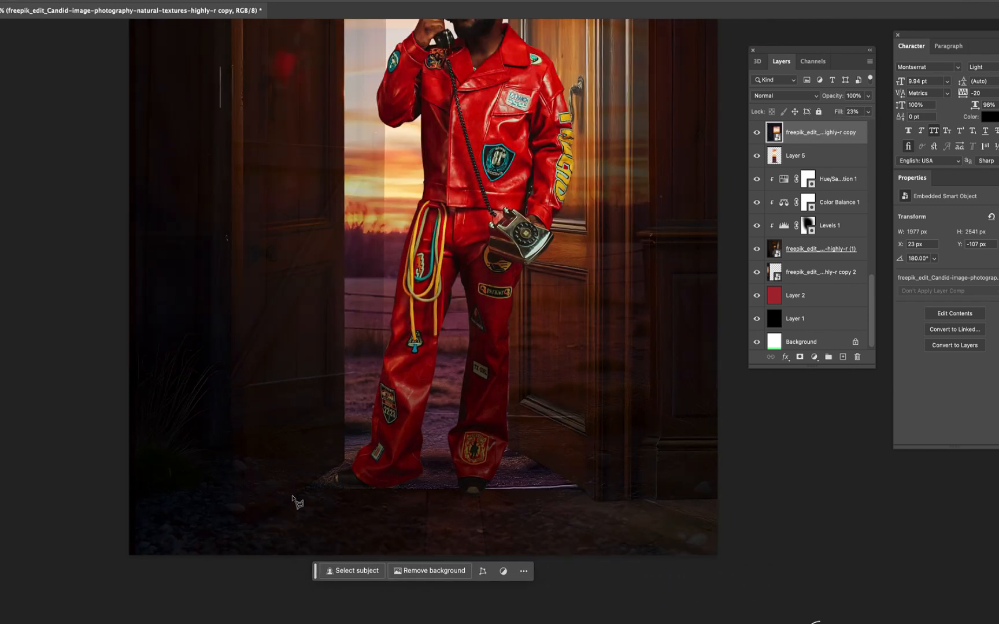
pyautogui.moveTo(823, 133); pyautogui.dragTo(817, 132)
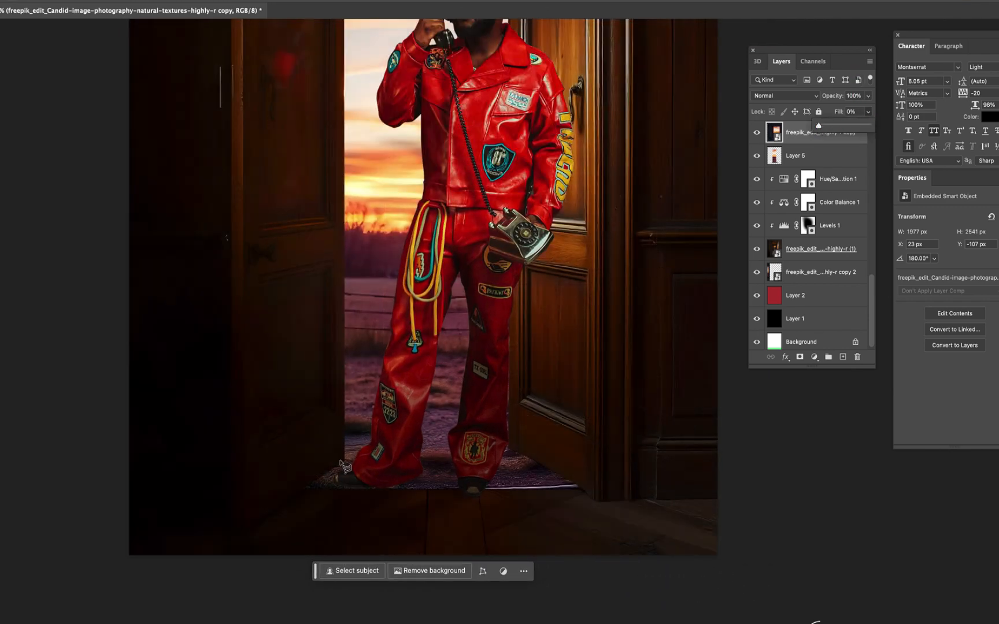
# Start a Polygonal Lasso outline along the left door's base, the doorway threshold and the right wall's base
pyautogui.click(244, 528)
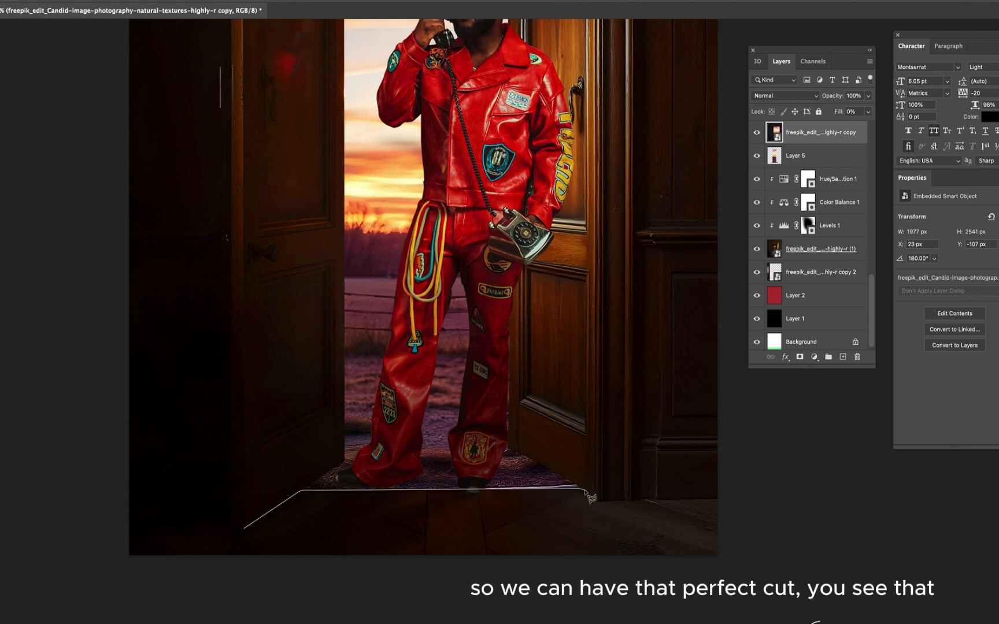
pyautogui.click(581, 490)
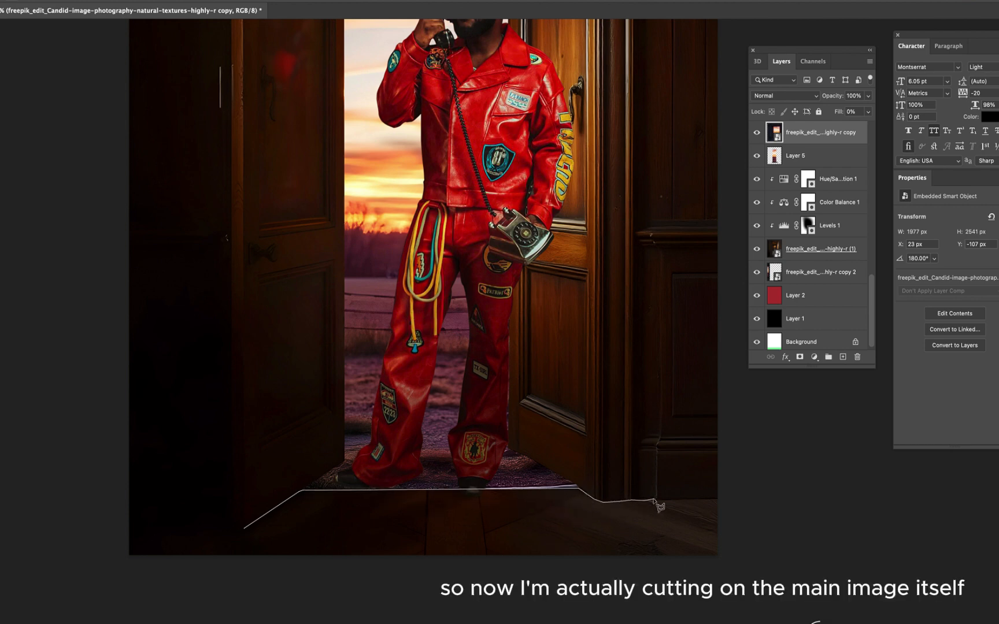
pyautogui.click(731, 501)
pyautogui.hotkey('ctrl', '-')
pyautogui.scroll(5, 707, 73)
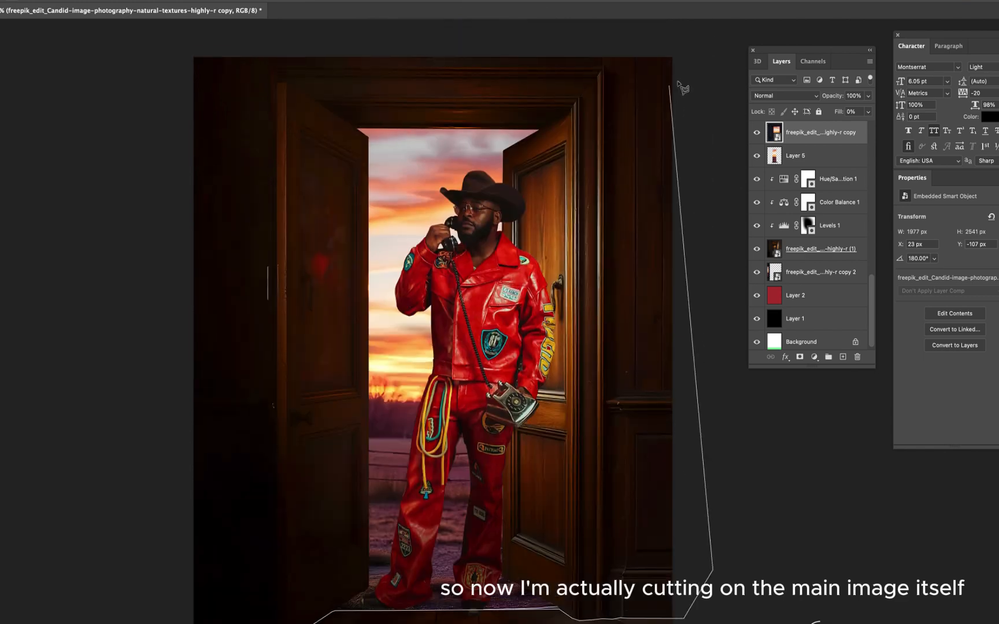
# Close the outline around the area above the floor, delete that part of the rasterized barn image and deselect
pyautogui.click(700, 42)
pyautogui.scroll(3, 671, 29)
pyautogui.click(442, 72)
pyautogui.click(154, 105)
pyautogui.scroll(-10, 103, 463)
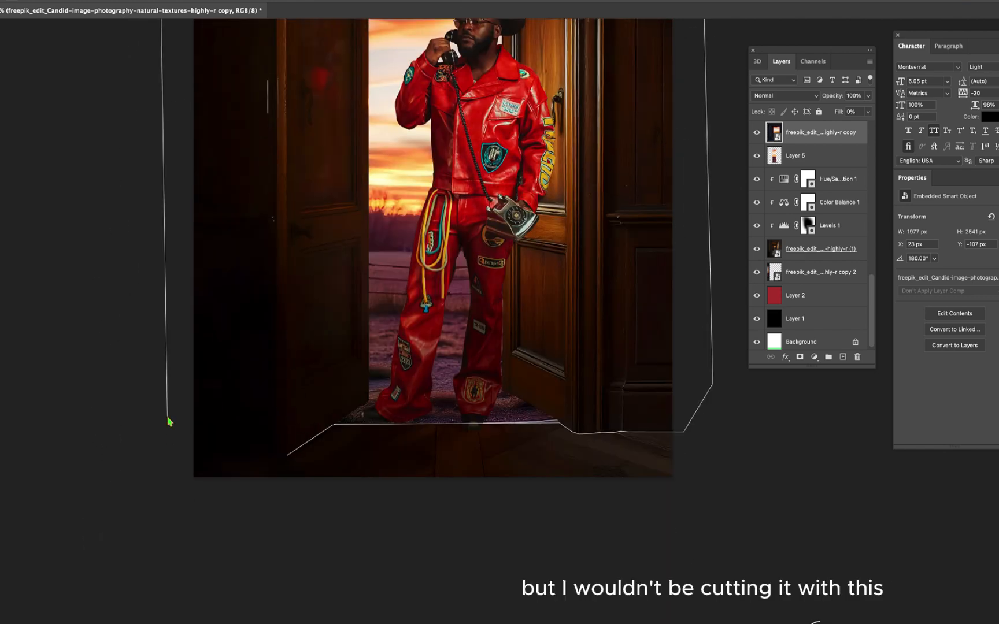
pyautogui.click(287, 457)
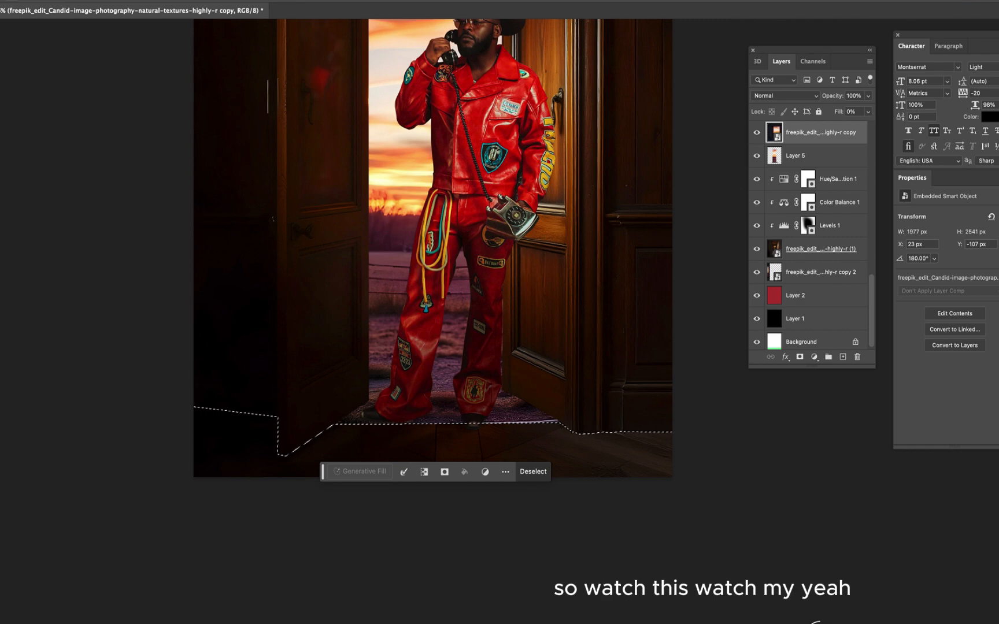
pyautogui.press('Delete')
pyautogui.click(509, 218)
pyautogui.hotkey('ctrl', 'd')
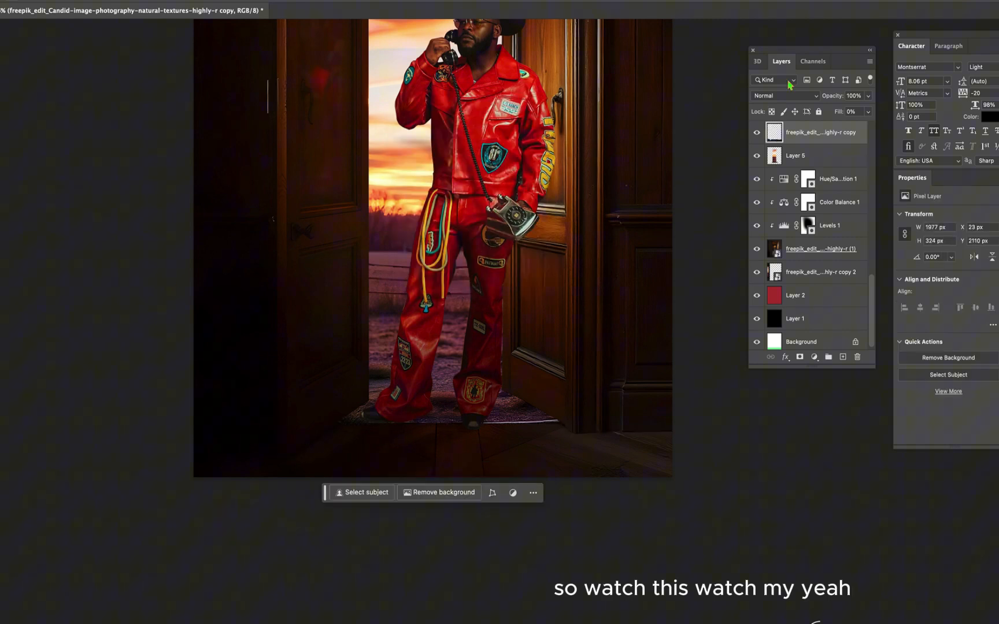
# Set the gravel ground layer's fill to 66%
pyautogui.click(868, 112)
pyautogui.moveTo(846, 126); pyautogui.dragTo(860, 130)
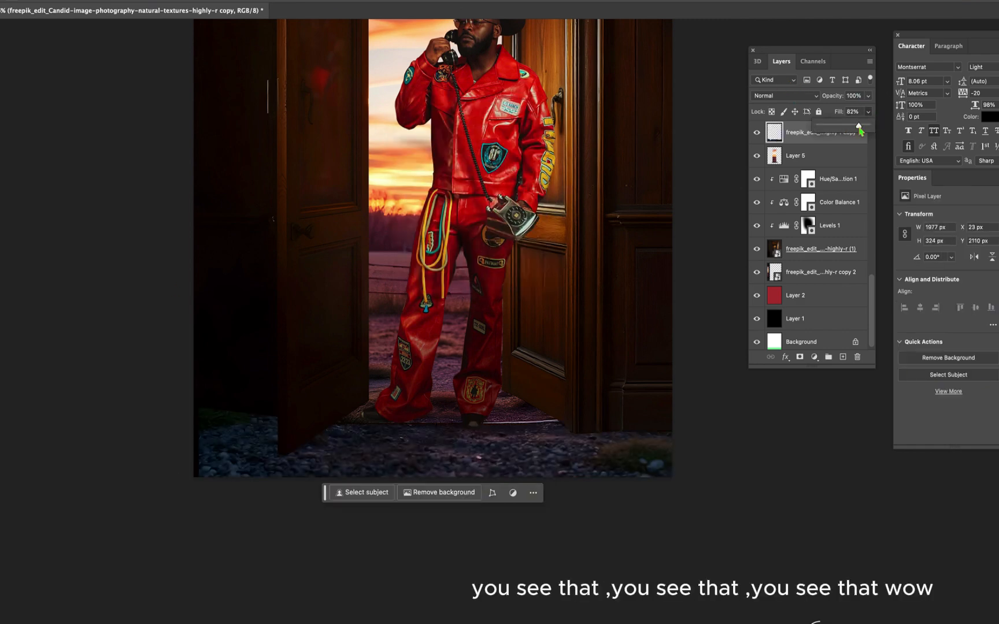
pyautogui.scroll(-5, 469, 391)
pyautogui.scroll(5, 484, 395)
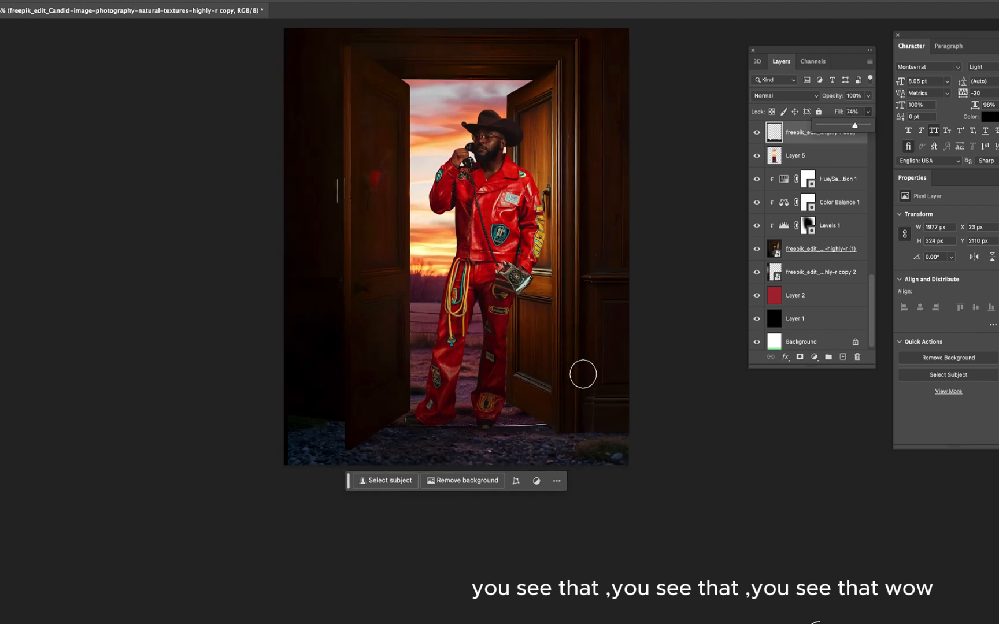
pyautogui.scroll(1, 572, 380)
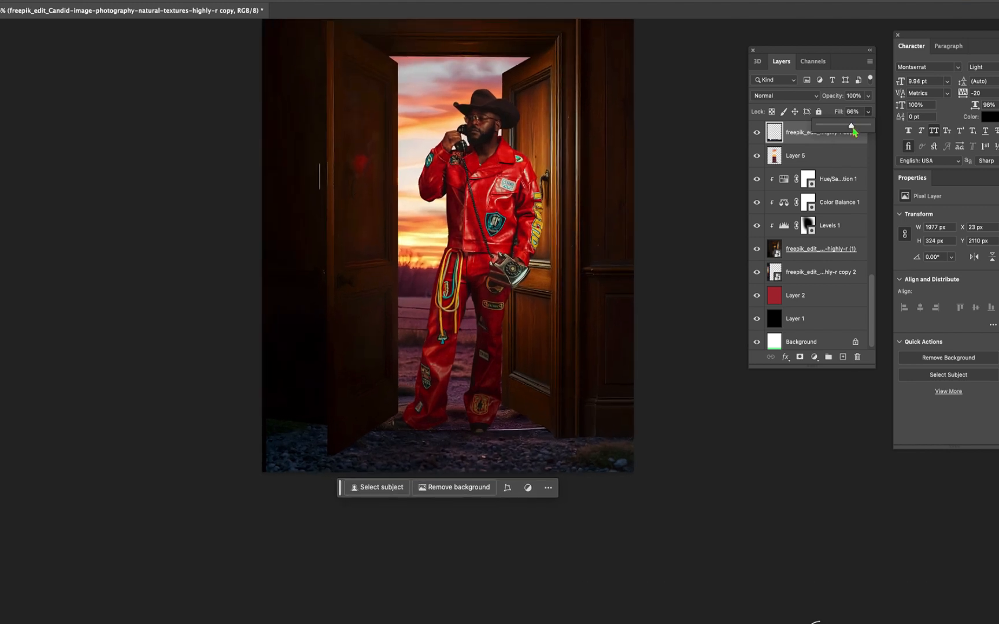
pyautogui.scroll(1, 598, 440)
# Enlarge the brush and darken the outer areas of the gravel ground with black
pyautogui.click(152, 415)
pyautogui.press(']')
pyautogui.press(']')
pyautogui.press(']')
pyautogui.press(']')
pyautogui.press(']')
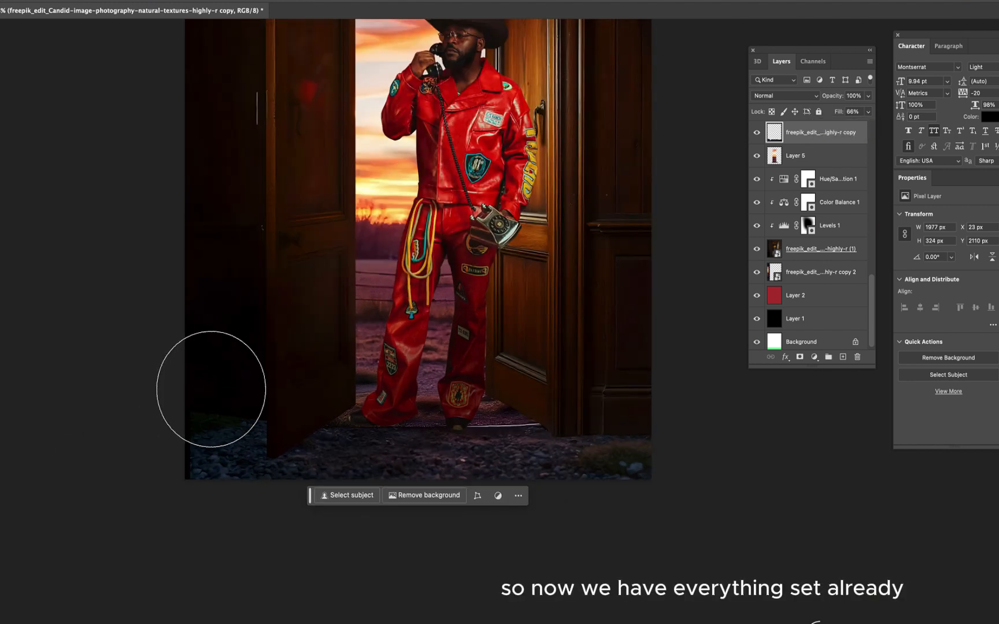
pyautogui.moveTo(212, 388)
pyautogui.mouseDown()
pyautogui.moveTo(94, 490)
pyautogui.moveTo(182, 452)
pyautogui.mouseUp()
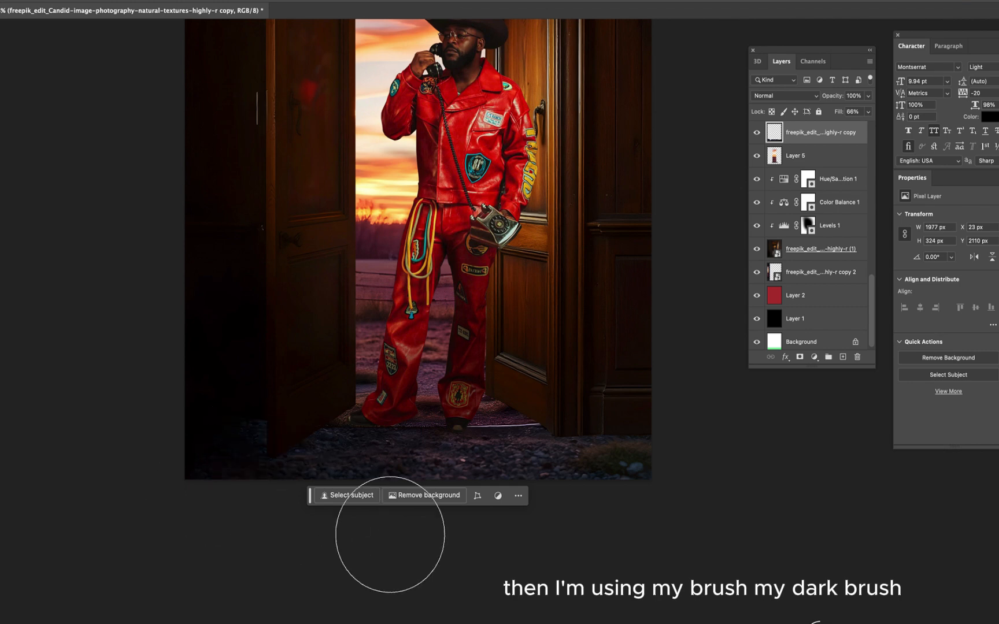
pyautogui.scroll(-2, 301, 334)
pyautogui.scroll(2, 671, 477)
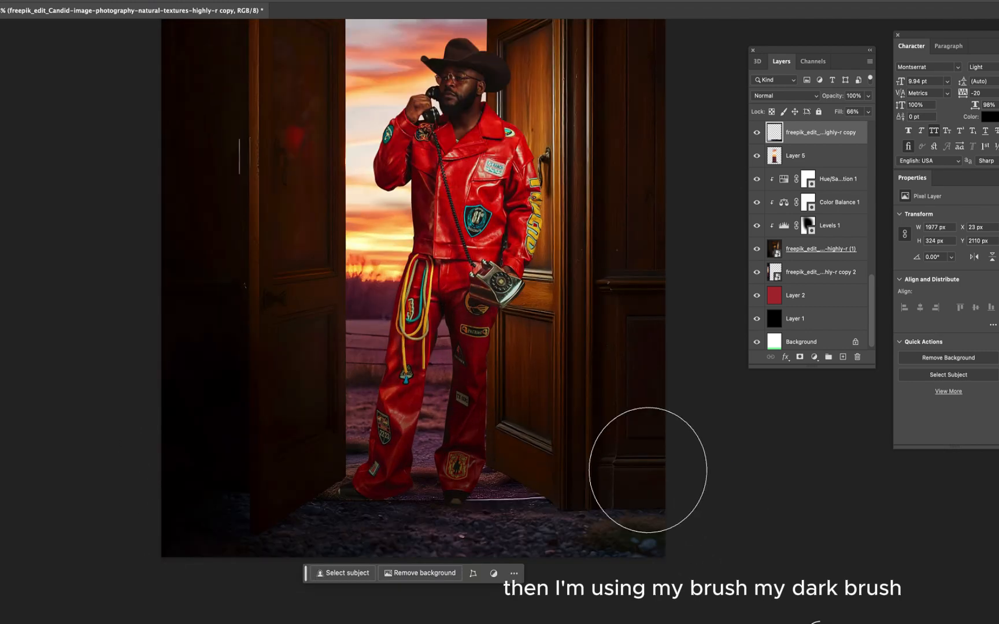
pyautogui.scroll(-1, 732, 462)
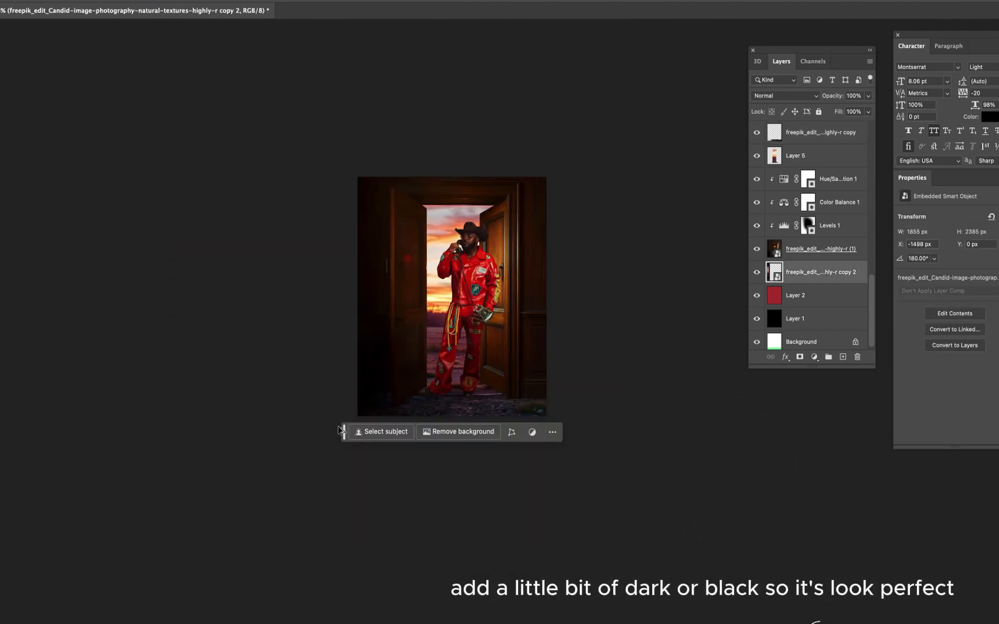
# Try moving the sunset layer aside and previewing blend modes such as Linear Dodge (Add), restoring its position and keeping Normal
pyautogui.scroll(4, 450, 329)
pyautogui.scroll(-4, 450, 329)
pyautogui.scroll(5, 452, 329)
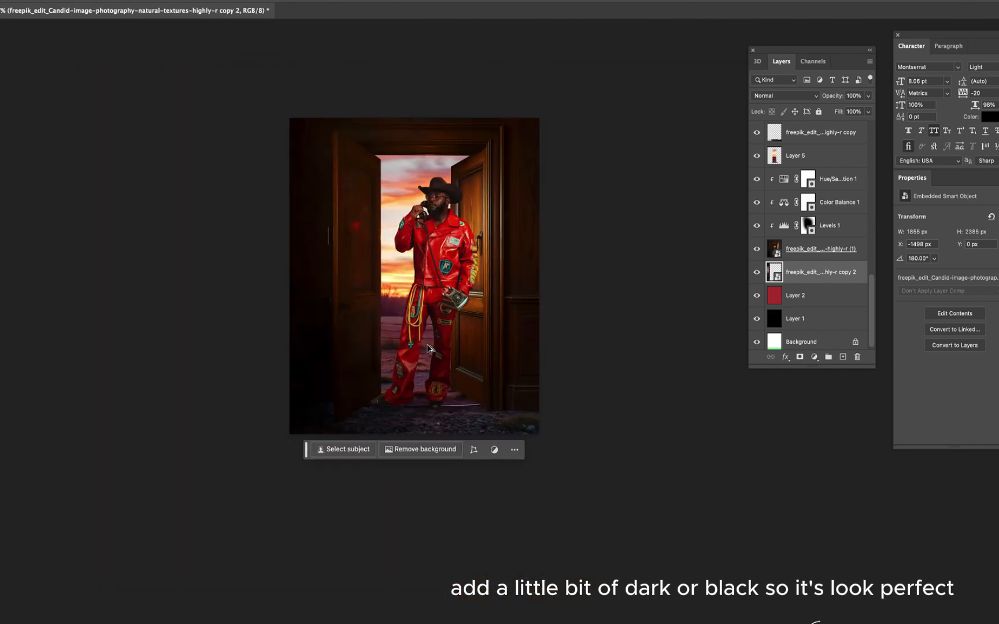
pyautogui.click(374, 96)
pyautogui.moveTo(374, 95); pyautogui.dragTo(560, 102)
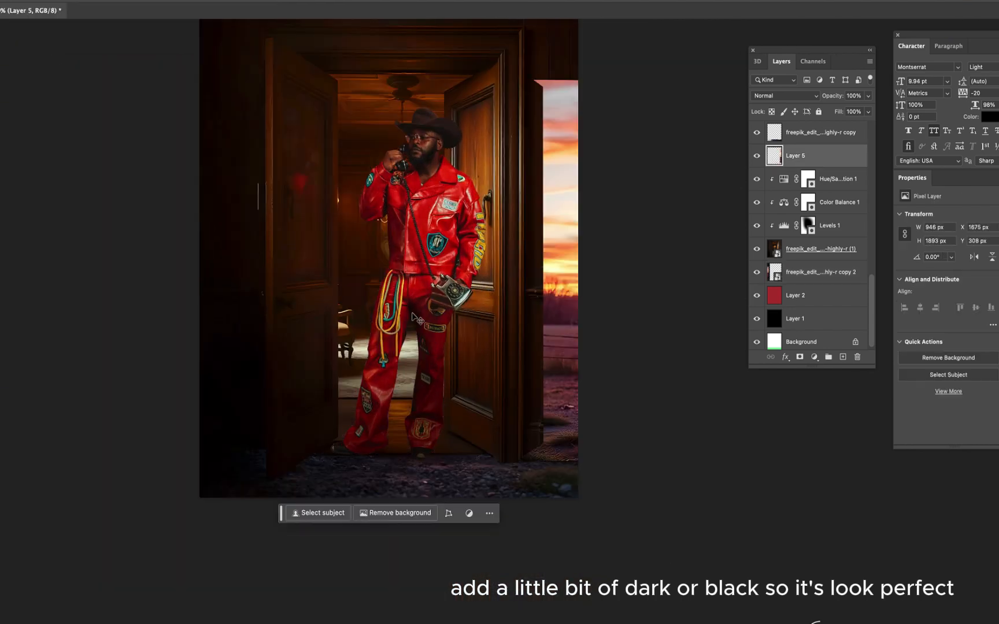
pyautogui.press('super+z')
pyautogui.click(774, 100)
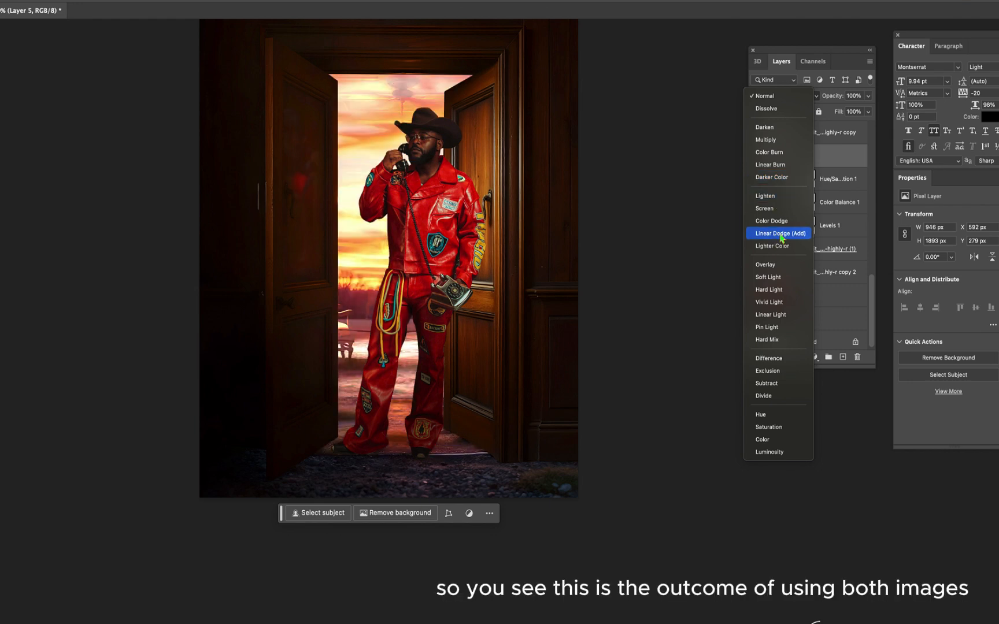
pyautogui.click(318, 363)
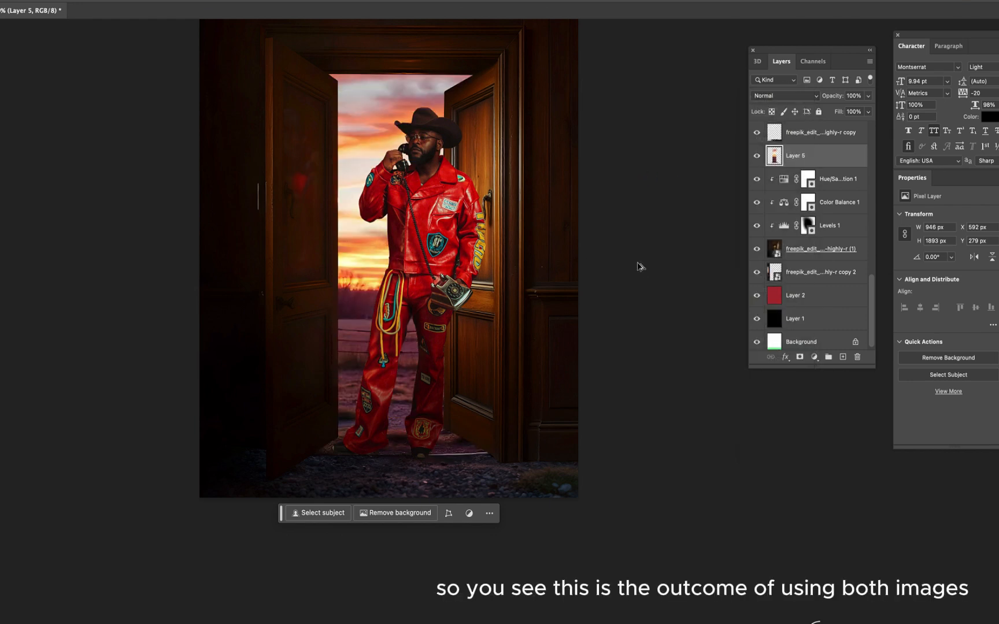
# Add a new layer above Curves 1 and paint one large soft brush dab over the man's upper body, about 1728 by 1760 px
pyautogui.click(640, 267)
pyautogui.click(437, 153)
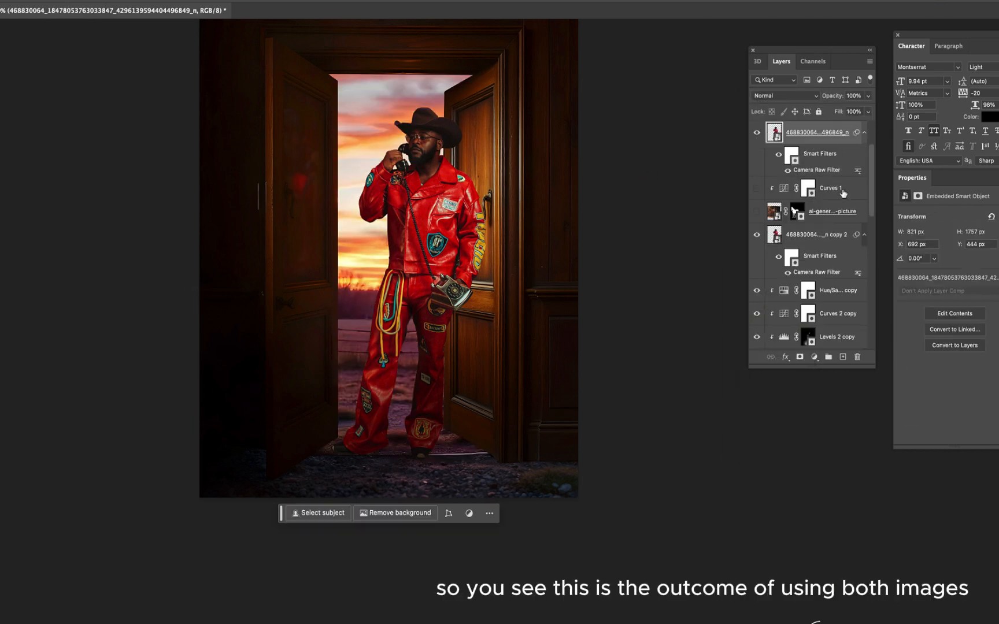
pyautogui.click(843, 193)
pyautogui.click(844, 358)
pyautogui.scroll(4, 513, 260)
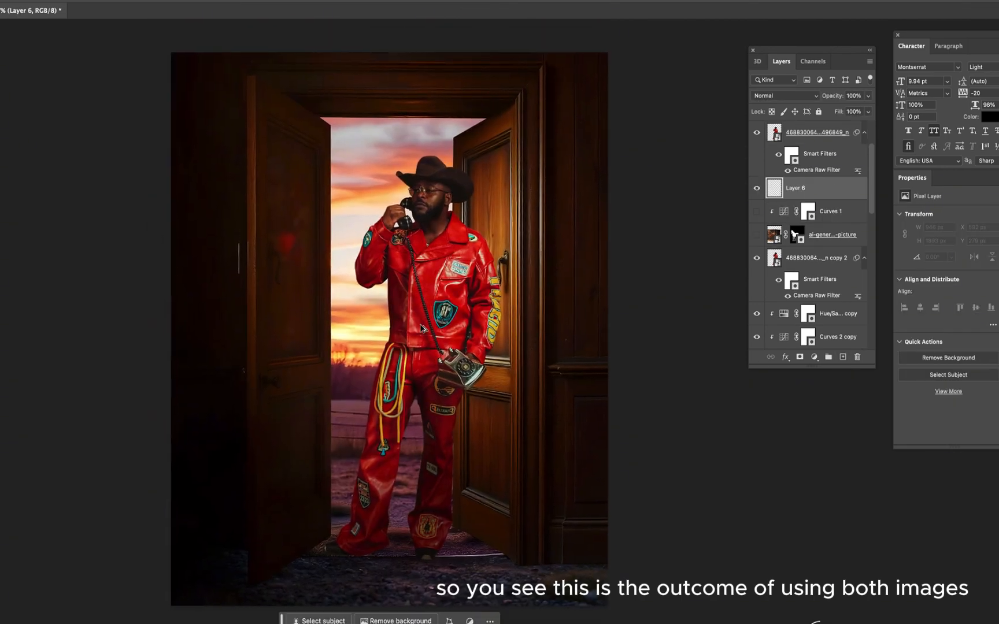
pyautogui.scroll(1, 421, 328)
pyautogui.click(412, 255)
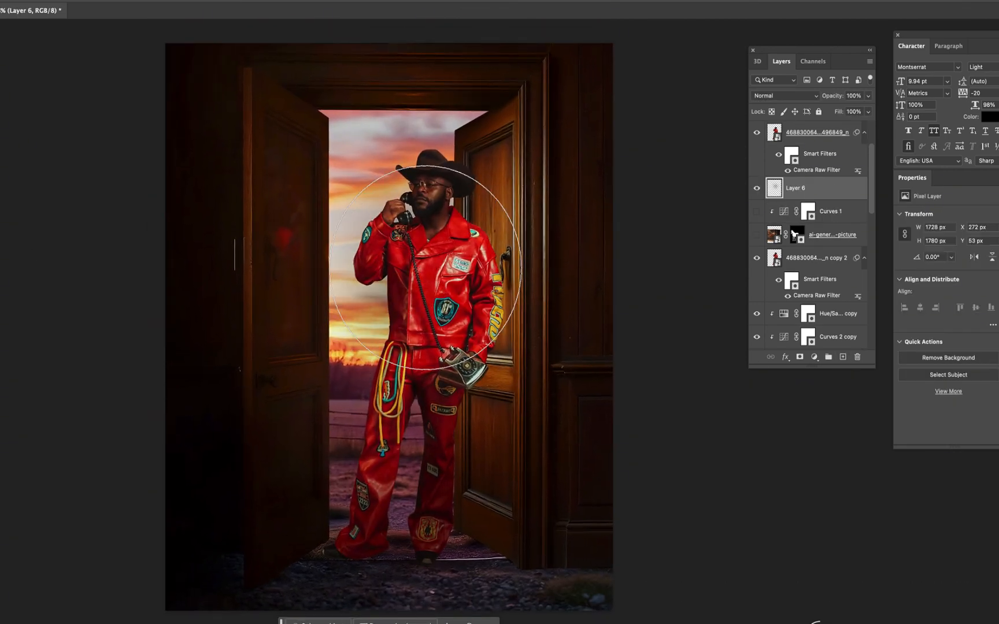
# Undo the existing dabs on Layer 6 and try soft orange dabs over the man's chest and waist
pyautogui.press('super+z')
pyautogui.click(460, 272)
pyautogui.press('super+z')
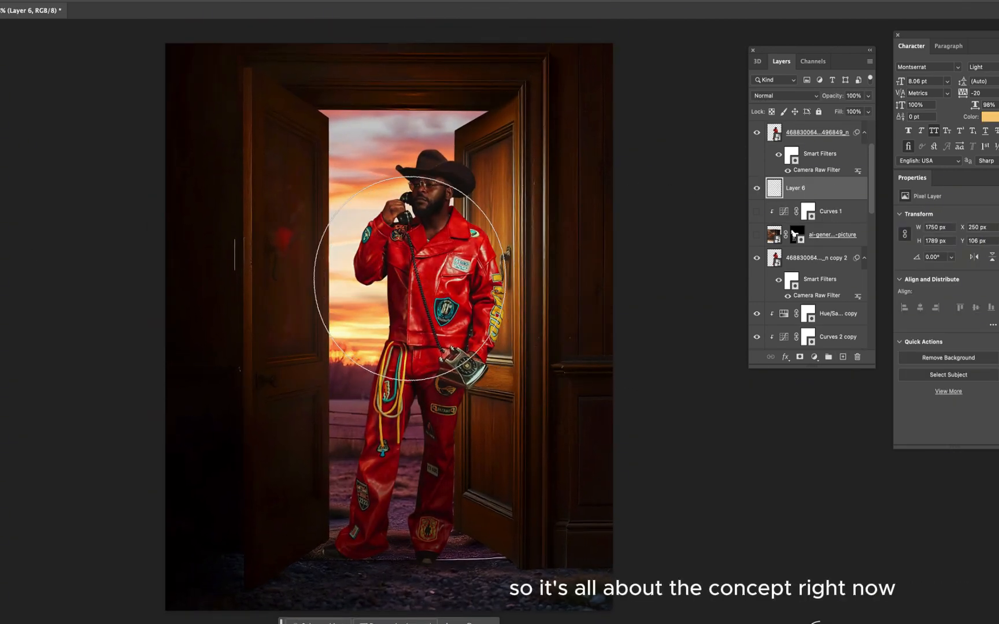
pyautogui.click(405, 248)
pyautogui.scroll(-2, 415, 226)
pyautogui.click(402, 377)
pyautogui.scroll(-1, 432, 252)
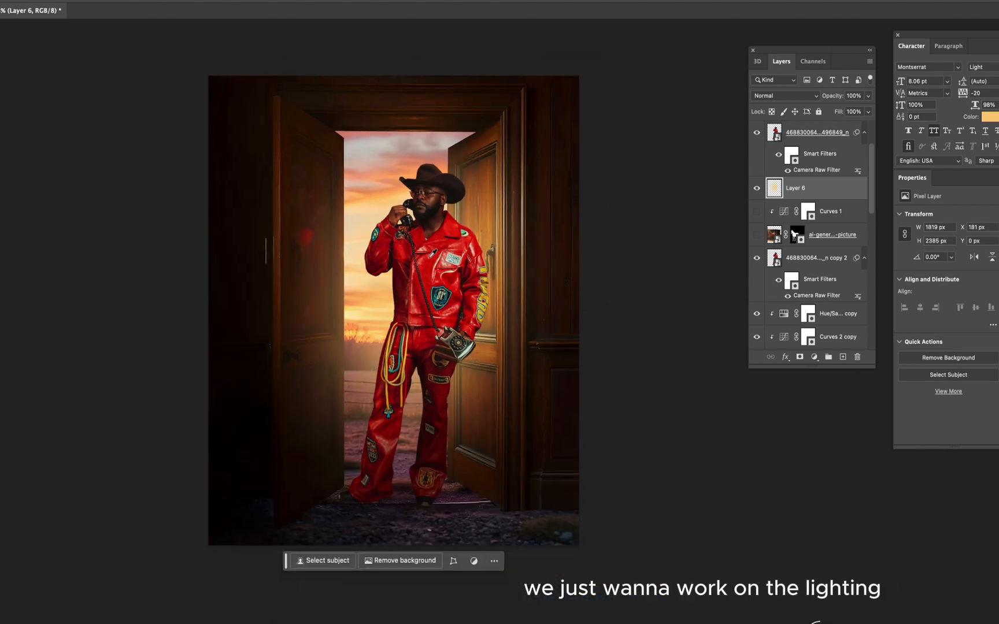
# Preview blend modes such as Linear Light on the orange glow layer, keep Normal, and delete the layer
pyautogui.click(791, 94)
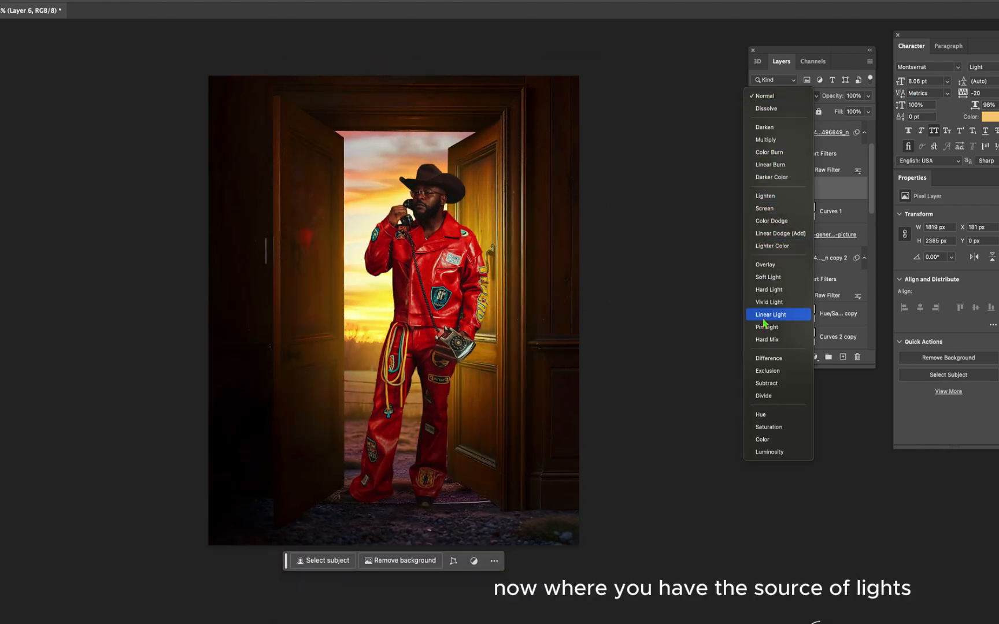
pyautogui.click(670, 348)
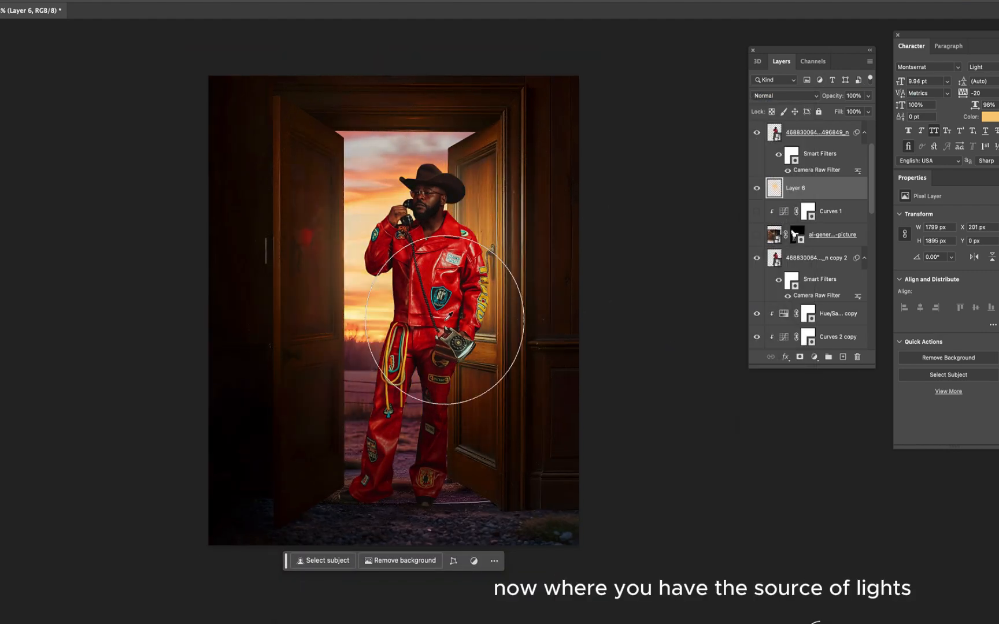
pyautogui.press('Delete')
pyautogui.scroll(1, 831, 182)
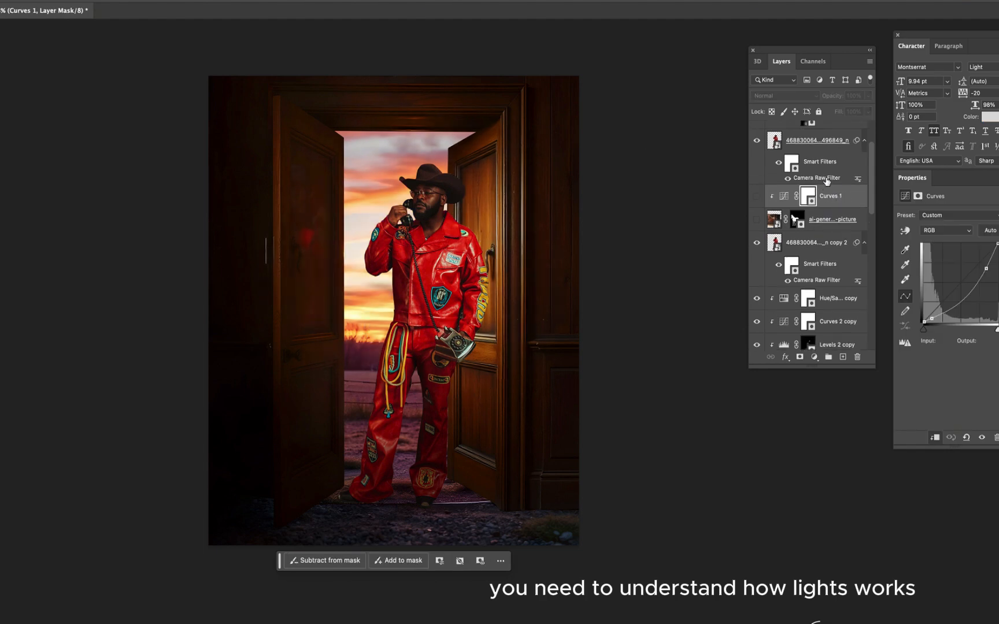
# Add a new layer above Curves 1 and paint a small soft orange dab on the man's chest, about 485 by 483 px
pyautogui.click(843, 356)
pyautogui.scroll(5, 388, 315)
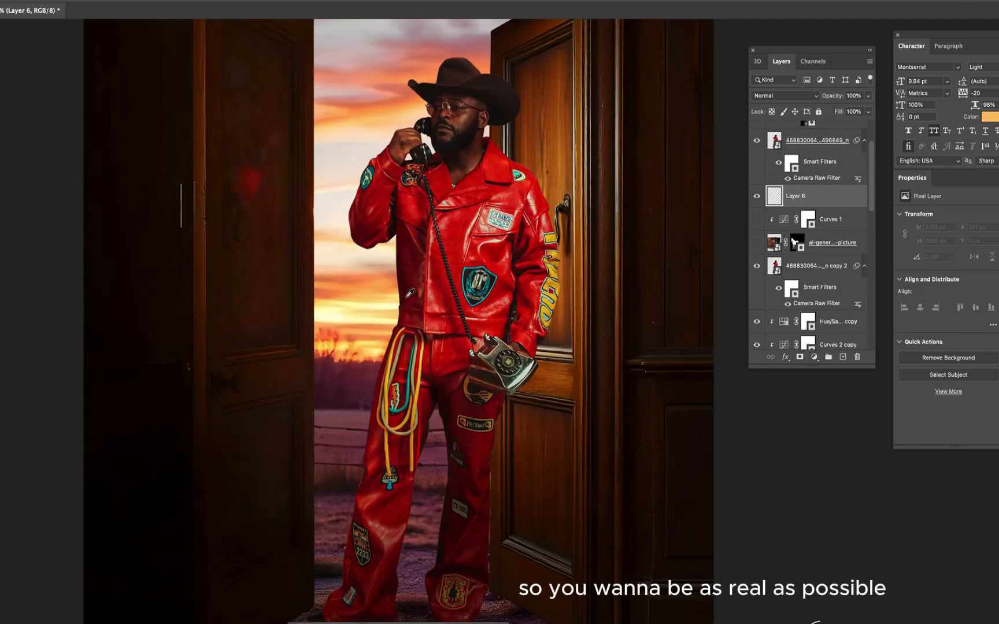
pyautogui.scroll(-2, 416, 324)
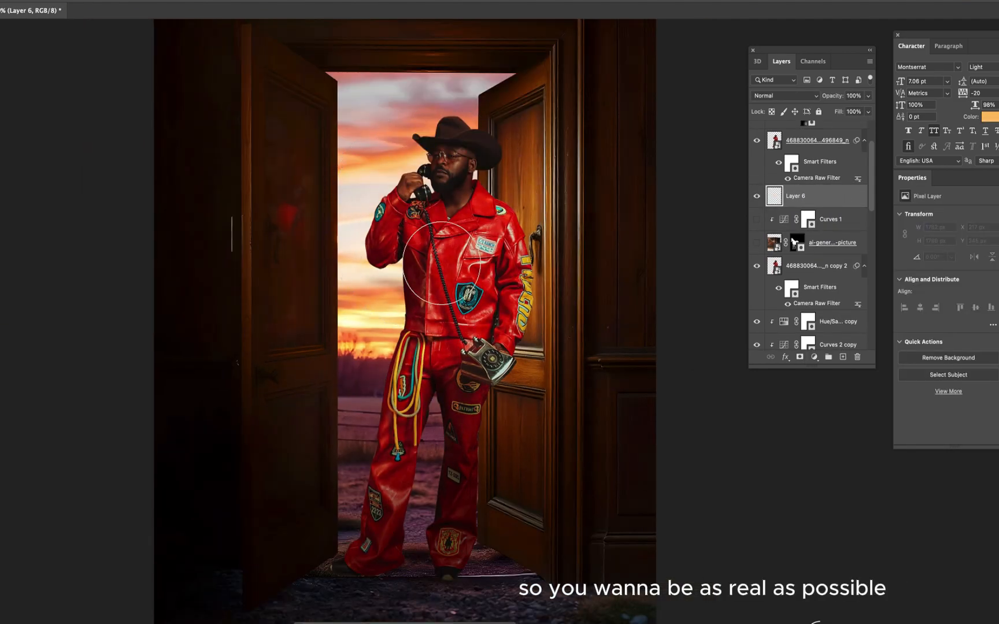
pyautogui.click(442, 263)
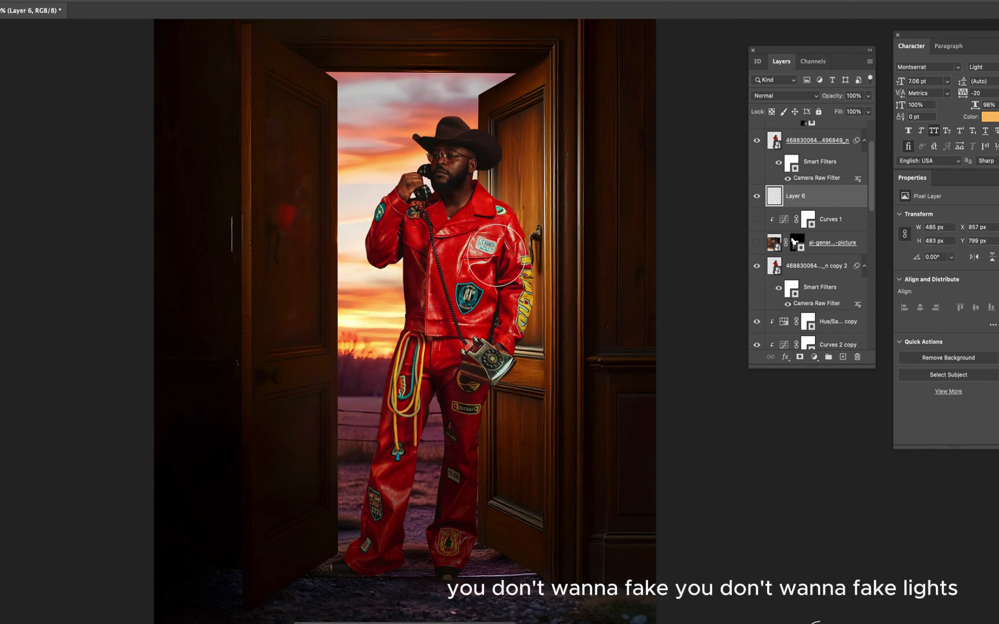
pyautogui.scroll(-1, 486, 249)
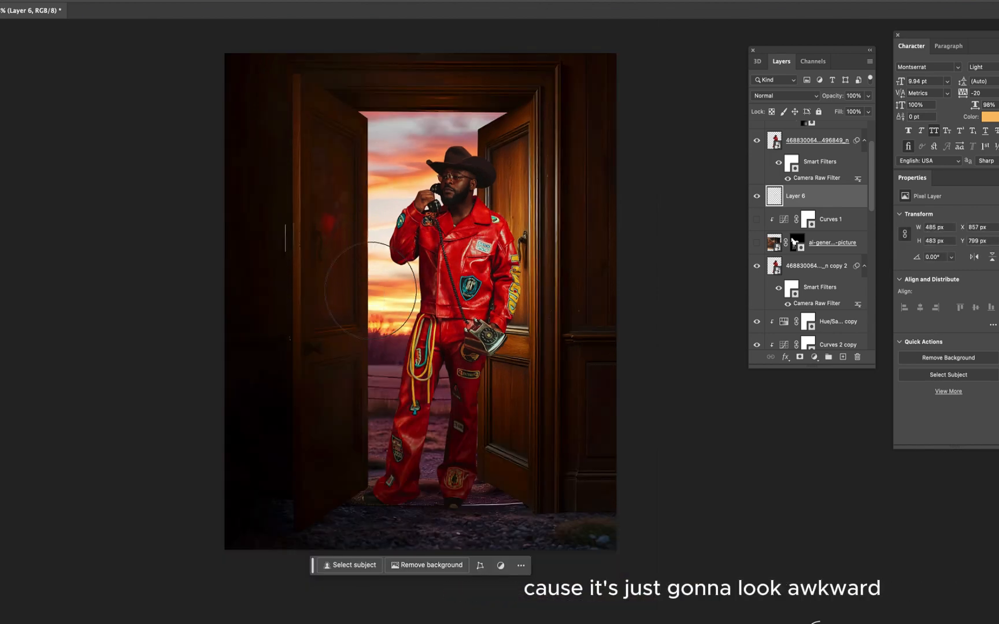
# Replace a trial dab with a large soft orange glow around the man's upper body, extending the layer's paint to about 1954 by 1776 px
pyautogui.click(405, 261)
pyautogui.press('v')
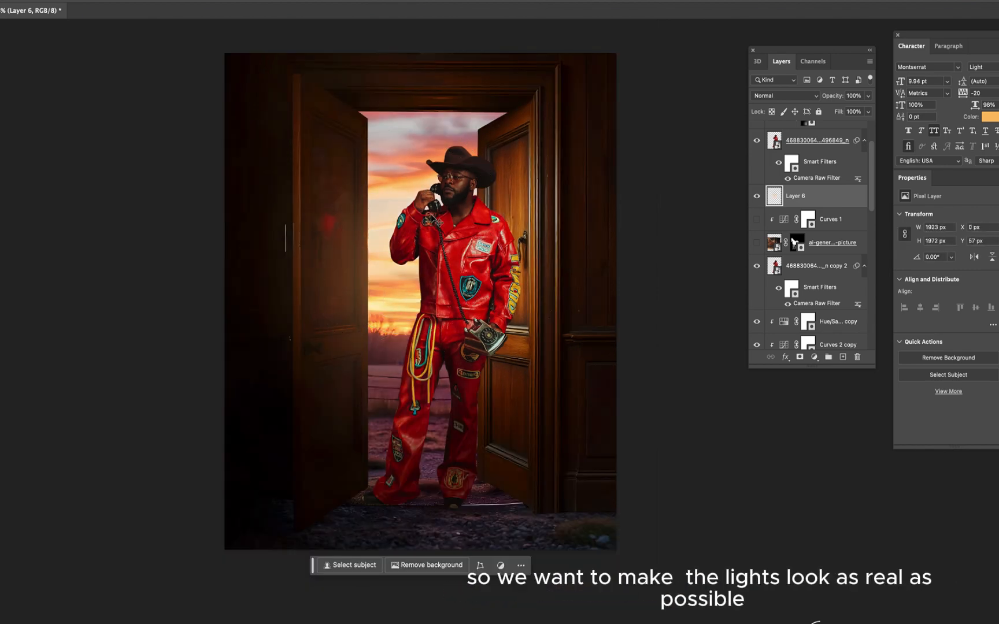
pyautogui.press('super+z')
pyautogui.click(429, 213)
pyautogui.scroll(2, 430, 399)
pyautogui.scroll(2, 509, 326)
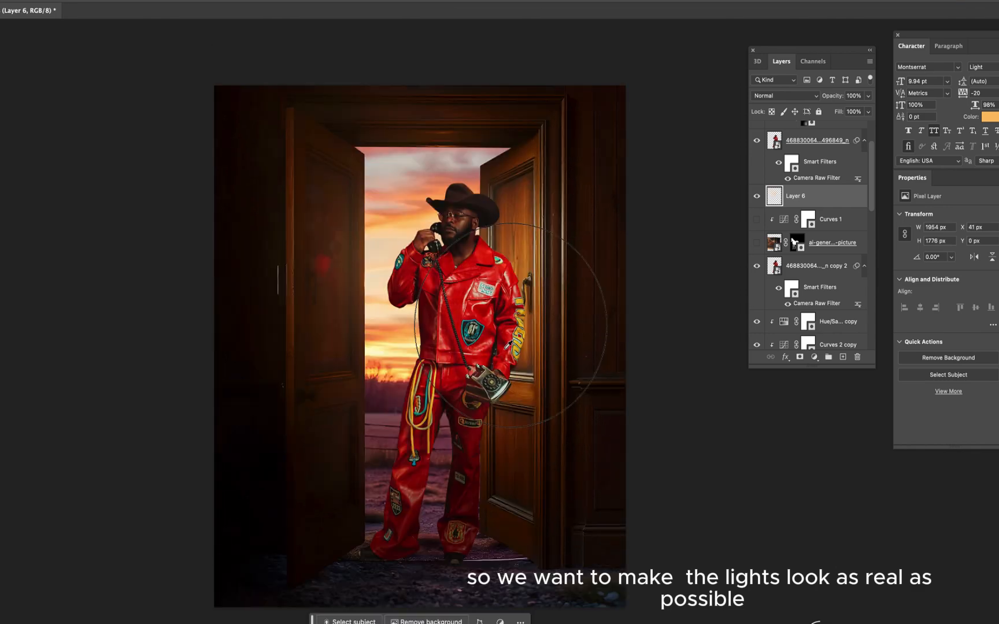
pyautogui.scroll(1, 446, 350)
# Try extra orange dabs over the man's torso and waist, and undo them
pyautogui.click(465, 312)
pyautogui.scroll(-1, 436, 374)
pyautogui.click(441, 402)
pyautogui.press('super+z')
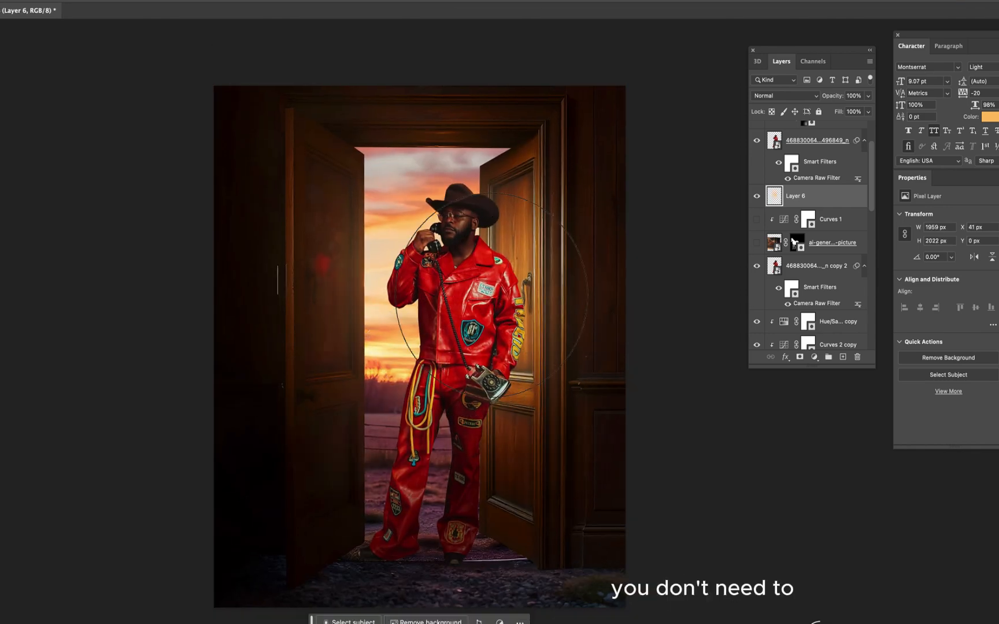
pyautogui.press('super+z')
# Sample orange from the sunset horizon, extend the soft glow over the man's legs to about 1959 by 2385 px, and save the document
pyautogui.click(236, 1)
pyautogui.keyDown('alt'); pyautogui.click(401, 378); pyautogui.keyUp('alt')
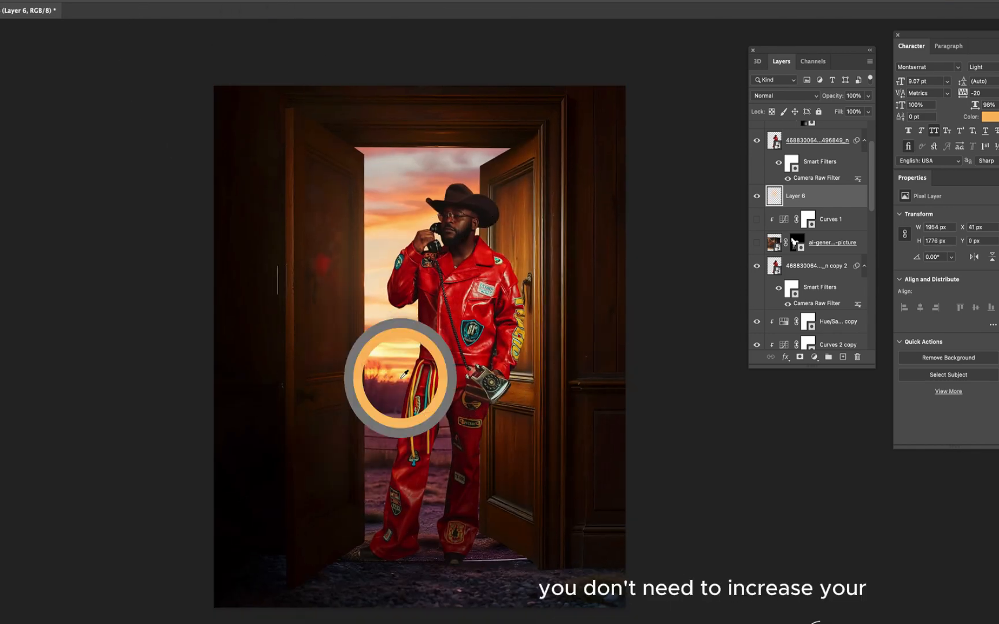
pyautogui.click(434, 403)
pyautogui.click(434, 432)
pyautogui.scroll(-2, 449, 339)
pyautogui.press('super+z')
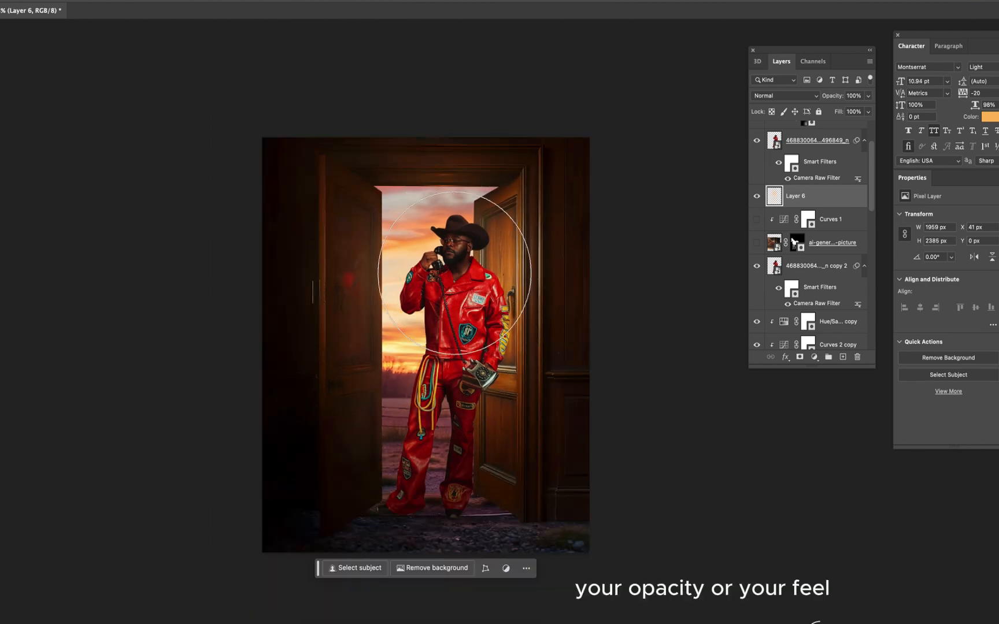
pyautogui.scroll(1, 443, 370)
pyautogui.press('super+s')
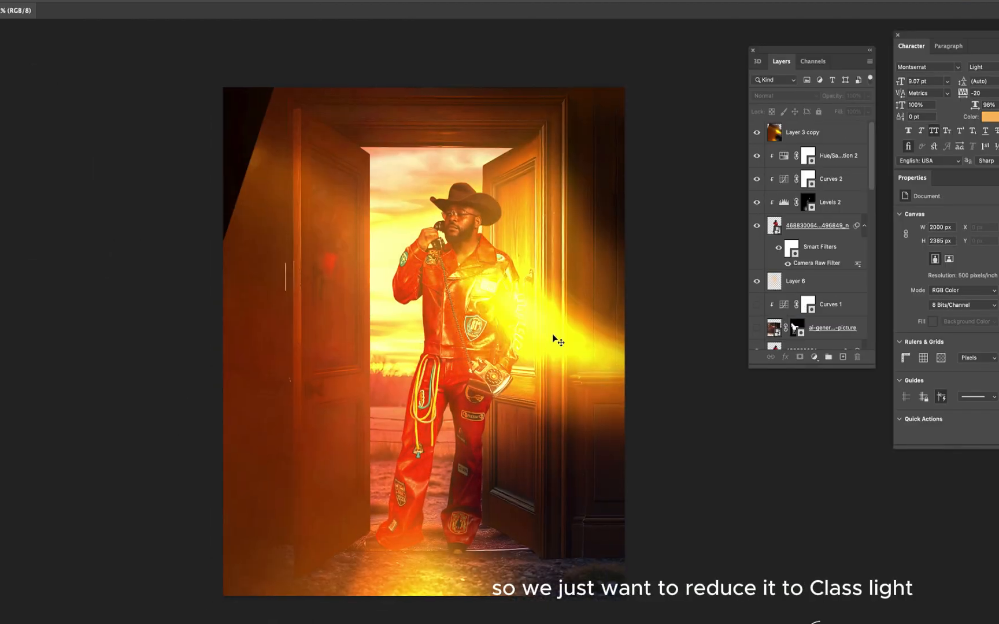
# Reposition the orange light flare toward the open door behind the man and place its layer directly below Layer 6
pyautogui.moveTo(552, 333); pyautogui.dragTo(358, 264)
pyautogui.hotkey('ctrl', 't')
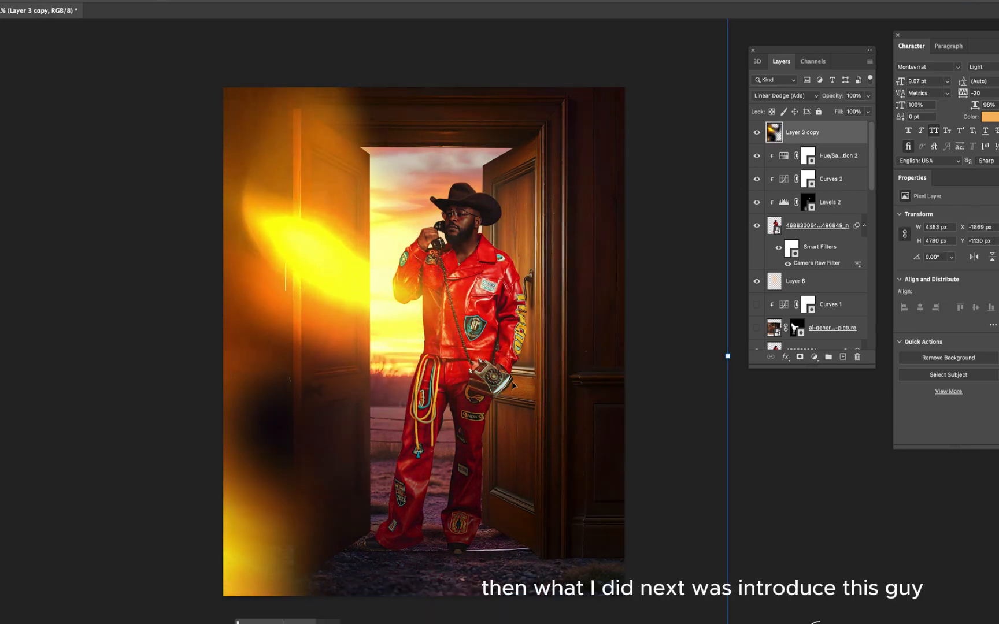
pyautogui.moveTo(489, 353); pyautogui.dragTo(719, 400)
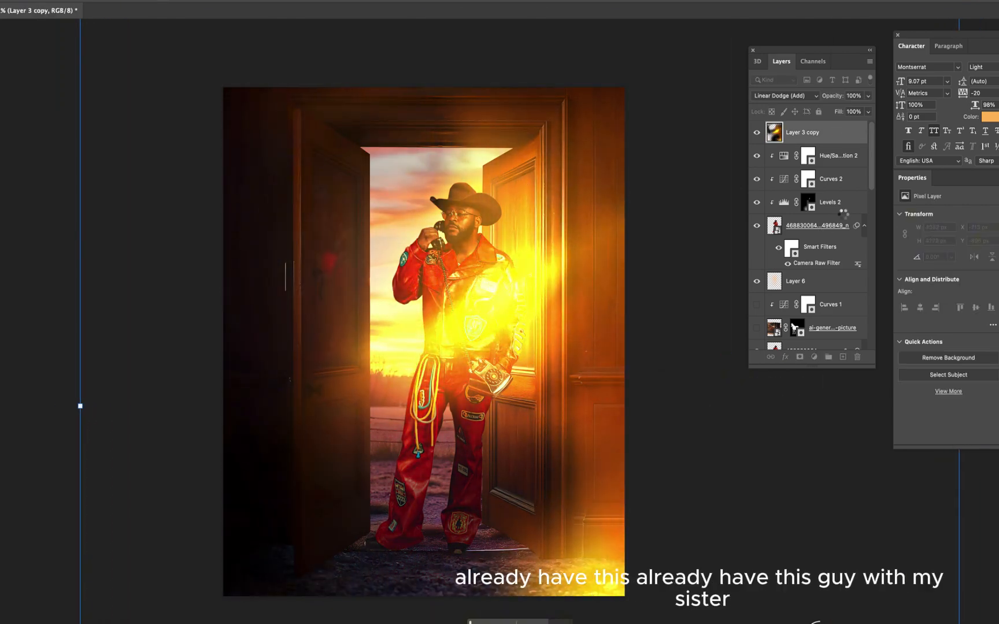
pyautogui.press('Return')
pyautogui.moveTo(829, 134); pyautogui.dragTo(833, 295)
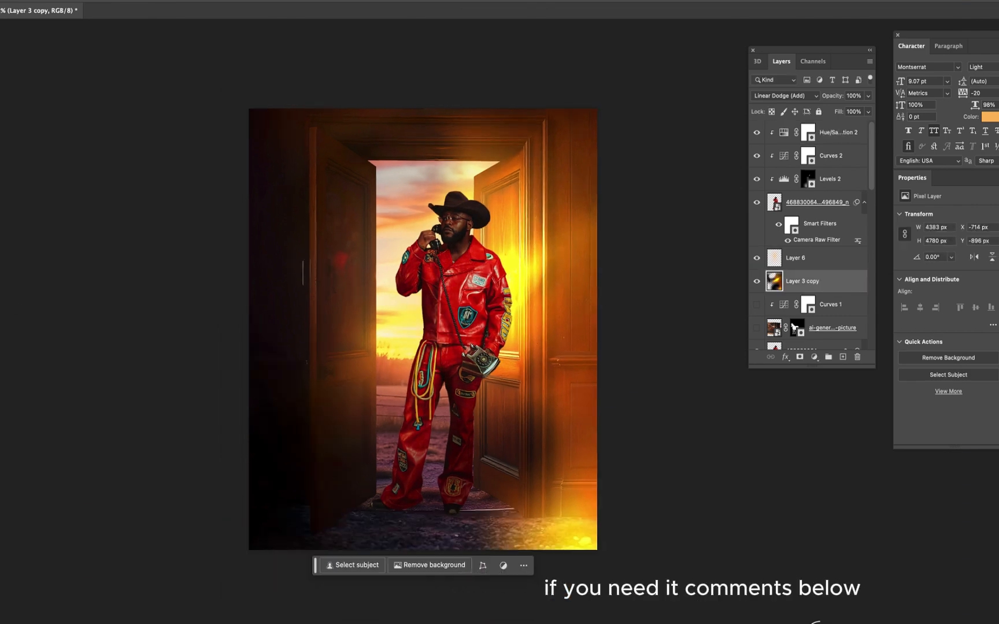
# Erase the flare on Layer 3 copy from the walls, open door and floor, keeping its glow only in the doorway
pyautogui.press(']')
pyautogui.press(']')
pyautogui.press('[')
pyautogui.moveTo(355, 117)
pyautogui.mouseDown()
pyautogui.moveTo(255, 139)
pyautogui.moveTo(284, 101)
pyautogui.mouseUp()
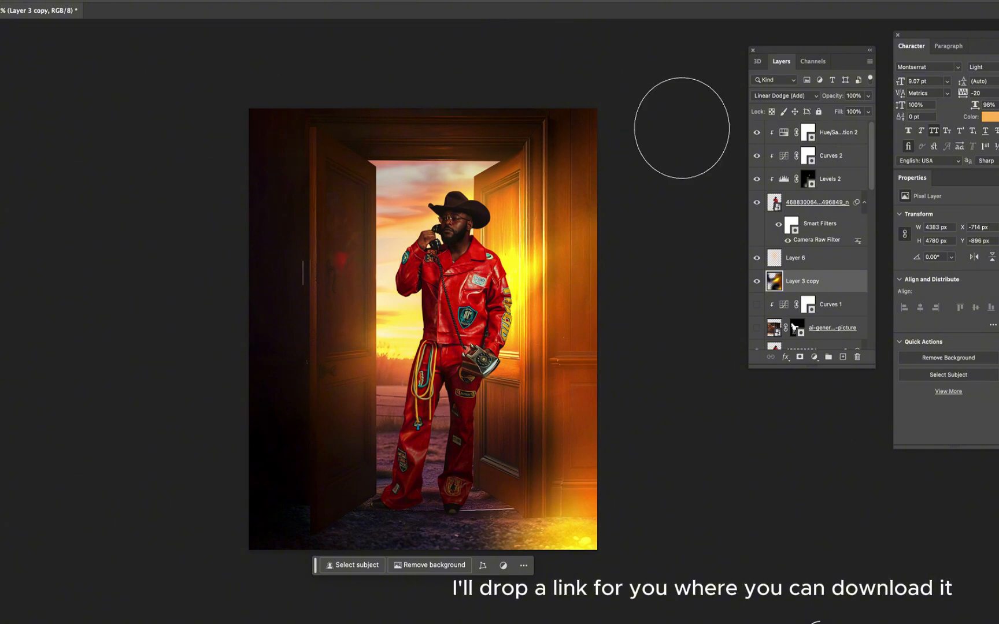
pyautogui.moveTo(423, 65)
pyautogui.mouseDown()
pyautogui.moveTo(573, 330)
pyautogui.moveTo(598, 592)
pyautogui.moveTo(610, 601)
pyautogui.moveTo(513, 525)
pyautogui.moveTo(575, 531)
pyautogui.moveTo(558, 246)
pyautogui.moveTo(529, 196)
pyautogui.moveTo(557, 419)
pyautogui.moveTo(544, 326)
pyautogui.mouseUp()
pyautogui.scroll(3, 545, 327)
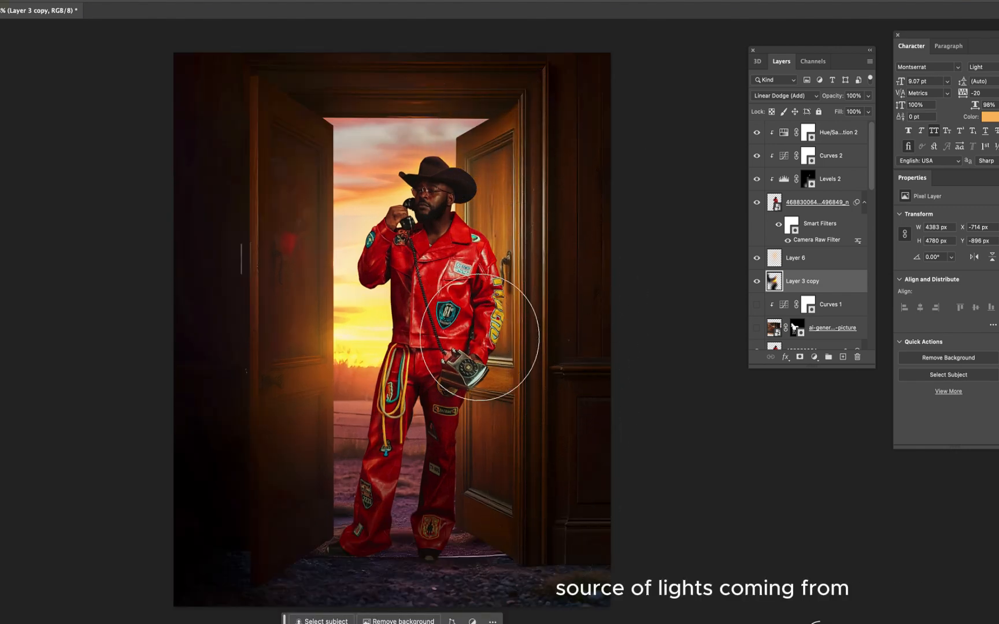
pyautogui.scroll(-1, 469, 353)
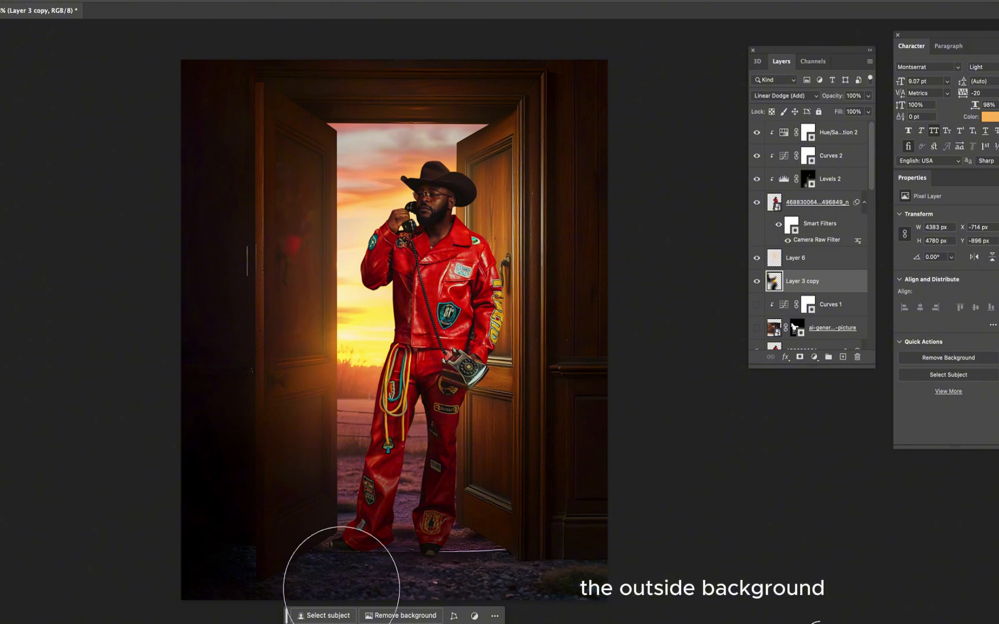
pyautogui.scroll(-3, 441, 202)
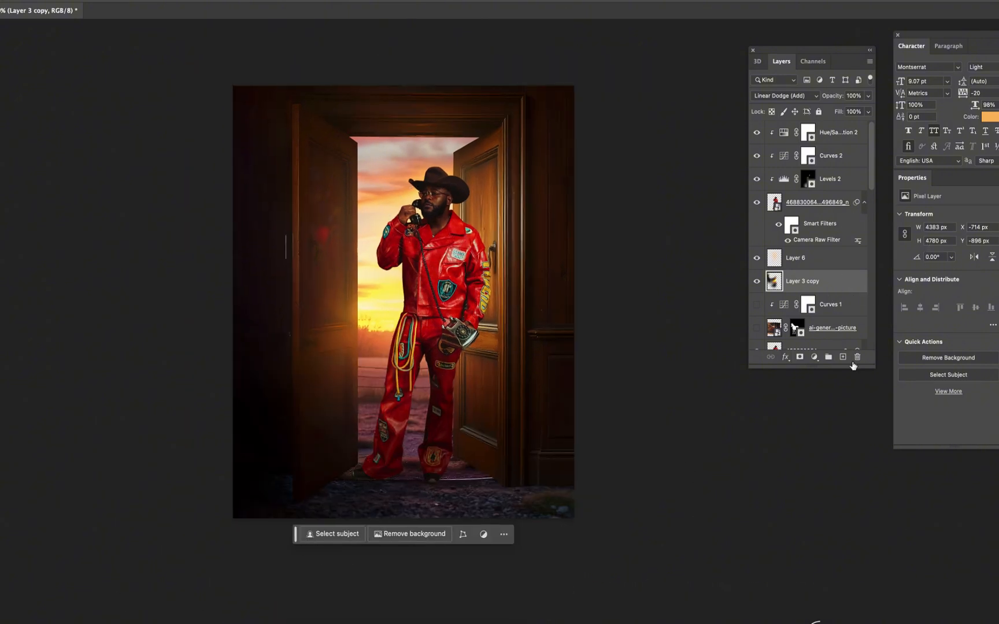
# Add a new layer above Layer 3 copy and paint black across the foreground floor to darken it
pyautogui.click(843, 357)
pyautogui.press('d')
pyautogui.moveTo(295, 571)
pyautogui.mouseDown()
pyautogui.moveTo(605, 573)
pyautogui.moveTo(563, 491)
pyautogui.mouseUp()
pyautogui.scroll(1, 686, 522)
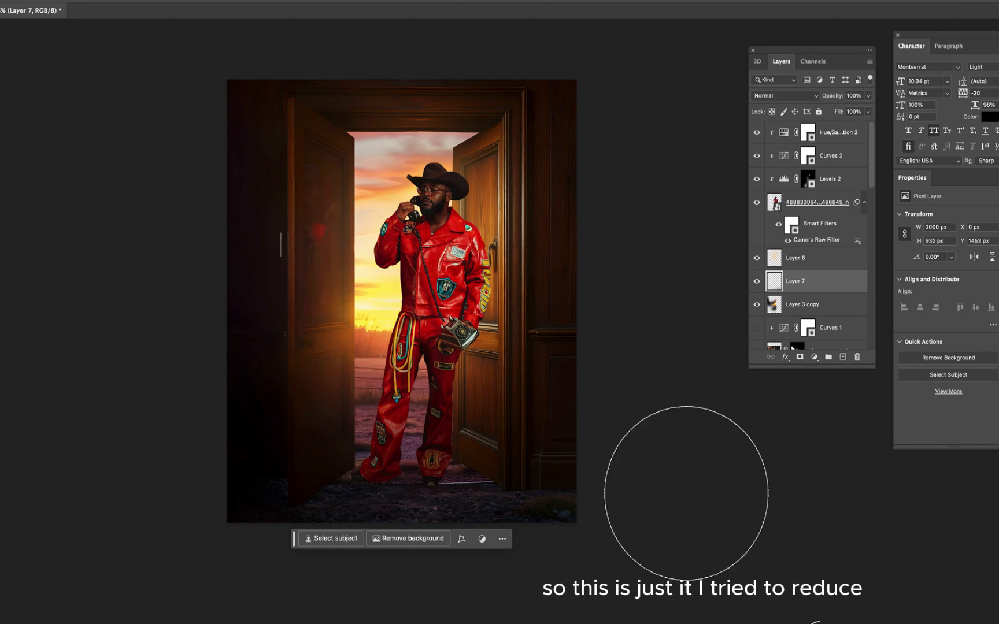
# Deselect the painted layer and save the document
pyautogui.scroll(3, 687, 492)
pyautogui.press('v')
pyautogui.click(58, 271)
pyautogui.hotkey('ctrl', 's')
pyautogui.scroll(-1, 399, 318)
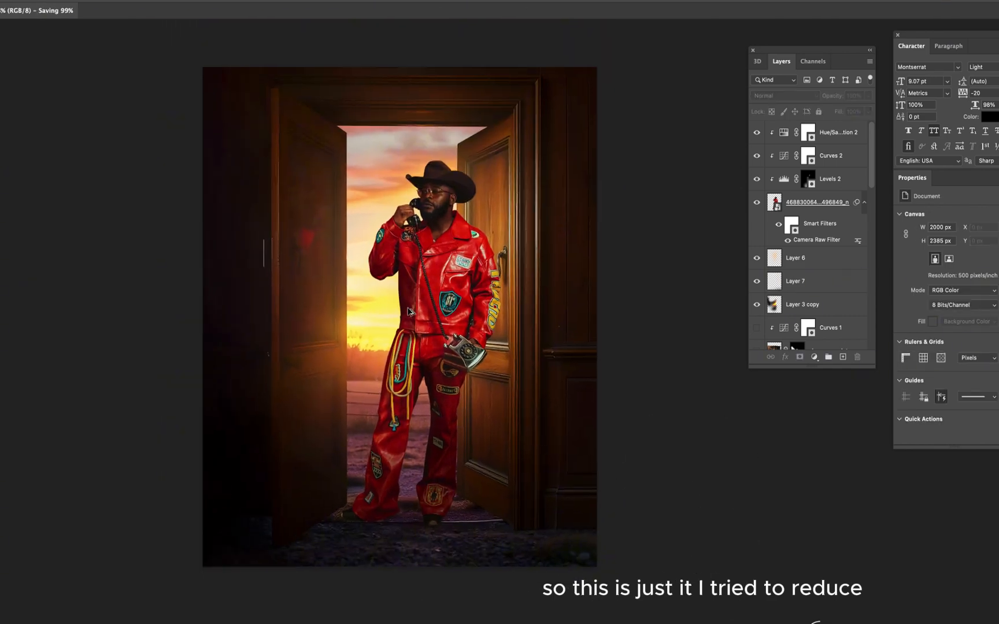
# Set the fill of the Hue/Saturation 2 copy 2 layer to 62%, keeping its Normal blend mode
pyautogui.click(368, 339)
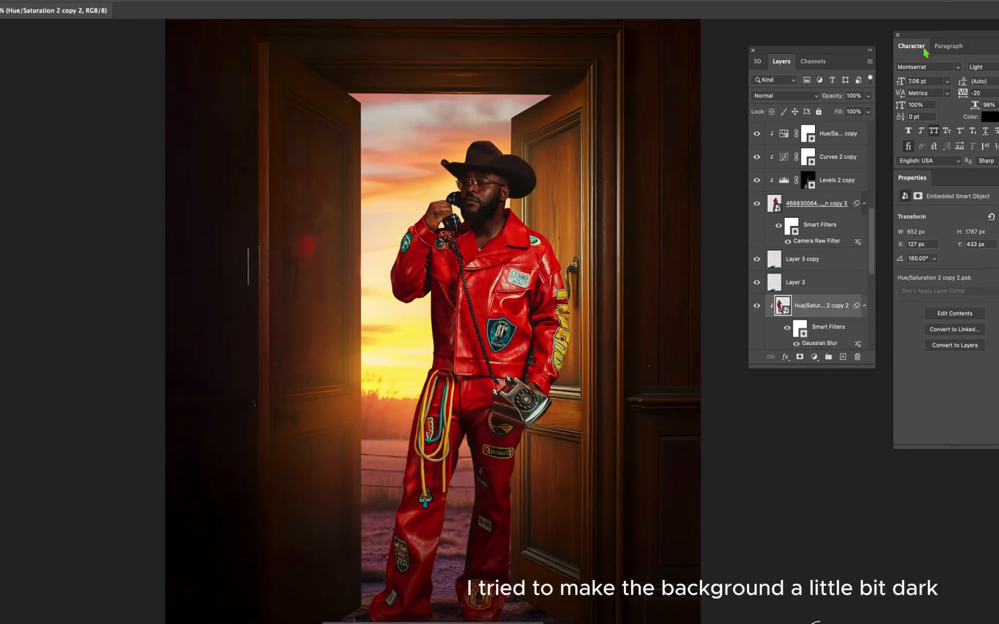
pyautogui.click(785, 95)
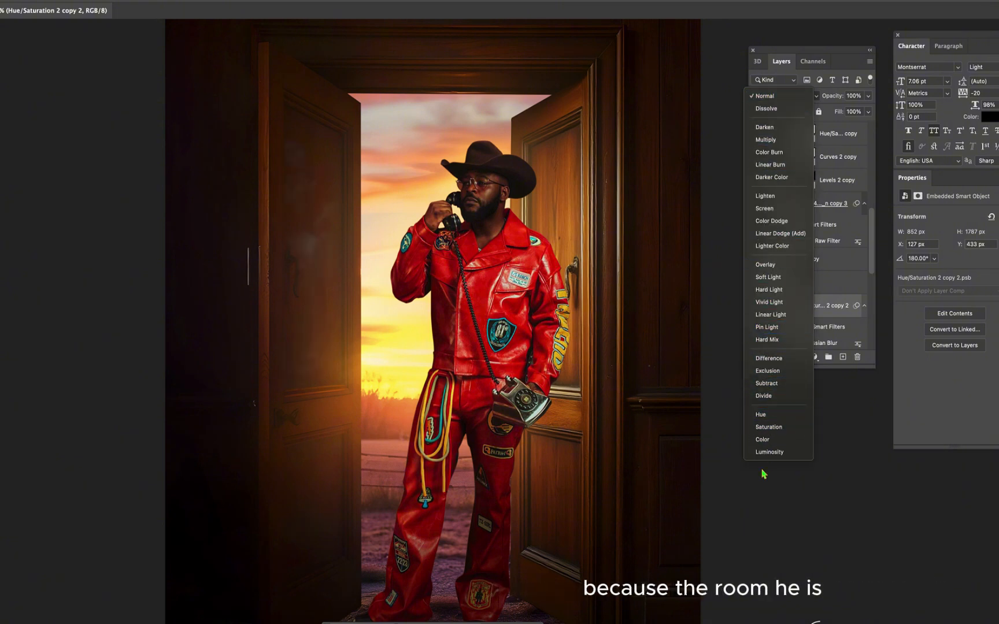
pyautogui.click(703, 232)
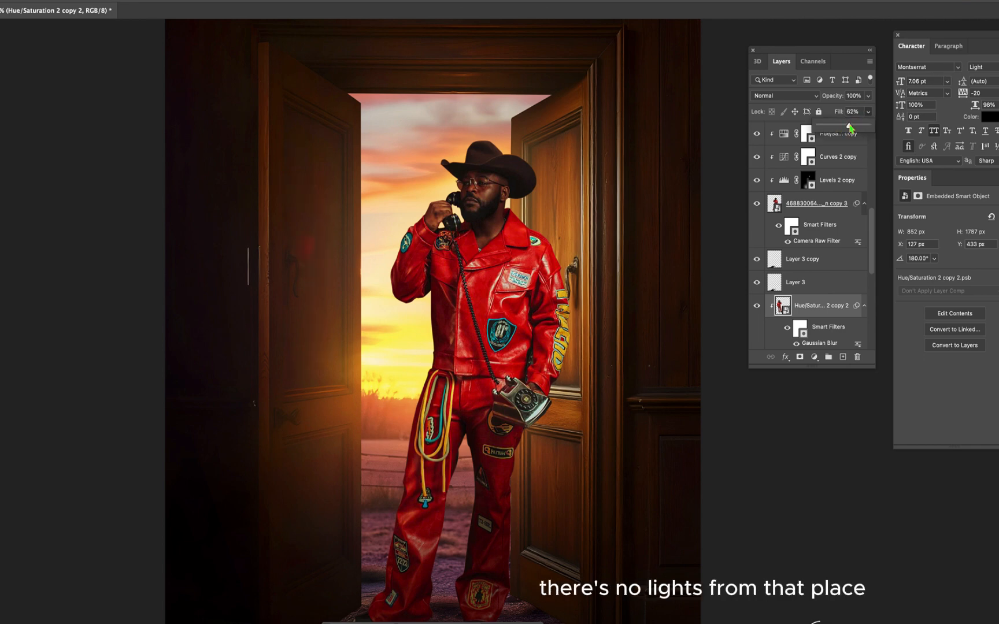
# Toggle the clipping of the Hue/Saturation 2 copy 2 layer off and on again to compare its effect
pyautogui.click(818, 307)
pyautogui.press('alt+super+g')
pyautogui.press('alt+super+g')
pyautogui.scroll(-3, 804, 300)
pyautogui.click(824, 364)
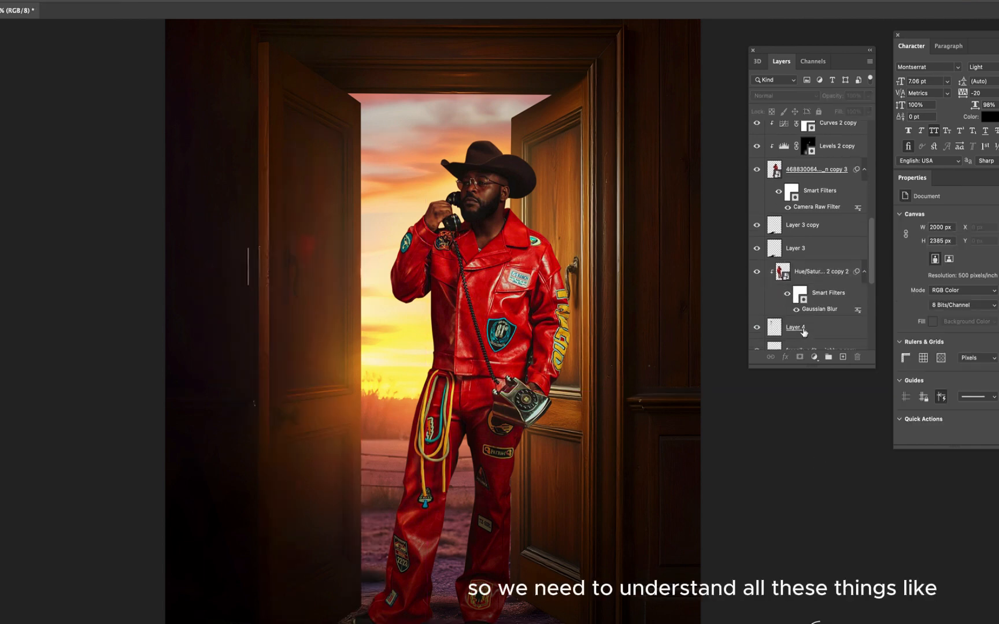
pyautogui.click(807, 276)
pyautogui.scroll(-5, 337, 286)
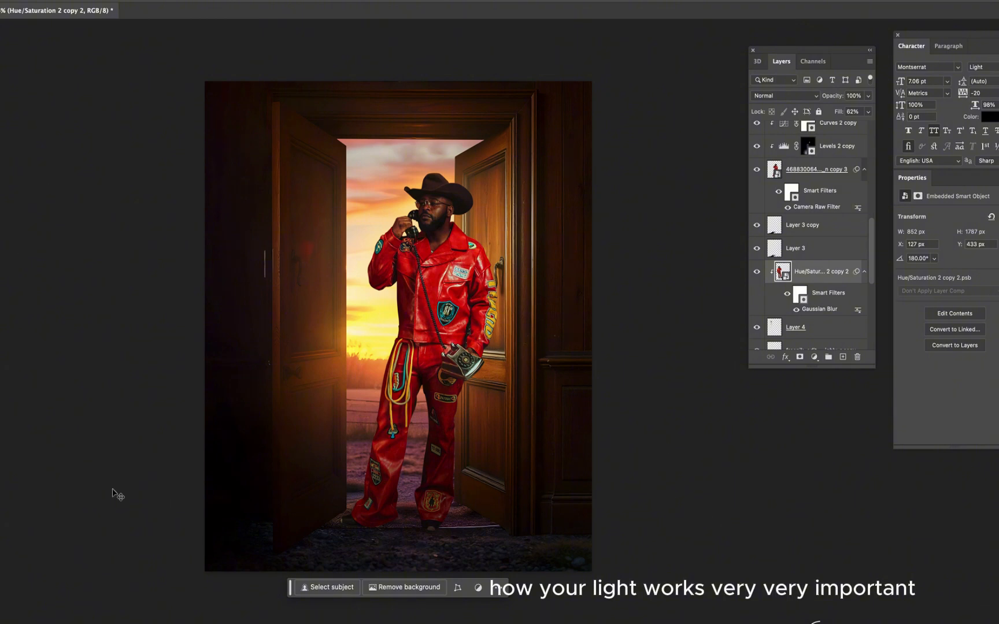
pyautogui.click(114, 491)
# Add a new layer clipped to the man's photo layer and ready the Brush tool for painting light
pyautogui.scroll(3, 433, 335)
pyautogui.click(432, 375)
pyautogui.scroll(3, 830, 150)
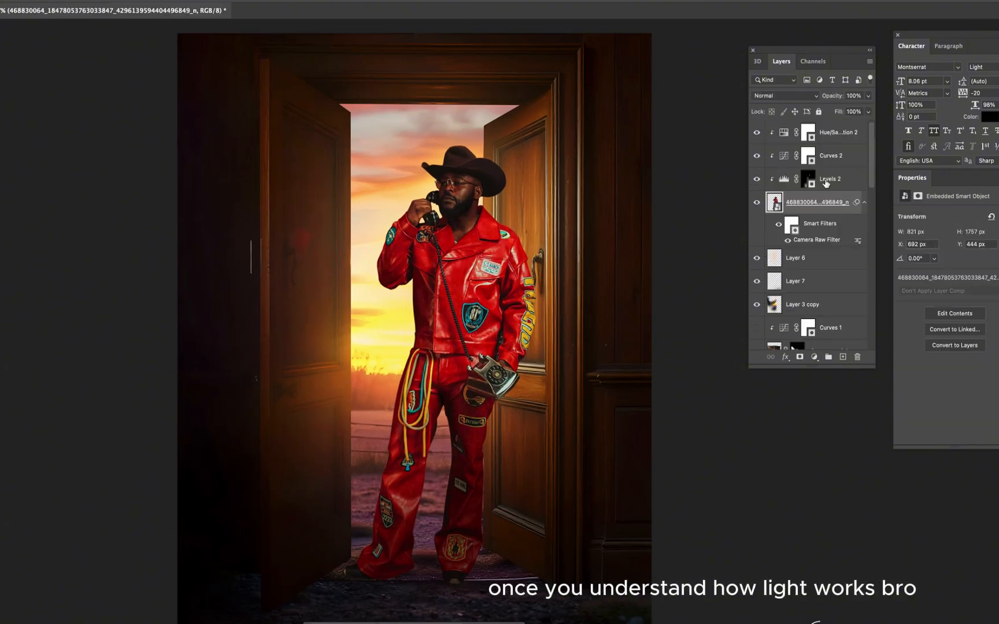
pyautogui.click(840, 357)
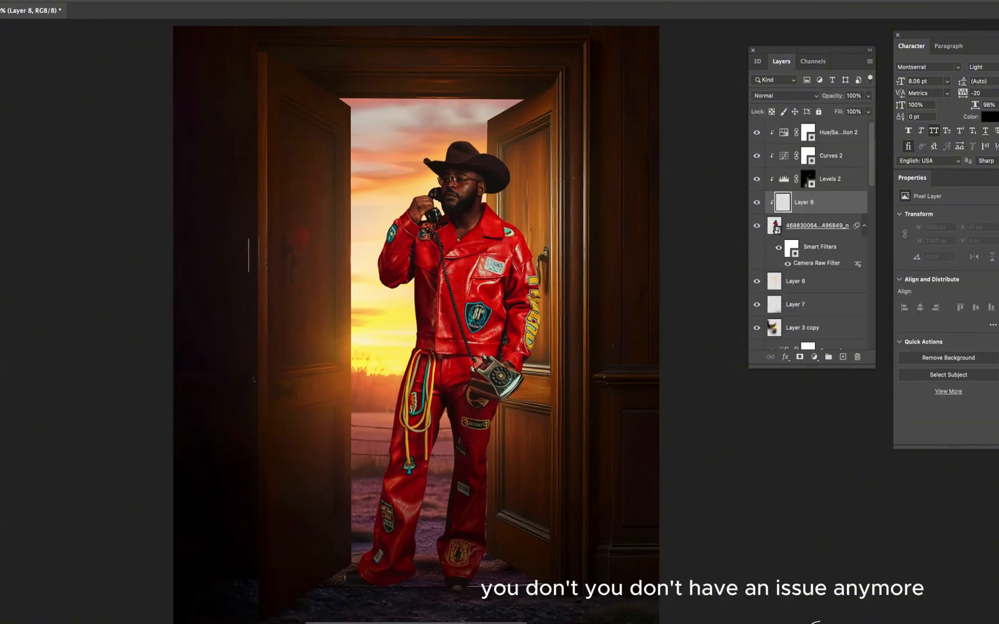
pyautogui.press('b')
pyautogui.scroll(2, 405, 326)
pyautogui.rightClick(414, 331)
pyautogui.press('Escape')
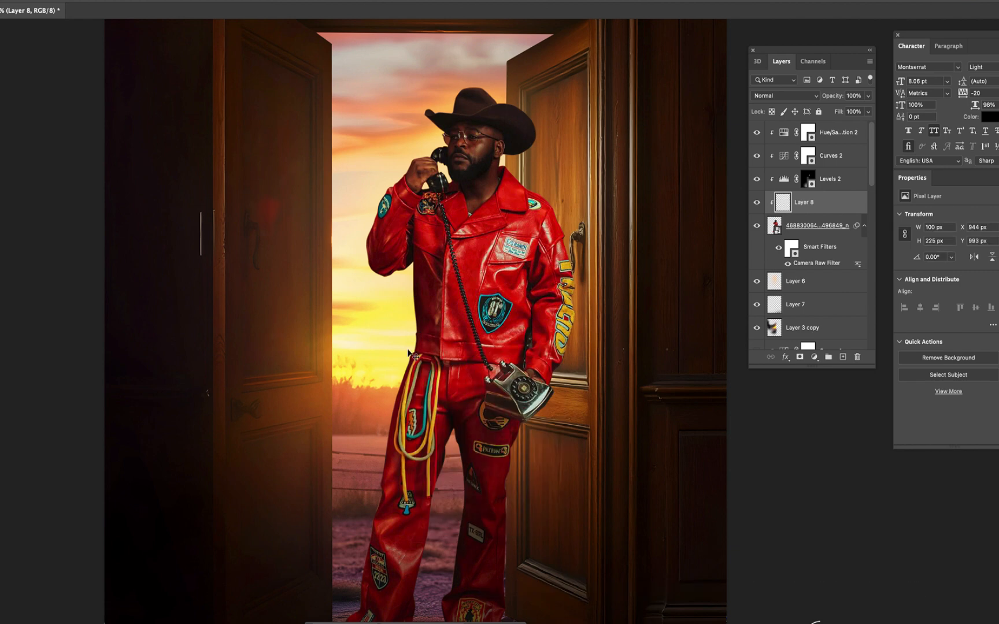
# Try painting yellow light along the man's jacket and trouser edges, and undo the strokes
pyautogui.scroll(3, 408, 289)
pyautogui.moveTo(409, 271); pyautogui.dragTo(412, 354)
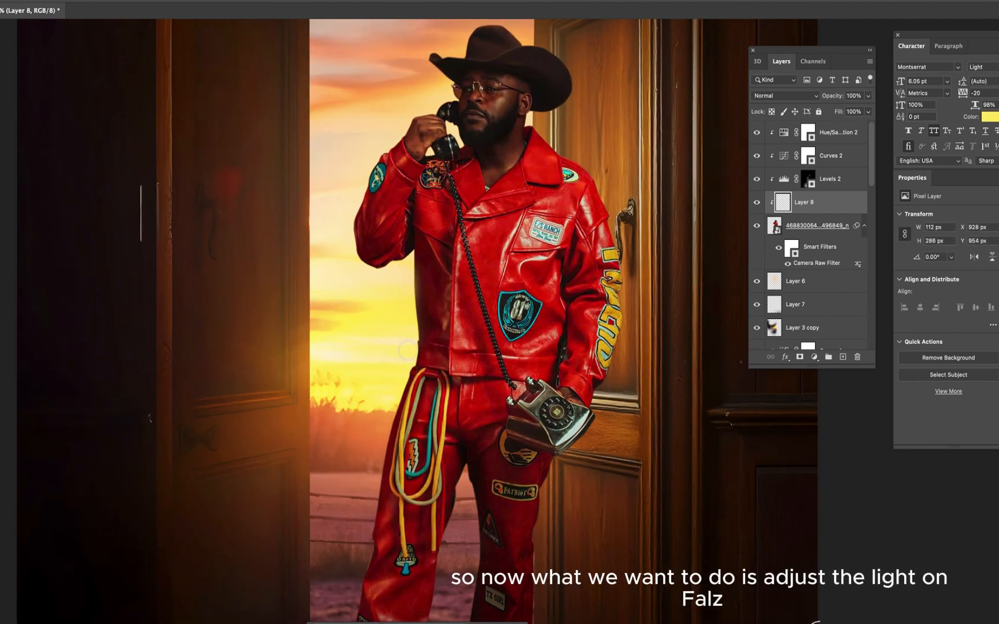
pyautogui.press('super+z')
pyautogui.scroll(3, 378, 326)
pyautogui.moveTo(415, 241); pyautogui.dragTo(406, 435)
pyautogui.scroll(-3, 396, 308)
pyautogui.press('super+z')
# Paint a yellow rim light down the sky-facing edge of the man's jacket and trousers on Layer 8
pyautogui.scroll(3, 387, 436)
pyautogui.moveTo(427, 319); pyautogui.dragTo(389, 528)
pyautogui.scroll(-5, 499, 150)
pyautogui.scroll(4, 523, 180)
pyautogui.scroll(-1, 501, 160)
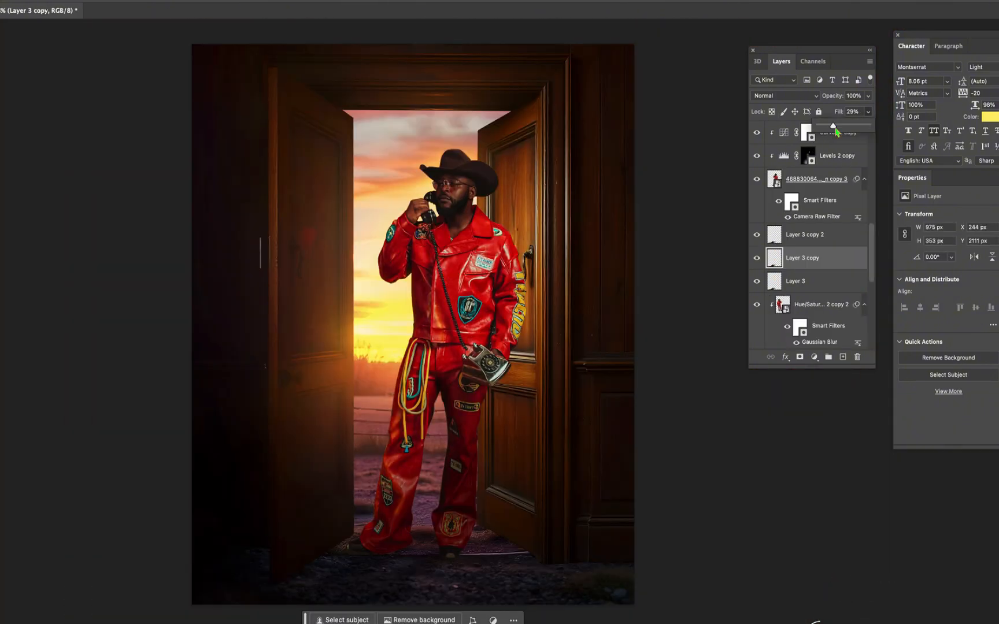
# Lower the fill of the floor shadow on the Normal-mode Layer 3 copy and inspect the shadow around the shoes
pyautogui.moveTo(836, 131)
pyautogui.mouseDown()
pyautogui.moveTo(823, 128)
pyautogui.moveTo(863, 130)
pyautogui.moveTo(829, 128)
pyautogui.mouseUp()
pyautogui.click(729, 496)
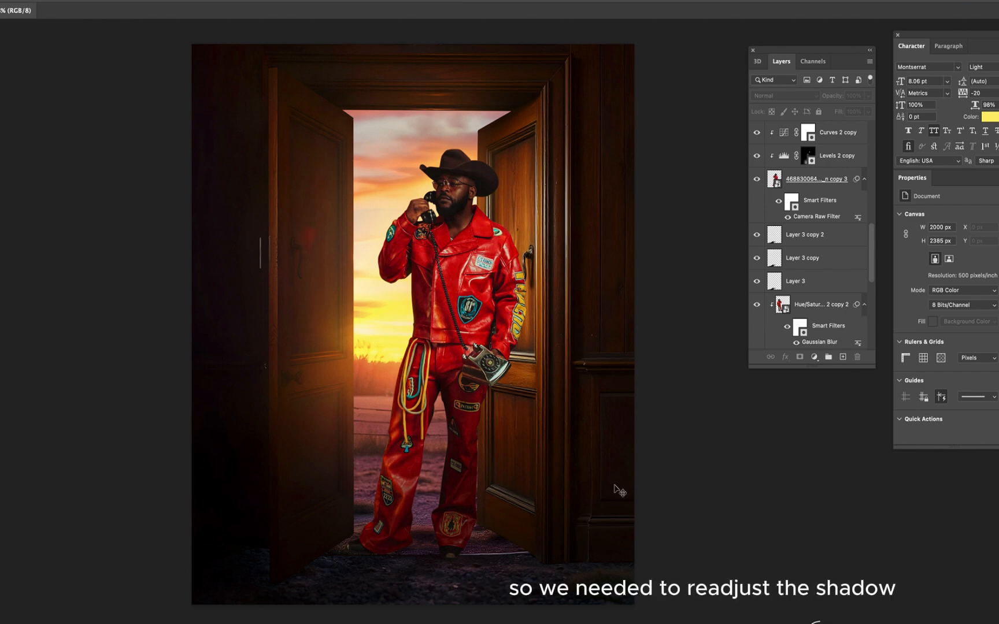
pyautogui.scroll(6, 504, 448)
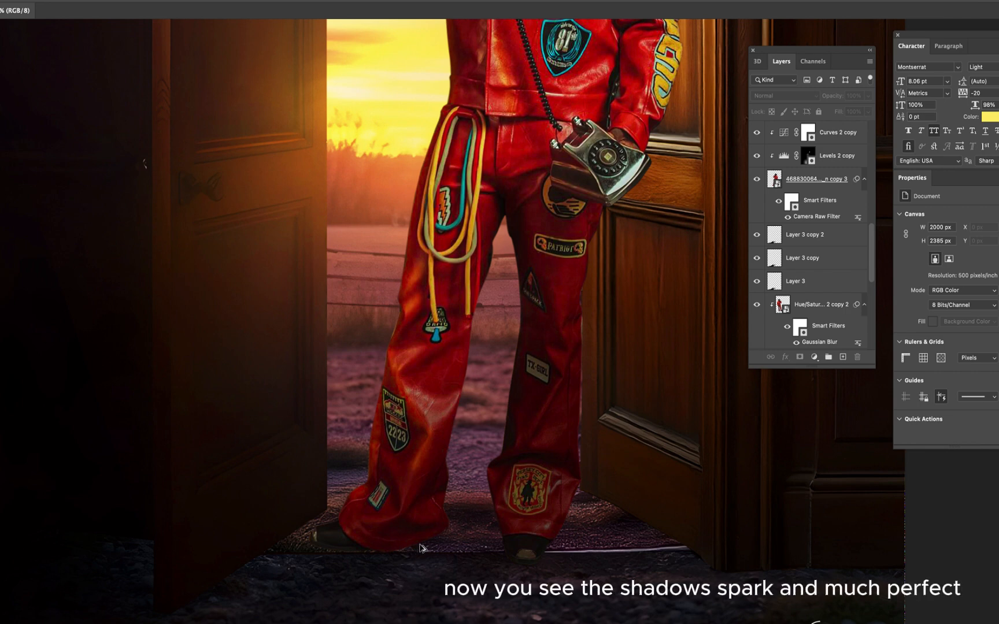
pyautogui.scroll(-6, 406, 425)
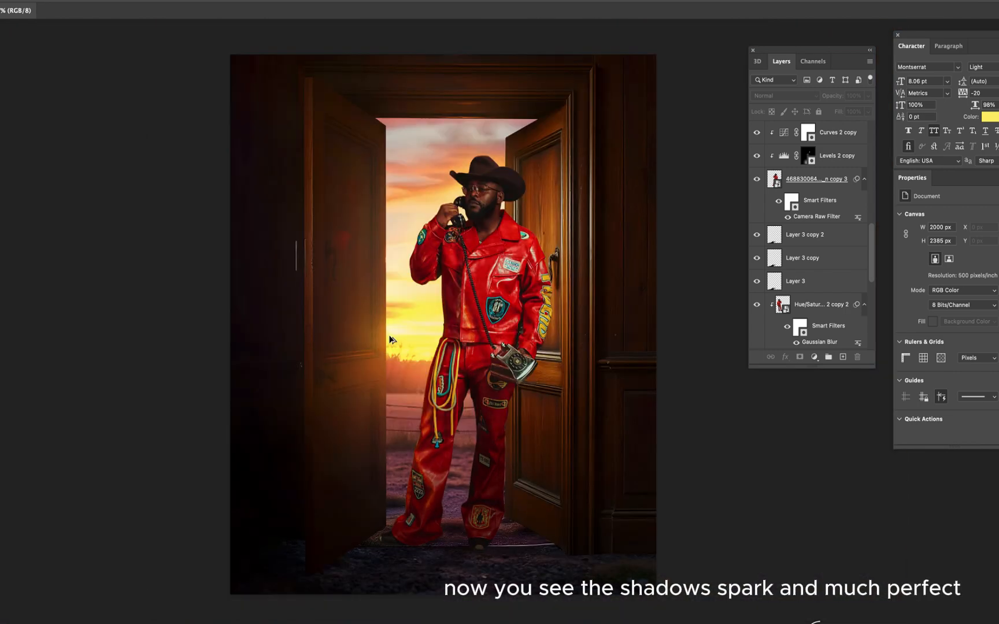
# Delete Layer 6, the soft glow layer behind the man, and select the flare on Layer 3 copy
pyautogui.moveTo(403, 342); pyautogui.dragTo(102, 294)
pyautogui.scroll(-3, 266, 283)
pyautogui.press('super+z')
pyautogui.scroll(1, 351, 296)
pyautogui.press('Delete')
pyautogui.scroll(3, 400, 296)
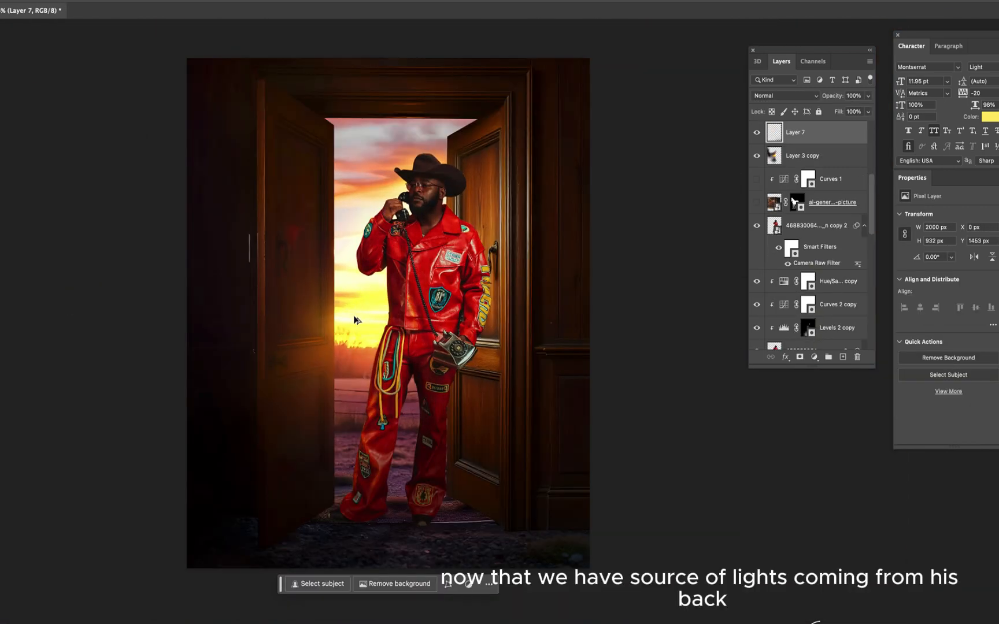
pyautogui.moveTo(354, 226); pyautogui.dragTo(336, 324)
pyautogui.scroll(1, 336, 325)
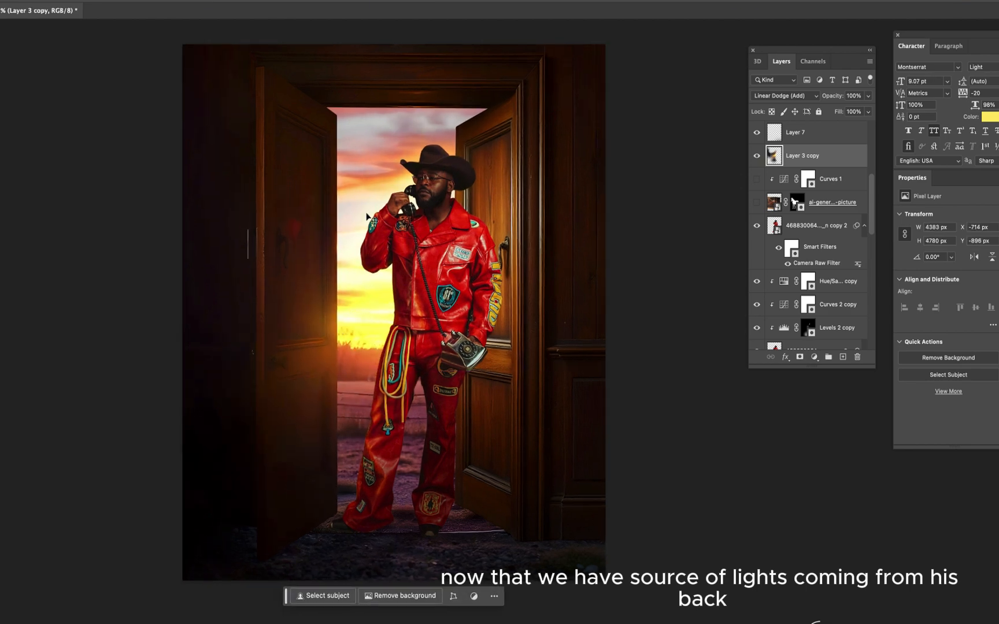
# Lasso the leftover fringe between the phone handset and beard and delete it, rasterizing the man's smart object
pyautogui.scroll(6, 367, 217)
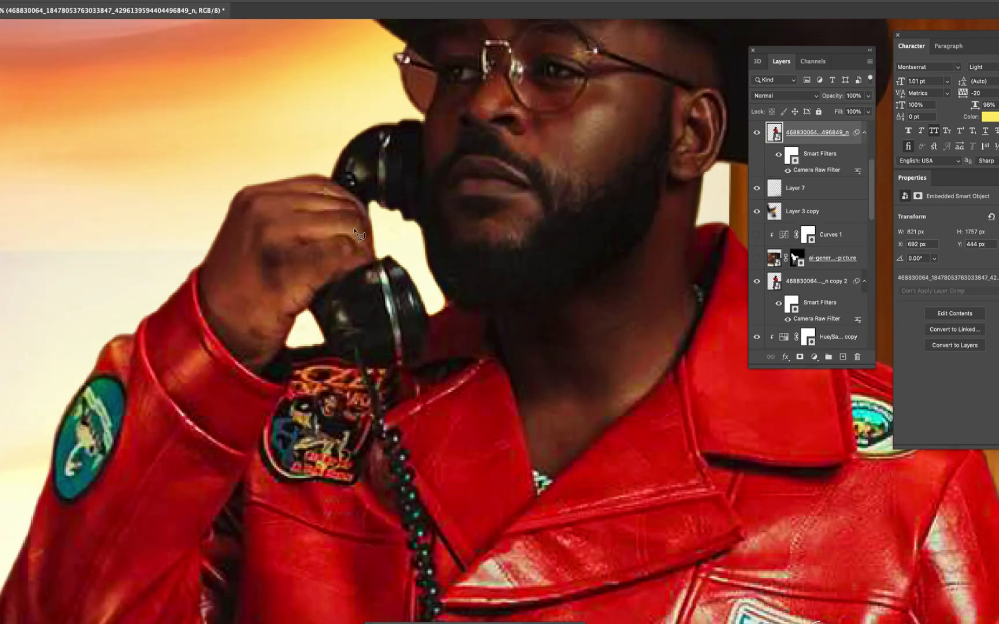
pyautogui.scroll(3, 411, 218)
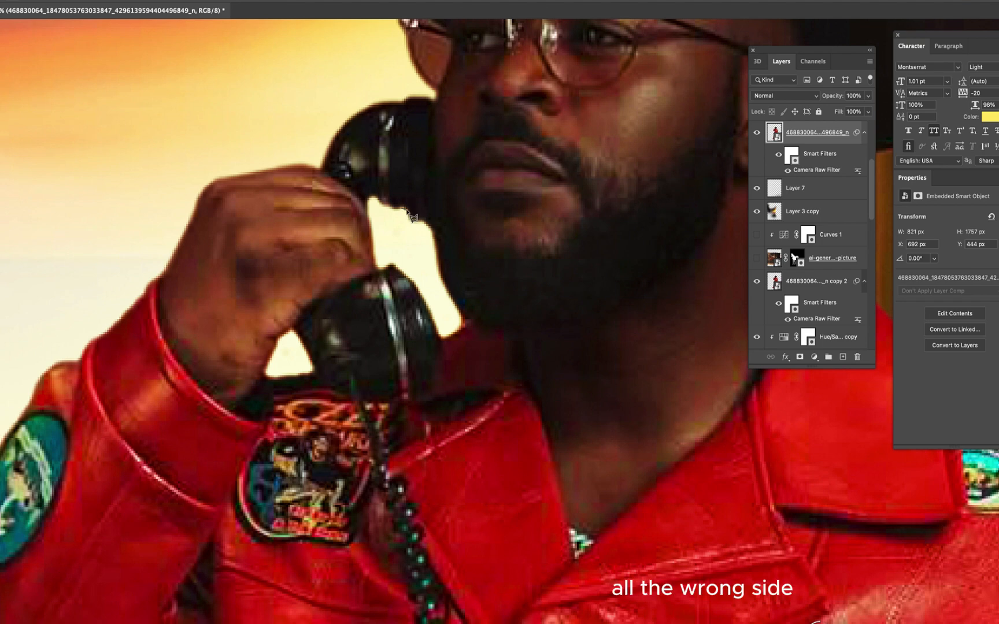
pyautogui.moveTo(431, 224)
pyautogui.mouseDown()
pyautogui.moveTo(407, 235)
pyautogui.moveTo(403, 215)
pyautogui.mouseUp()
pyautogui.press('Delete')
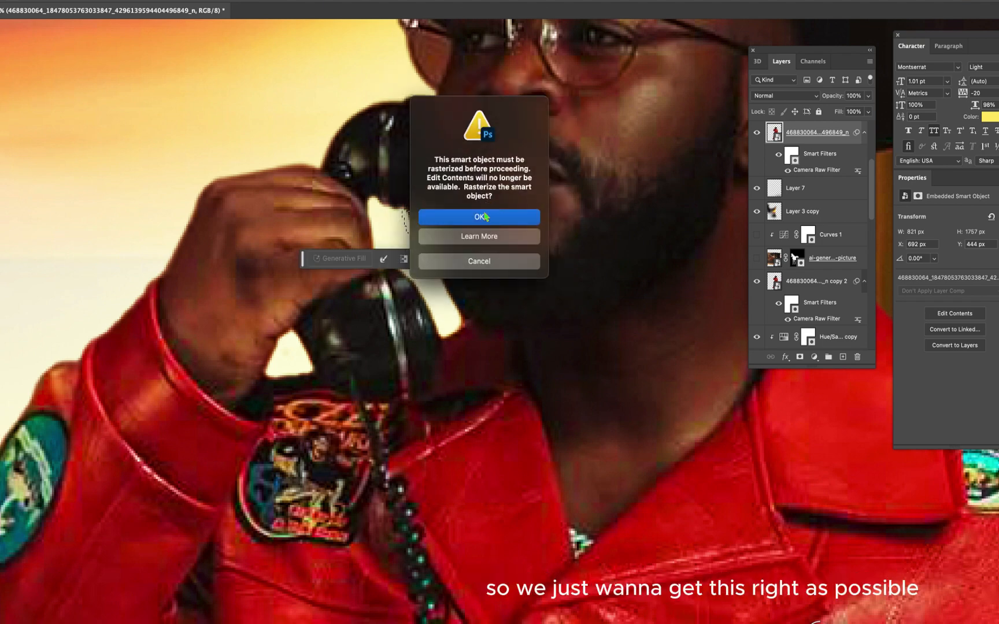
pyautogui.click(482, 220)
pyautogui.press('super+d')
pyautogui.press('super+minus')
pyautogui.press('super+minus')
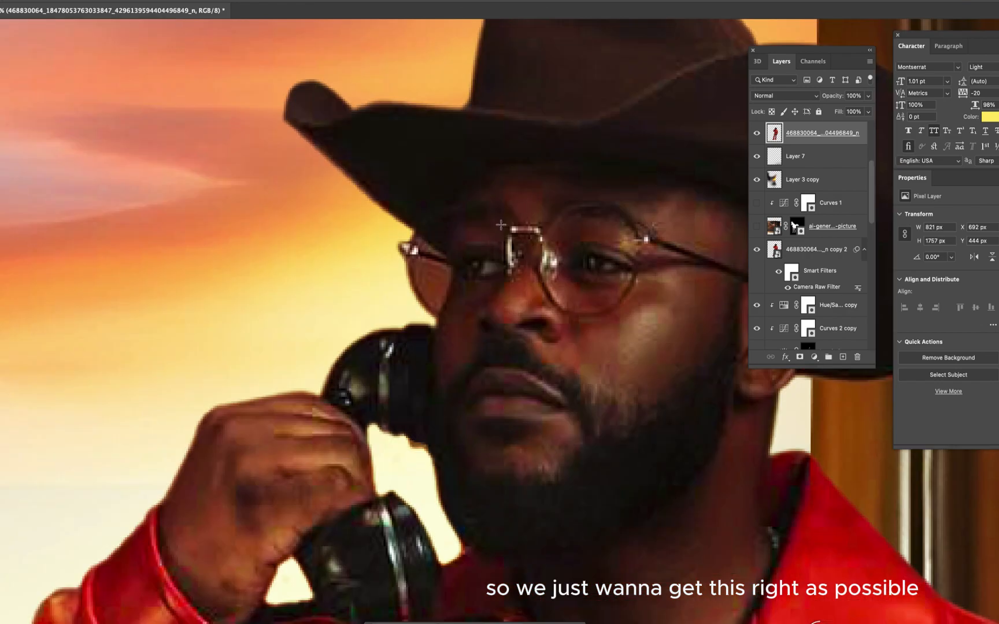
# Paint cream light sampled from the sky onto the man's phone-side edge on Layer 9 with a smaller brush
pyautogui.press('b')
pyautogui.press('super+minus')
pyautogui.press('super+plus')
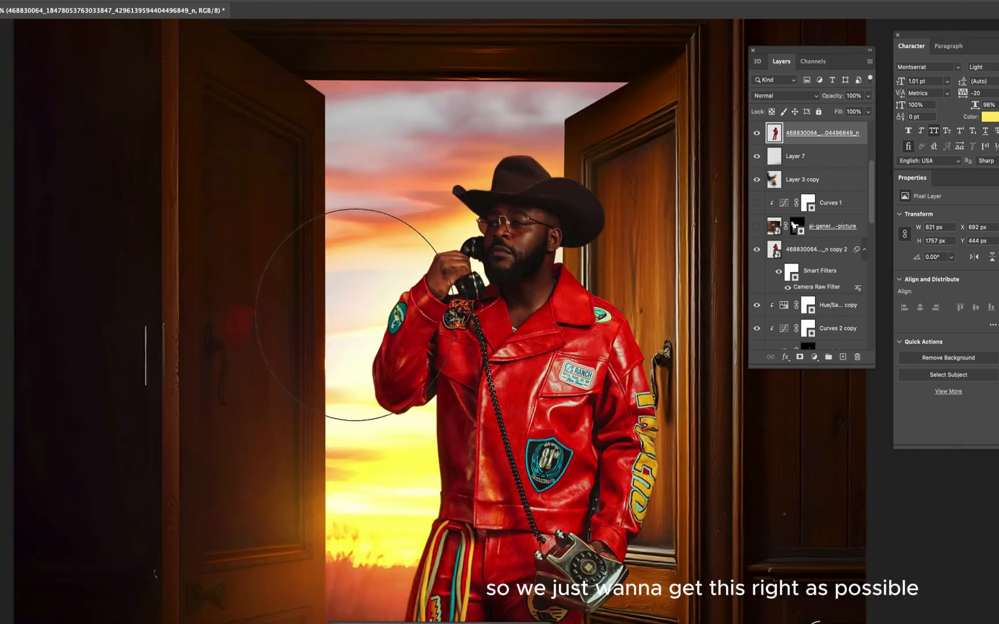
pyautogui.press('[')
pyautogui.press('[')
pyautogui.press('[')
pyautogui.press('[')
pyautogui.scroll(3, 816, 189)
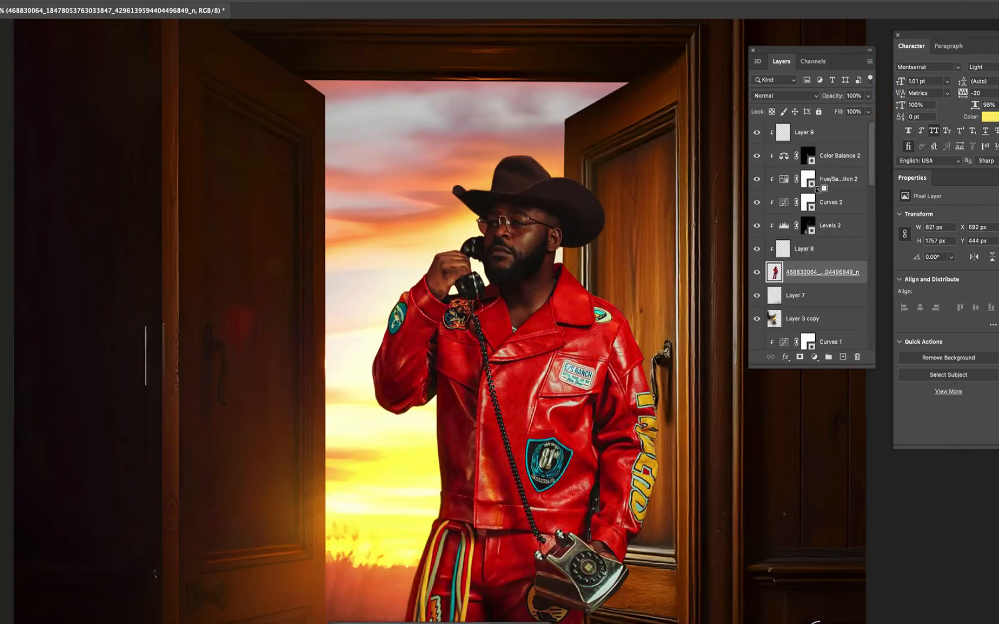
pyautogui.click(831, 135)
pyautogui.press('super+plus')
pyautogui.click(372, 301)
pyautogui.click(471, 223)
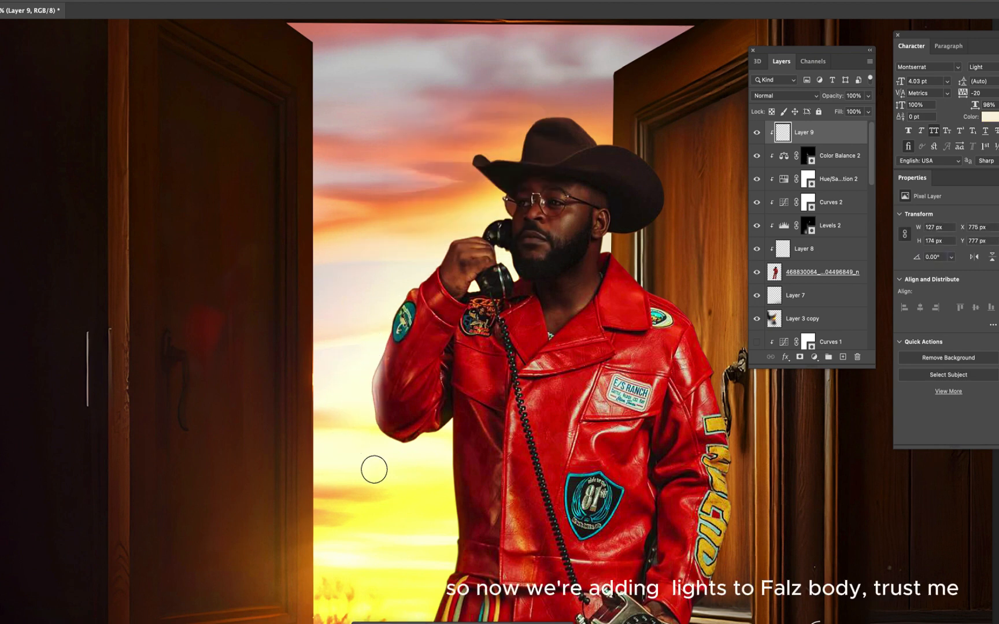
# Undo the last light stroke on Layer 9
pyautogui.scroll(-5, 383, 433)
pyautogui.scroll(10, 384, 433)
pyautogui.press('super+z')
pyautogui.scroll(-5, 414, 384)
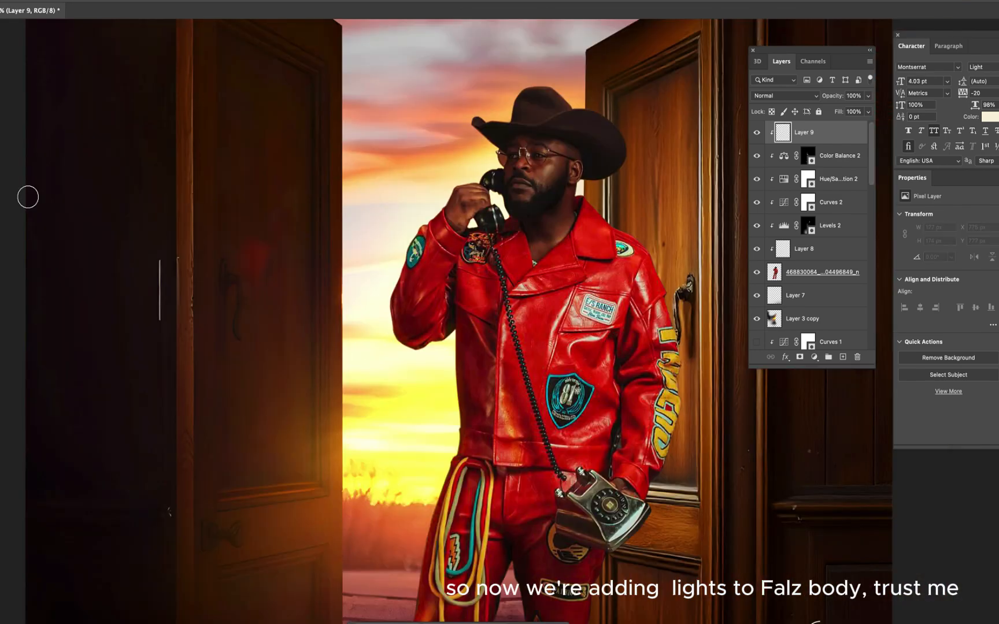
# Check for the duplicate behind the man's cutout and hide the copy 2 smart object layer
pyautogui.click(807, 276)
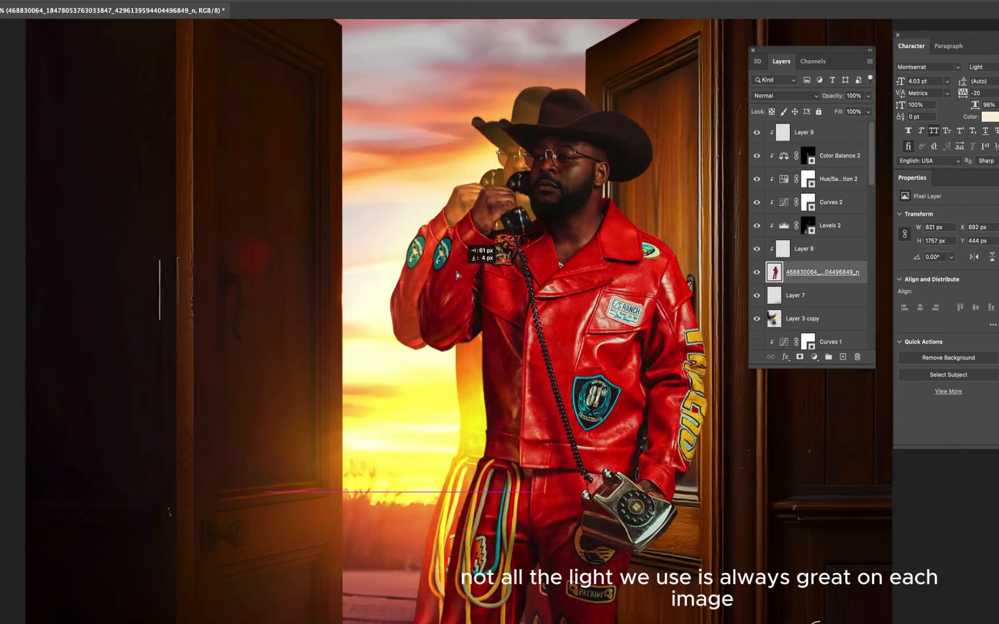
pyautogui.scroll(-2, 603, 257)
pyautogui.scroll(-5, 802, 253)
pyautogui.click(813, 288)
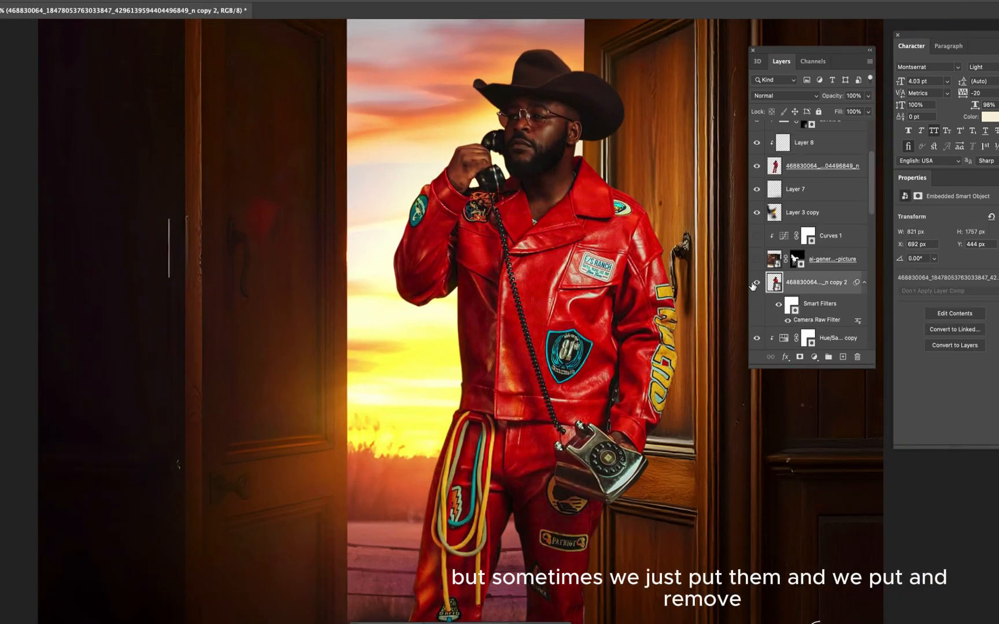
pyautogui.scroll(2, 398, 234)
pyautogui.scroll(4, 363, 259)
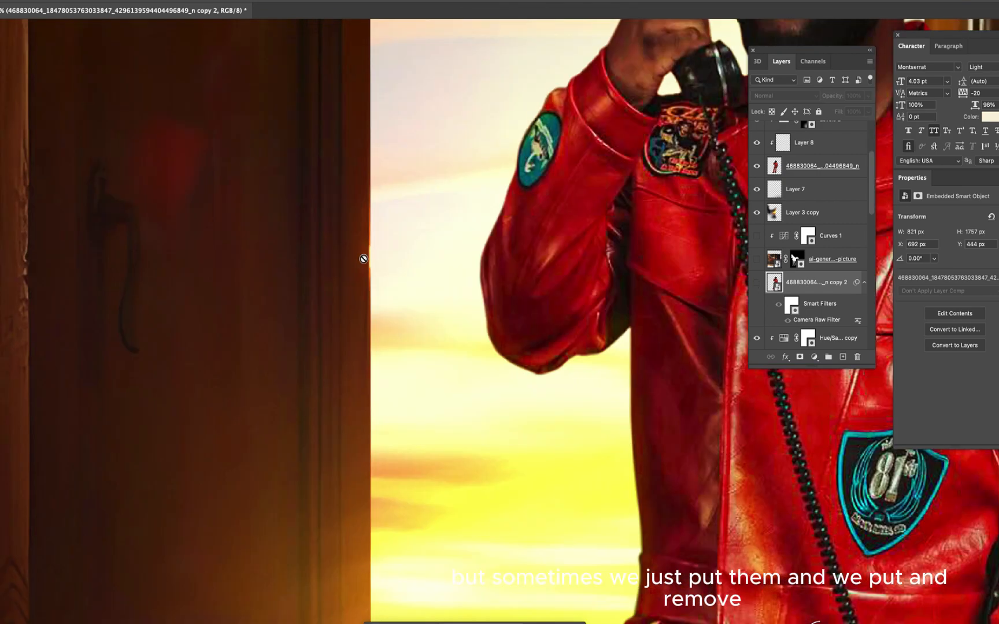
# Select Layer 9 and paint yellow light sampled from the sky along the man's sky-side waist and trouser edge
pyautogui.scroll(5, 797, 183)
pyautogui.click(825, 141)
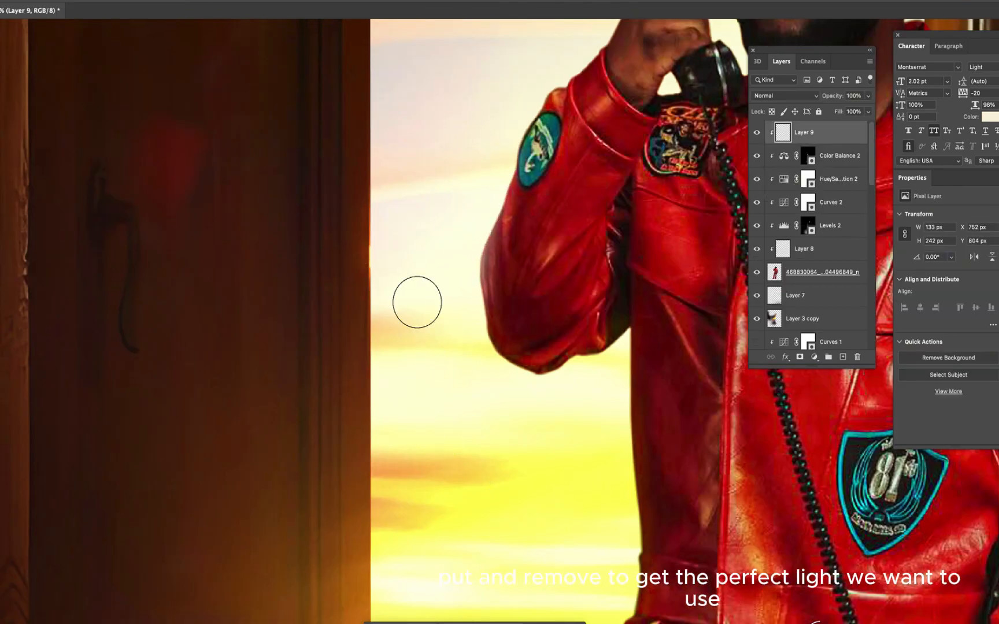
pyautogui.scroll(-3, 416, 302)
pyautogui.scroll(-3, 487, 200)
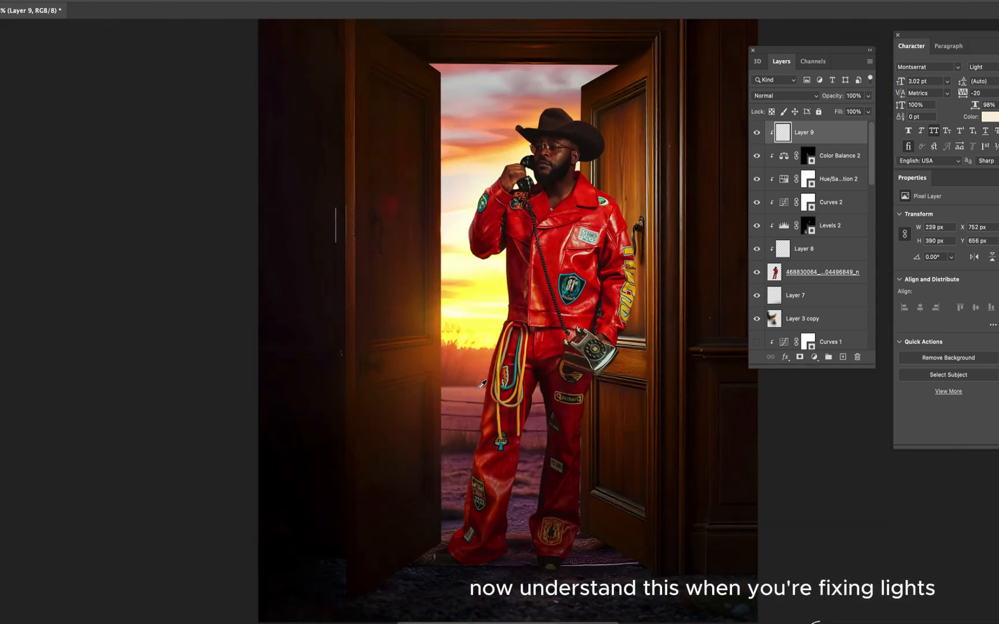
pyautogui.scroll(1, 503, 303)
pyautogui.scroll(2, 478, 405)
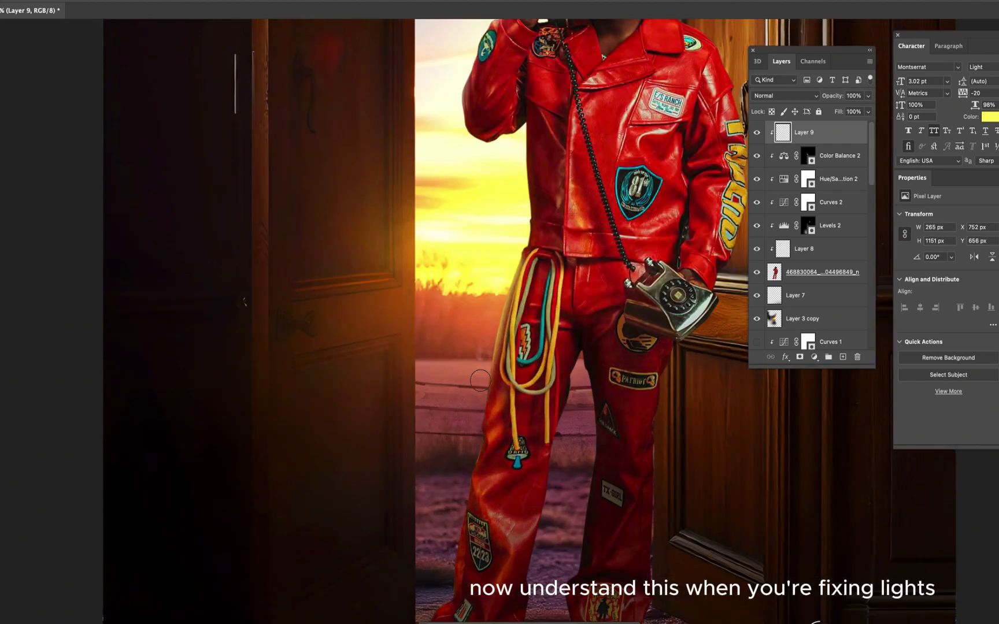
pyautogui.scroll(-5, 464, 465)
pyautogui.scroll(4, 480, 301)
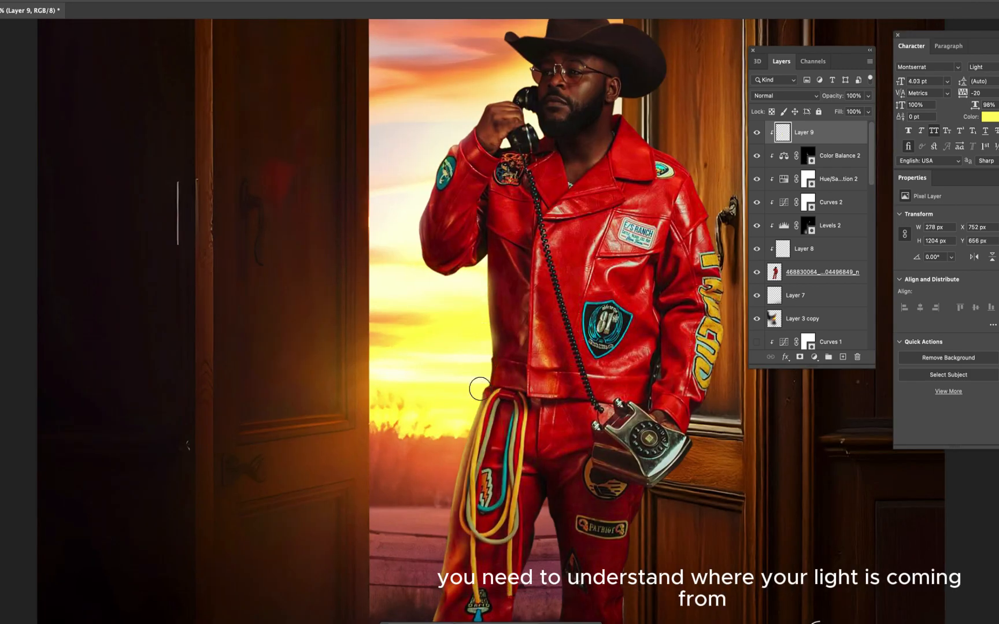
pyautogui.press('super+z')
pyautogui.press('super+z')
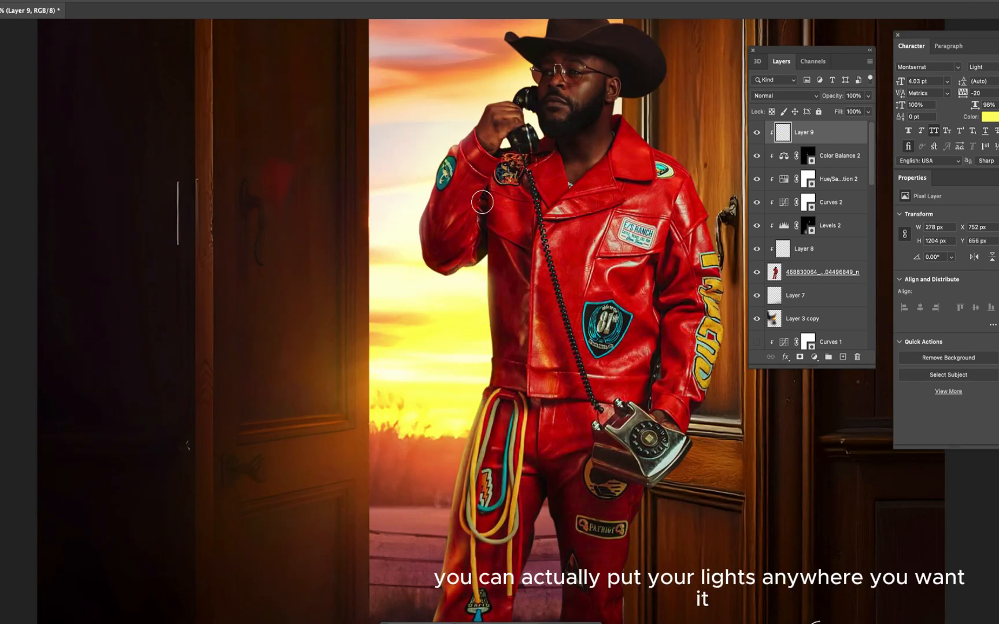
# Extend the yellow light on Layer 9 up to the man's phone-side face and beard edge, undoing the last stroke
pyautogui.scroll(-3, 492, 304)
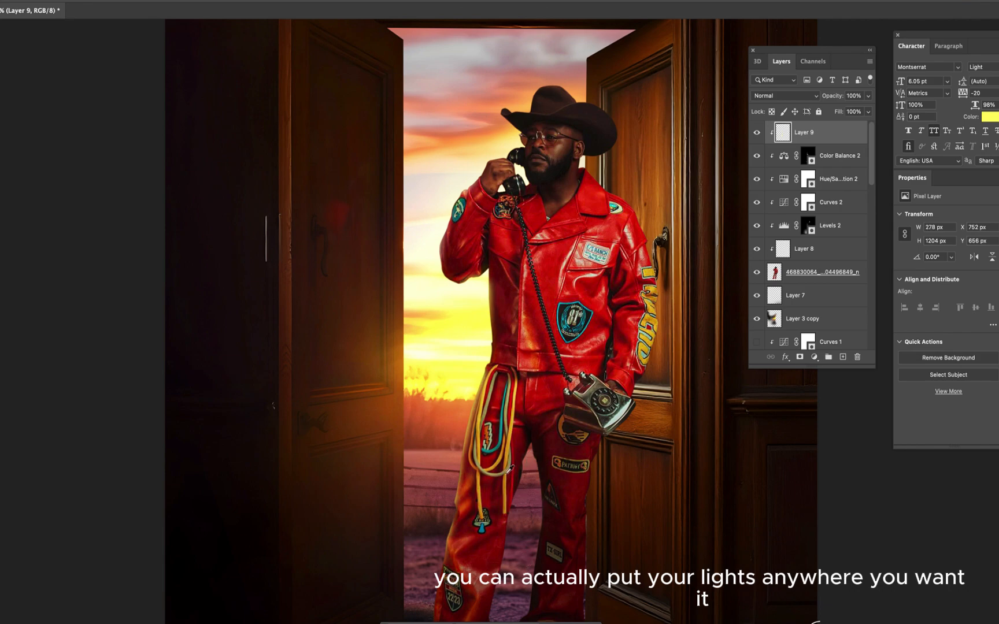
pyautogui.scroll(2, 509, 469)
pyautogui.scroll(-3, 508, 470)
pyautogui.scroll(3, 585, 192)
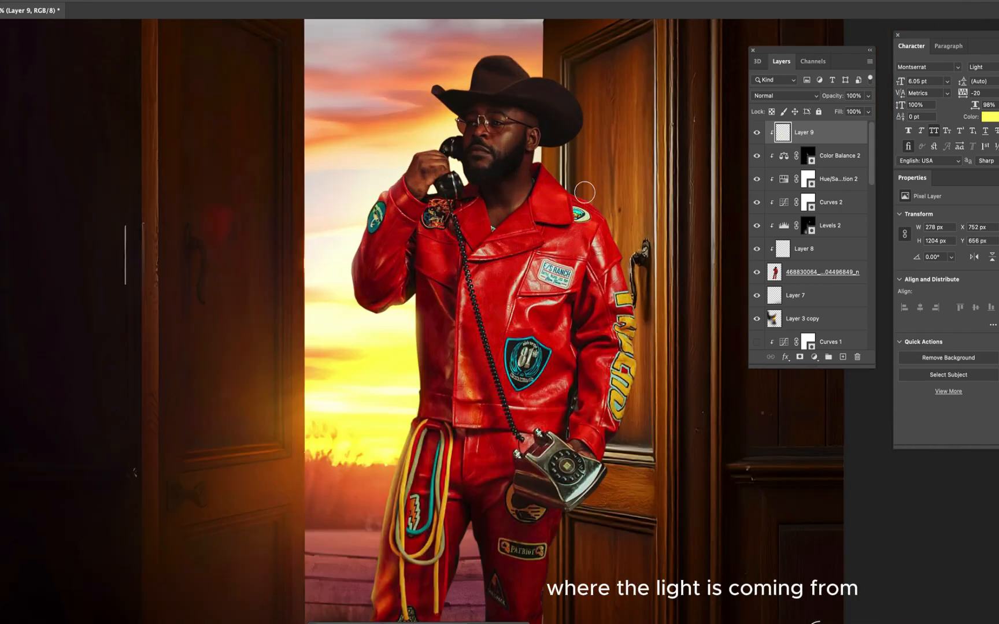
pyautogui.scroll(3, 423, 140)
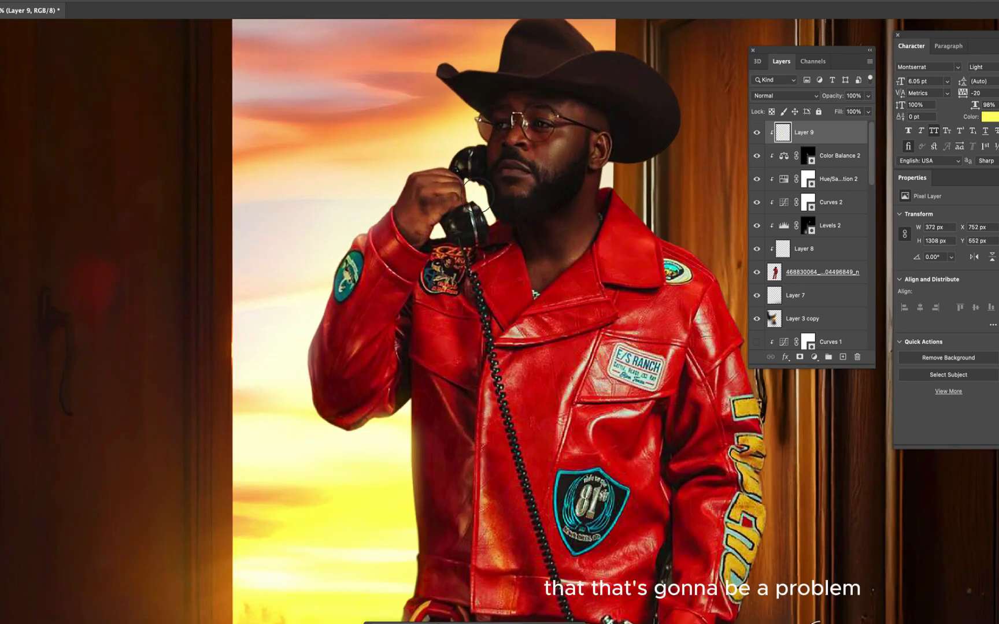
pyautogui.scroll(-1, 491, 197)
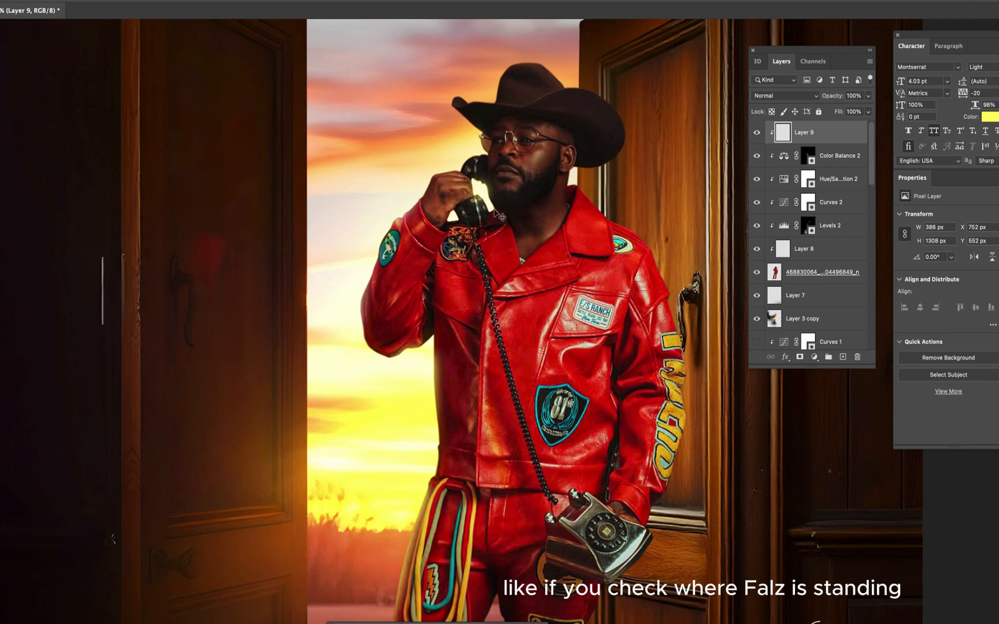
pyautogui.press('super+z')
# Sample the sunset yellow and shift its hue to a warmer orange-yellow for the brush colour
pyautogui.keyDown('alt'); pyautogui.click(393, 415); pyautogui.keyUp('alt')
pyautogui.click(990, 117)
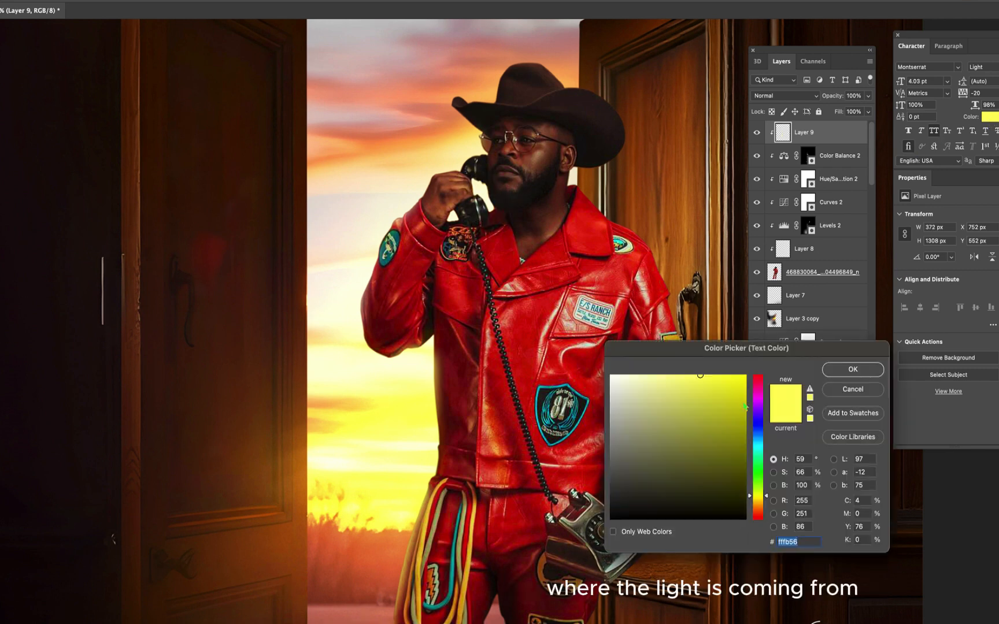
pyautogui.moveTo(760, 502); pyautogui.dragTo(759, 506)
pyautogui.click(853, 369)
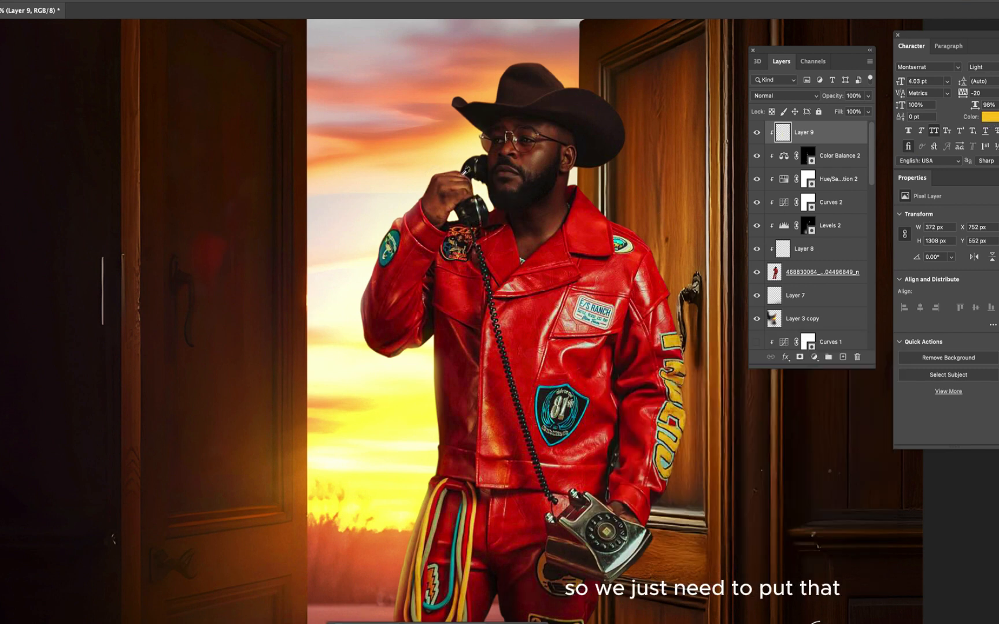
# Paint warm orange light on Layer 9 around the man's face and along the brim and crown of his hat
pyautogui.scroll(-1, 480, 200)
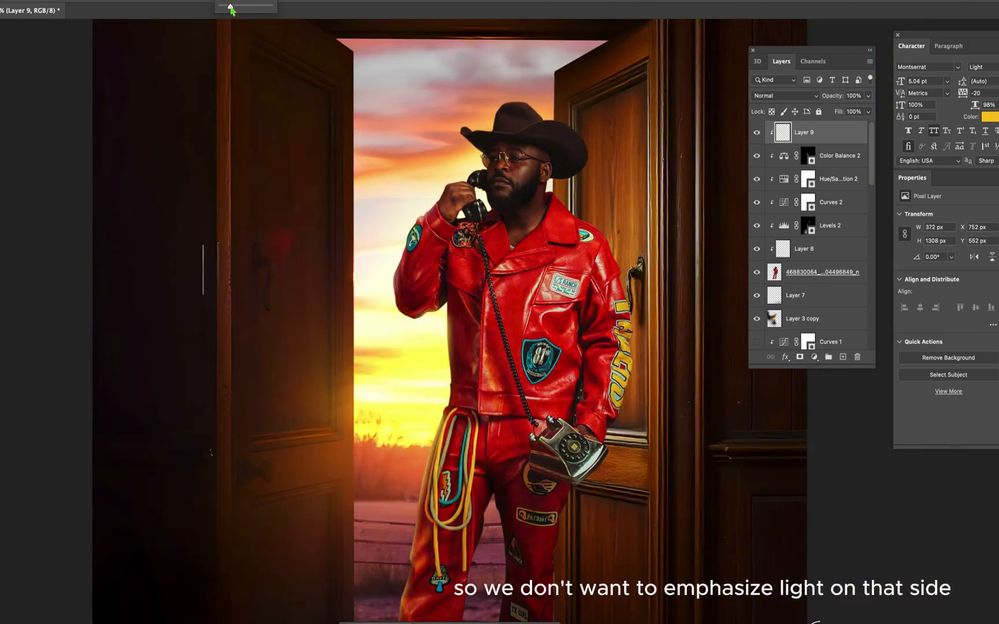
pyautogui.scroll(2, 479, 179)
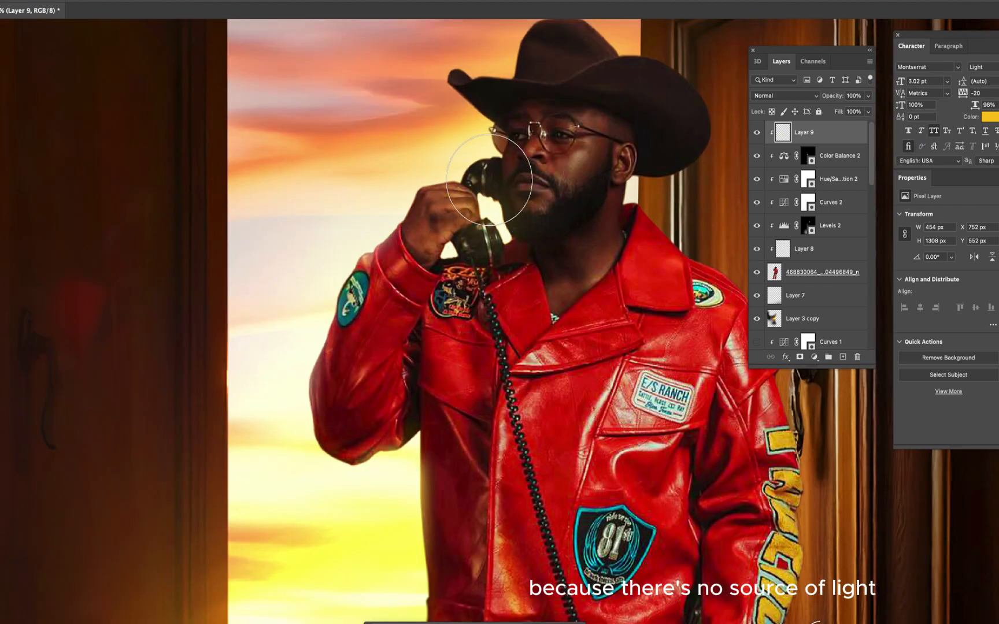
pyautogui.scroll(-3, 435, 98)
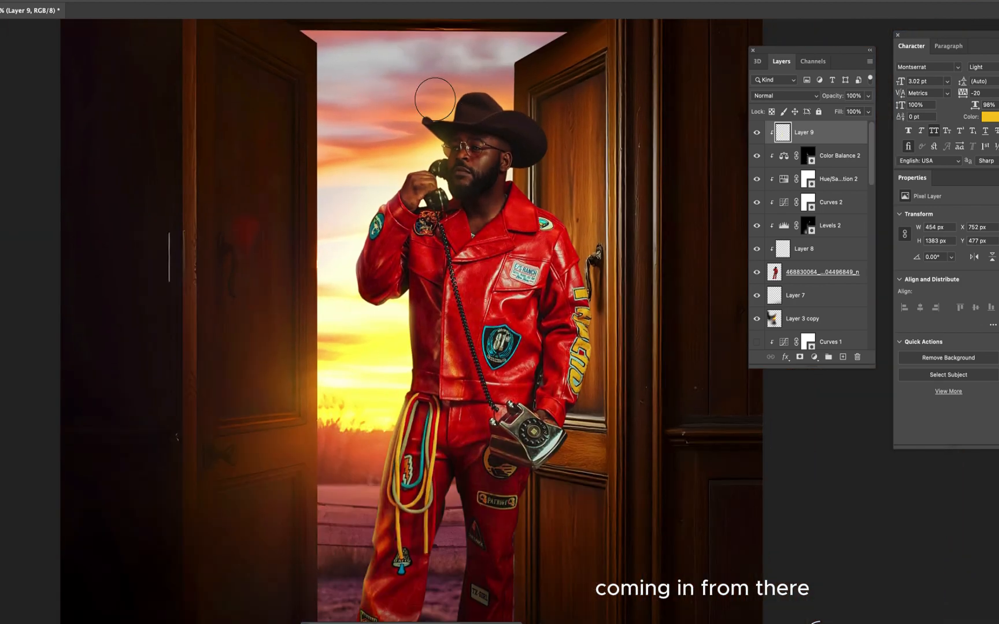
pyautogui.scroll(2, 445, 87)
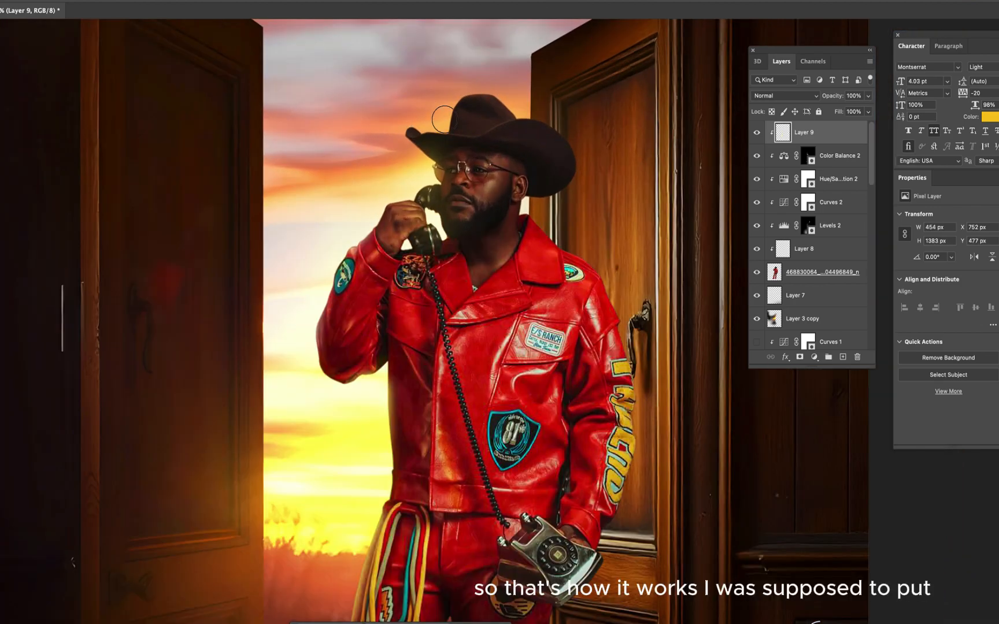
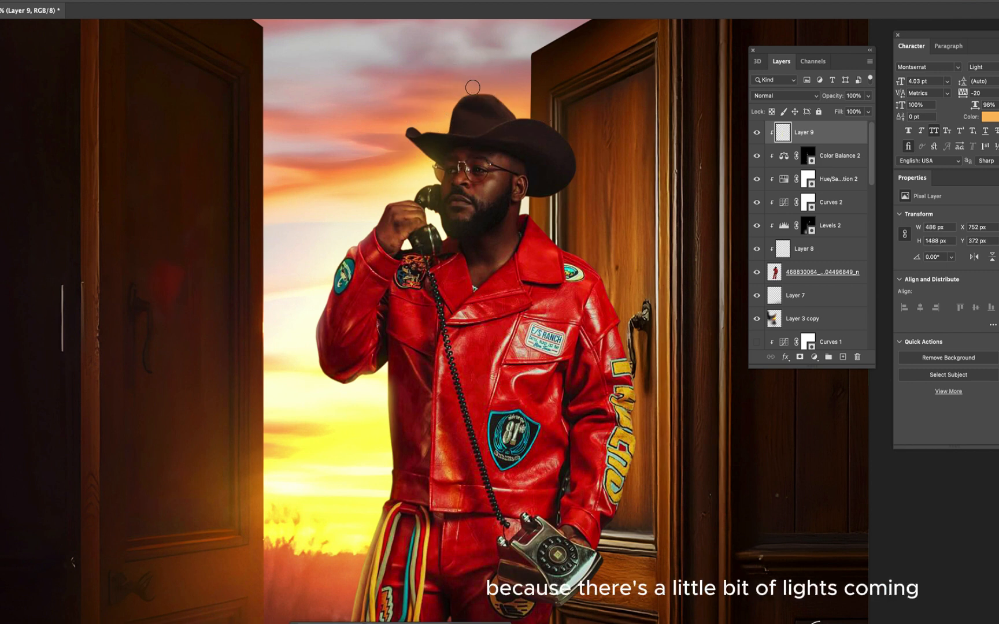
pyautogui.moveTo(473, 88); pyautogui.dragTo(524, 89)
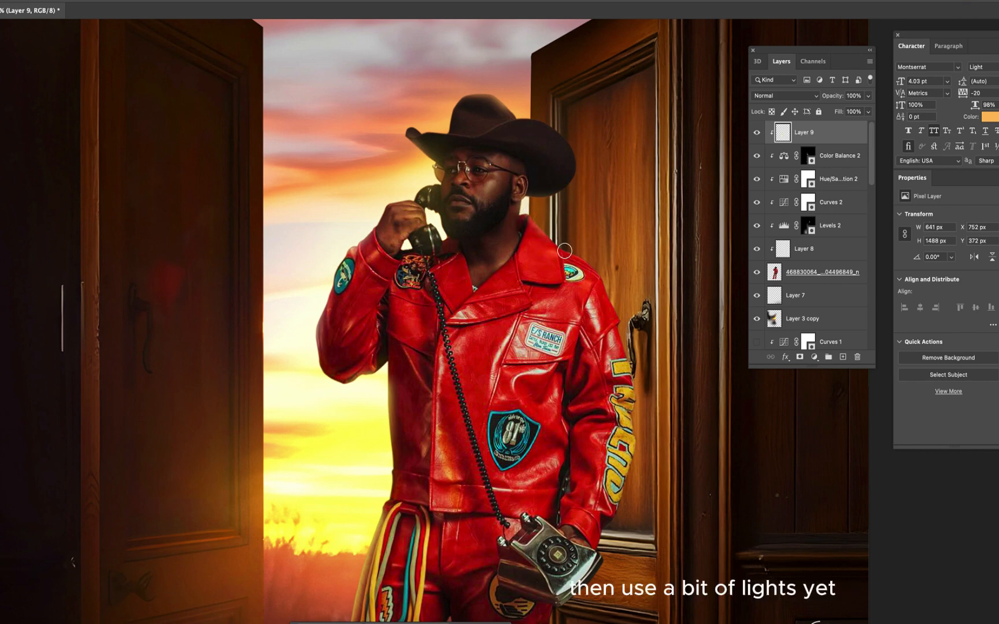
# Paint orange rim light on Layer 9 along the man's door-side shoulder and sleeve to separate him from the door
pyautogui.moveTo(601, 259); pyautogui.dragTo(559, 244)
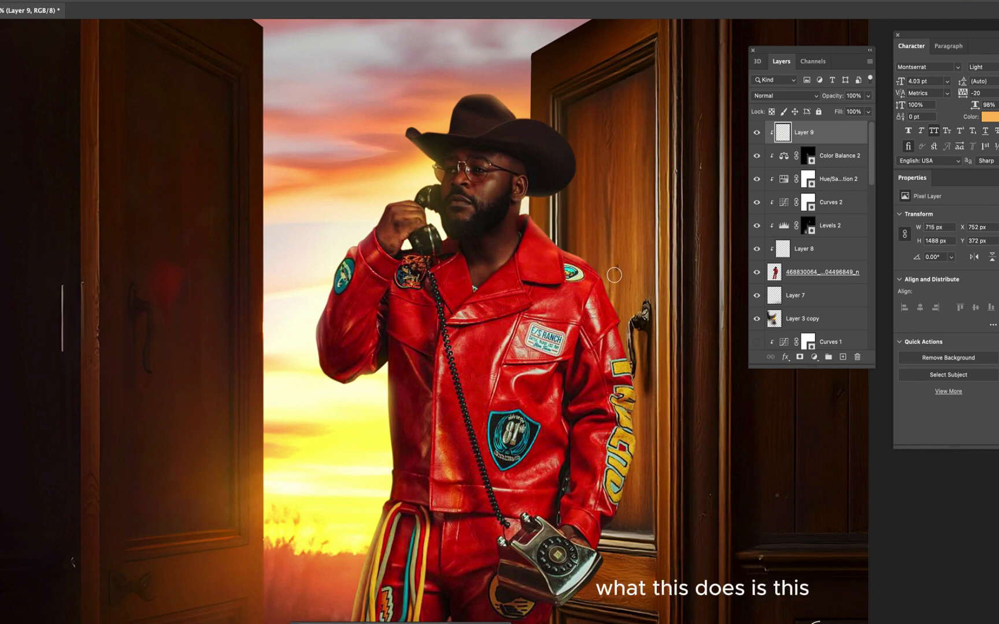
pyautogui.scroll(-1, 615, 275)
pyautogui.scroll(3, 595, 231)
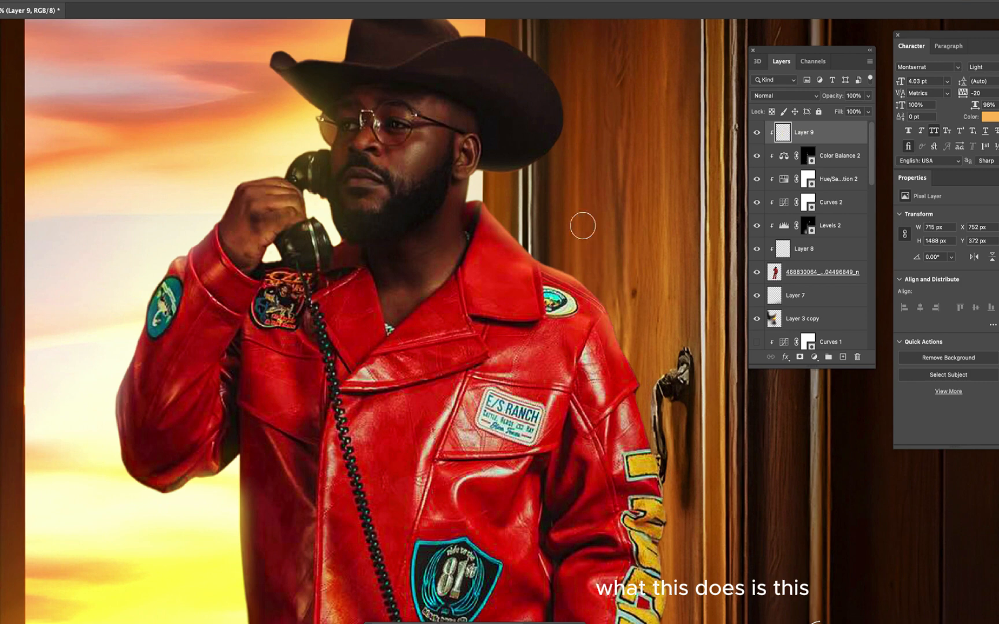
pyautogui.moveTo(615, 327); pyautogui.dragTo(626, 377)
pyautogui.scroll(-6, 621, 315)
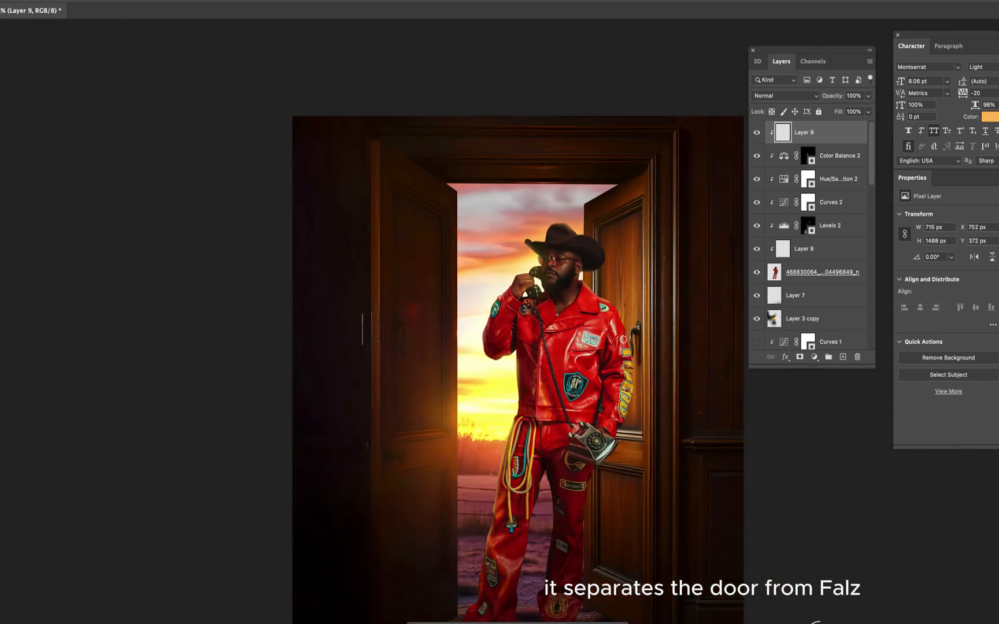
pyautogui.scroll(4, 623, 340)
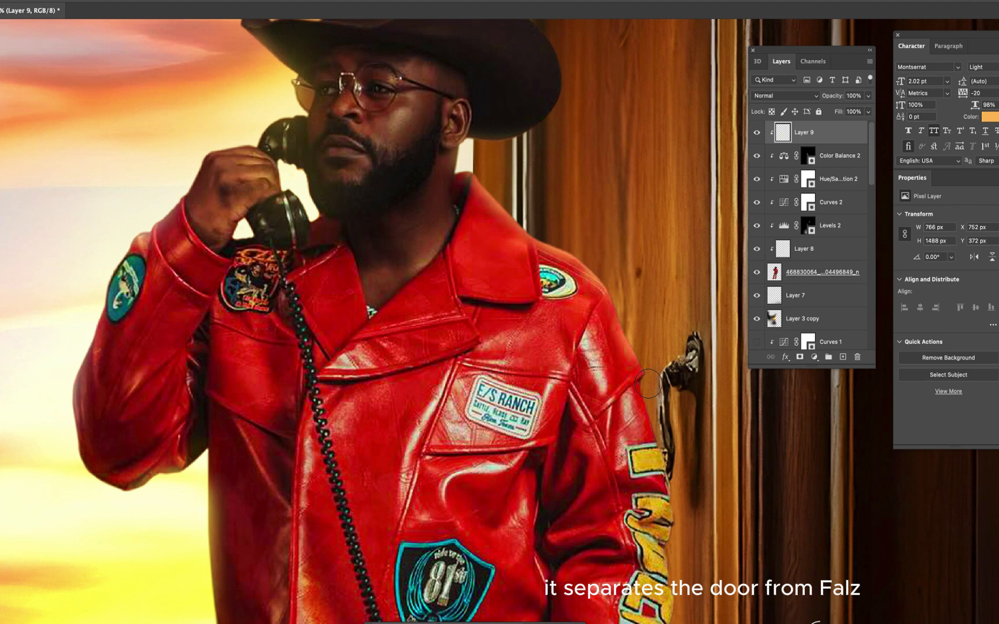
pyautogui.moveTo(649, 383); pyautogui.dragTo(656, 483)
pyautogui.scroll(-5, 656, 482)
pyautogui.scroll(5, 521, 222)
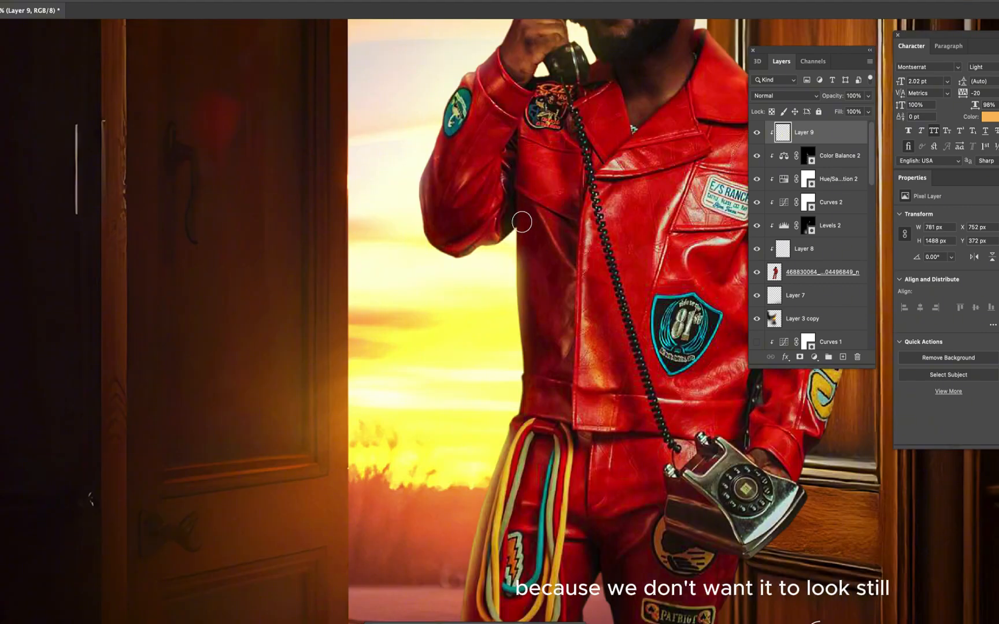
# Paint orange light along the jacket's sky-side edge below the raised arm on Layer 9 and check the whole image
pyautogui.moveTo(521, 222); pyautogui.dragTo(516, 298)
pyautogui.scroll(-6, 483, 433)
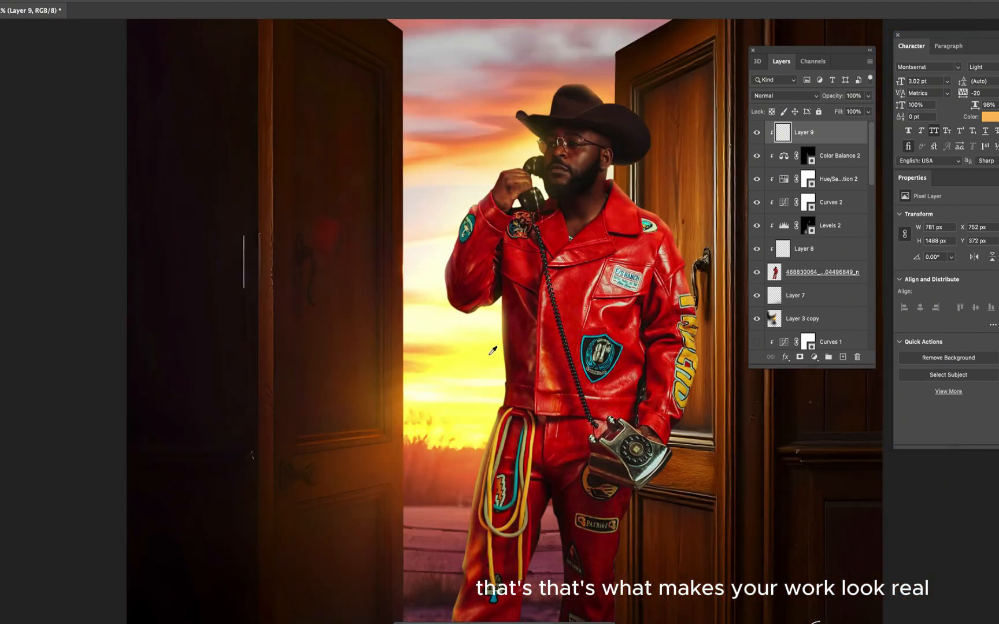
pyautogui.scroll(1, 528, 206)
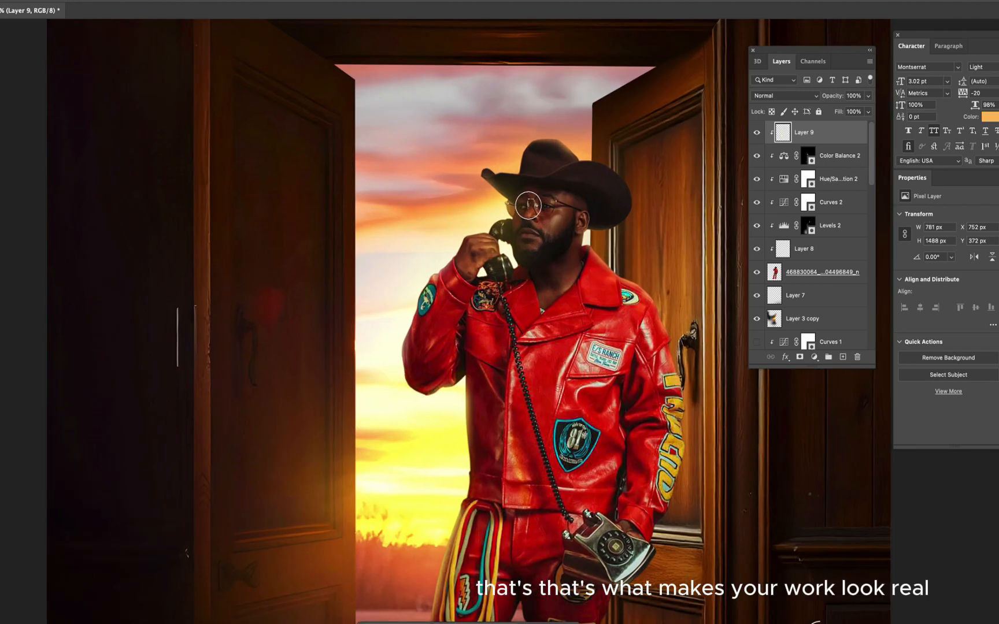
pyautogui.scroll(-4, 552, 436)
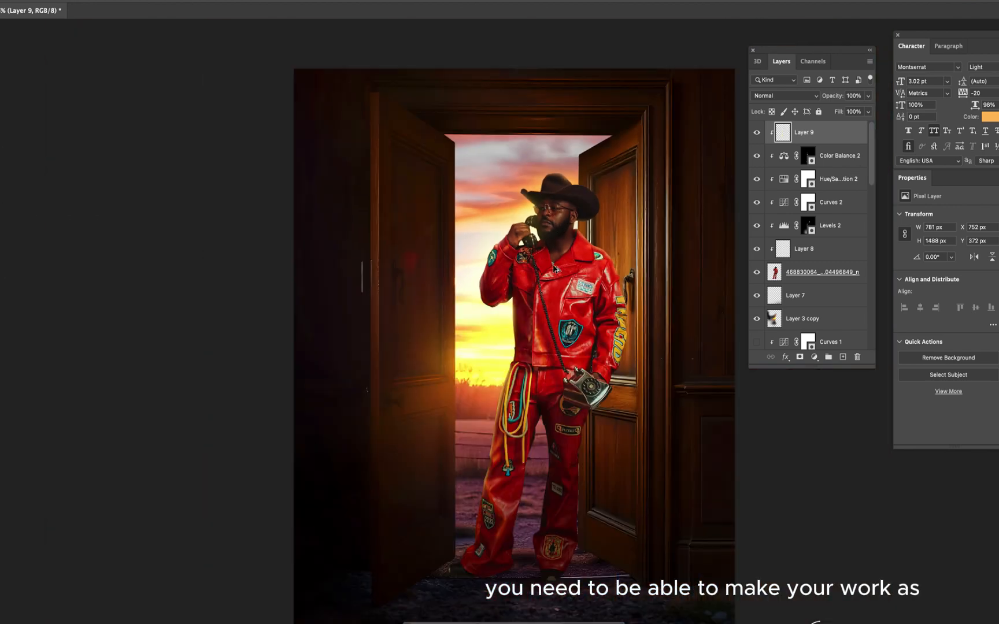
pyautogui.scroll(1, 552, 435)
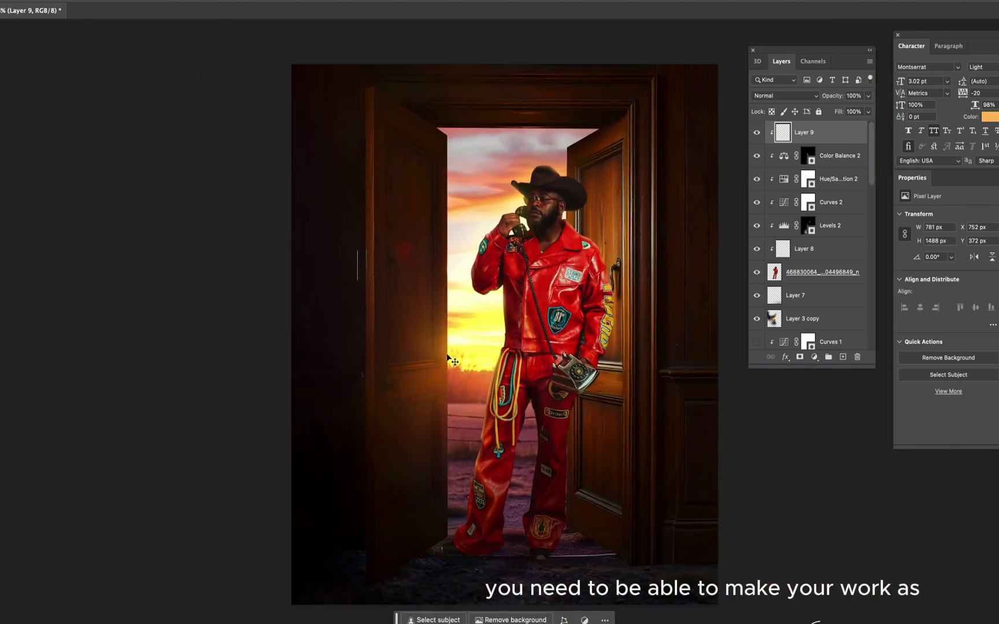
# Move the Layer 3 copy flare slightly down in the doorway and save the document
pyautogui.moveTo(447, 355); pyautogui.dragTo(465, 406)
pyautogui.scroll(-1, 452, 256)
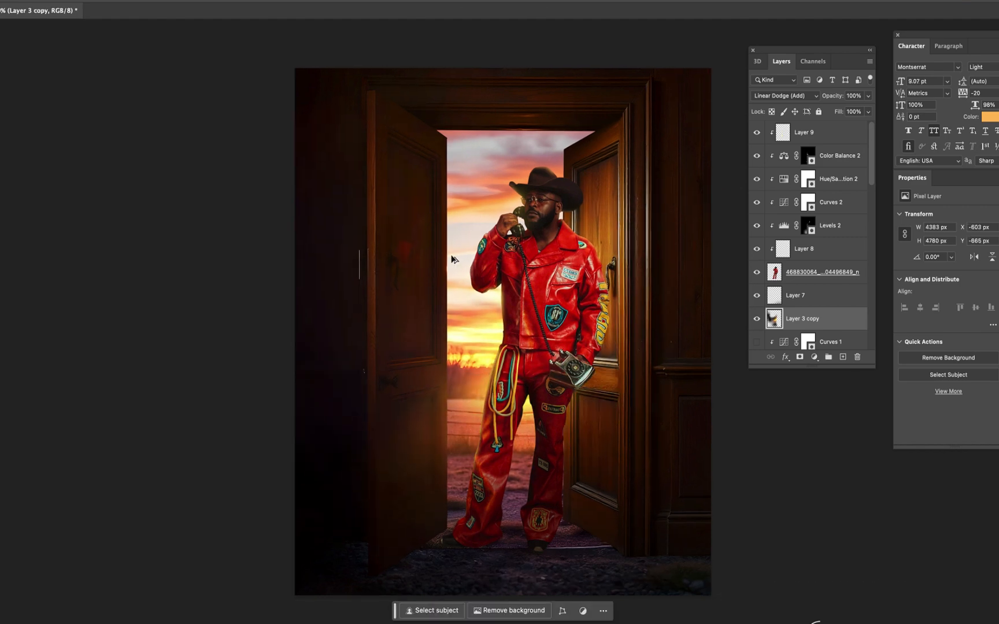
pyautogui.scroll(4, 453, 259)
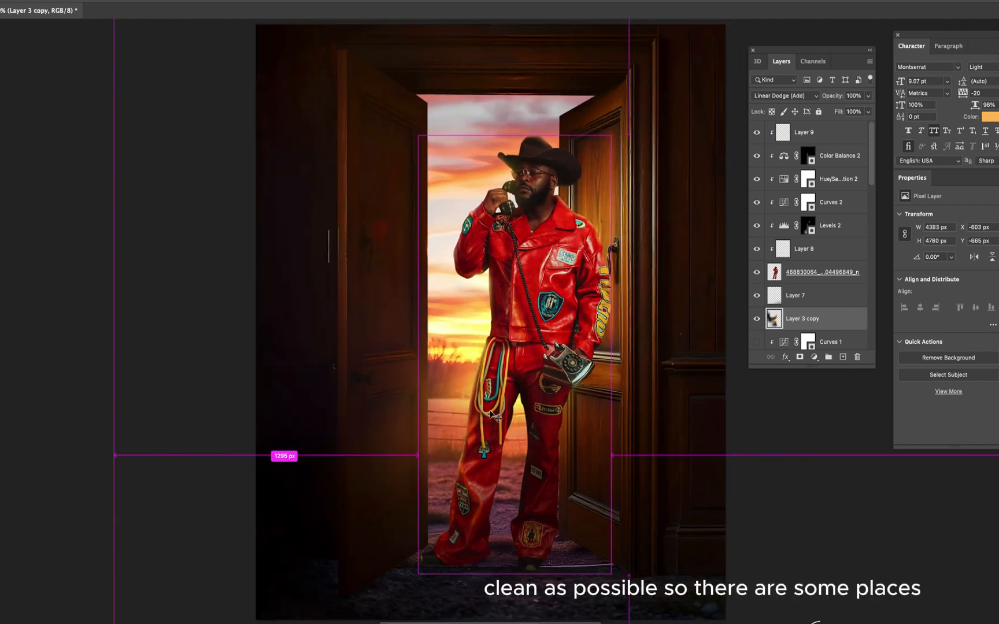
pyautogui.press('super+s')
# Examine the man's face, edges and the overall lighting of the composite, selecting the Levels 2 adjustment layer
pyautogui.scroll(-1, 278, 359)
pyautogui.click(172, 372)
pyautogui.scroll(-2, 289, 318)
pyautogui.scroll(3, 547, 354)
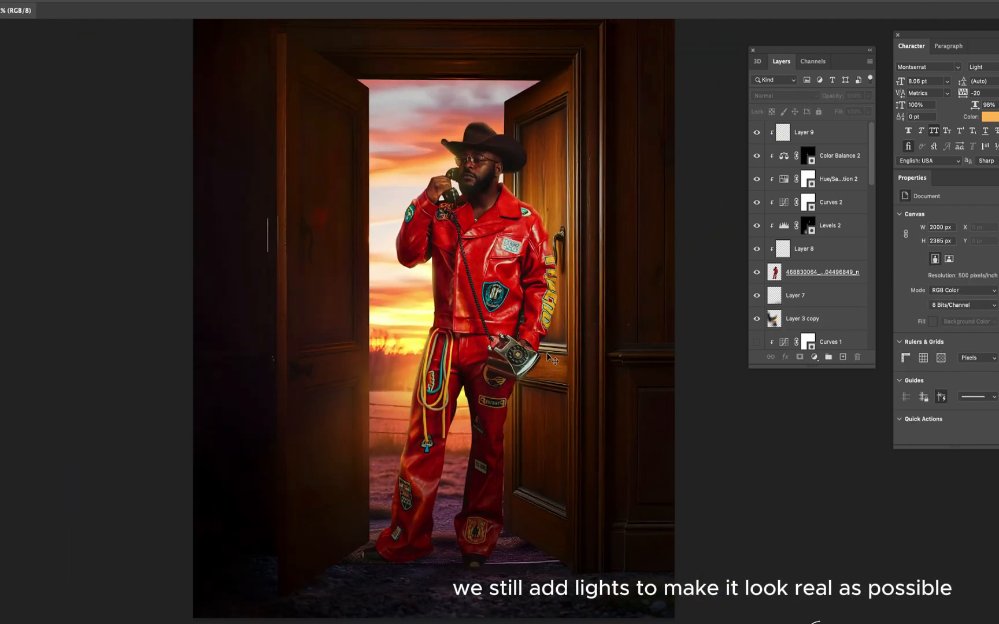
pyautogui.scroll(1, 531, 358)
pyautogui.scroll(3, 483, 137)
pyautogui.scroll(-2, 484, 137)
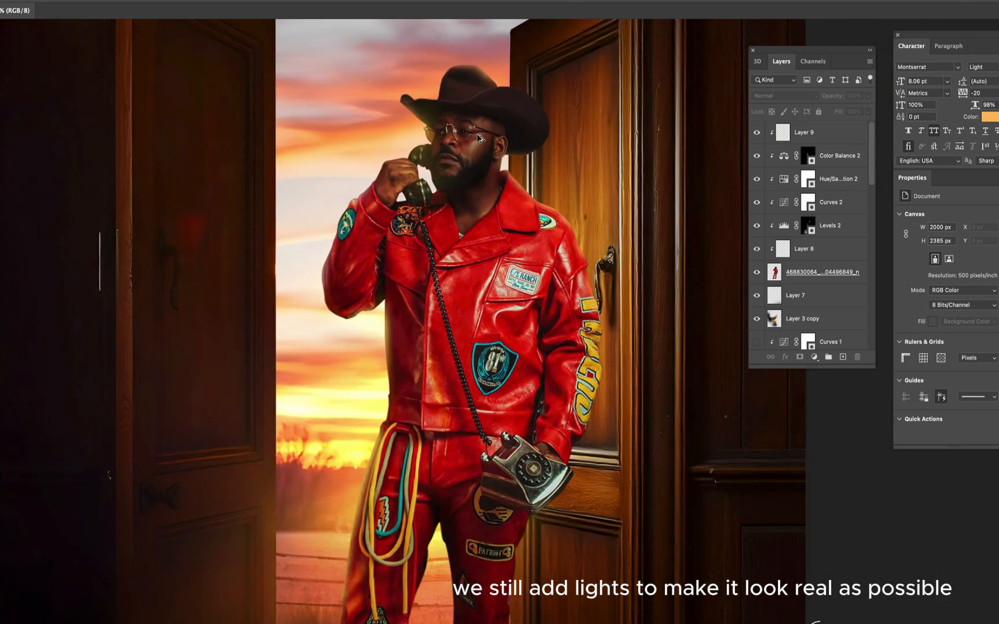
pyautogui.scroll(1, 475, 151)
pyautogui.click(474, 153)
pyautogui.scroll(-4, 475, 153)
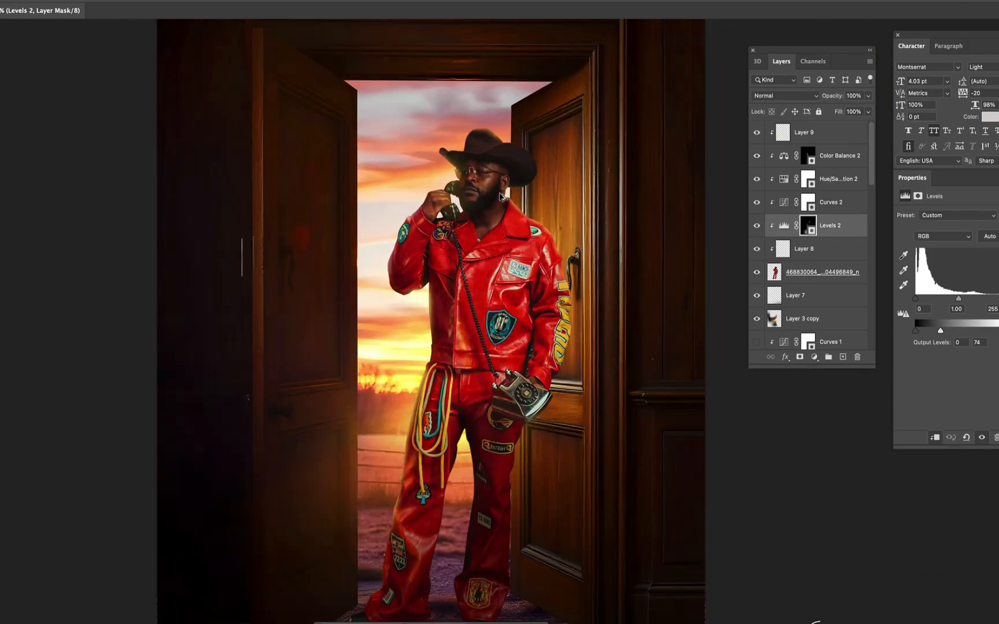
pyautogui.scroll(2, 471, 225)
pyautogui.scroll(-3, 475, 112)
pyautogui.scroll(2, 410, 359)
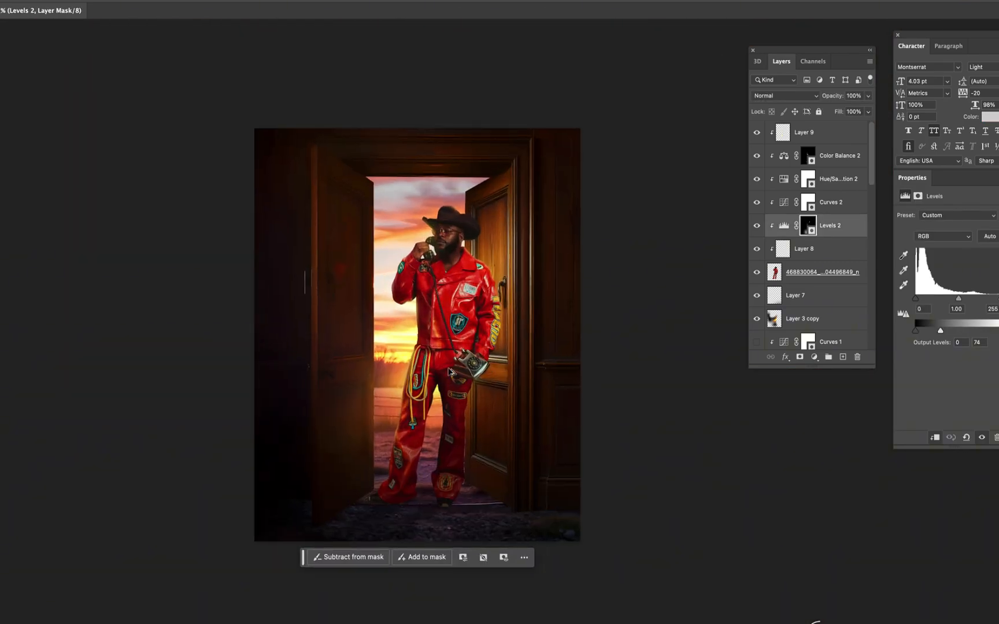
pyautogui.scroll(1, 410, 358)
pyautogui.scroll(-1, 428, 364)
pyautogui.scroll(1, 292, 379)
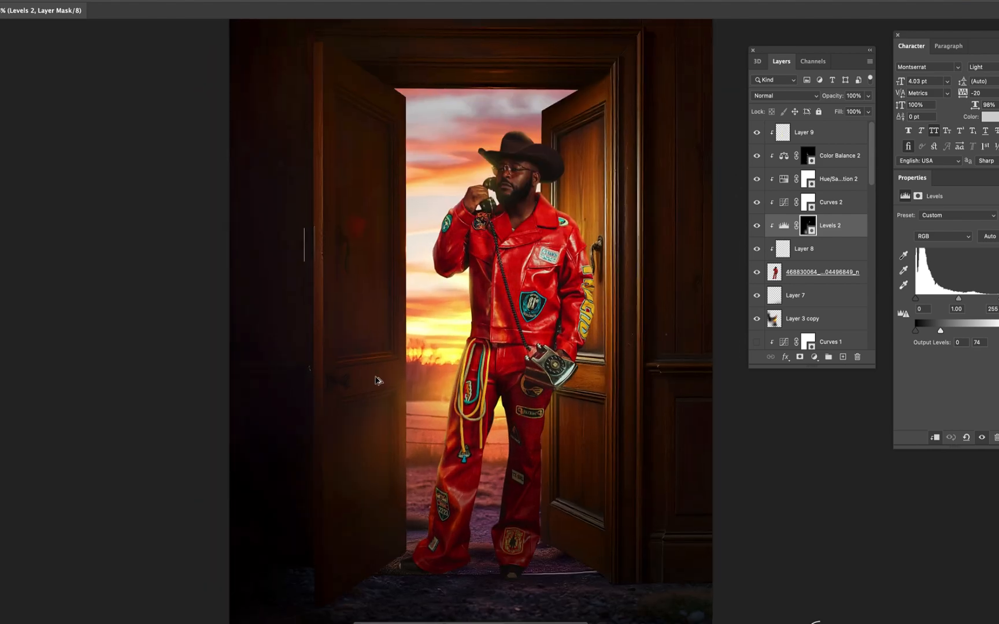
# Place the ojkrevii logo image, scale it down to a small mark and position it in the image's upper-left corner
pyautogui.scroll(-1, 376, 382)
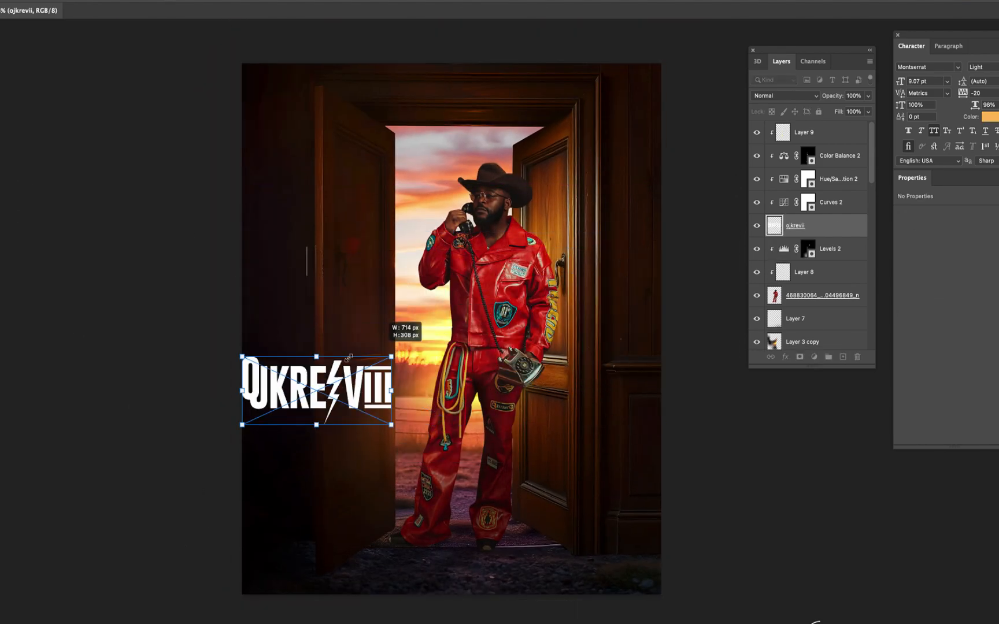
pyautogui.moveTo(349, 358); pyautogui.dragTo(390, 530)
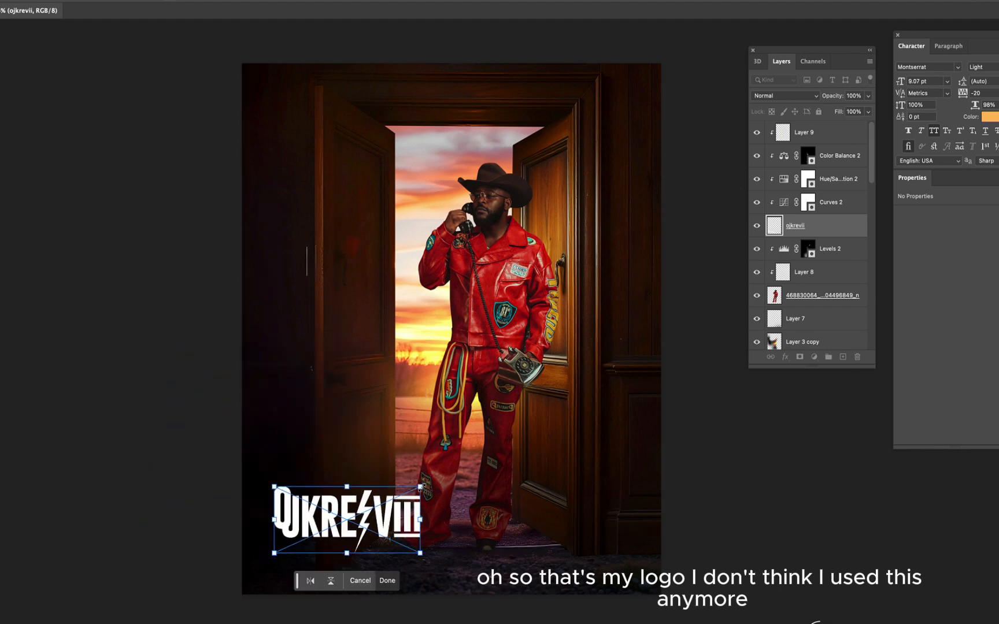
pyautogui.moveTo(420, 487); pyautogui.dragTo(308, 539)
pyautogui.moveTo(290, 539); pyautogui.dragTo(285, 98)
pyautogui.press('Return')
pyautogui.click(142, 183)
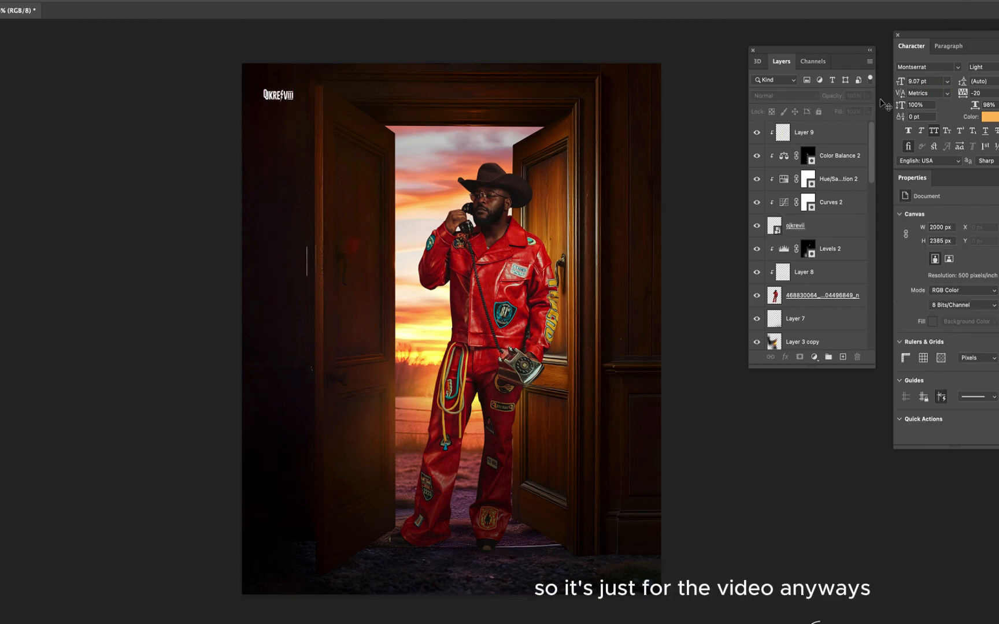
# Reduce the logo layer's fill to about half so it blends into the dark wall, and save the document
pyautogui.click(292, 104)
pyautogui.click(868, 111)
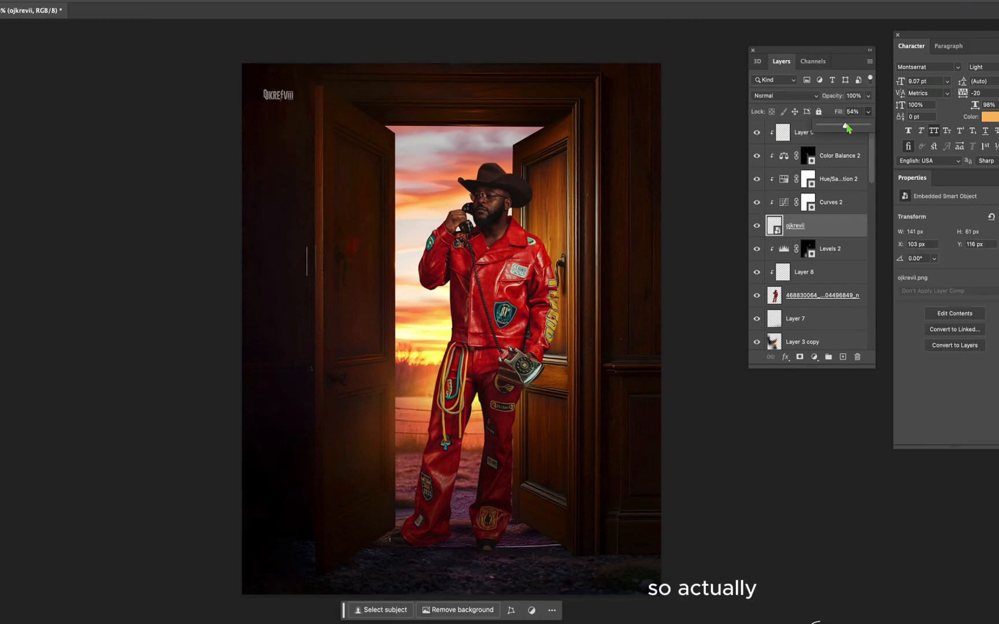
pyautogui.moveTo(847, 128); pyautogui.dragTo(842, 127)
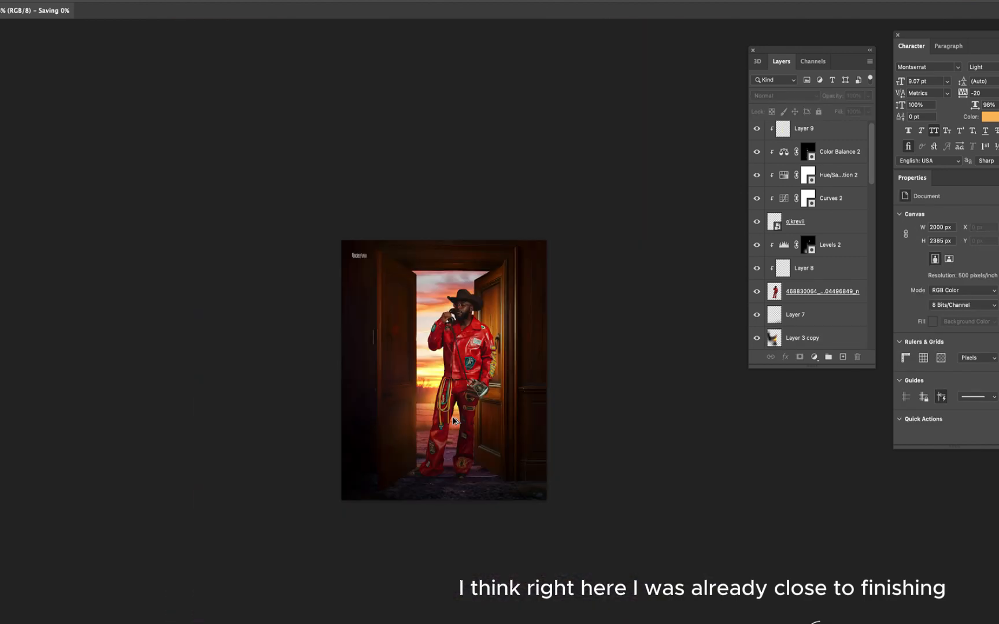
pyautogui.scroll(5, 455, 394)
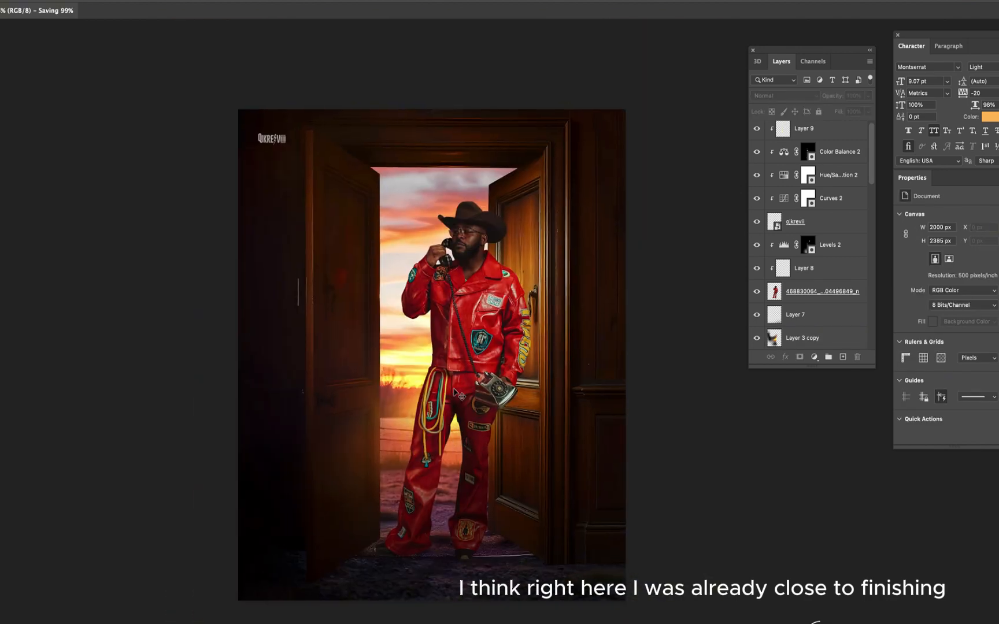
pyautogui.scroll(2, 425, 522)
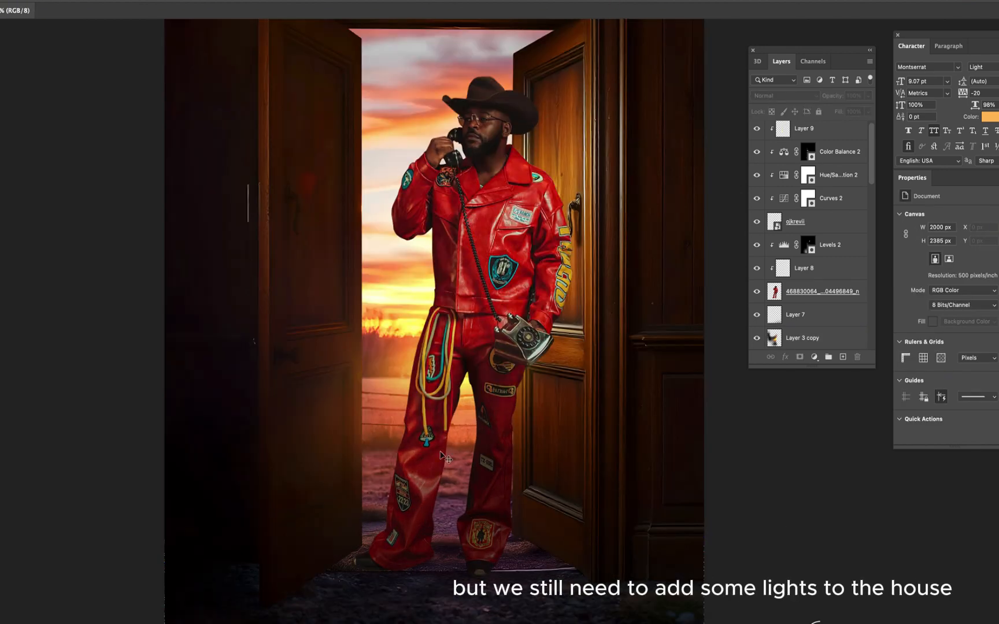
# Create Layer 10 clipped above Layer 9 and paint a soft orange glow on it between the man's upper trouser legs
pyautogui.click(807, 245)
pyautogui.hotkey('ctrl', 'shift', 'alt', 'n')
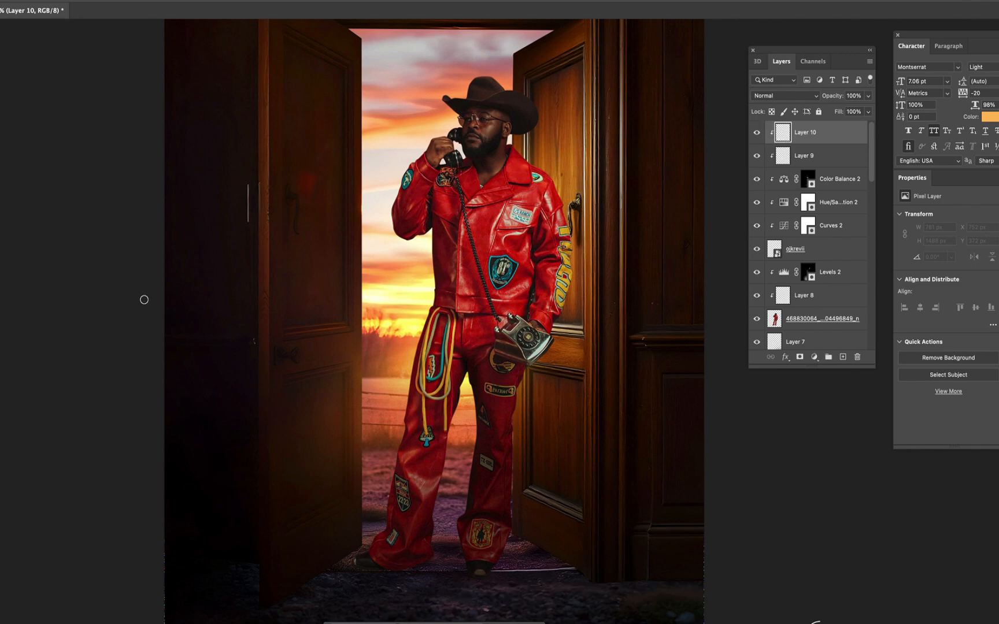
pyautogui.scroll(3, 452, 460)
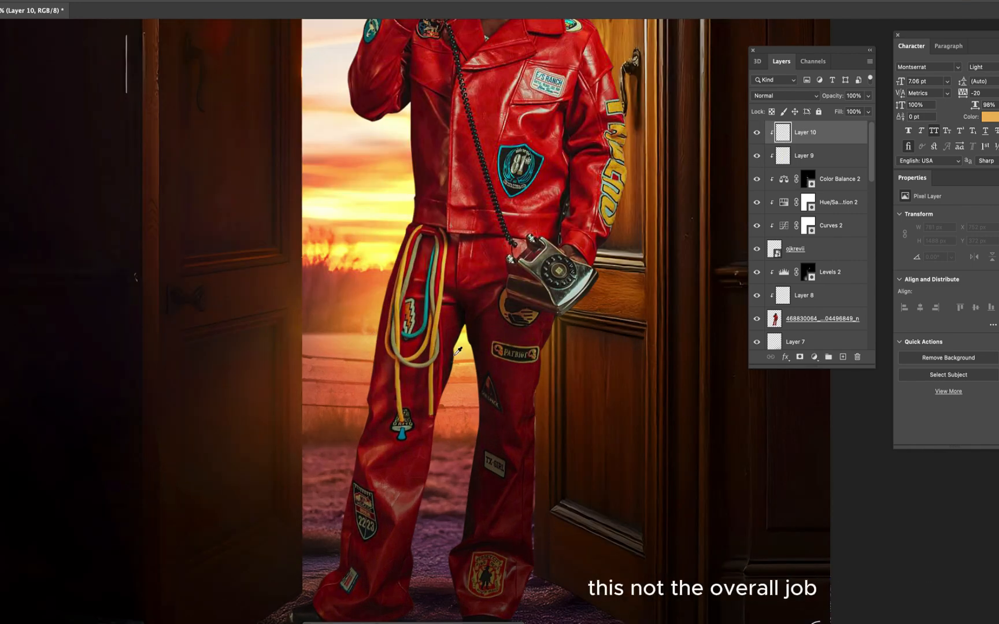
pyautogui.scroll(1, 452, 376)
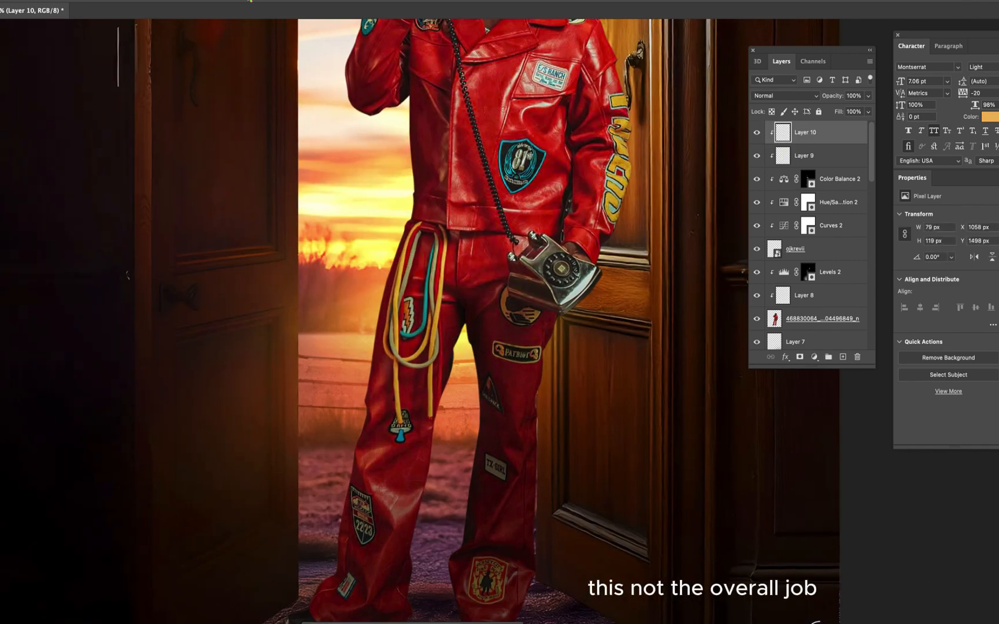
pyautogui.scroll(2, 457, 382)
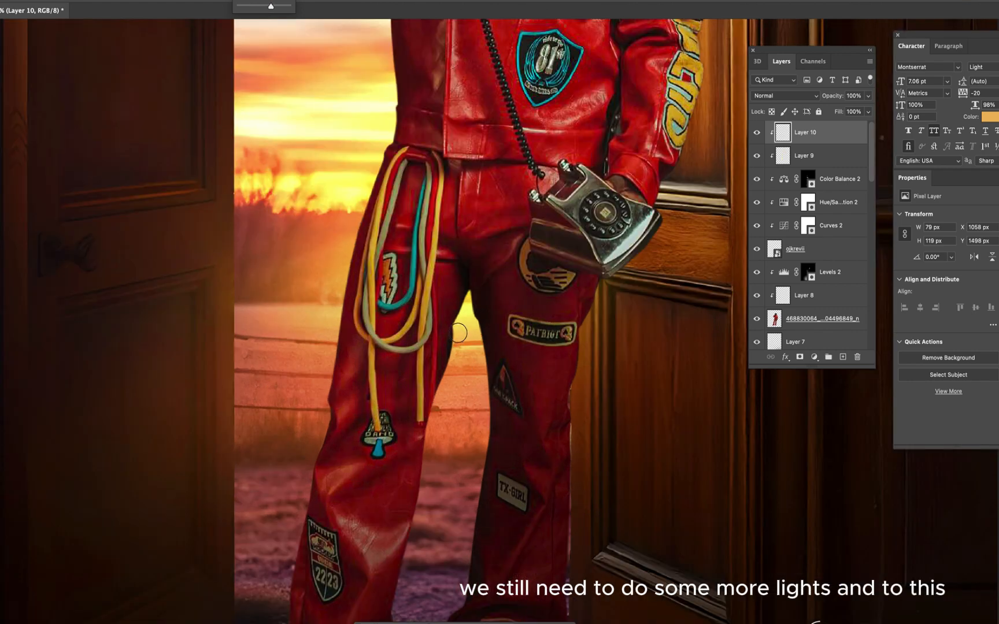
# Extend the orange light on Layer 10 up around the gap between sleeve and jacket and toward the collar
pyautogui.click(821, 161)
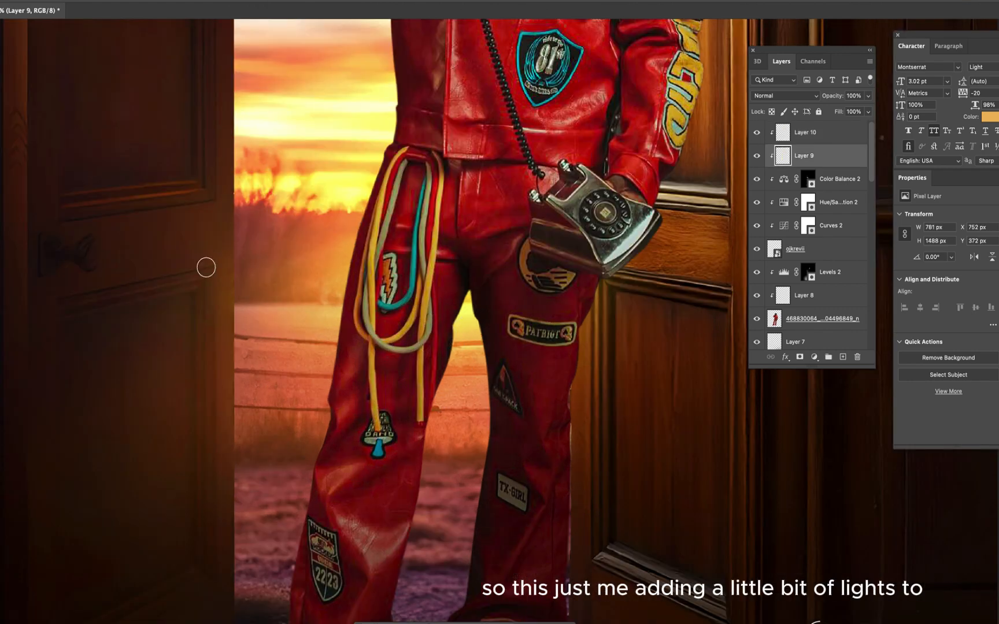
pyautogui.click(808, 138)
pyautogui.scroll(-3, 228, 256)
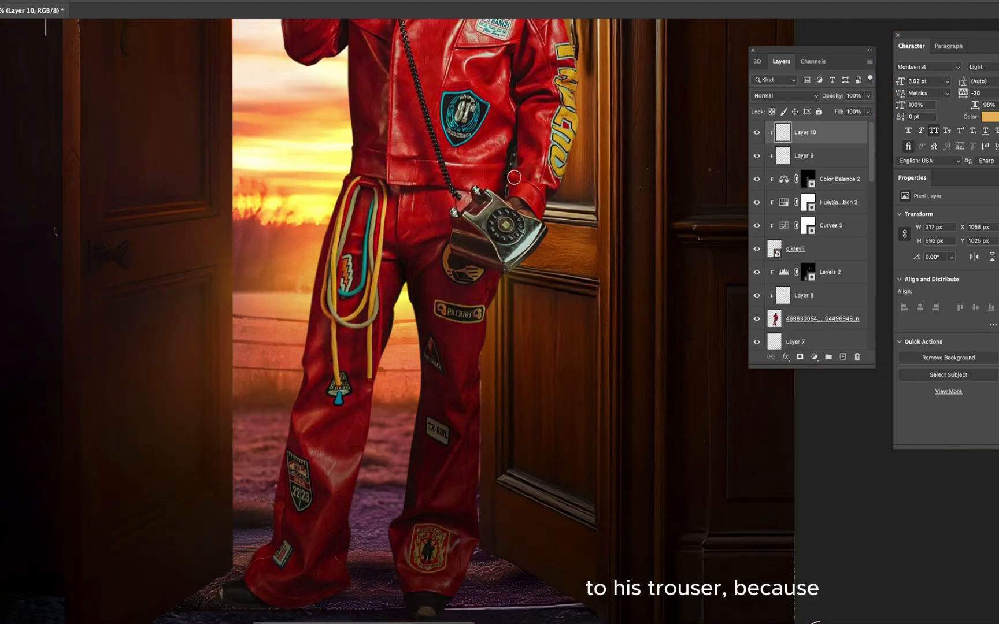
pyautogui.scroll(5, 405, 261)
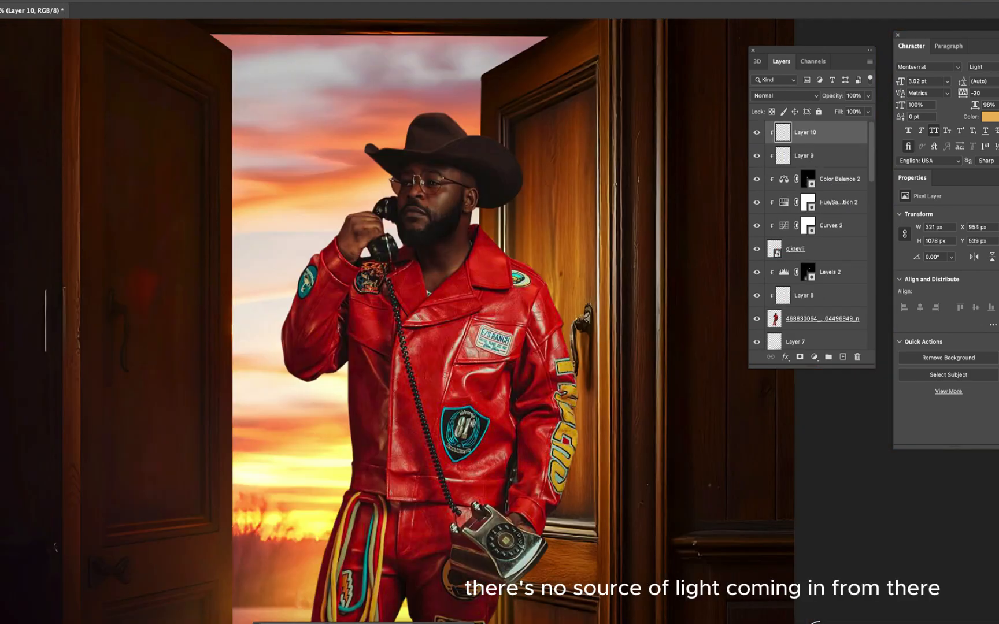
# Move Layer 9 below the Levels 2 adjustment and paint orange light on it along the inner edge of the trouser leg
pyautogui.press('super+w')
pyautogui.press('Return')
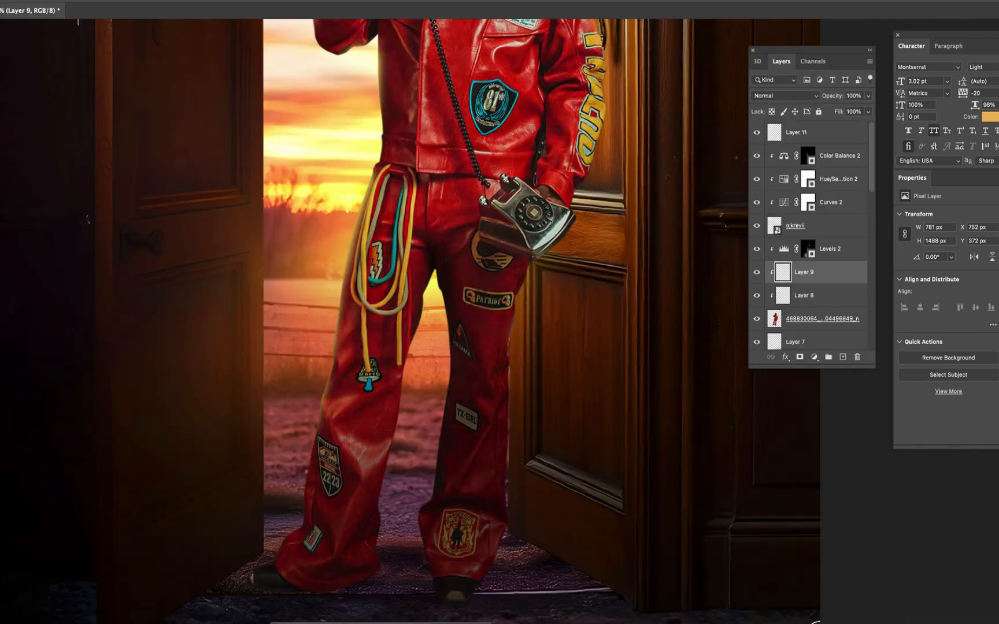
pyautogui.scroll(3, 417, 278)
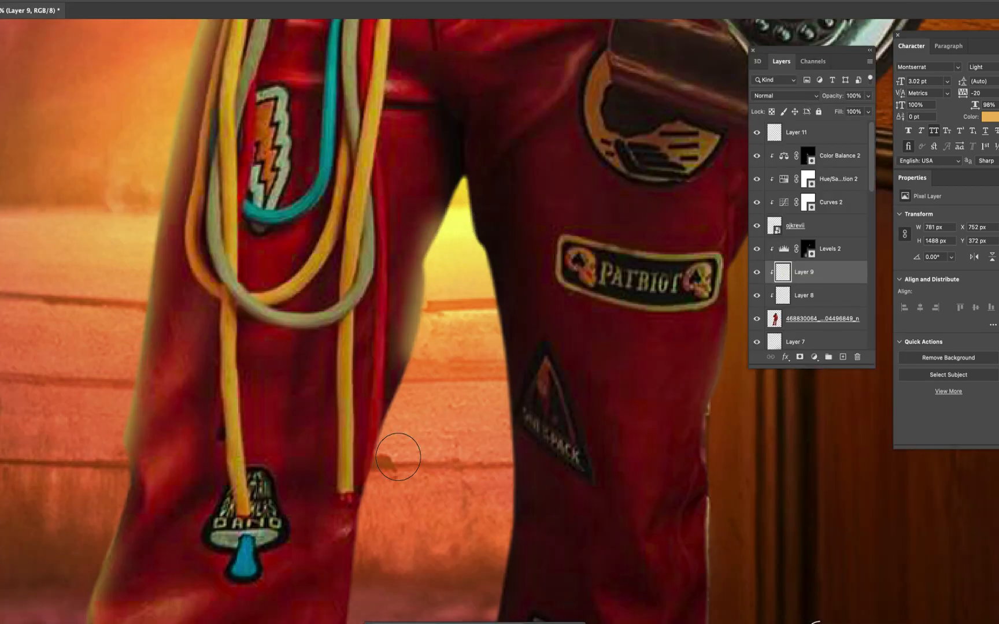
pyautogui.scroll(-3, 393, 347)
pyautogui.scroll(1, 389, 315)
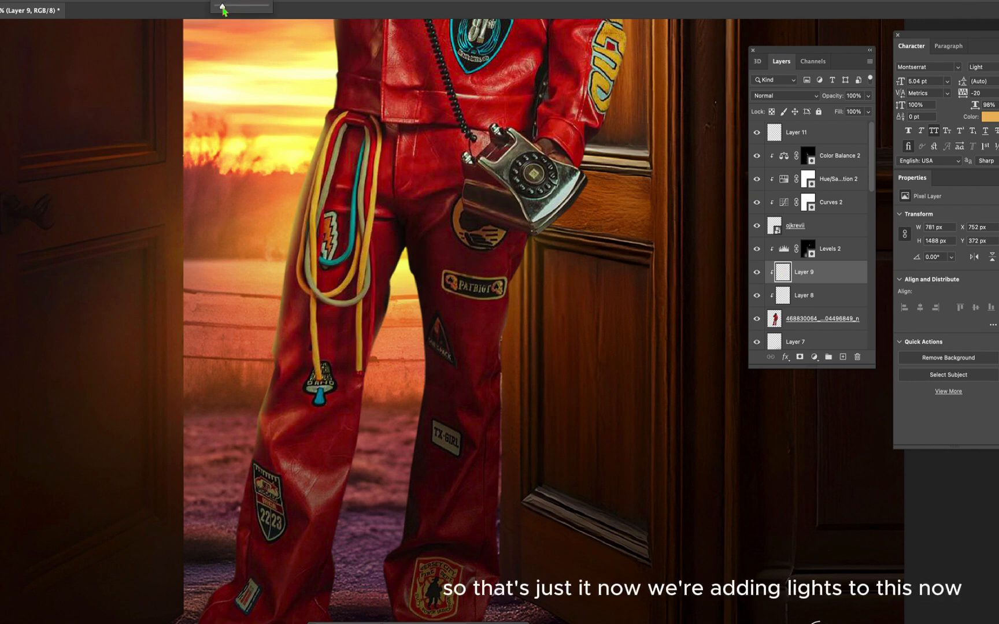
pyautogui.scroll(-5, 355, 347)
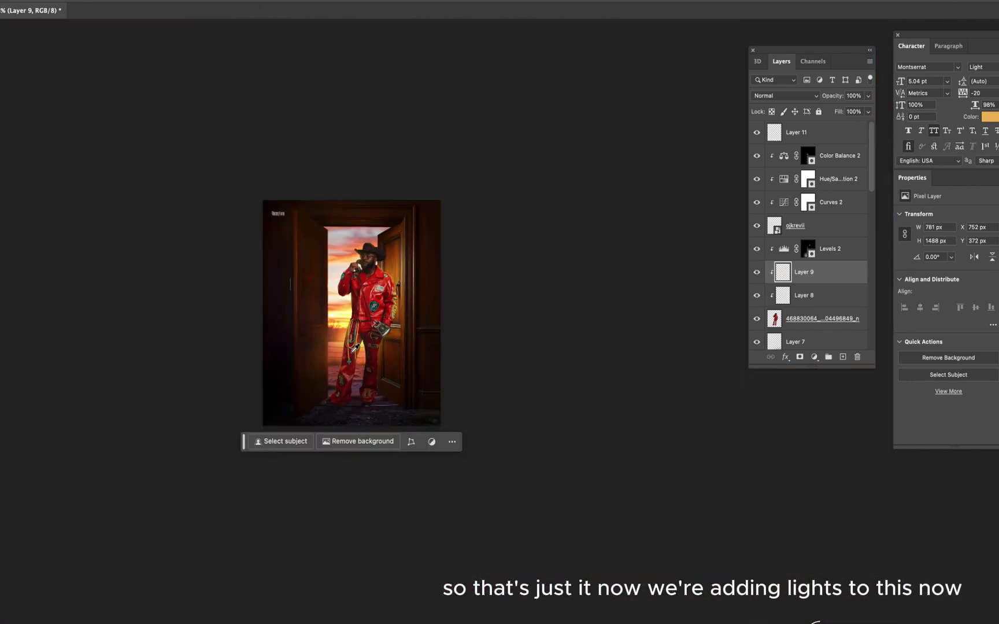
pyautogui.scroll(5, 355, 346)
pyautogui.scroll(1, 400, 413)
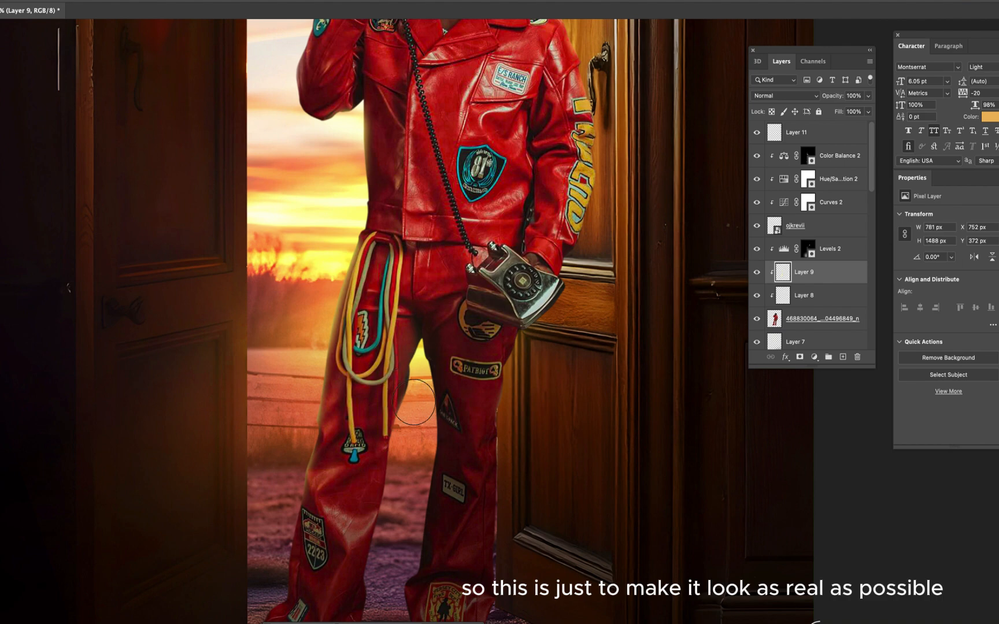
pyautogui.scroll(3, 415, 376)
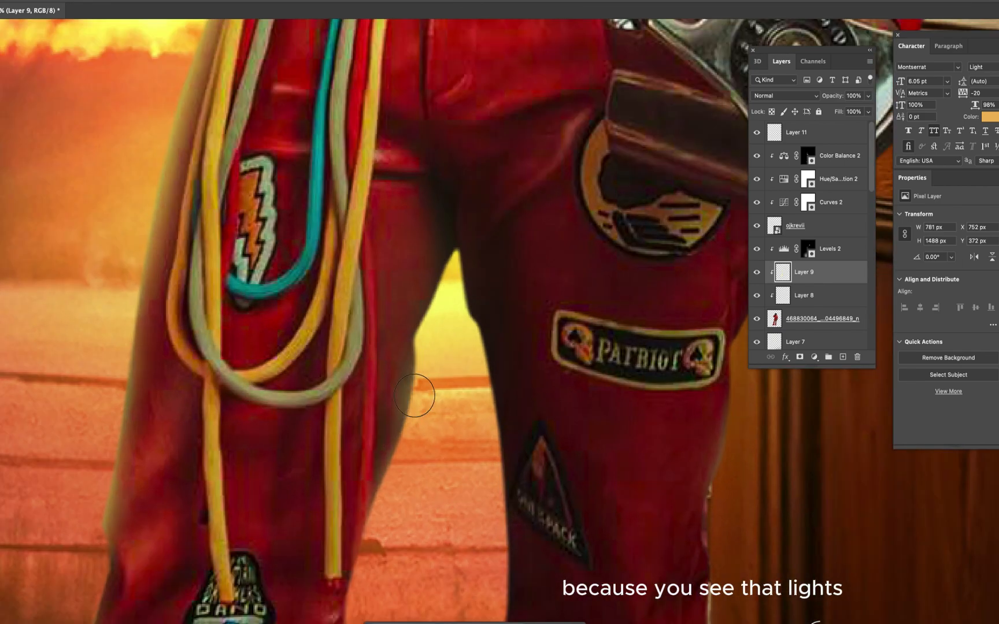
# Sample sunset tones and paint warm light on Layer 9 along the inner thigh and the jacket's sky-side edge
pyautogui.press('super+0')
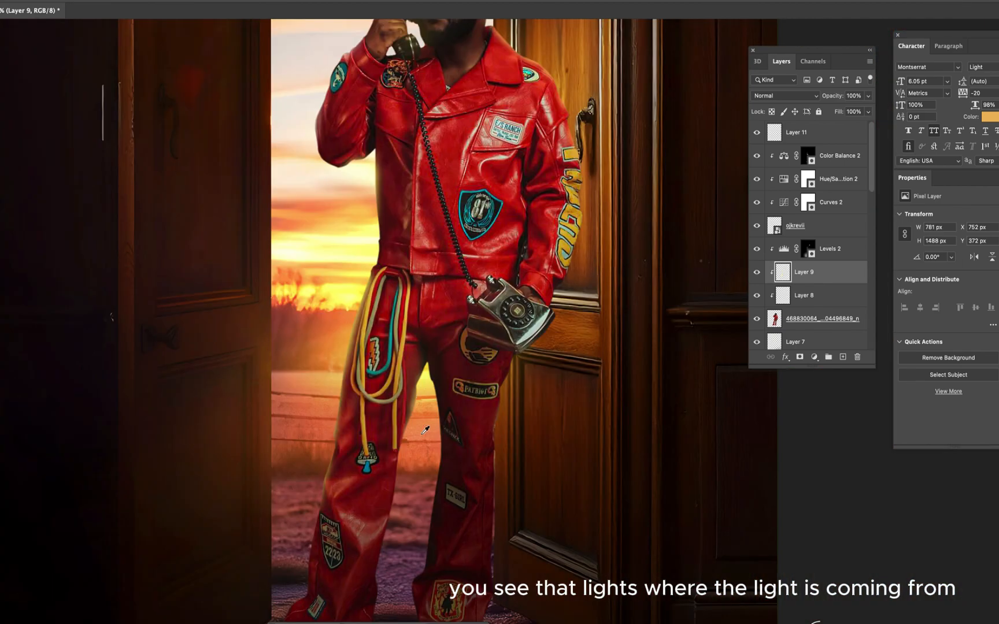
pyautogui.scroll(1, 414, 425)
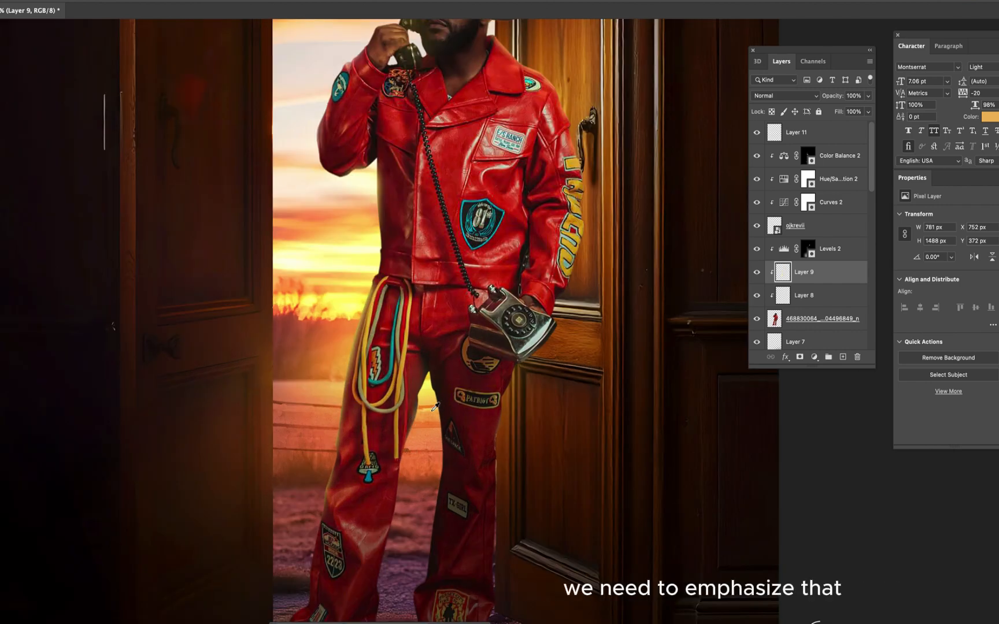
pyautogui.press('super+0')
pyautogui.scroll(3, 397, 275)
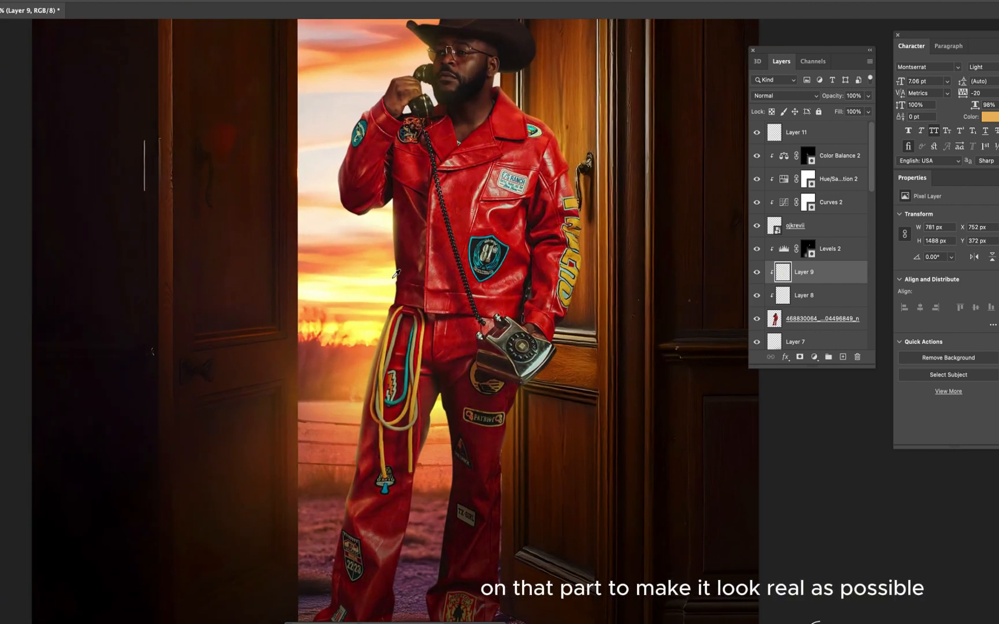
pyautogui.scroll(1, 396, 274)
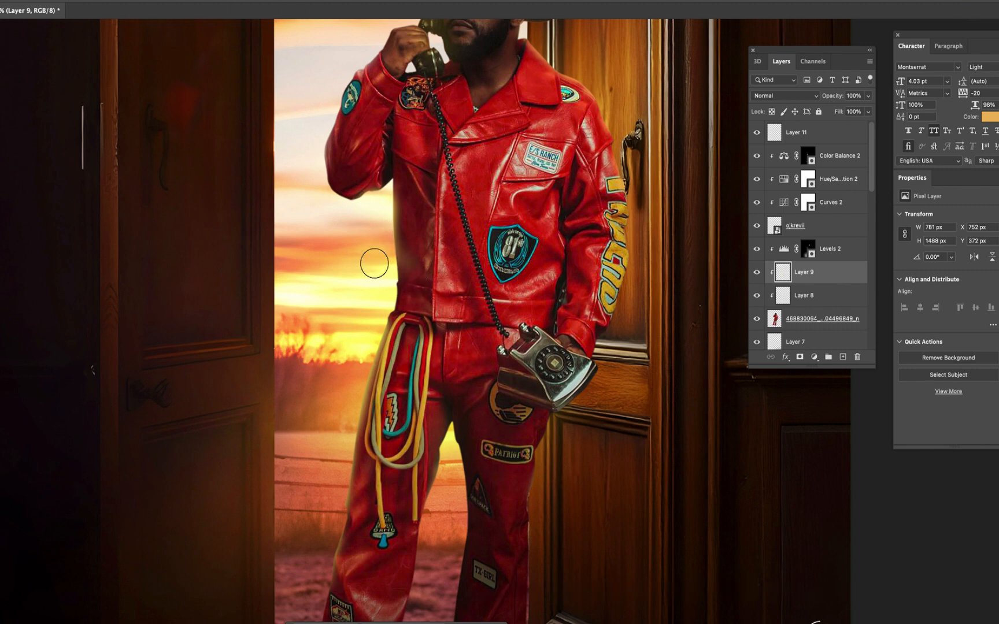
# Continue the warm light on Layer 9 down the trouser legs and check it on the full figure
pyautogui.scroll(-2, 426, 329)
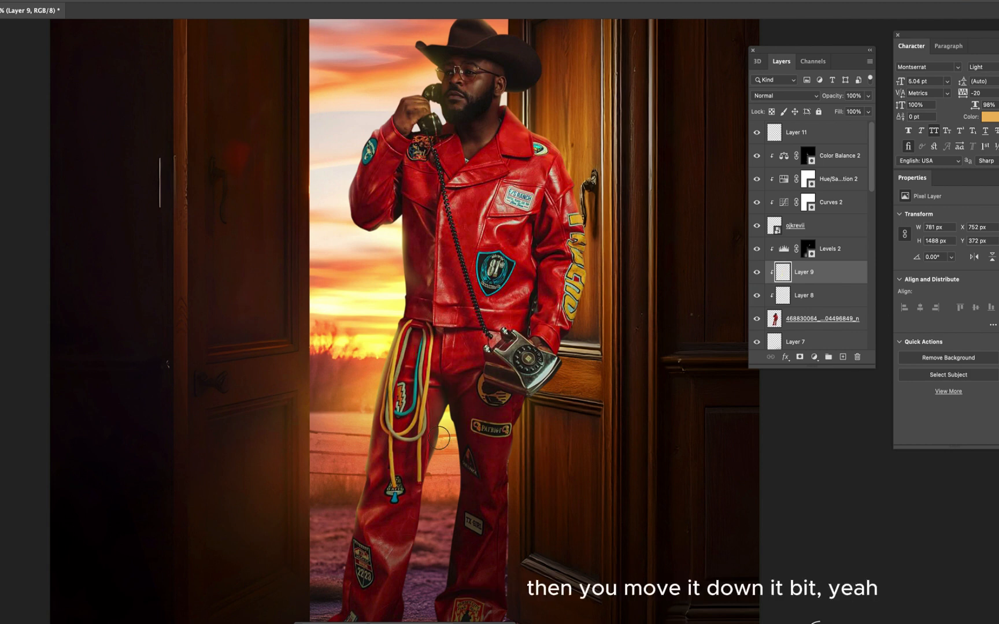
pyautogui.scroll(-2, 426, 444)
pyautogui.scroll(2, 451, 454)
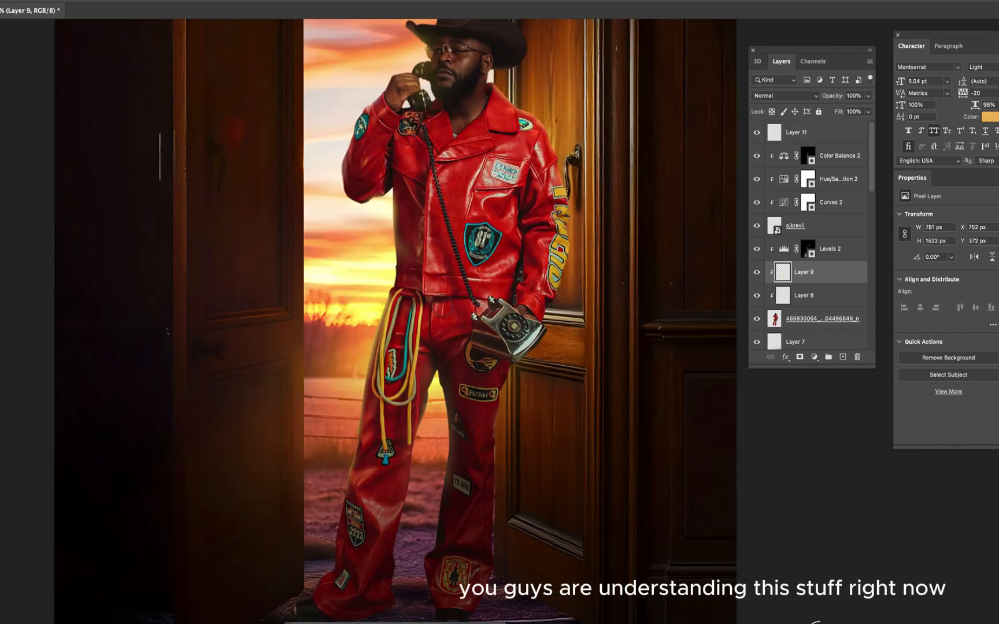
pyautogui.scroll(-3, 473, 444)
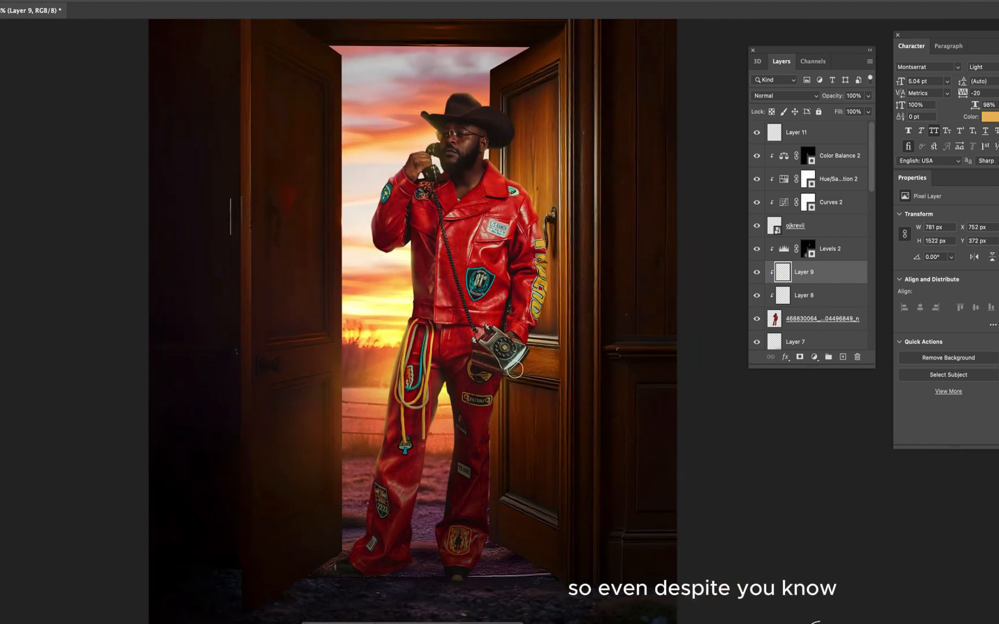
# Paint on the Levels 2 layer mask to deepen the shadows on the trouser legs and around the hip
pyautogui.click(808, 248)
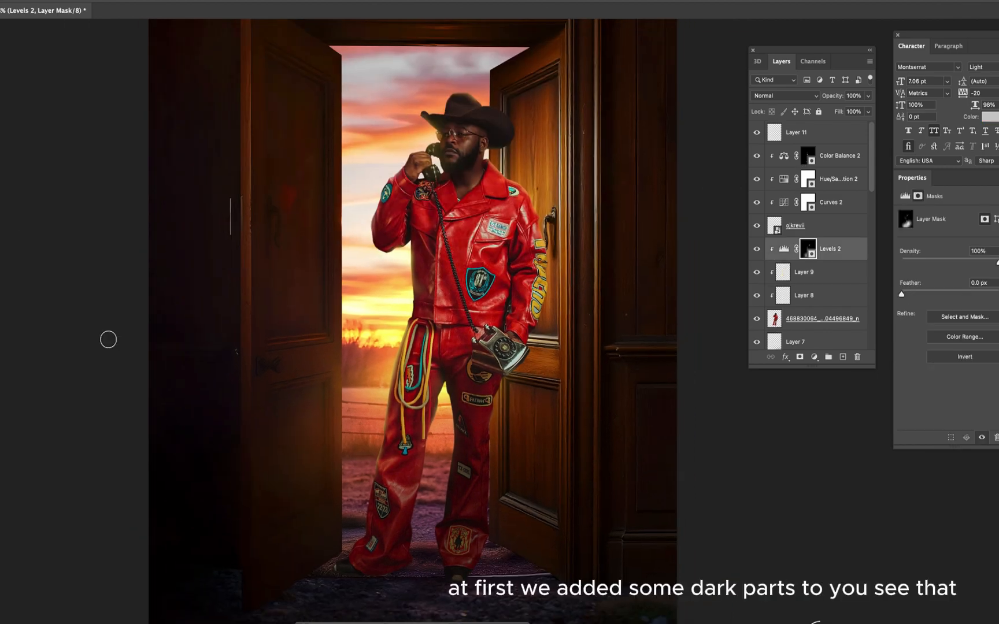
pyautogui.scroll(1, 471, 411)
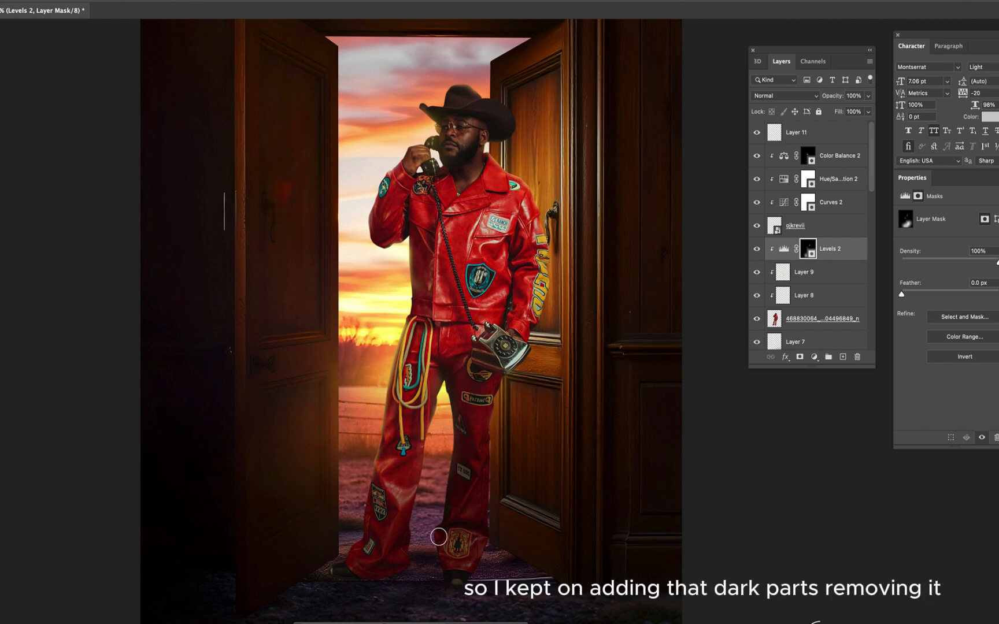
pyautogui.scroll(1, 463, 370)
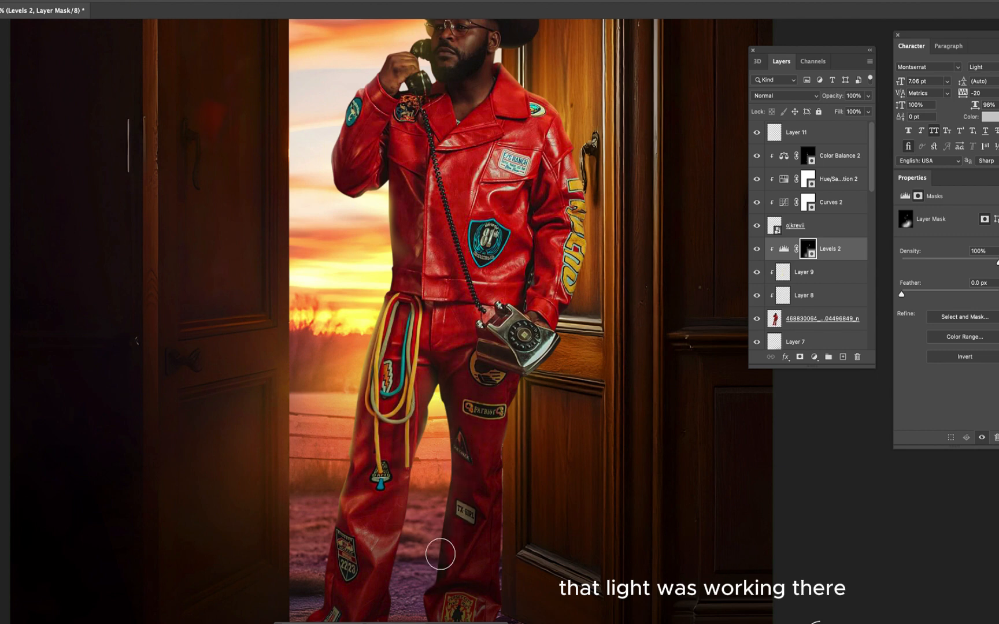
pyautogui.scroll(-4, 496, 349)
pyautogui.scroll(3, 462, 342)
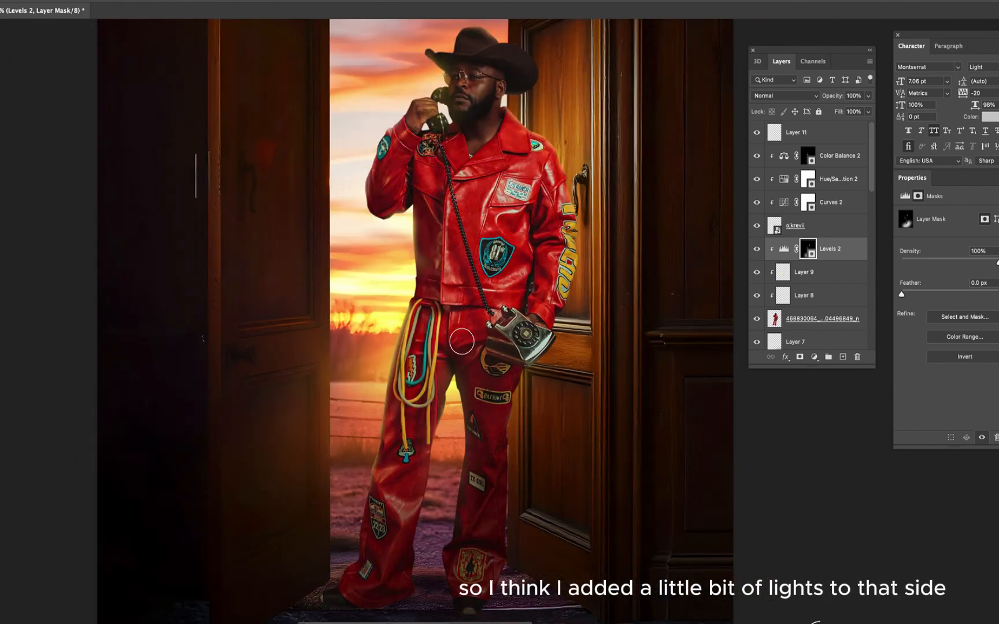
pyautogui.scroll(-1, 489, 400)
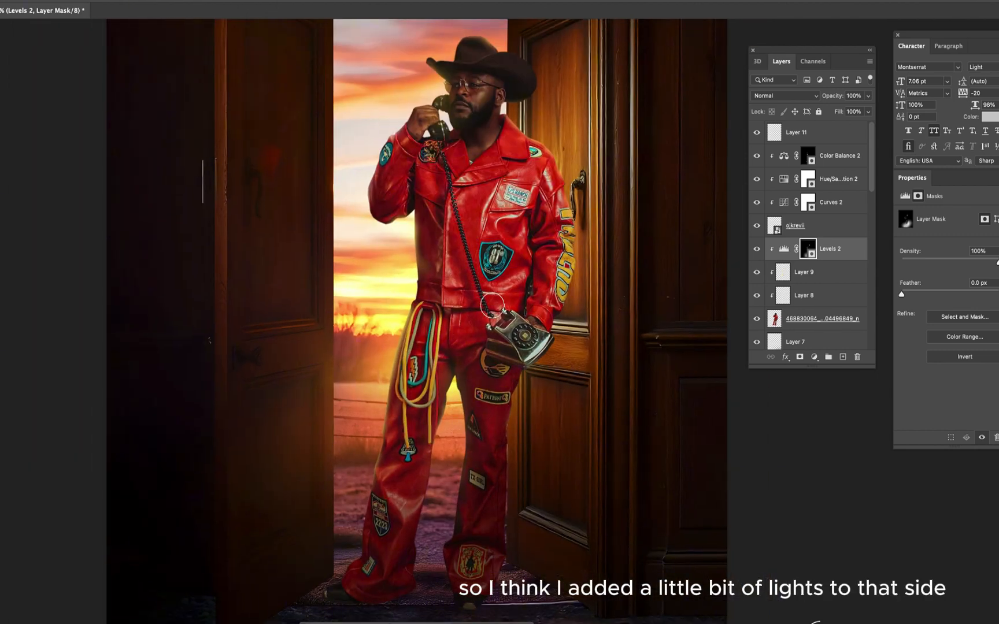
# Check the light and shadow balance across the whole composite, deselect all layers and save the document
pyautogui.scroll(-3, 478, 391)
pyautogui.scroll(3, 478, 391)
pyautogui.scroll(-3, 466, 281)
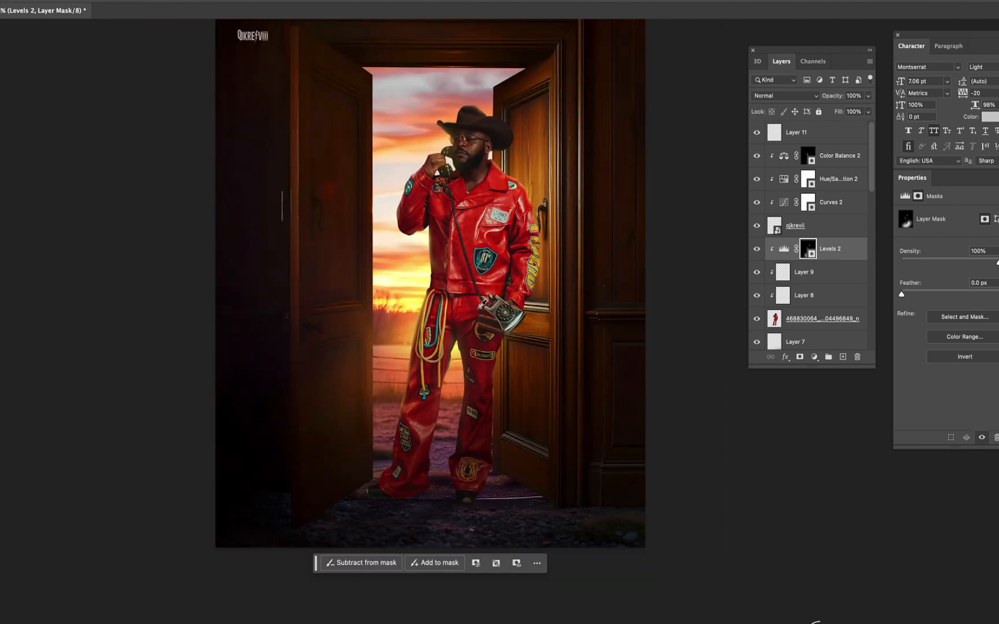
pyautogui.scroll(-2, 482, 301)
pyautogui.scroll(2, 483, 301)
pyautogui.scroll(1, 480, 274)
pyautogui.click(91, 217)
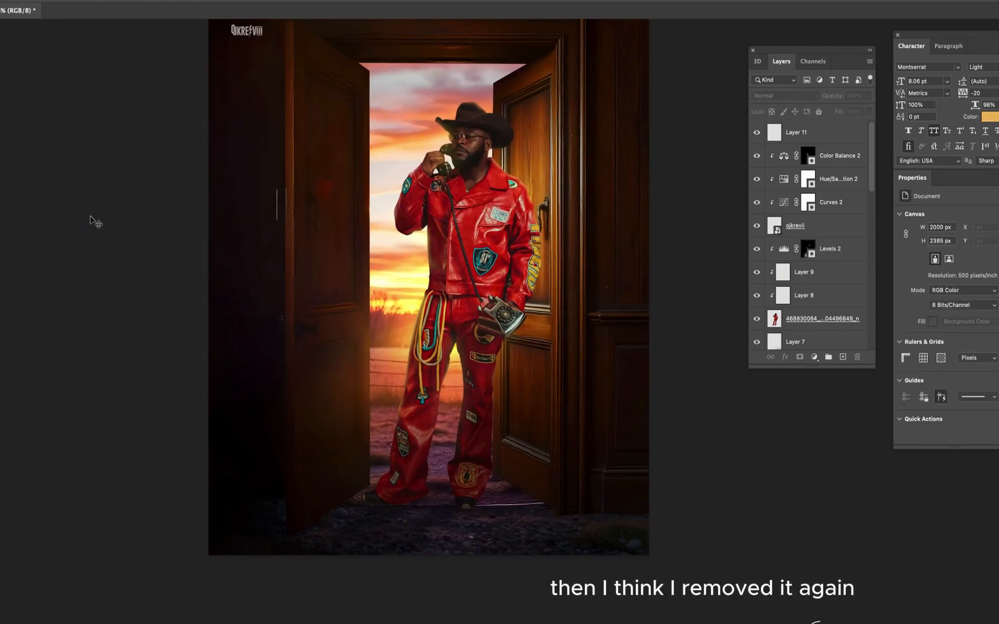
pyautogui.hotkey('ctrl', 's')
pyautogui.scroll(-2, 430, 354)
pyautogui.scroll(1, 500, 257)
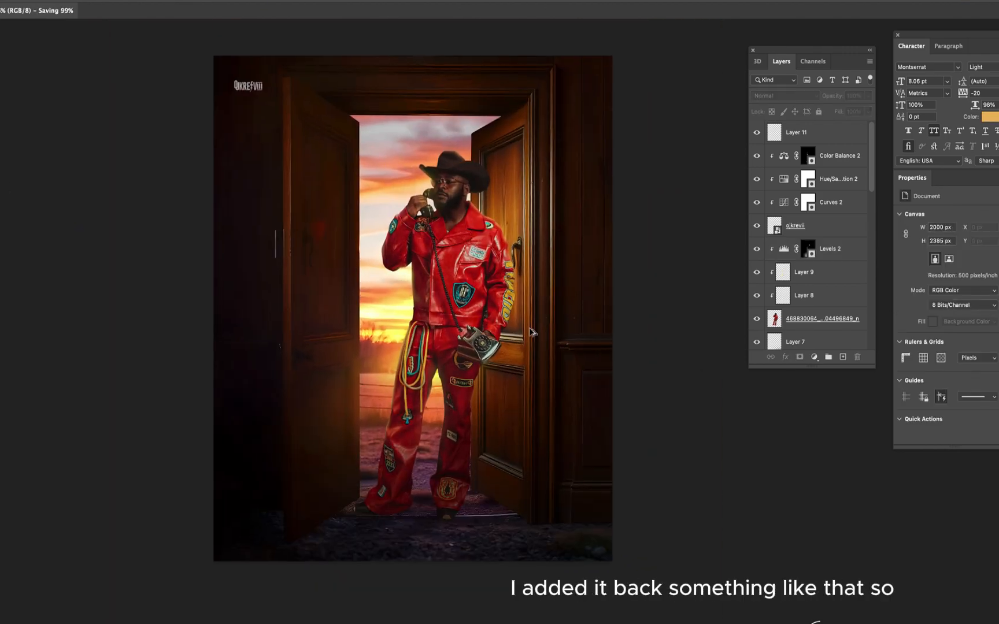
# Try repositioning the logo to the centre of the poster, above the doorway
pyautogui.scroll(1, 284, 95)
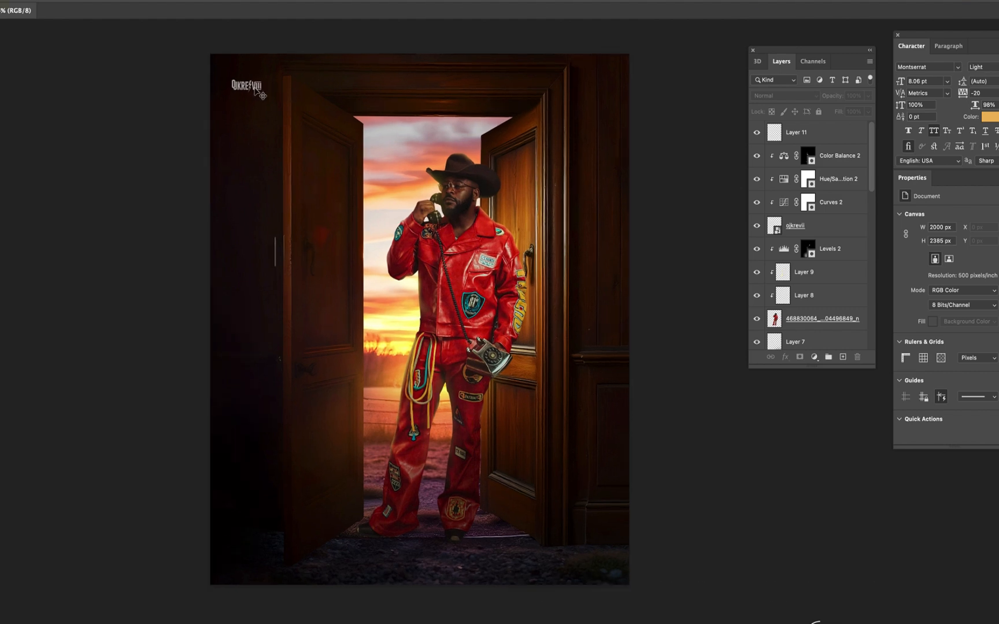
pyautogui.moveTo(248, 86); pyautogui.dragTo(502, 78)
pyautogui.scroll(1, 503, 79)
pyautogui.moveTo(223, 103); pyautogui.dragTo(218, 102)
pyautogui.press('super+z')
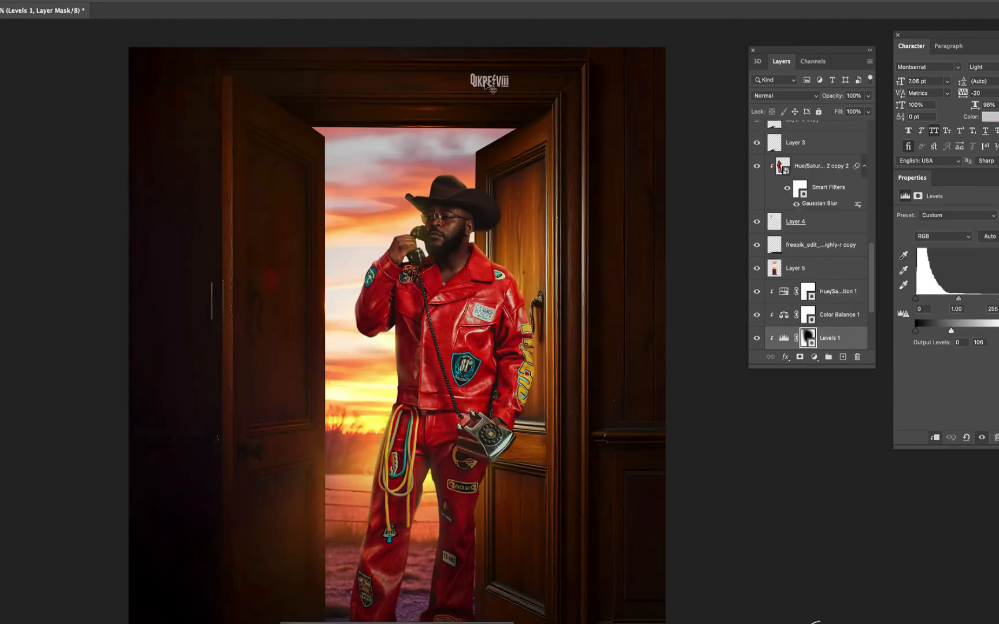
pyautogui.moveTo(487, 86); pyautogui.dragTo(212, 93)
pyautogui.press('super+z')
# Return the logo to the poster's upper-left corner and undo the accidental shift of the Layer 3 copy glow
pyautogui.scroll(-5, 836, 288)
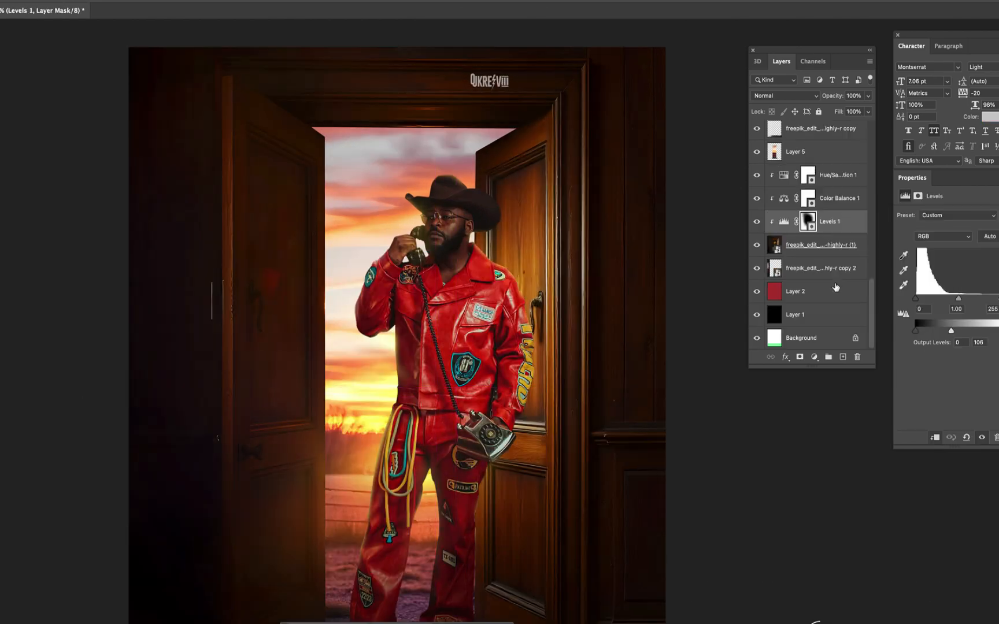
pyautogui.scroll(3, 839, 307)
pyautogui.scroll(1, 829, 297)
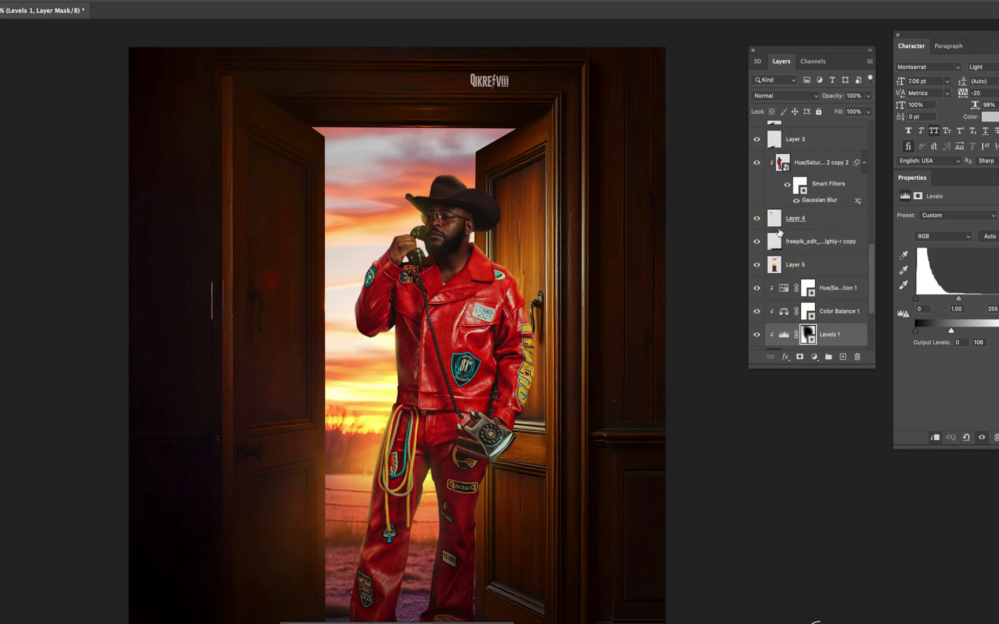
pyautogui.click(186, 97)
pyautogui.moveTo(330, 218); pyautogui.dragTo(341, 214)
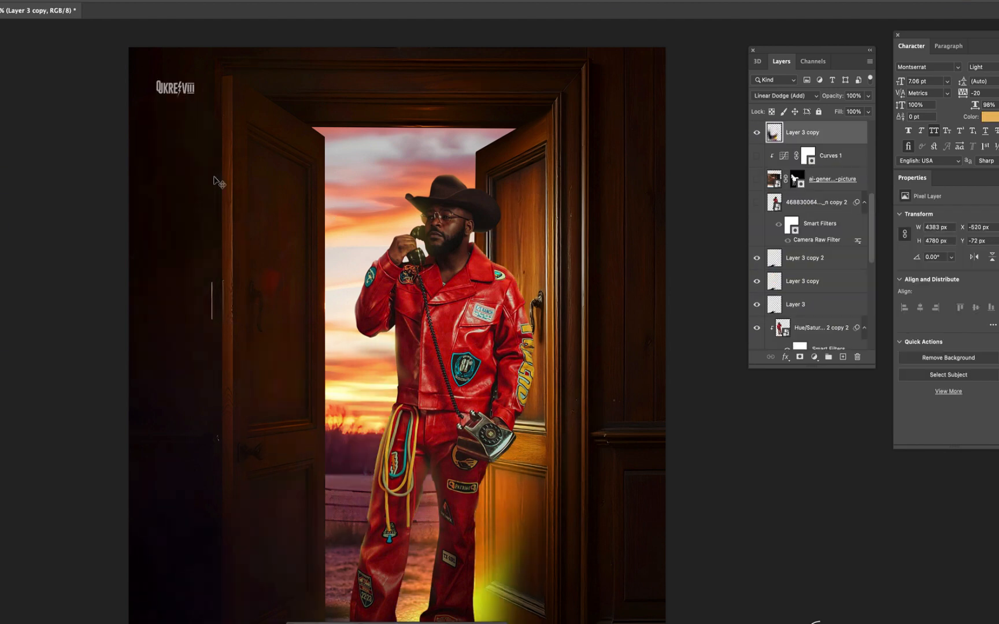
pyautogui.press('super+z')
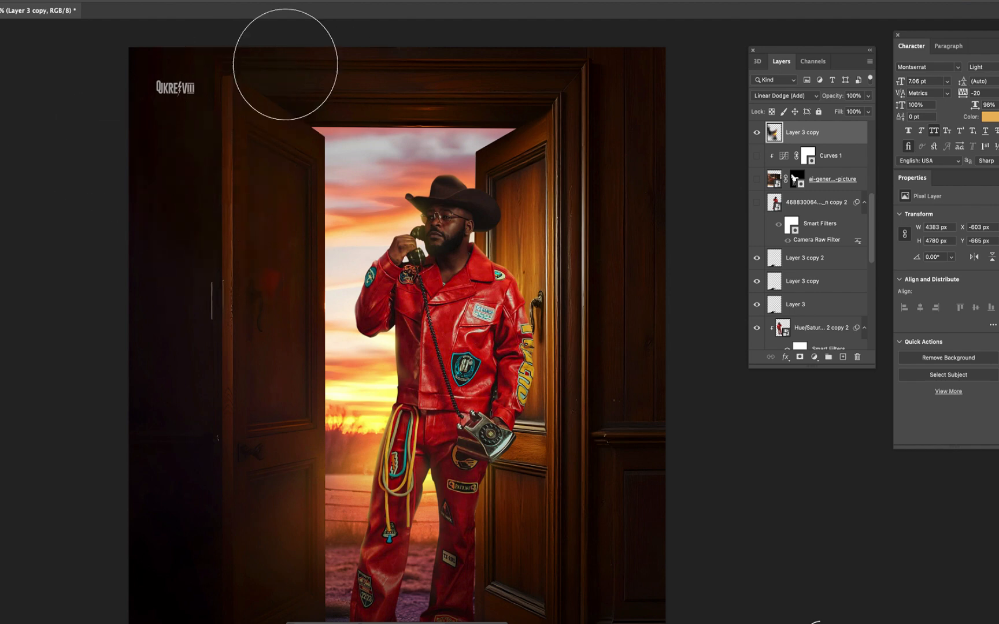
# Deselect all layers, save the document and check the full composite
pyautogui.scroll(-1, 223, 190)
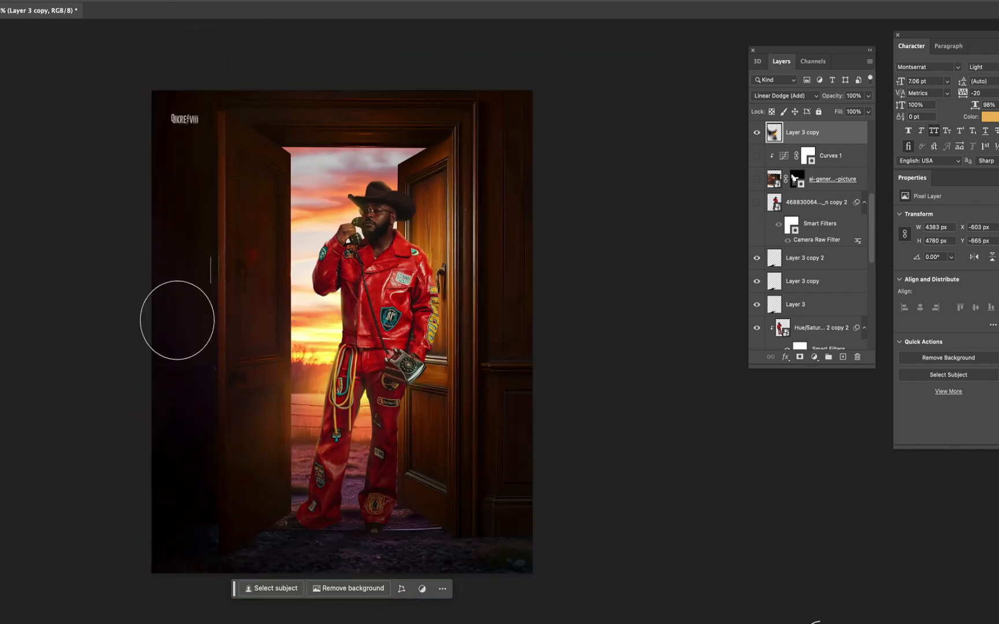
pyautogui.click(72, 314)
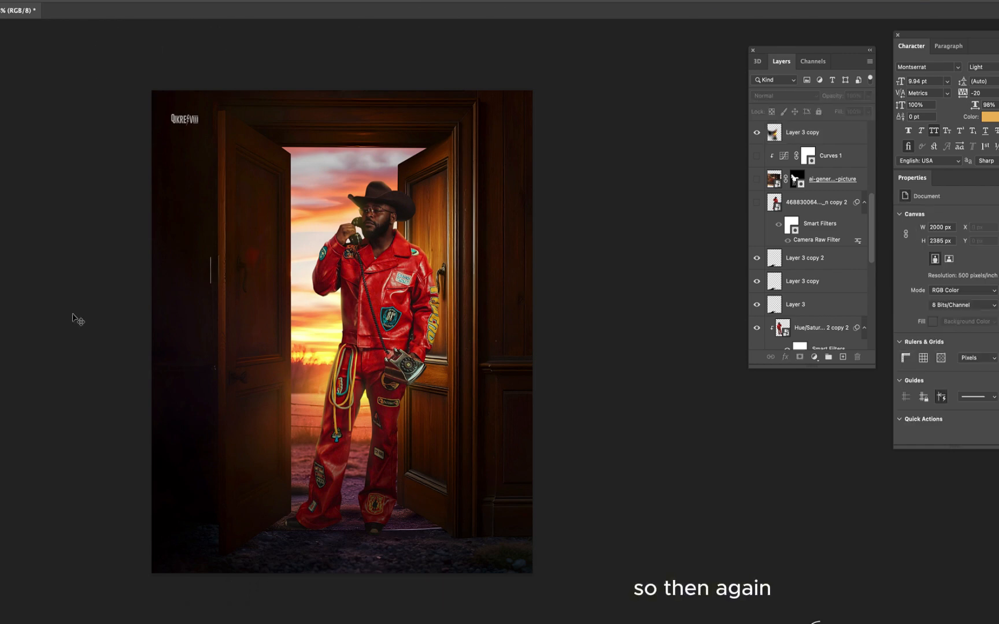
pyautogui.press('super+s')
pyautogui.scroll(3, 434, 358)
pyautogui.scroll(-3, 531, 395)
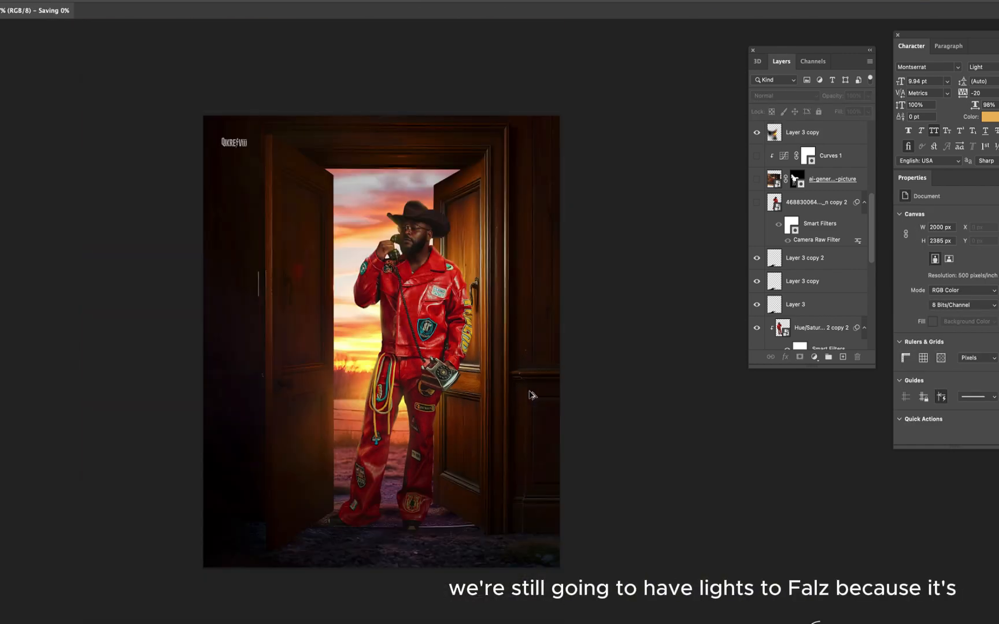
pyautogui.scroll(1, 397, 314)
pyautogui.scroll(2, 295, 411)
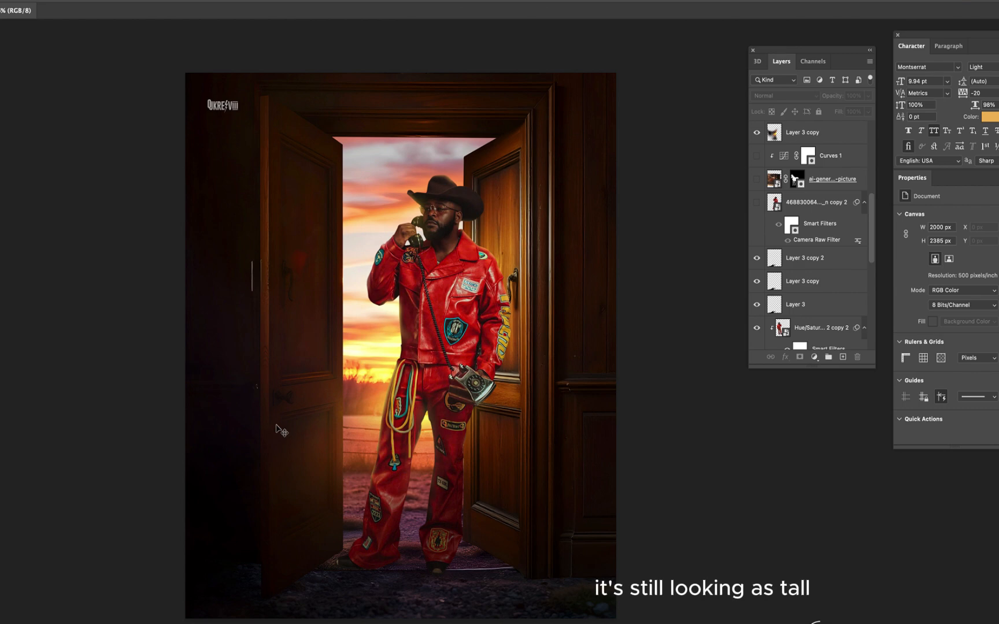
# Add a new empty layer directly above the Color Balance 2 adjustment for painting smoke
pyautogui.click(570, 577)
pyautogui.scroll(5, 806, 224)
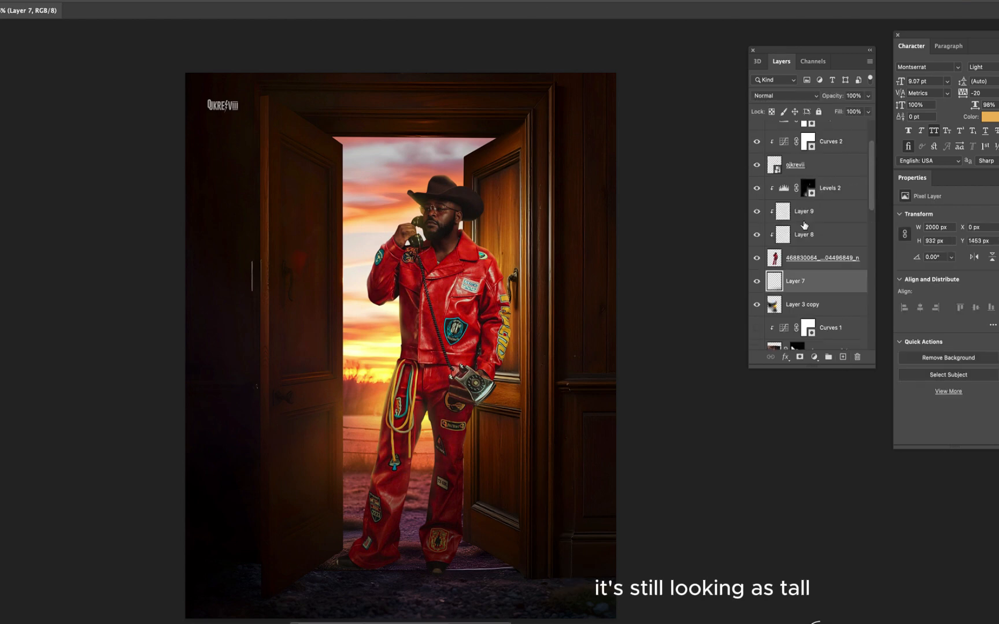
pyautogui.click(828, 157)
pyautogui.click(843, 357)
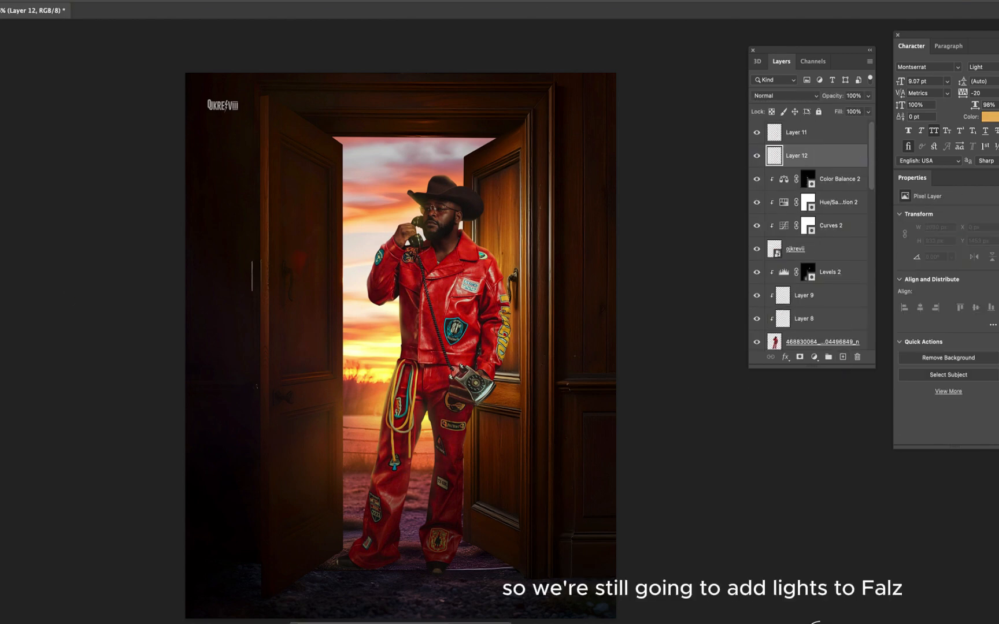
# Try smoke brush 105 at 4963 px on Layer 12 over the dark wall and left door
pyautogui.rightClick(509, 368)
pyautogui.scroll(-8, 590, 529)
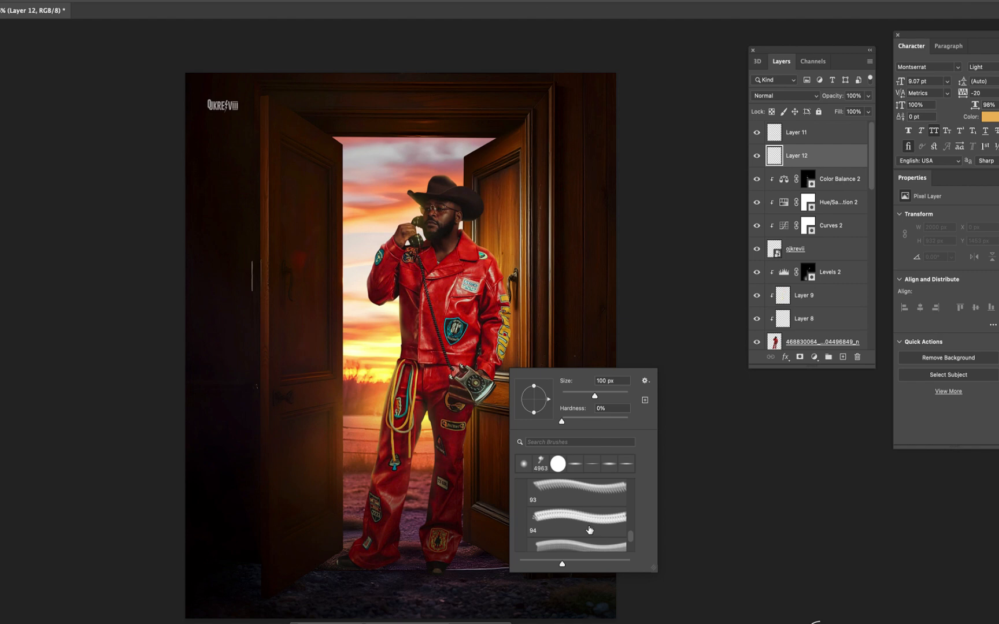
pyautogui.scroll(-5, 590, 530)
pyautogui.click(582, 537)
pyautogui.click(94, 430)
pyautogui.press('super+minus')
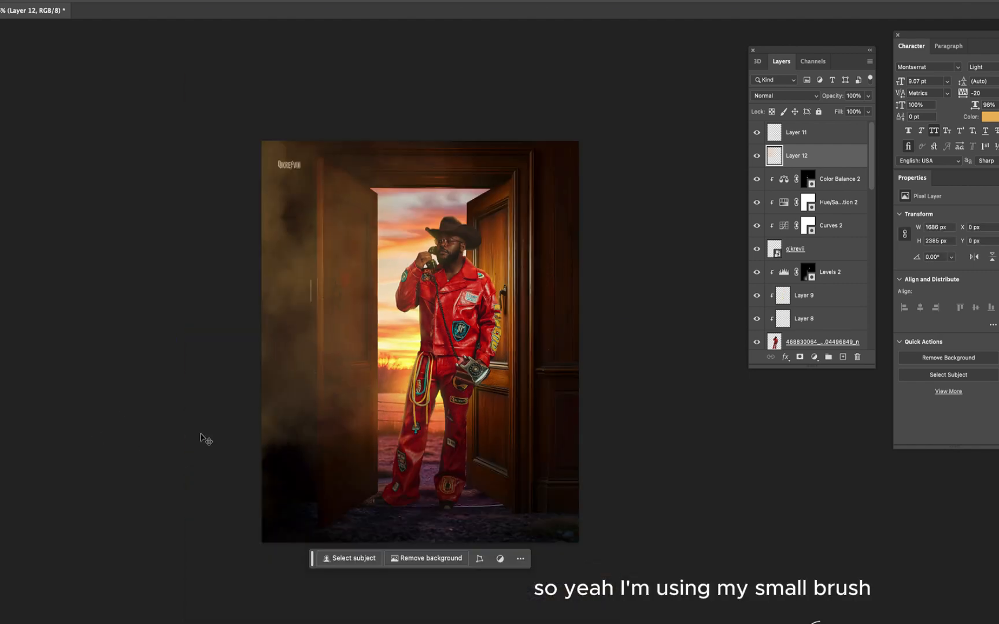
pyautogui.press('super+z')
pyautogui.click(233, 587)
pyautogui.press('super+z')
# Resize the smoke brush to about 2000 px and reduce its painting strength
pyautogui.rightClick(541, 373)
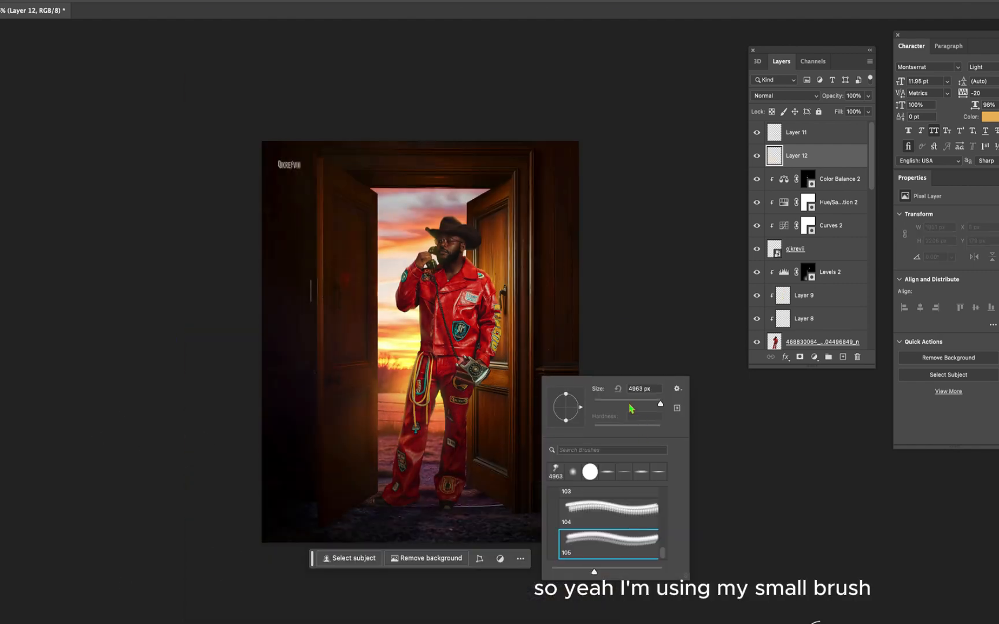
pyautogui.press('Return')
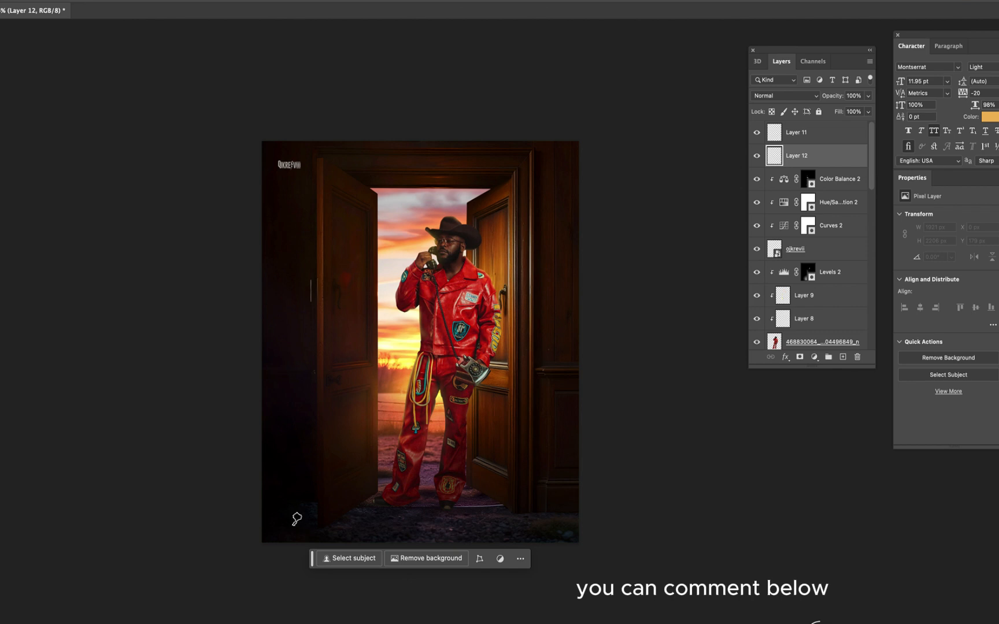
pyautogui.press(']')
pyautogui.press(']')
pyautogui.press(']')
pyautogui.press(']')
pyautogui.press(']')
pyautogui.press(']')
pyautogui.press(']')
pyautogui.press(']')
pyautogui.press(']')
pyautogui.click(585, 535)
pyautogui.press(']')
pyautogui.press(']')
pyautogui.press(']')
pyautogui.press(']')
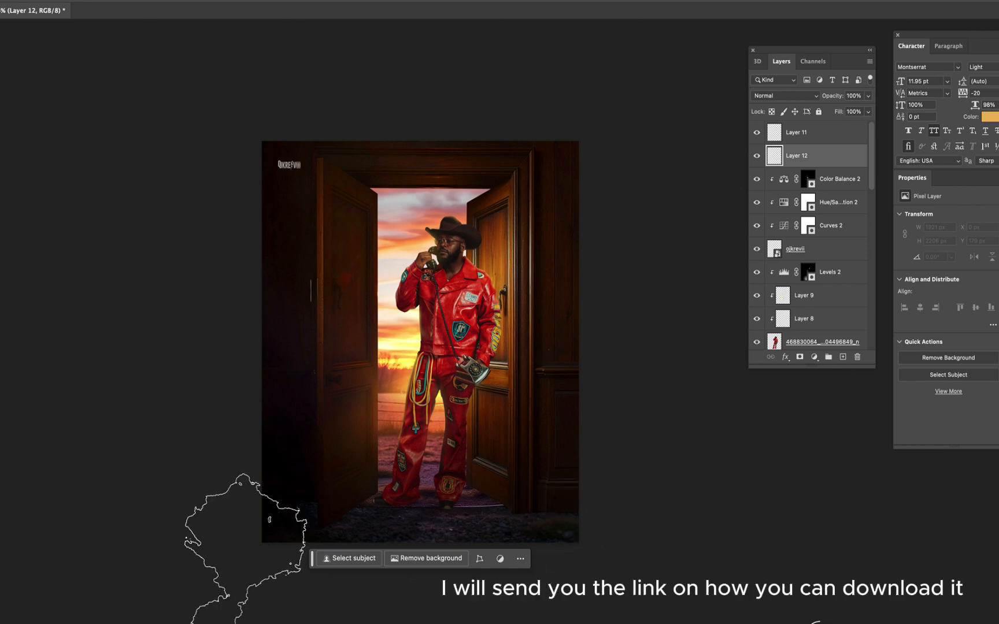
pyautogui.moveTo(245, 7); pyautogui.dragTo(241, 7)
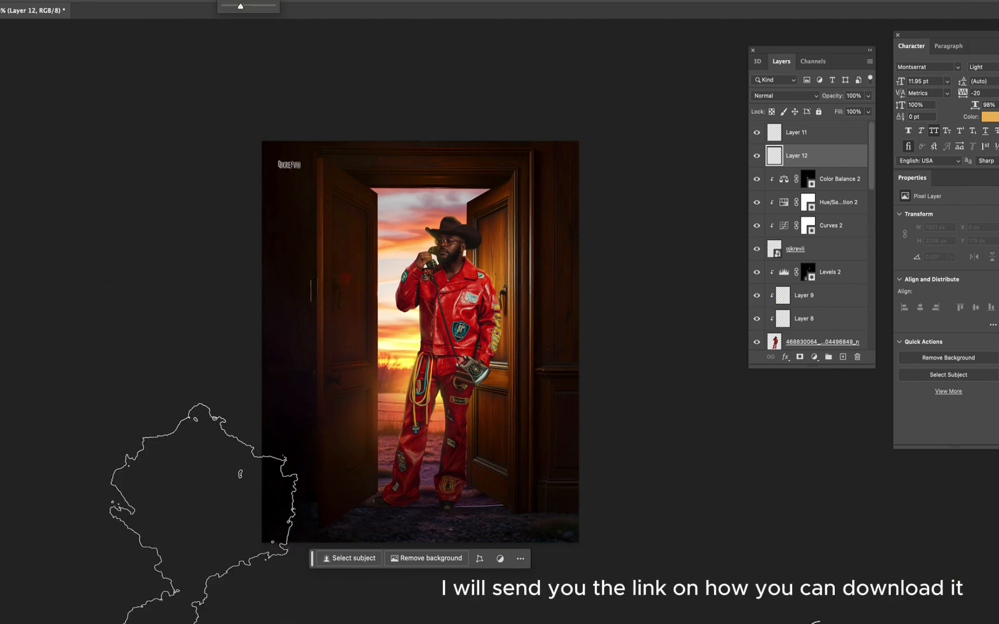
# Try smoke stamps along the bottom of Layer 12, including one in an orange sampled from the sunset beside the leg
pyautogui.click(278, 558)
pyautogui.click(590, 581)
pyautogui.press('super+z')
pyautogui.press('super+z')
pyautogui.click(282, 578)
pyautogui.press('super+z')
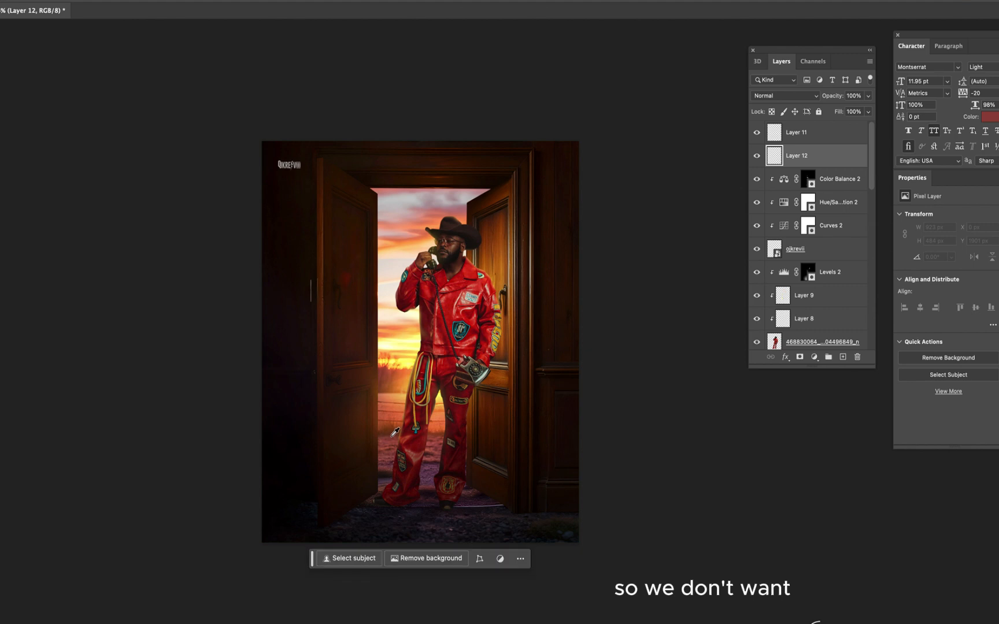
pyautogui.keyDown('alt'); pyautogui.click(398, 434); pyautogui.keyUp('alt')
pyautogui.click(264, 541)
pyautogui.press('super+z')
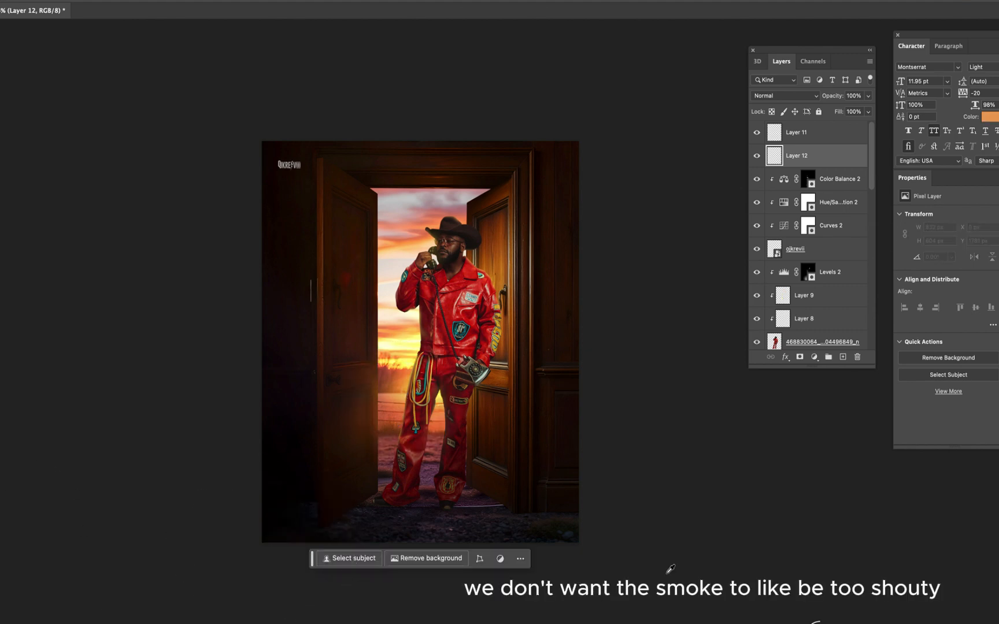
# Sample the dark ground tone and stamp faint smoke in the lower-left corner of Layer 12, undoing the extra stroke
pyautogui.keyDown('alt'); pyautogui.click(566, 533); pyautogui.keyUp('alt')
pyautogui.moveTo(292, 535); pyautogui.dragTo(462, 549)
pyautogui.press('super+z')
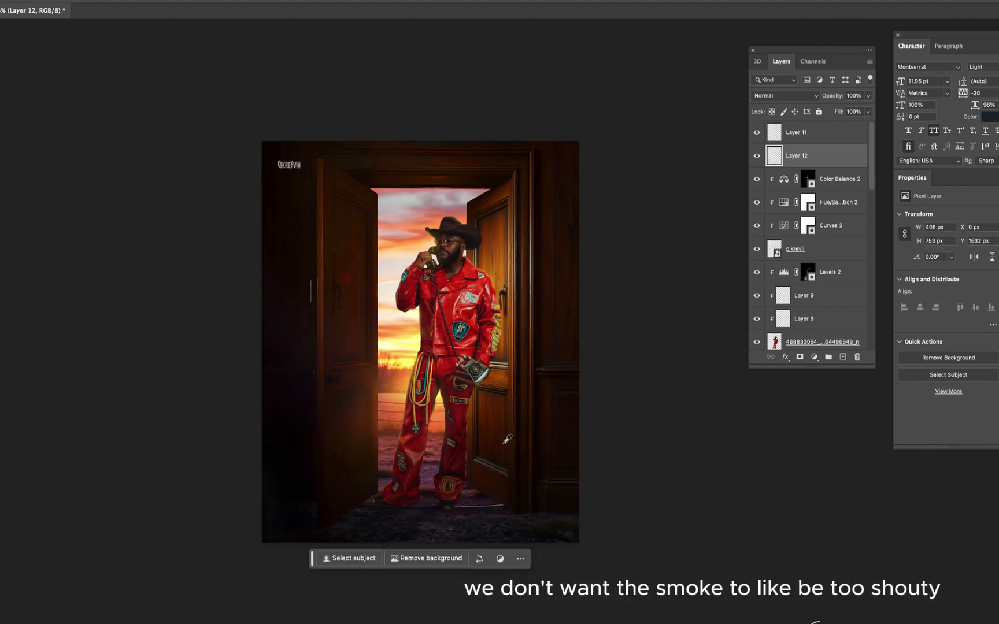
# Sample the warm brown of the right door as the paint colour and test a smoke stroke with it
pyautogui.keyDown('alt'); pyautogui.click(503, 439); pyautogui.keyUp('alt')
pyautogui.click(577, 514)
pyautogui.press('super+z')
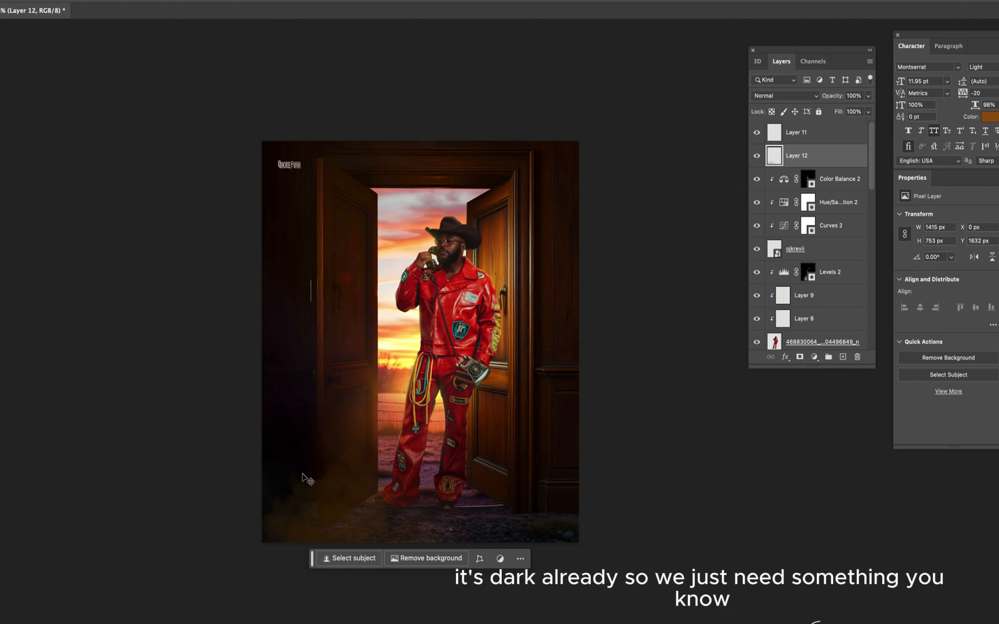
# Rotate the 2000 px smoke brush tip and try warm brown smoke in both bottom corners
pyautogui.rightClick(502, 431)
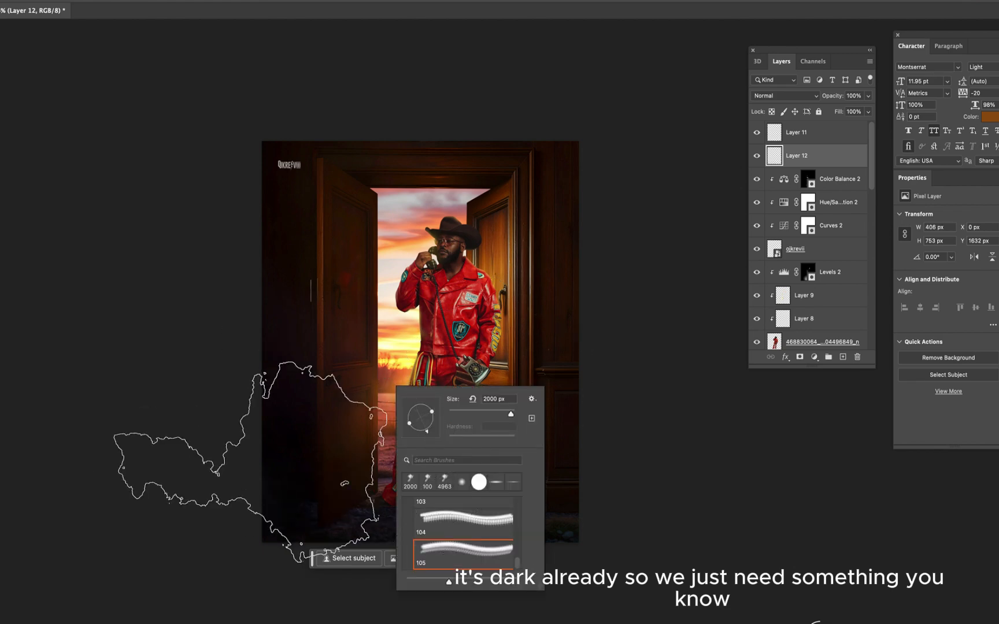
pyautogui.click(280, 579)
pyautogui.click(613, 541)
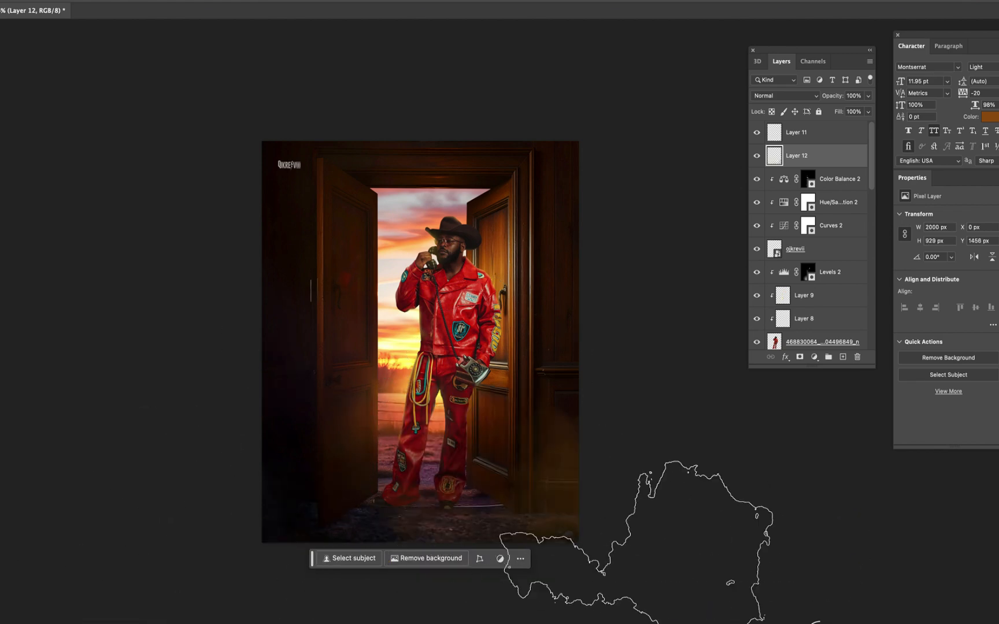
pyautogui.press('super+plus')
pyautogui.scroll(-4, 504, 491)
pyautogui.press('super+z')
pyautogui.click(654, 442)
pyautogui.scroll(-8, 495, 397)
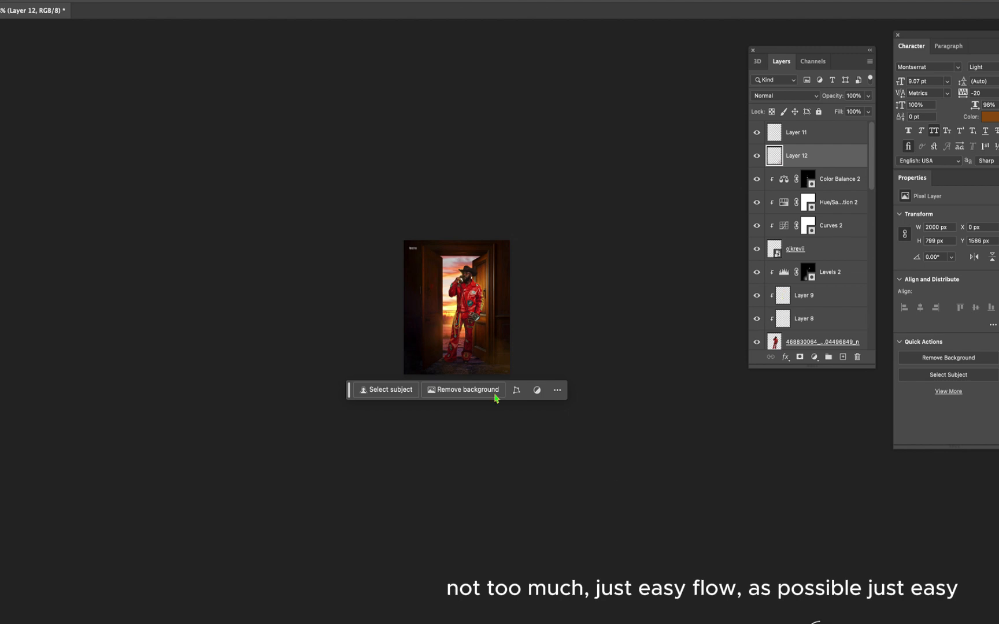
# Try more warm brown smoke over the lower left door and wall, undoing the unwanted stamps
pyautogui.scroll(7, 497, 393)
pyautogui.click(190, 370)
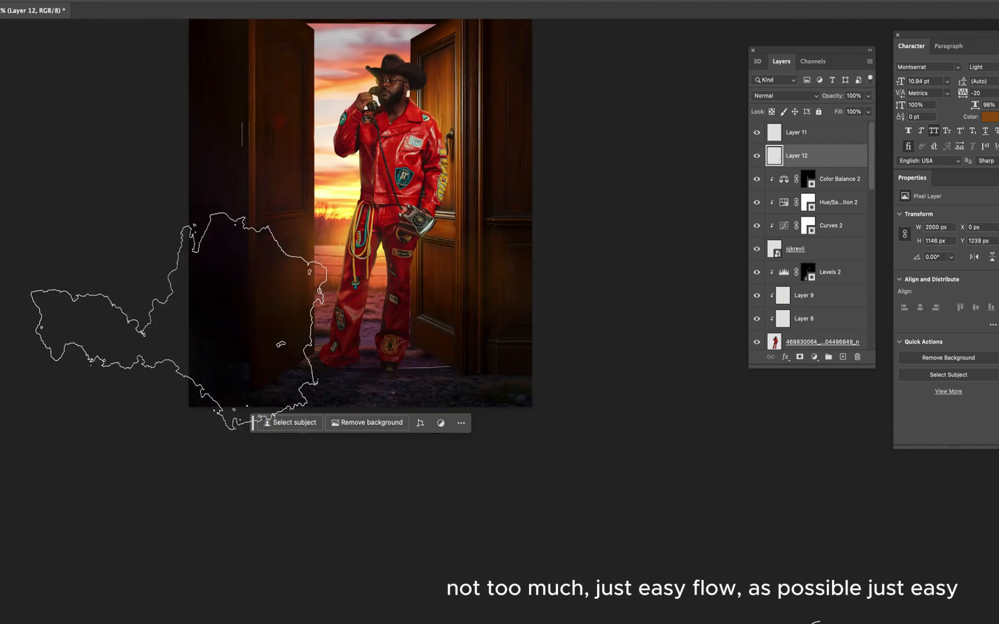
pyautogui.scroll(-1, 162, 461)
pyautogui.press('super+z')
pyautogui.click(305, 292)
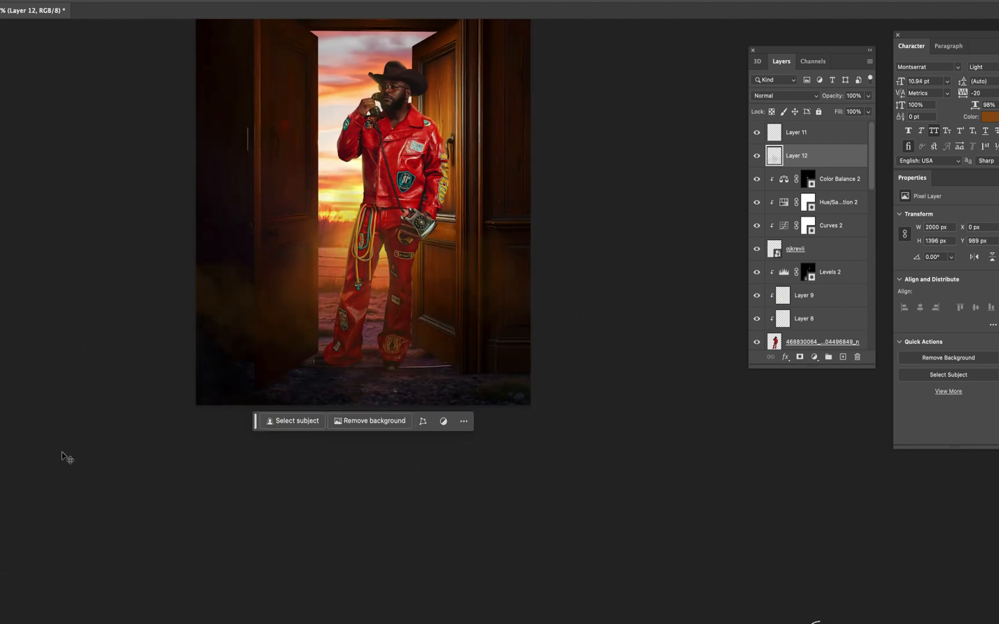
pyautogui.scroll(-1, 87, 434)
pyautogui.scroll(3, 160, 339)
pyautogui.press('super+z')
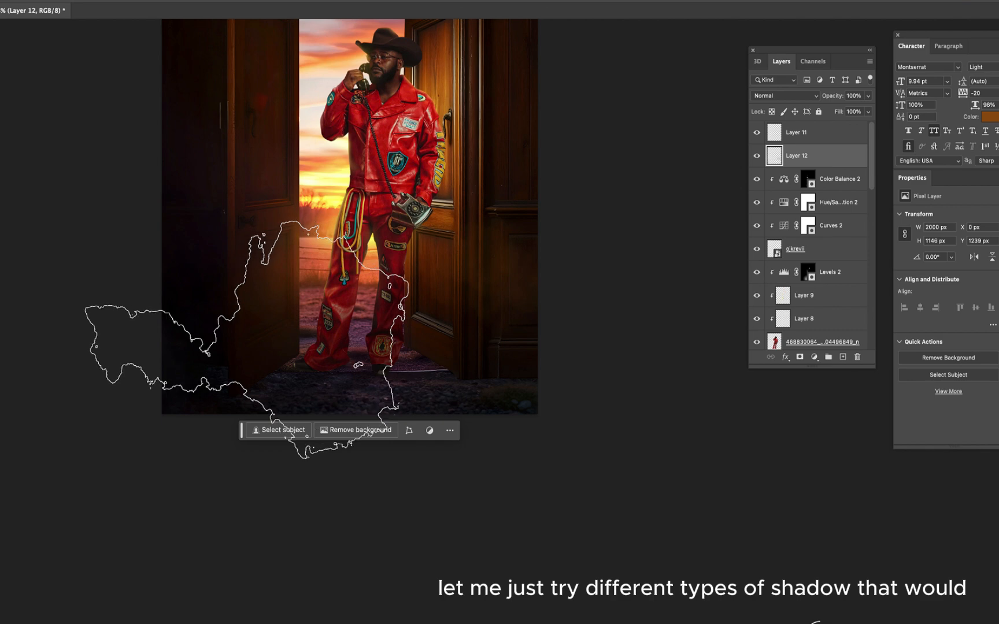
# Try smoke brush 104 at 4628 px over the lower left door and ground, undoing its strokes
pyautogui.rightClick(327, 306)
pyautogui.click(379, 437)
pyautogui.click(190, 369)
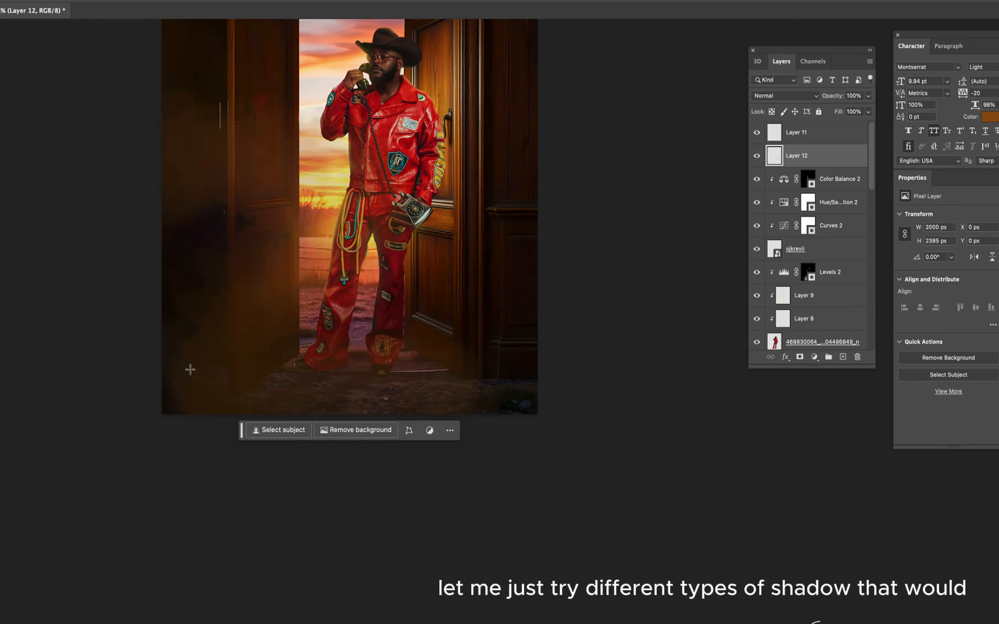
pyautogui.press('super+z')
pyautogui.click(161, 406)
pyautogui.scroll(-2, 309, 399)
pyautogui.press('super+z')
# Switch to smoke brush 102, test and undo one stroke, and reduce its size to 284 px
pyautogui.rightClick(366, 327)
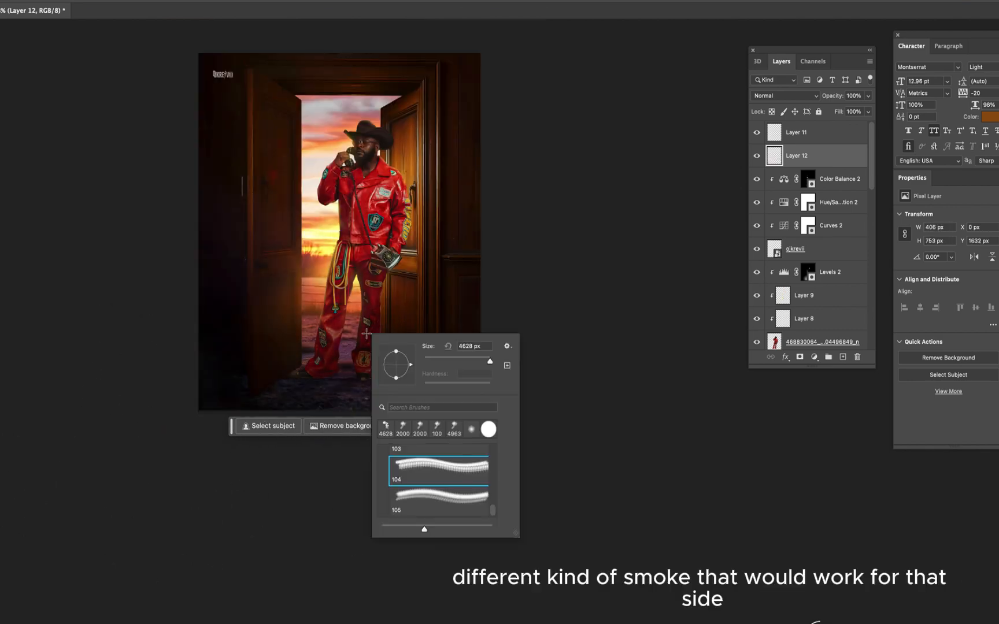
pyautogui.scroll(2, 435, 474)
pyautogui.click(435, 465)
pyautogui.click(237, 383)
pyautogui.press('super+z')
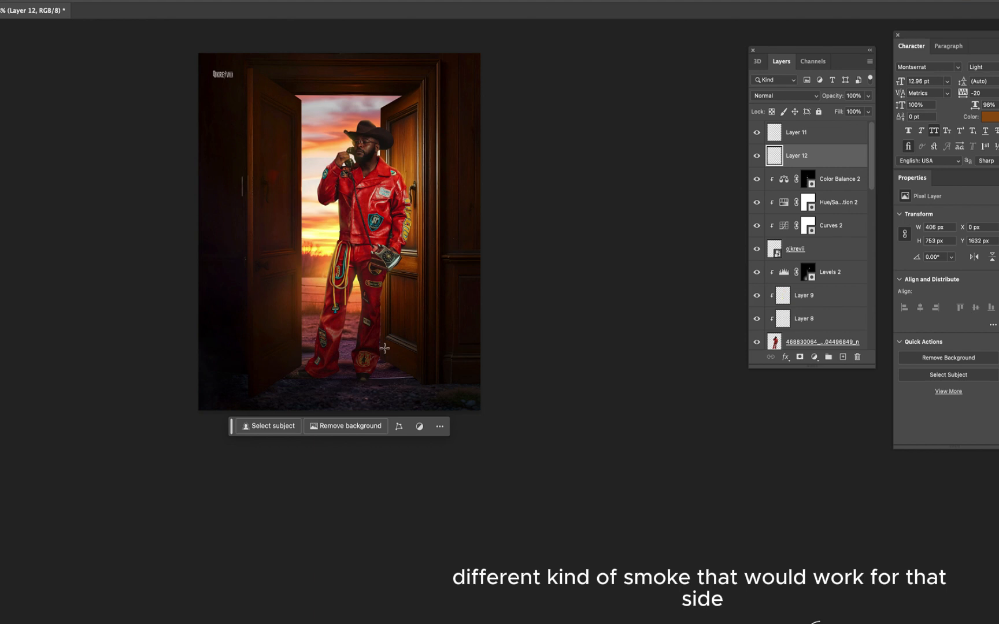
pyautogui.rightClick(384, 347)
pyautogui.press('Return')
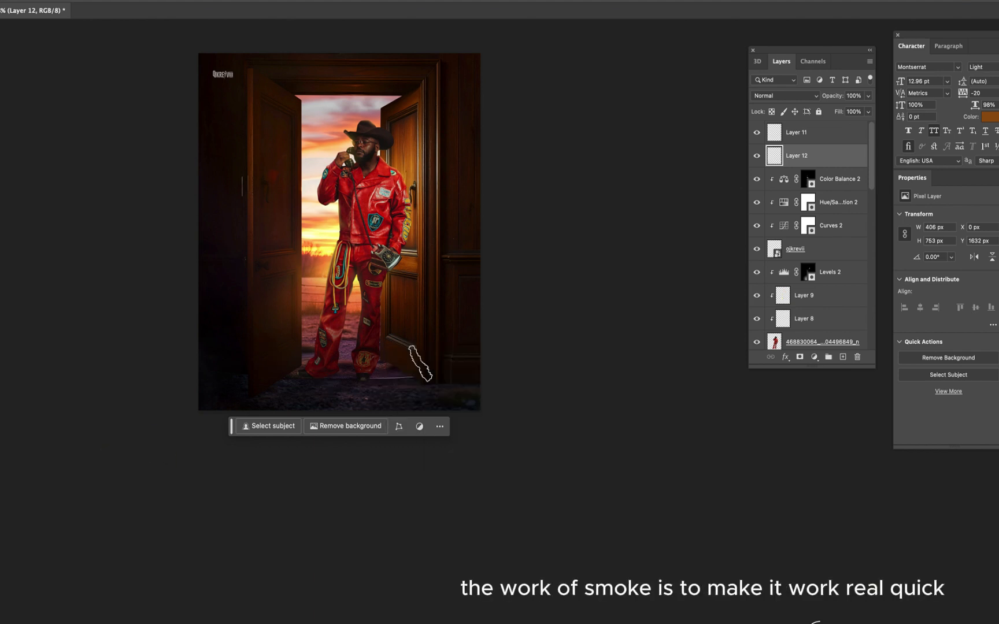
# Rotate the smoke brush tip to lie horizontally and enlarge it to cover most of the ground's width
pyautogui.rightClick(428, 361)
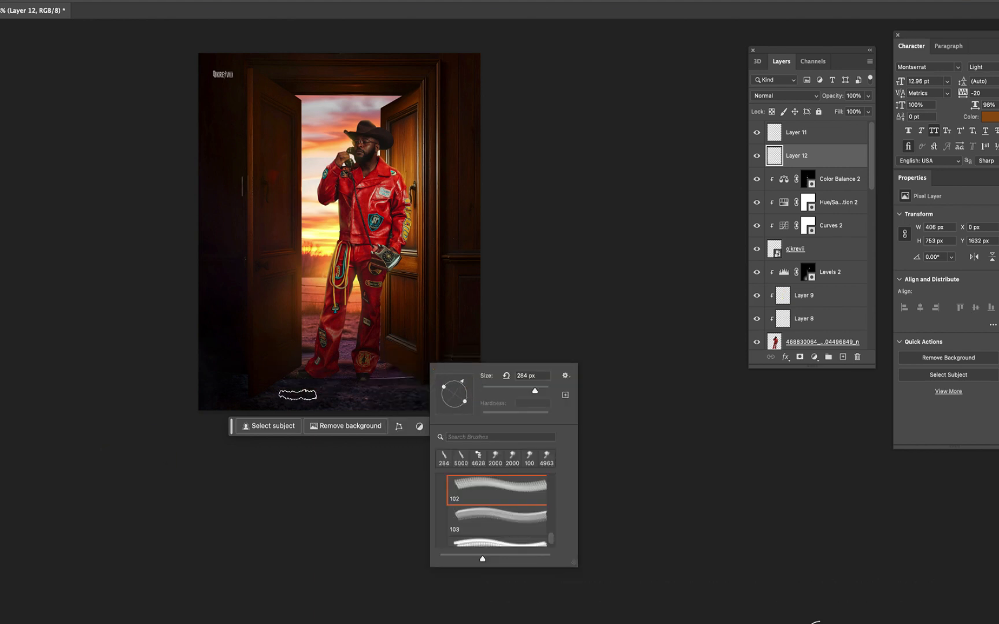
pyautogui.click(115, 484)
pyautogui.press(']')
pyautogui.press(']')
pyautogui.press(']')
pyautogui.press(']')
pyautogui.press(']')
pyautogui.press(']')
pyautogui.press(']')
pyautogui.press(']')
pyautogui.press(']')
pyautogui.press(']')
pyautogui.press(']')
pyautogui.press(']')
pyautogui.press(']')
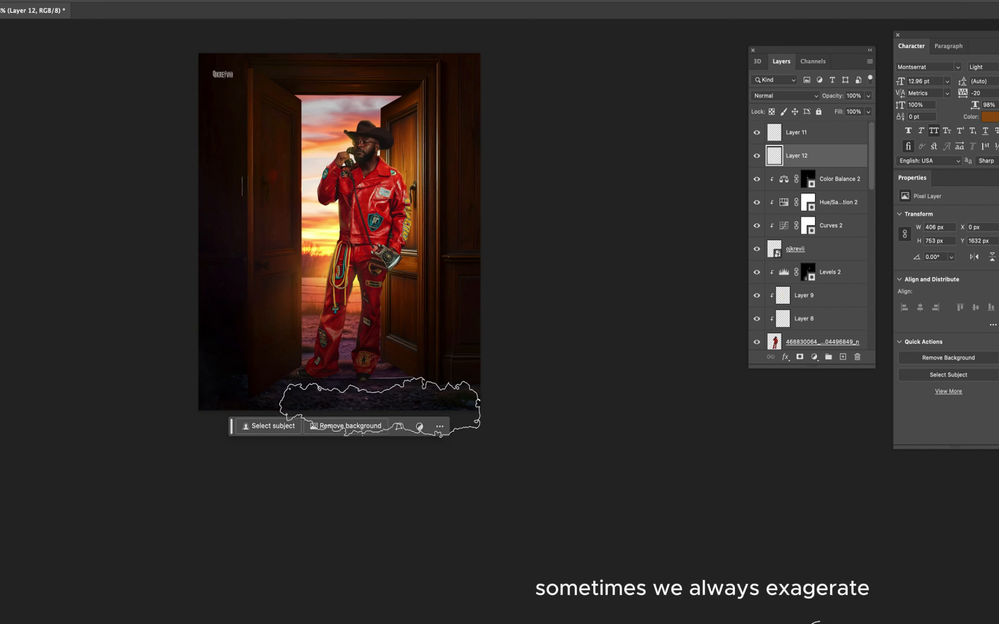
pyautogui.press(']')
pyautogui.press(']')
pyautogui.press(']')
# Tilt the smoke brush tip slightly and paint a warm brown smoke band along the ground on Layer 12
pyautogui.rightClick(384, 395)
pyautogui.moveTo(428, 423); pyautogui.dragTo(424, 415)
pyautogui.click(393, 394)
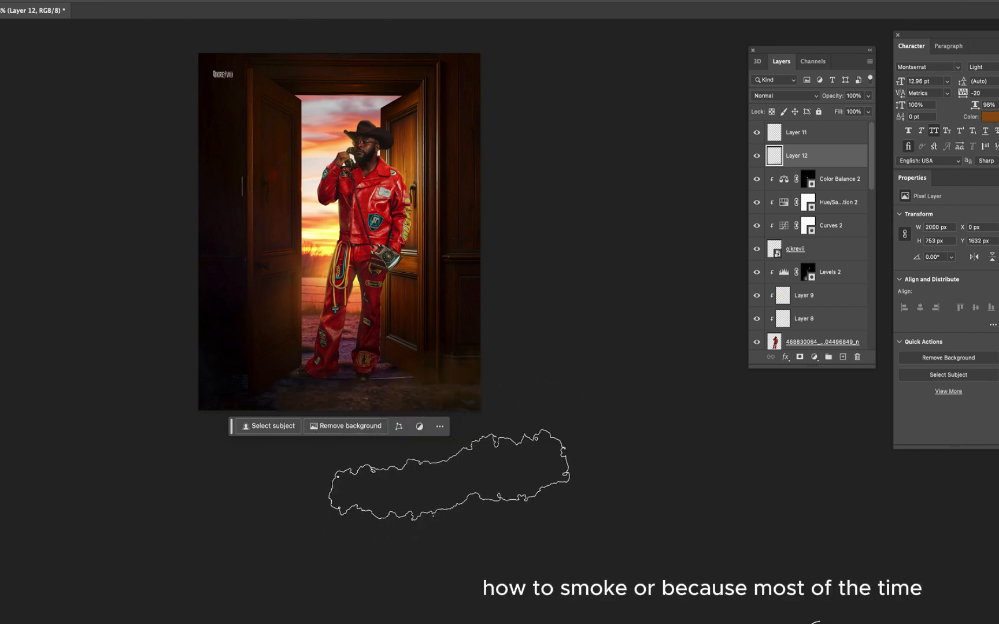
# Undo the brown smoke band and test a lighter brown (RGB 187, 130, 65) with smoke dabs over the ground, undoing both
pyautogui.hotkey('ctrl', 'z')
pyautogui.click(995, 122)
pyautogui.moveTo(676, 428); pyautogui.dragTo(571, 333)
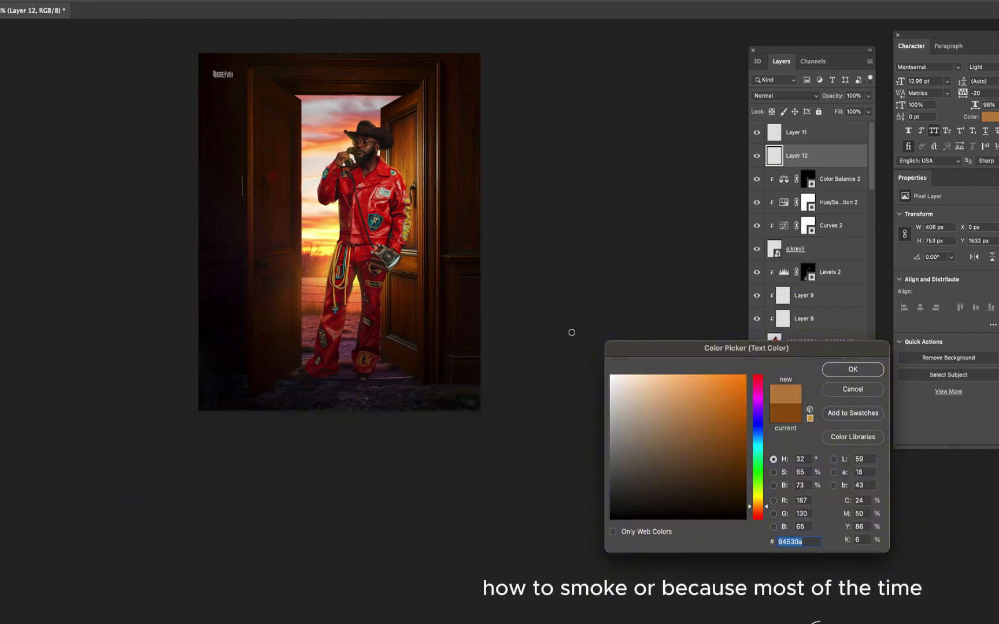
pyautogui.press('Return')
pyautogui.click(465, 395)
pyautogui.hotkey('ctrl', 'z')
pyautogui.click(274, 383)
pyautogui.hotkey('ctrl', 'z')
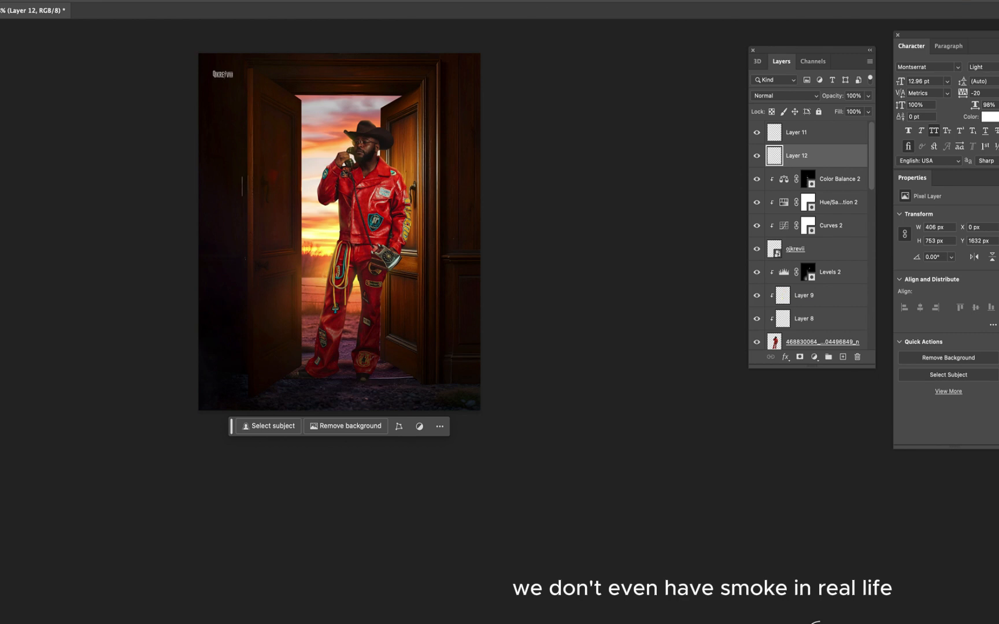
# Enlarge the smoke brush and paint faint white smoke from the lower left side of the scene on Layer 12
pyautogui.click(407, 472)
pyautogui.press(']')
pyautogui.press(']')
pyautogui.press(']')
pyautogui.press(']')
pyautogui.click(411, 492)
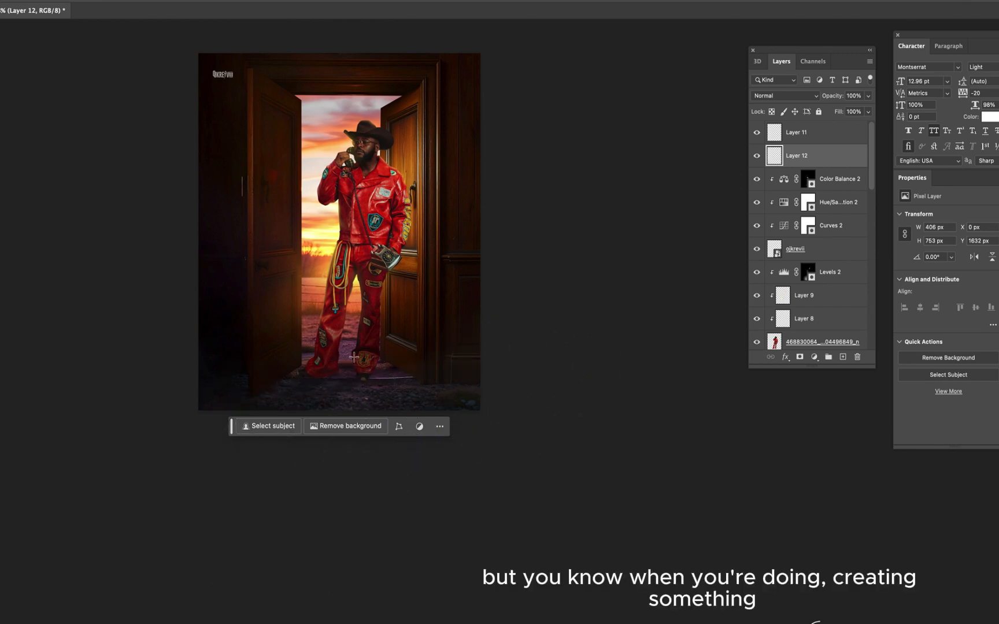
pyautogui.scroll(3, 479, 314)
pyautogui.scroll(-3, 578, 365)
pyautogui.click(209, 325)
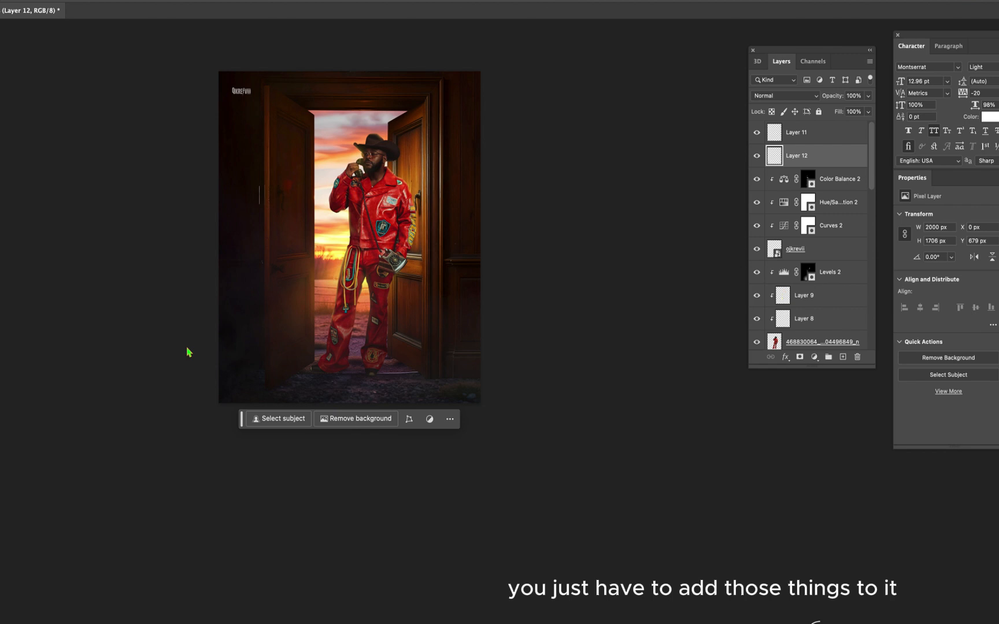
# Switch to the Move tool and save the document
pyautogui.scroll(3, 213, 301)
pyautogui.scroll(-3, 508, 416)
pyautogui.scroll(3, 449, 255)
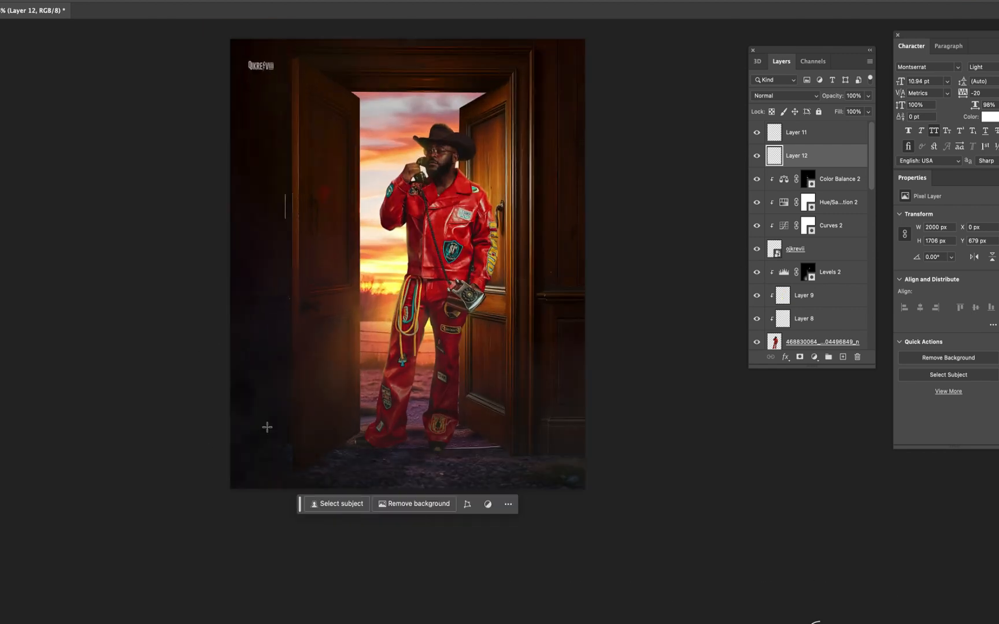
pyautogui.scroll(-1, 467, 335)
pyautogui.press('v')
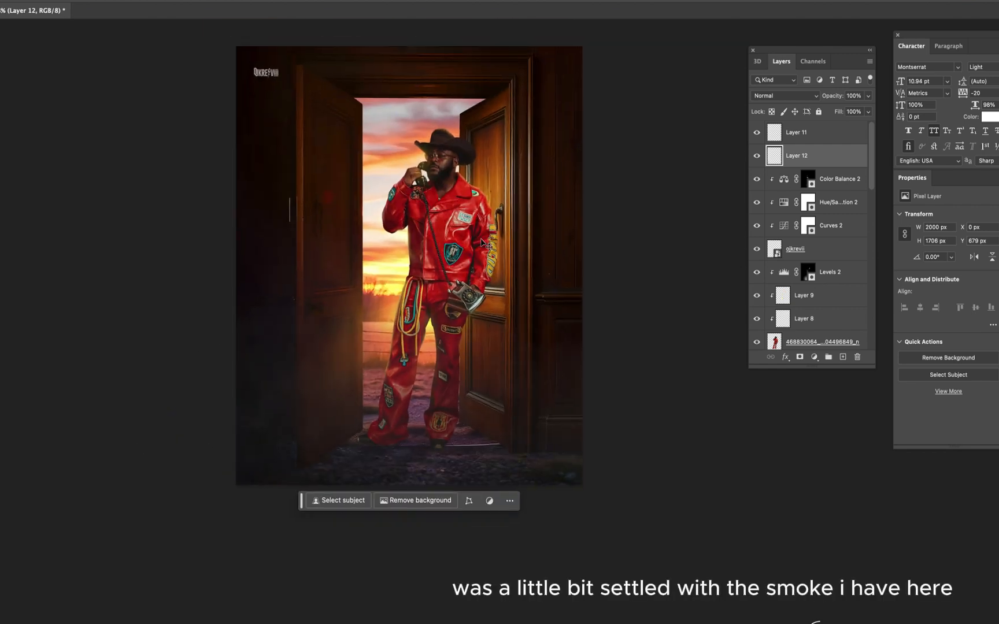
pyautogui.scroll(1, 565, 291)
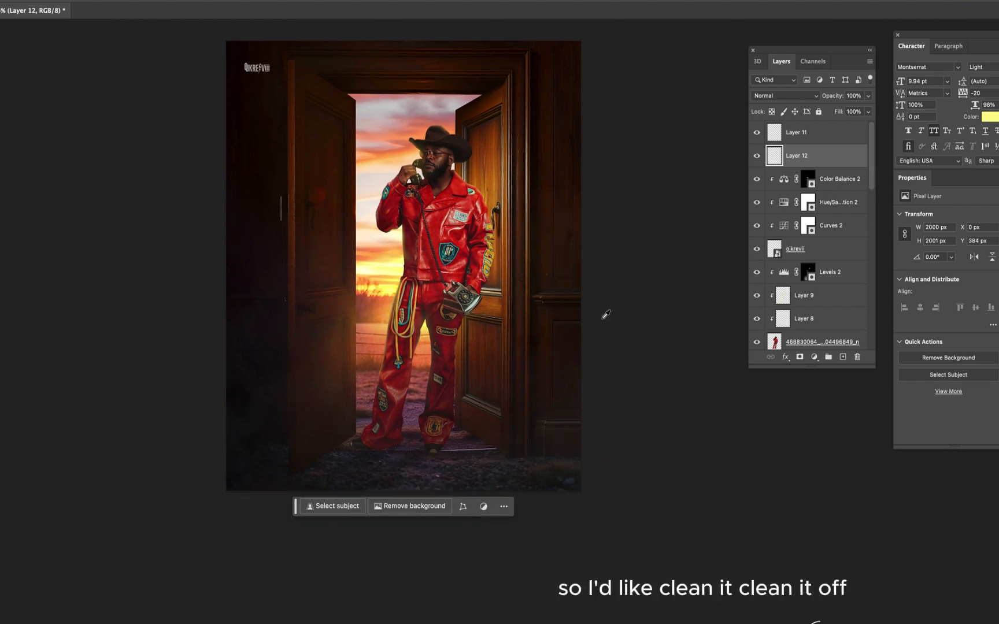
pyautogui.scroll(1, 496, 176)
pyautogui.press('super+s')
pyautogui.scroll(2, 439, 353)
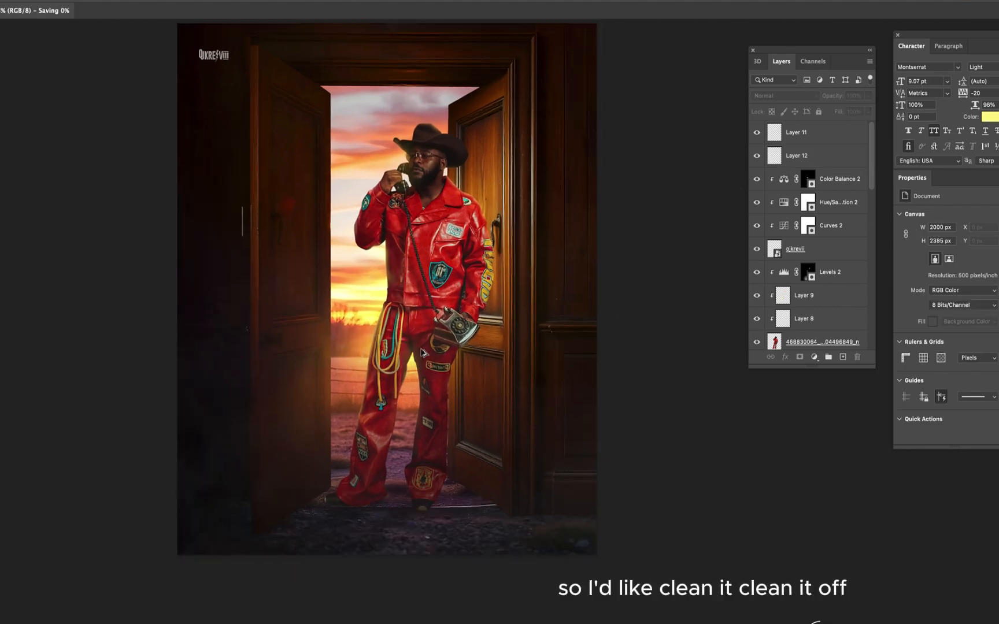
pyautogui.scroll(-1, 440, 356)
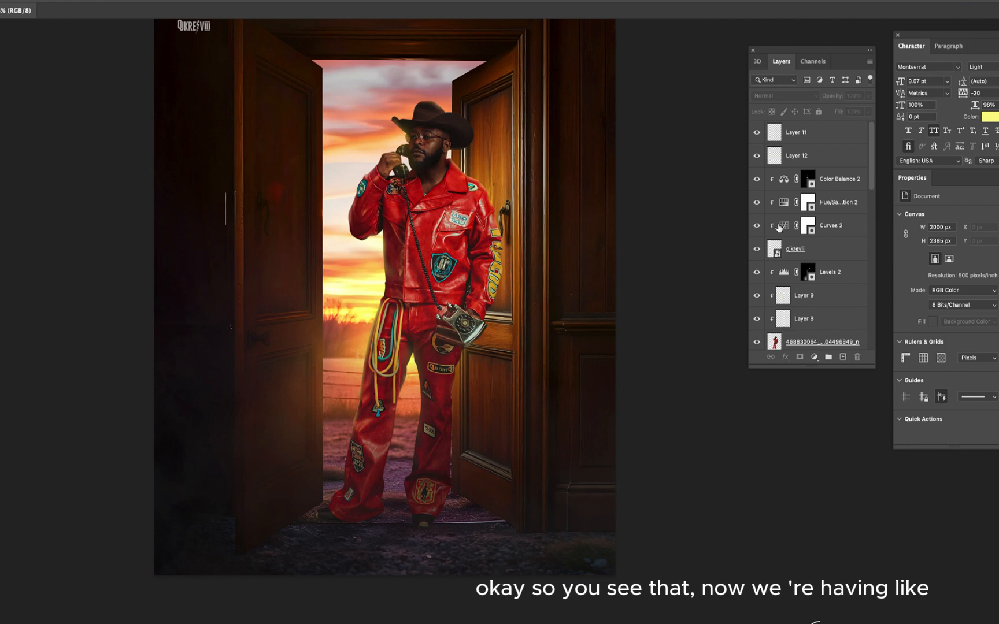
# Lock Layer 11 at the top of the layer stack
pyautogui.click(812, 134)
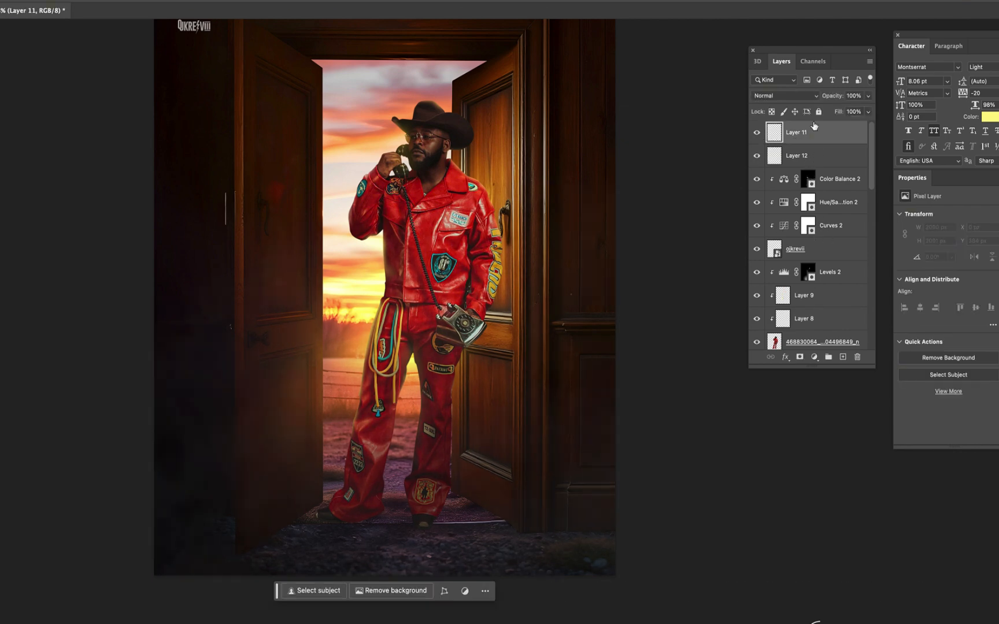
pyautogui.press('super+slash')
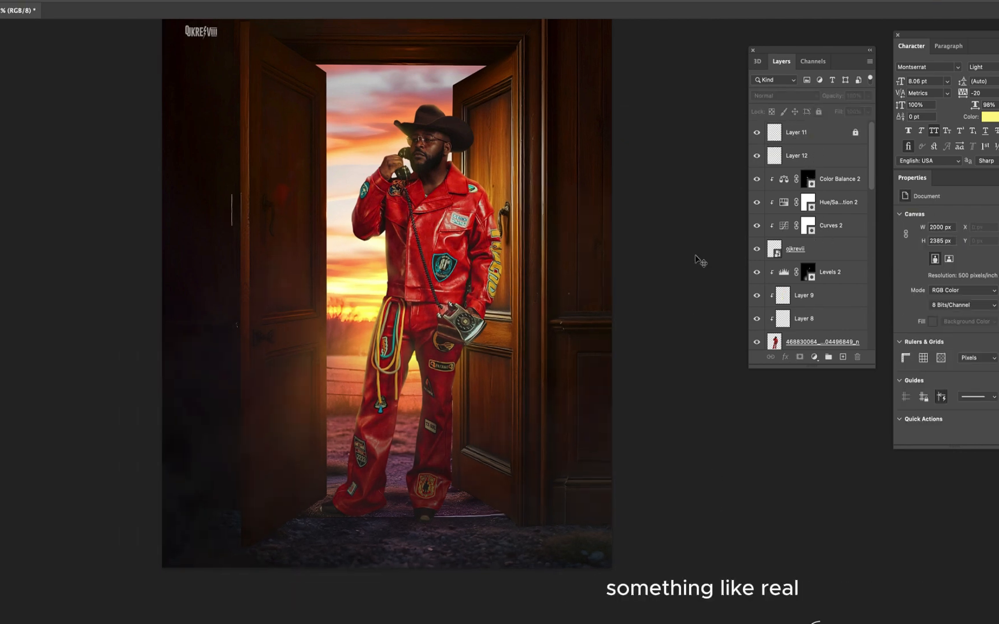
pyautogui.scroll(-5, 808, 243)
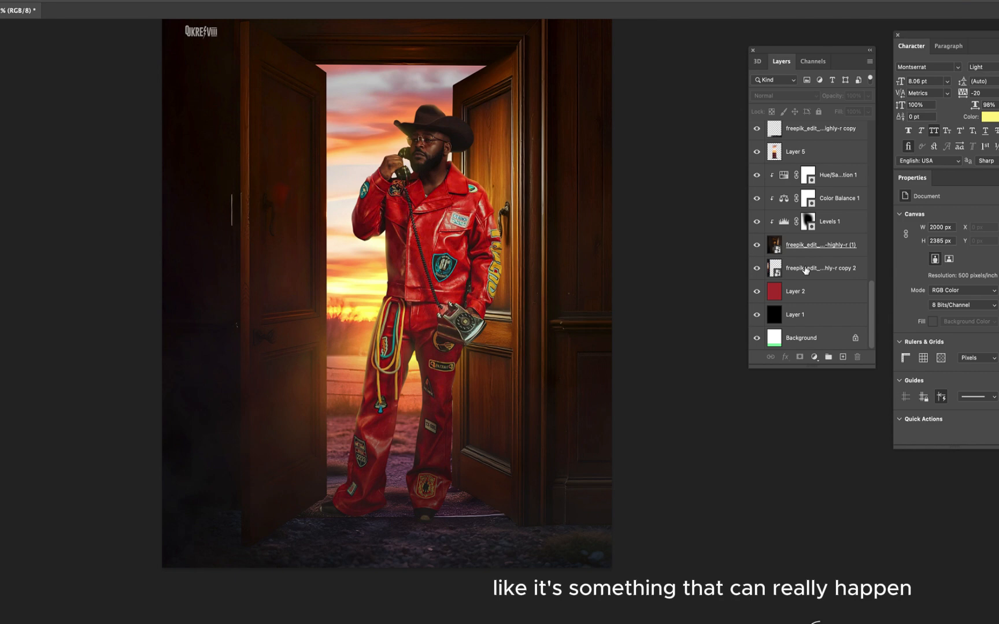
pyautogui.scroll(5, 808, 243)
# Move the logo layer above Color Balance 2 and clip Curves 2, Hue/Saturation 2 and Color Balance 2 back onto the man
pyautogui.scroll(3, 252, 305)
pyautogui.scroll(5, 201, 93)
pyautogui.click(218, 87)
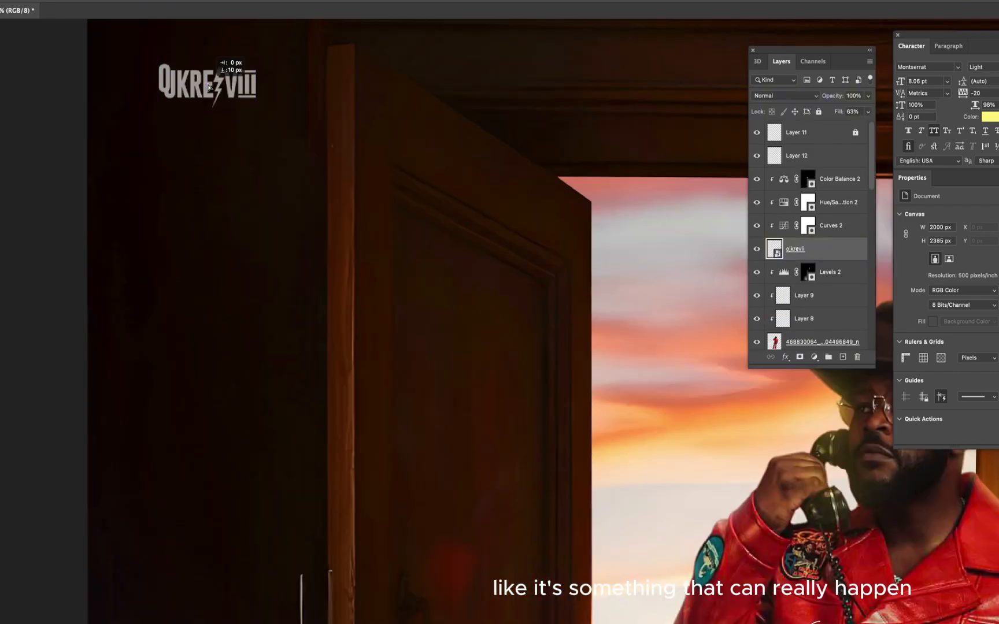
pyautogui.moveTo(838, 250); pyautogui.dragTo(785, 183)
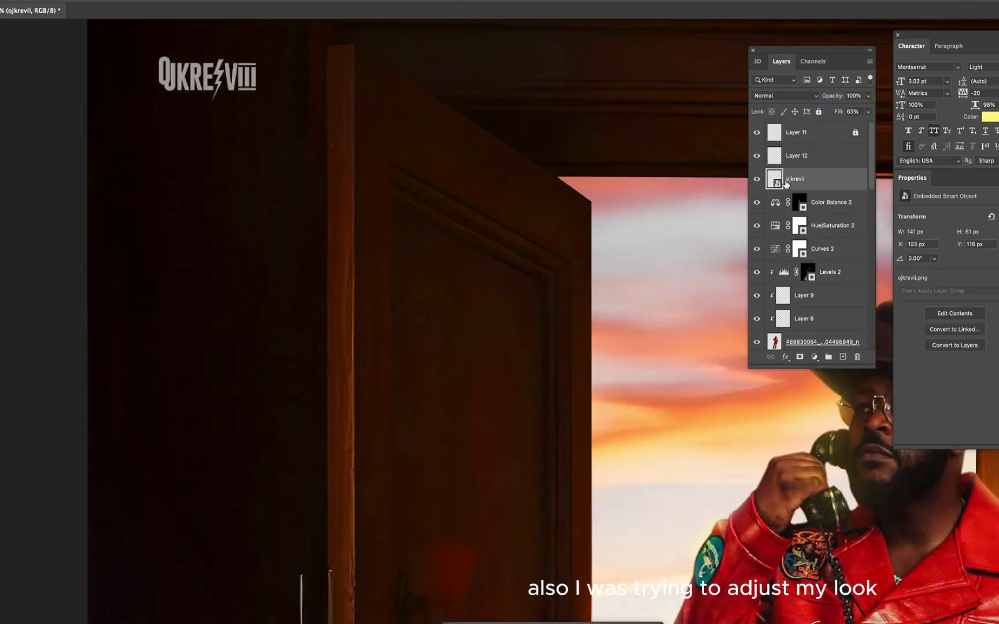
pyautogui.keyDown('alt'); pyautogui.click(782, 260); pyautogui.keyUp('alt')
pyautogui.keyDown('alt'); pyautogui.click(779, 237); pyautogui.keyUp('alt')
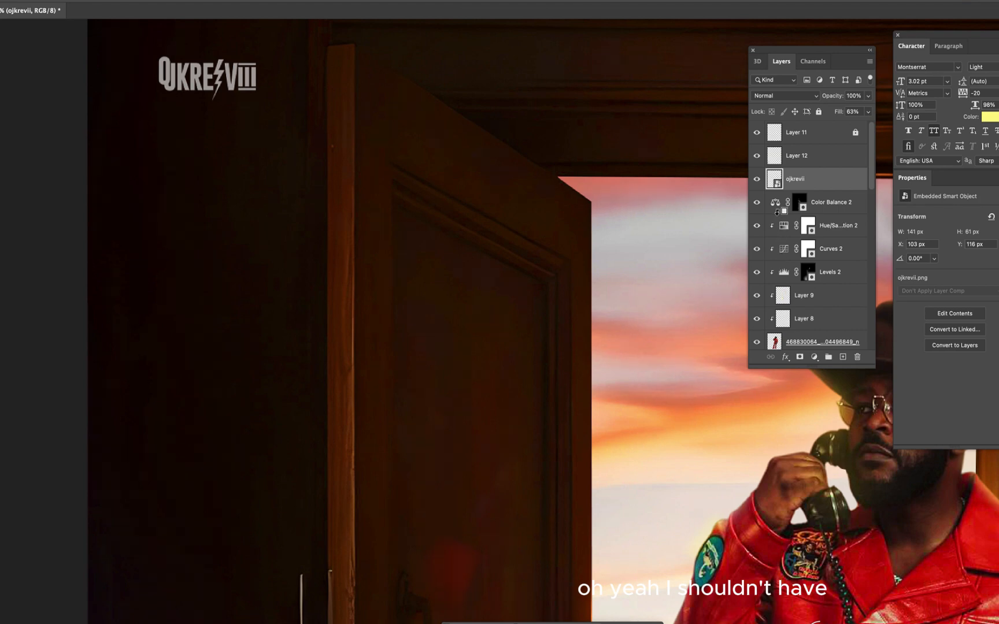
pyautogui.keyDown('alt'); pyautogui.click(779, 214); pyautogui.keyUp('alt')
# Raise the logo layer's fill to 100%
pyautogui.scroll(-5, 469, 311)
pyautogui.scroll(5, 424, 263)
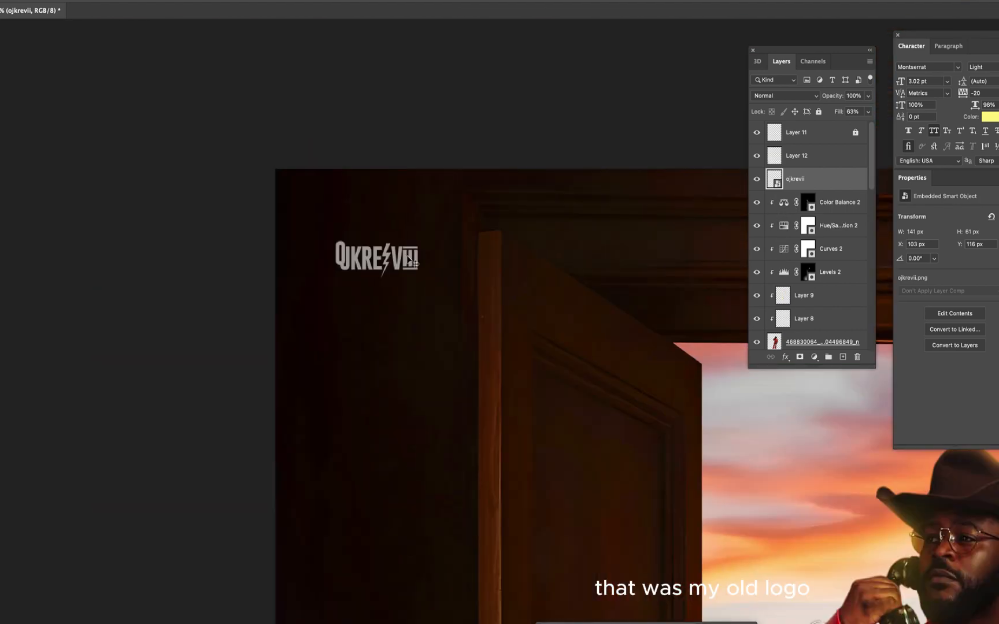
pyautogui.click(410, 259)
pyautogui.press('super+z')
pyautogui.click(983, 68)
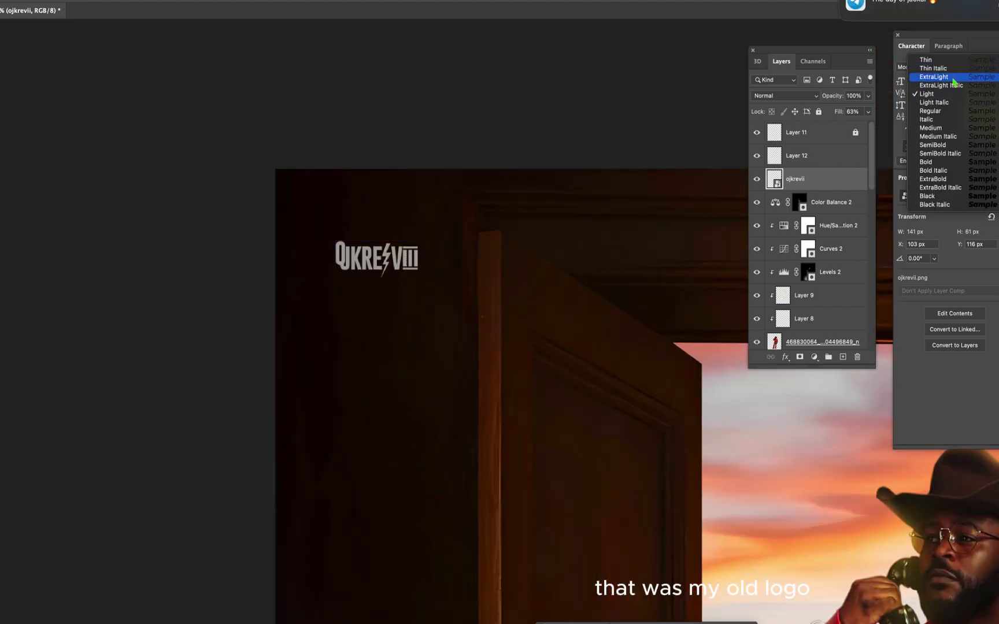
pyautogui.click(841, 125)
pyautogui.moveTo(860, 126); pyautogui.dragTo(875, 134)
pyautogui.click(130, 163)
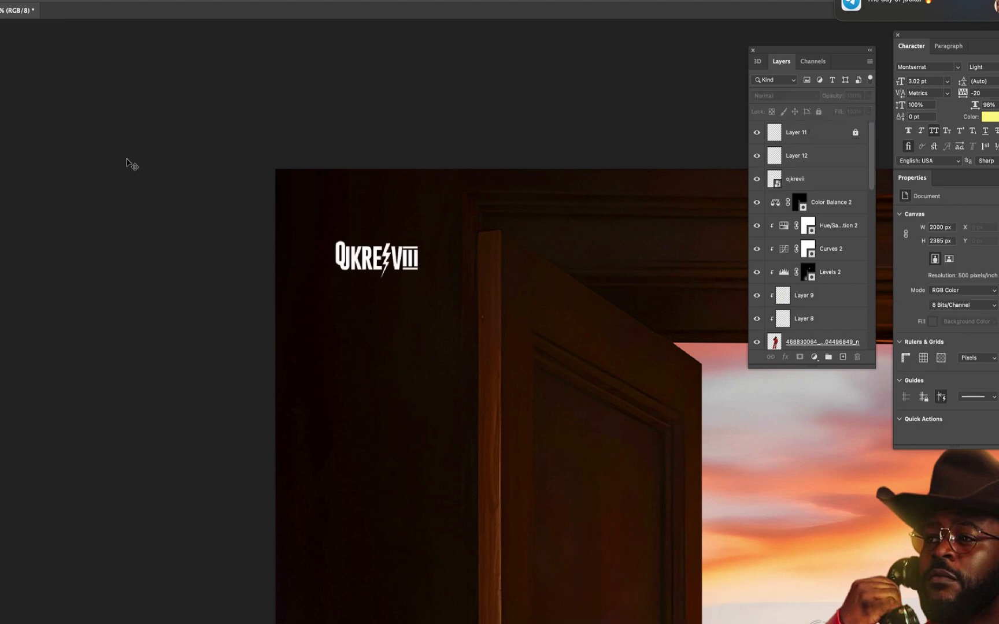
# Scale the logo down to 86 × 37 px and save the document
pyautogui.scroll(-8, 359, 261)
pyautogui.scroll(2, 328, 284)
pyautogui.scroll(6, 334, 231)
pyautogui.click(327, 211)
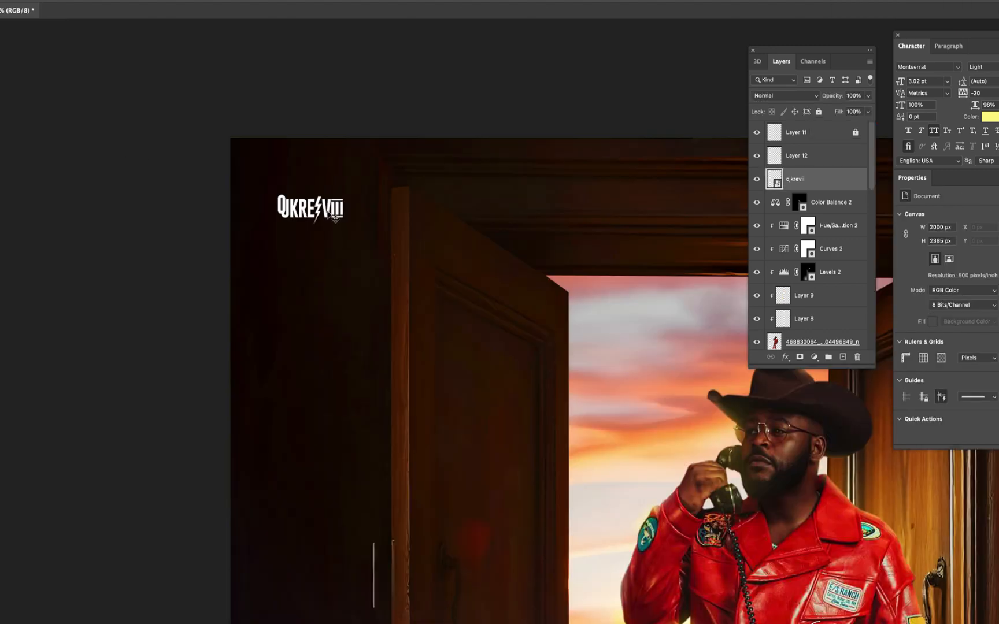
pyautogui.press('super+t')
pyautogui.moveTo(344, 224); pyautogui.dragTo(314, 229)
pyautogui.press('Return')
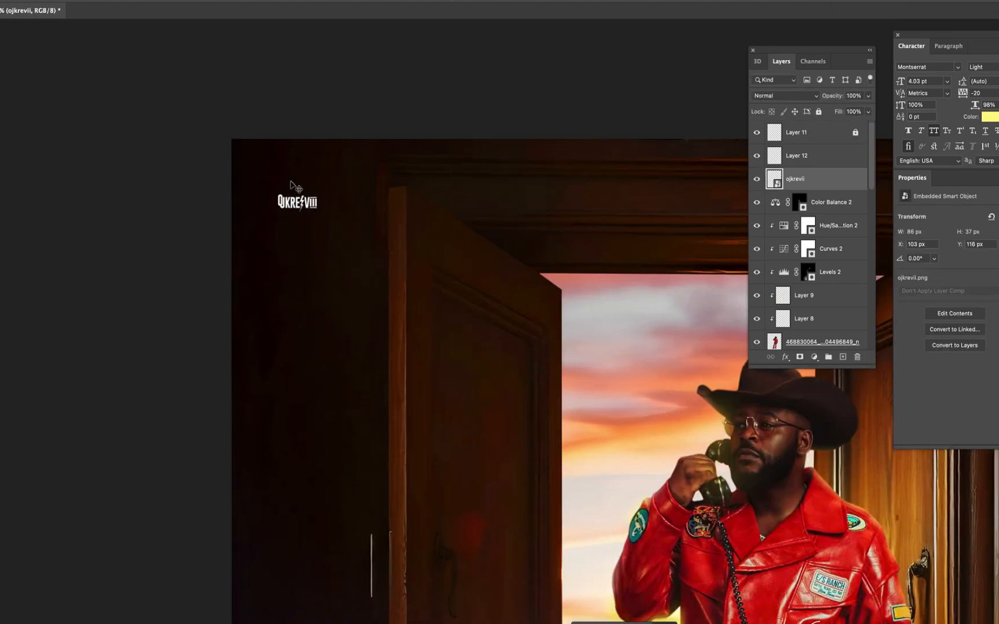
pyautogui.press('super+s')
pyautogui.scroll(-6, 256, 220)
pyautogui.scroll(2, 527, 493)
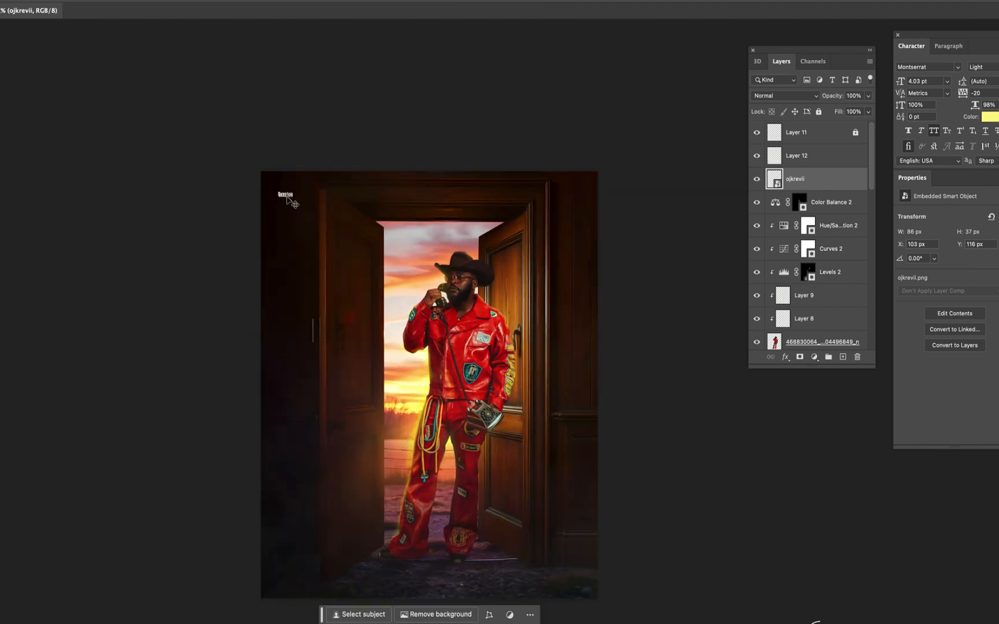
# Move the logo to the door frame above the man and resize it to 129 × 55 px
pyautogui.moveTo(288, 202); pyautogui.dragTo(532, 220)
pyautogui.click(818, 113)
pyautogui.click(283, 200)
pyautogui.press('super+z')
pyautogui.press('super+z')
pyautogui.click(317, 232)
pyautogui.scroll(6, 316, 233)
pyautogui.scroll(-6, 284, 205)
pyautogui.scroll(5, 280, 204)
pyautogui.press('super+t')
pyautogui.press('Return')
pyautogui.scroll(-5, 267, 218)
pyautogui.scroll(-5, 532, 220)
pyautogui.scroll(5, 569, 342)
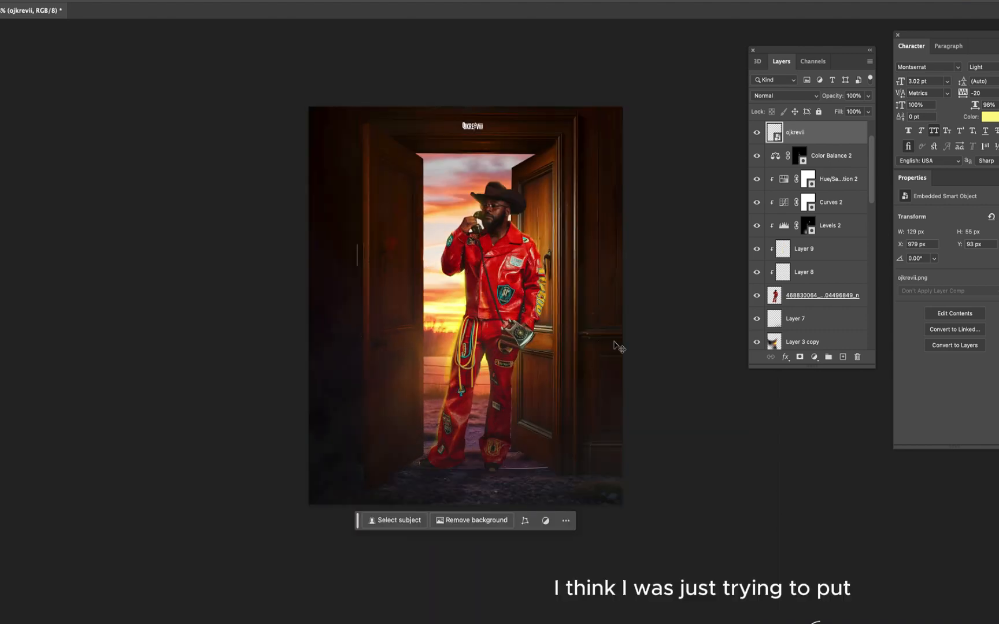
# Clip Color Balance 2 to the layers below again and move the logo layer above Layer 11
pyautogui.hscroll(1, 615, 346)
pyautogui.keyDown('alt'); pyautogui.click(779, 166); pyautogui.keyUp('alt')
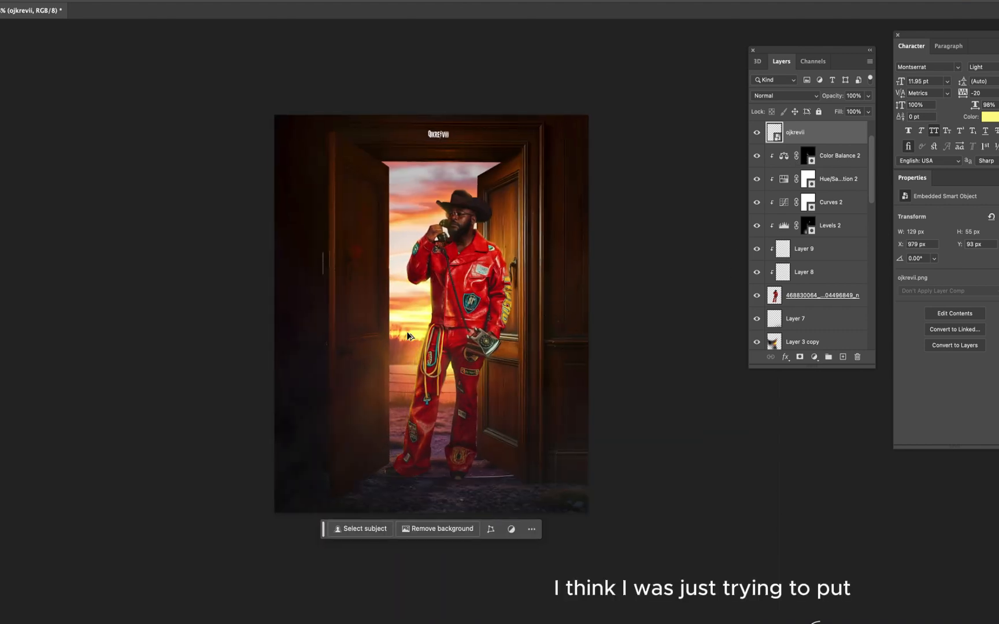
pyautogui.scroll(5, 408, 334)
pyautogui.scroll(-4, 442, 331)
pyautogui.click(444, 77)
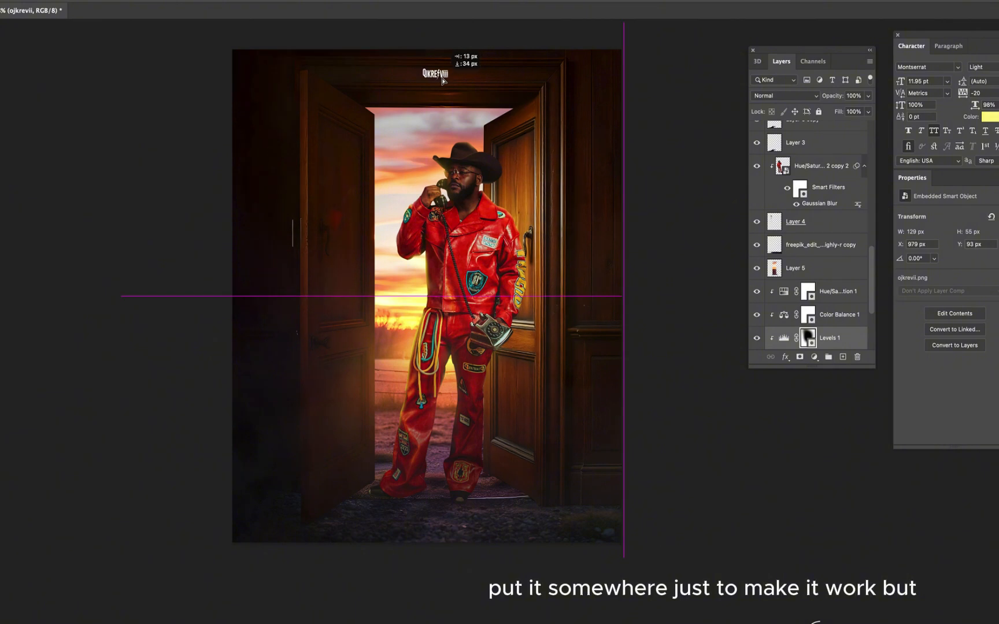
pyautogui.scroll(5, 431, 72)
pyautogui.click(434, 84)
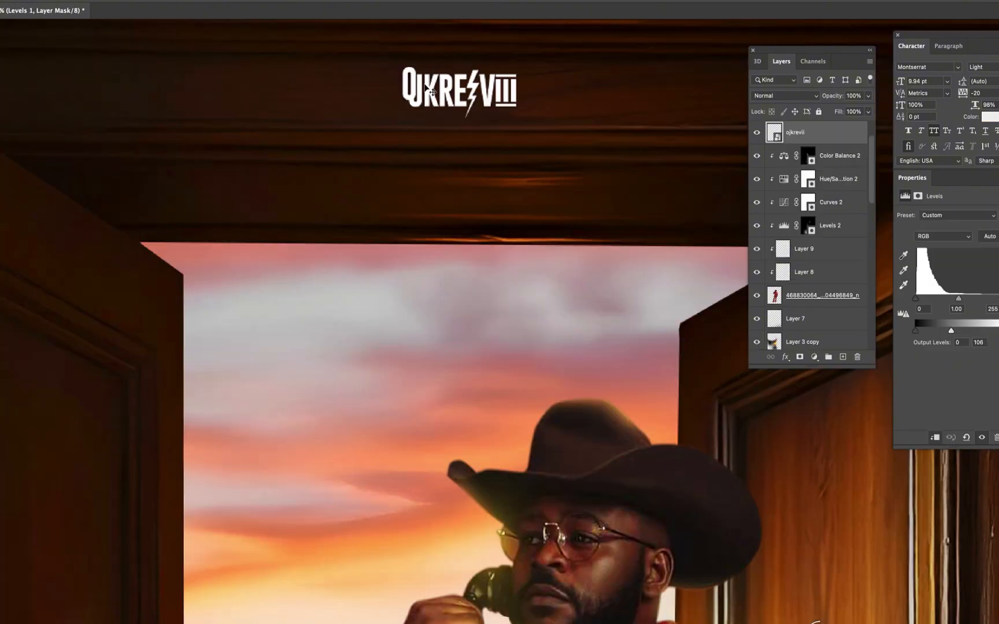
pyautogui.scroll(3, 826, 137)
pyautogui.moveTo(817, 185); pyautogui.dragTo(812, 122)
pyautogui.scroll(-2, 475, 159)
pyautogui.scroll(-3, 473, 157)
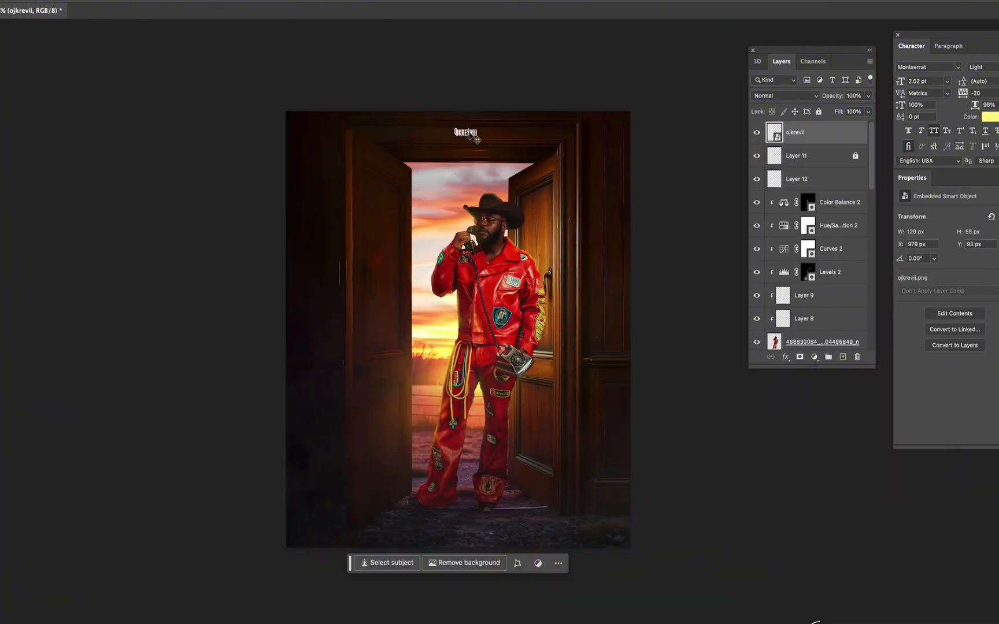
# Place the logo on the dark wall near the image's upper right corner and duplicate it in Overlay blend mode
pyautogui.moveTo(472, 136); pyautogui.dragTo(631, 123)
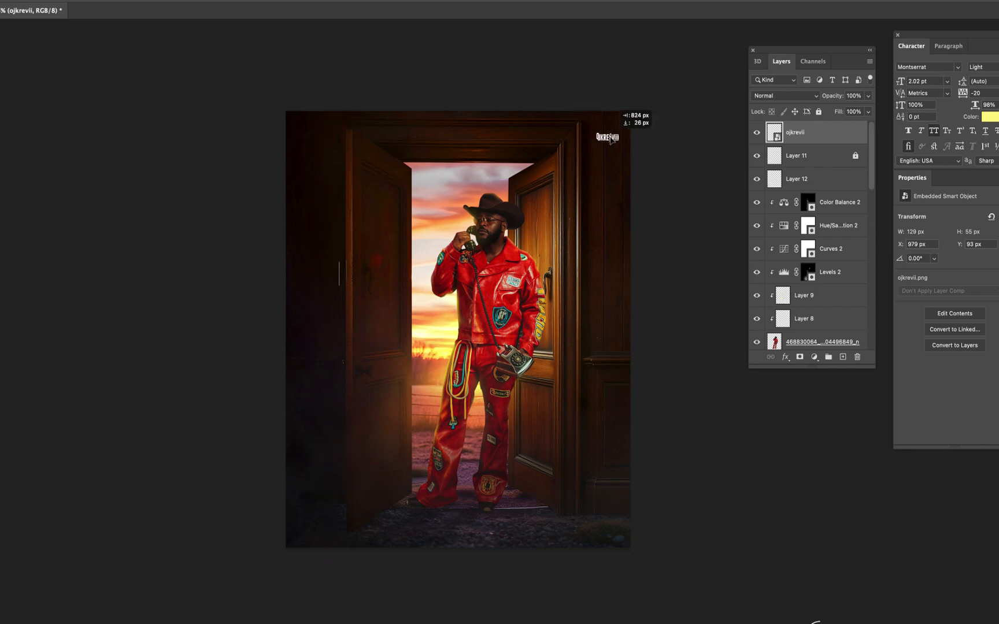
pyautogui.scroll(2, 490, 317)
pyautogui.click(769, 96)
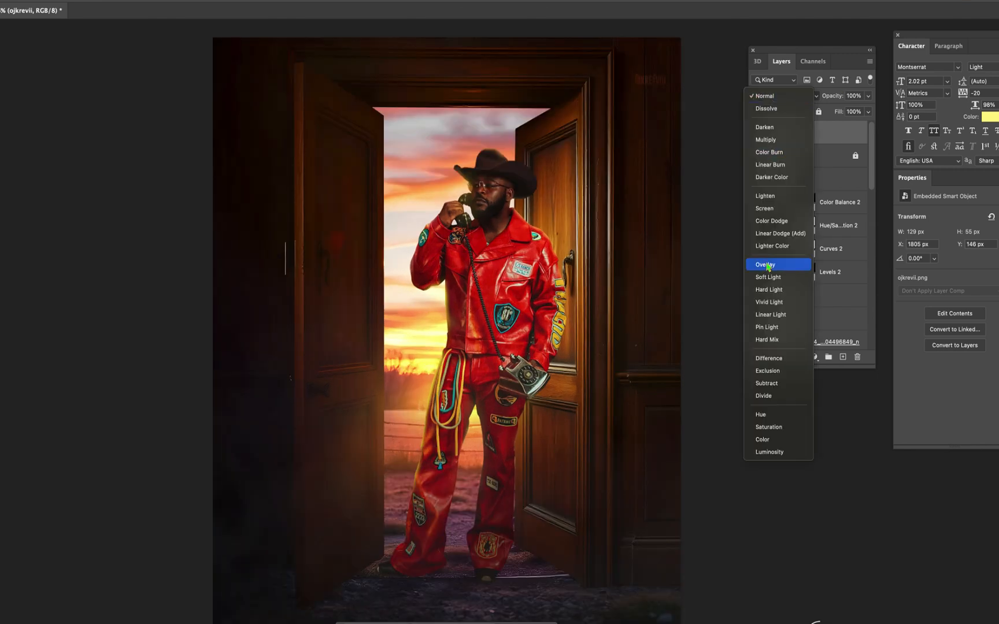
pyautogui.click(764, 265)
pyautogui.hotkey('ctrl', 'j')
pyautogui.scroll(-2, 652, 208)
pyautogui.scroll(2, 653, 208)
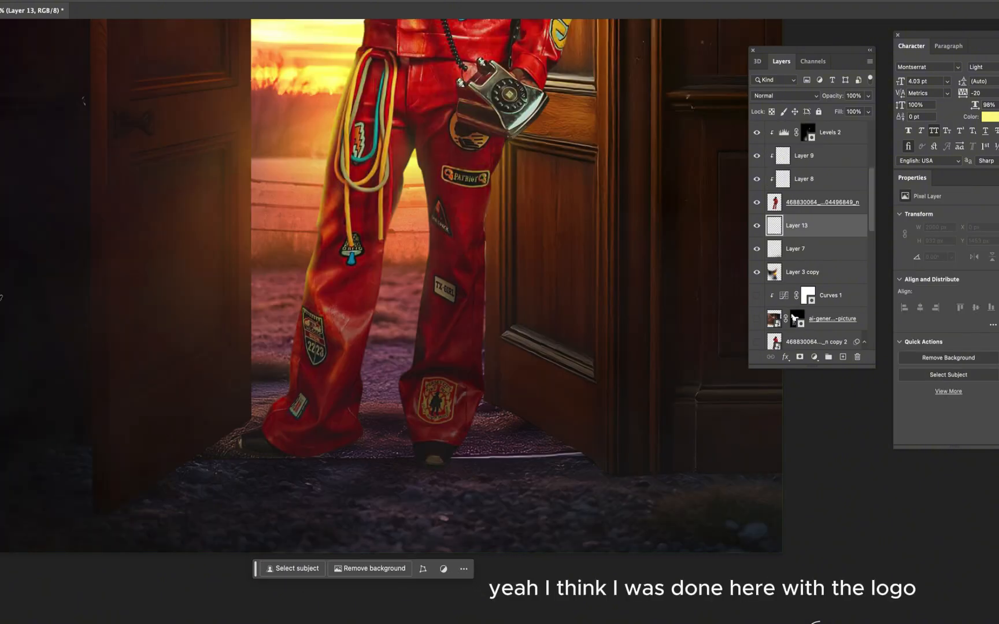
# Choose a soft round brush and sample the near-black tone of the dark wall beside the left door for Layer 13
pyautogui.rightClick(435, 322)
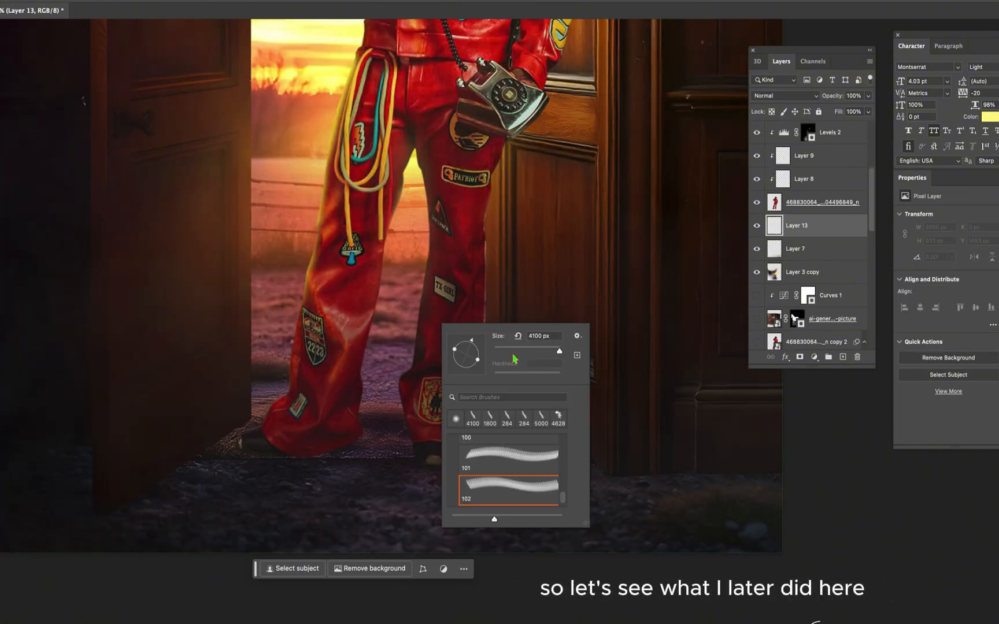
pyautogui.scroll(6, 509, 474)
pyautogui.moveTo(461, 371); pyautogui.dragTo(466, 355)
pyautogui.keyDown('alt'); pyautogui.click(54, 410); pyautogui.keyUp('alt')
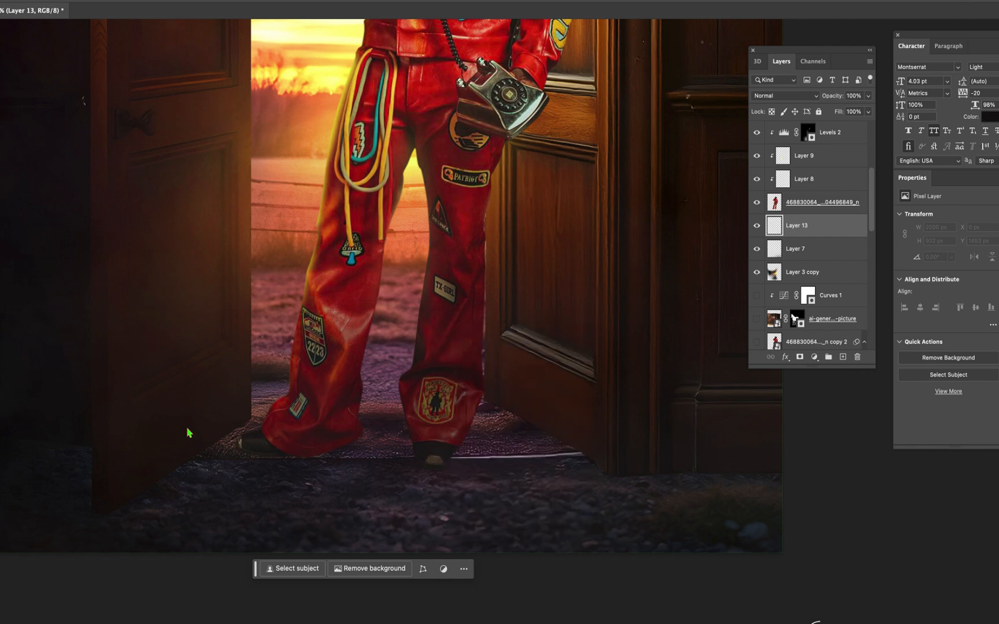
# Select Layer 3 copy from the dark wall beside the left door
pyautogui.scroll(-3, 173, 425)
pyautogui.keyDown('super'); pyautogui.click(137, 353); pyautogui.keyUp('super')
pyautogui.moveTo(139, 355); pyautogui.dragTo(140, 319)
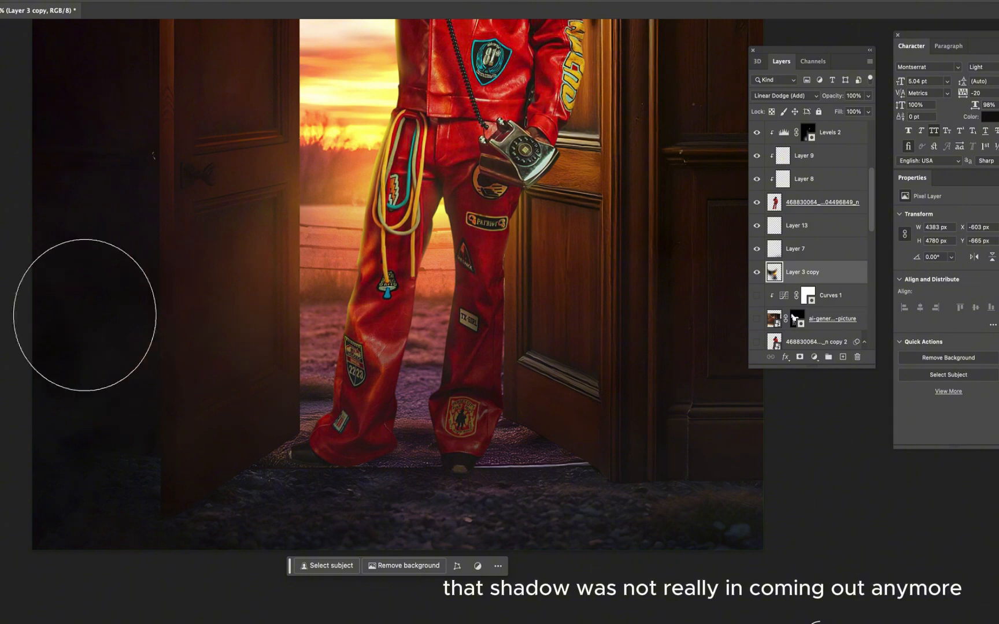
pyautogui.scroll(-6, 279, 495)
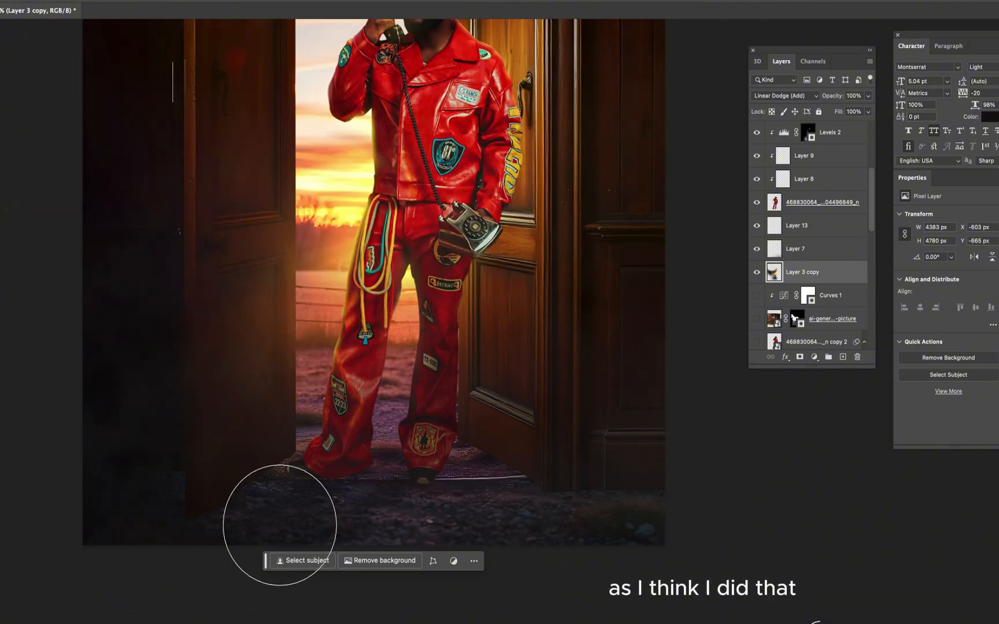
pyautogui.scroll(-10, 838, 295)
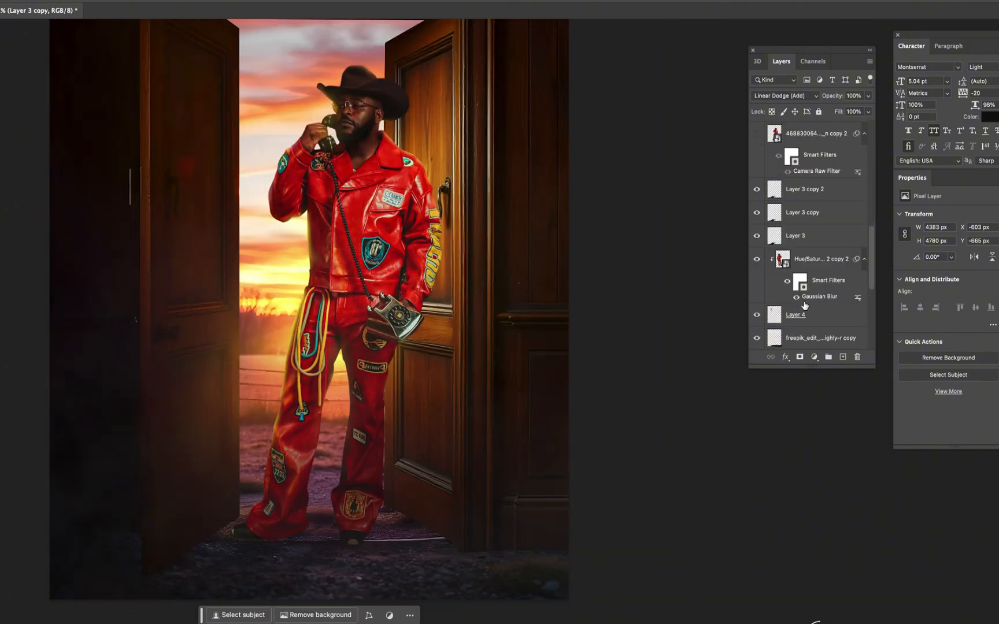
# Select the freepik_edit copy layer of the foreground ground and blend soft black over its left side with a smaller brush
pyautogui.click(806, 172)
pyautogui.scroll(3, 109, 518)
pyautogui.press('[')
pyautogui.press('[')
pyautogui.press('[')
pyautogui.press('[')
pyautogui.press('[')
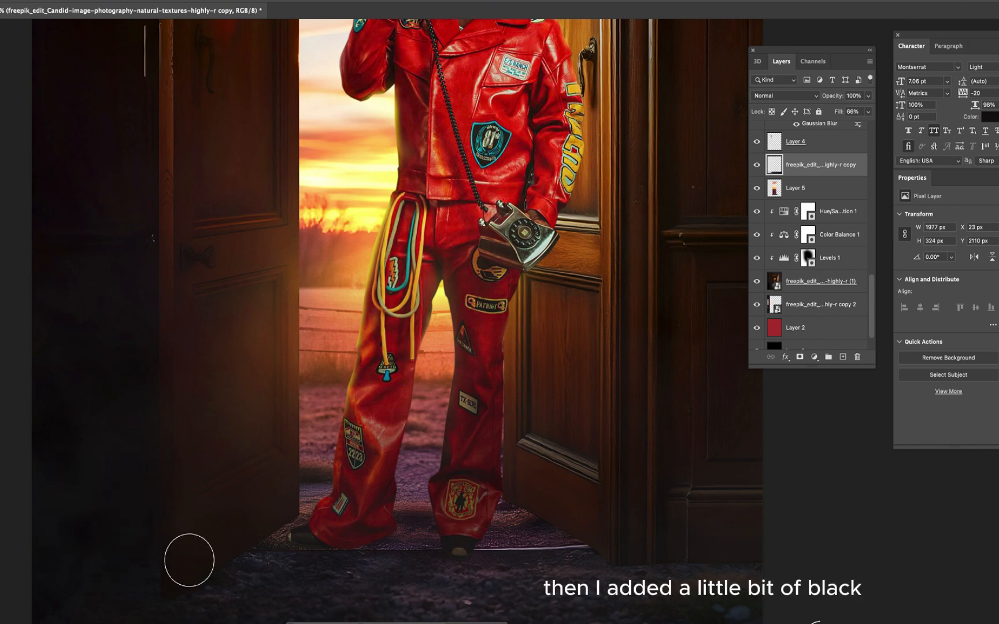
pyautogui.scroll(-3, 204, 458)
pyautogui.scroll(2, 209, 513)
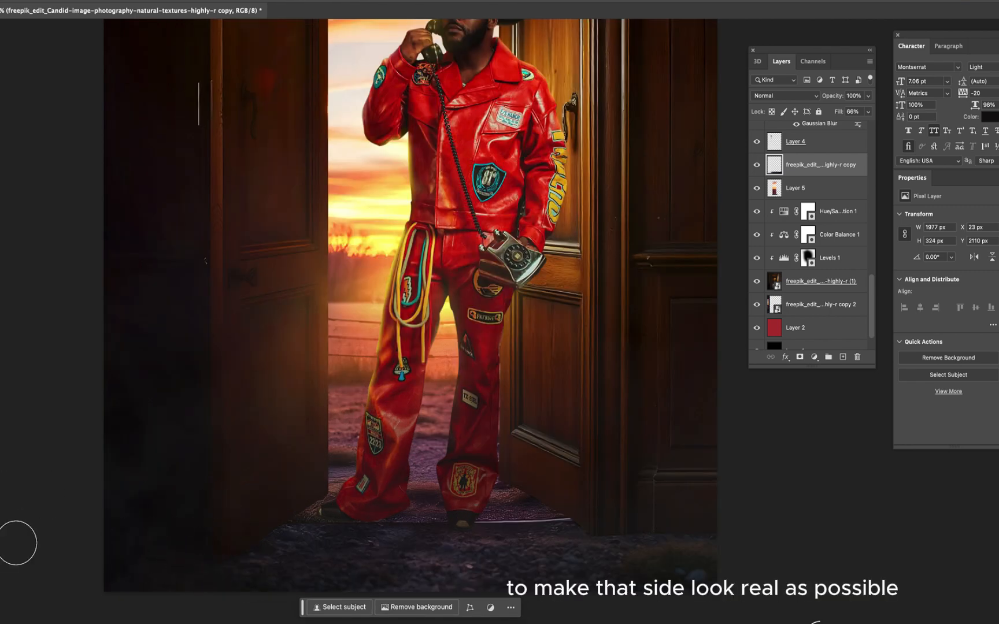
pyautogui.scroll(-1, 205, 536)
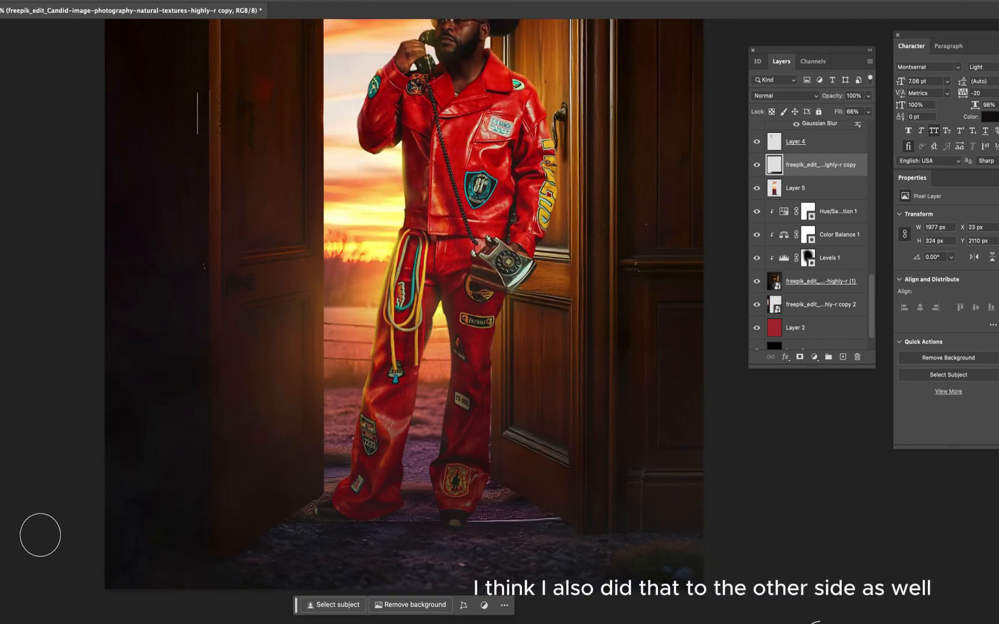
# Blend soft black over the ground at the foot of the right wall on the freepik_edit copy layer
pyautogui.scroll(-4, 268, 482)
pyautogui.scroll(3, 268, 471)
pyautogui.scroll(-1, 275, 469)
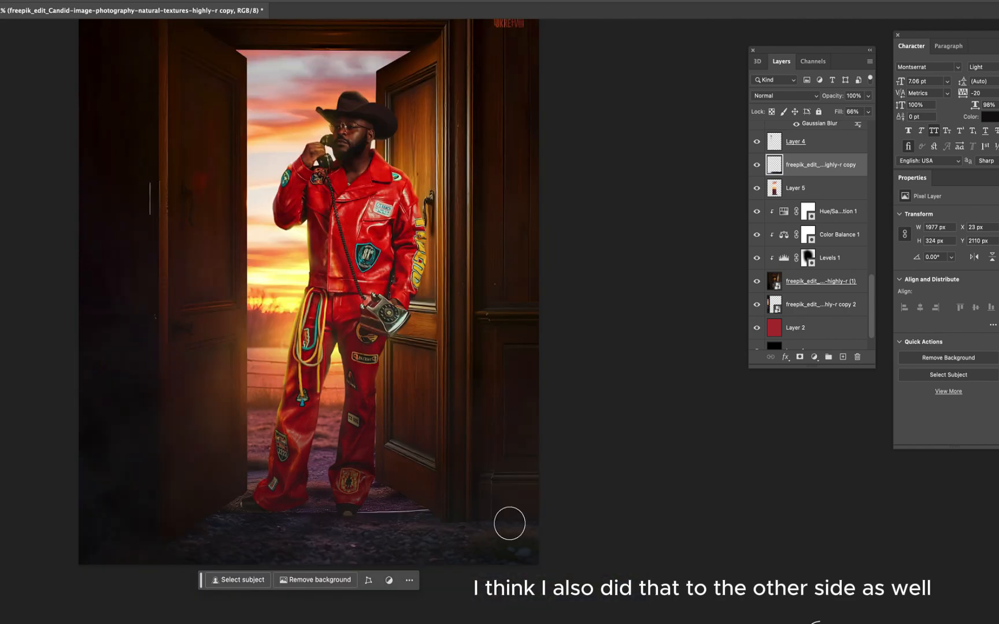
pyautogui.scroll(3, 510, 524)
pyautogui.scroll(-1, 461, 526)
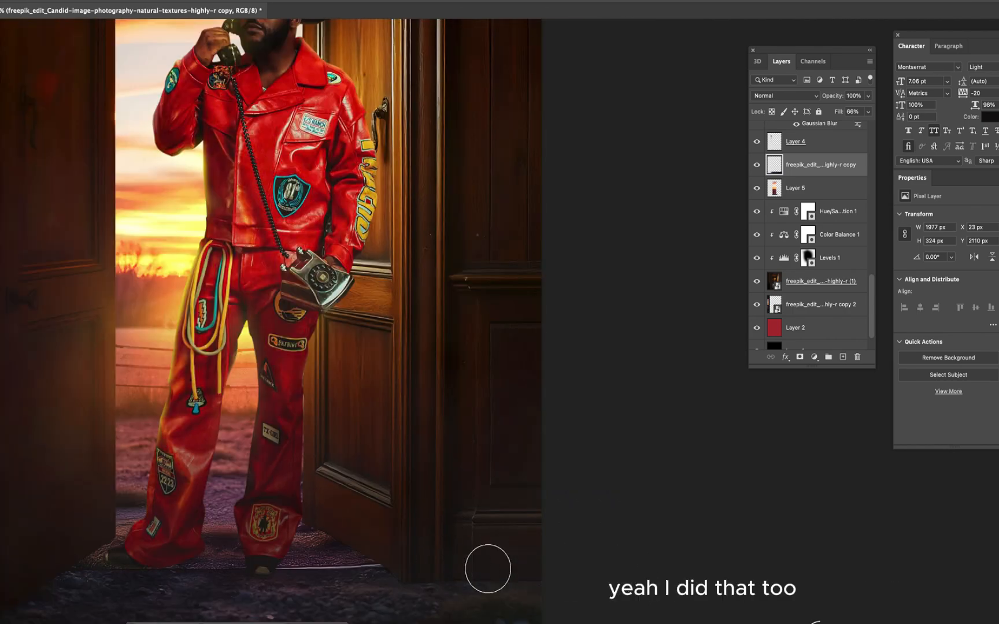
pyautogui.scroll(-1, 456, 511)
pyautogui.scroll(3, 446, 488)
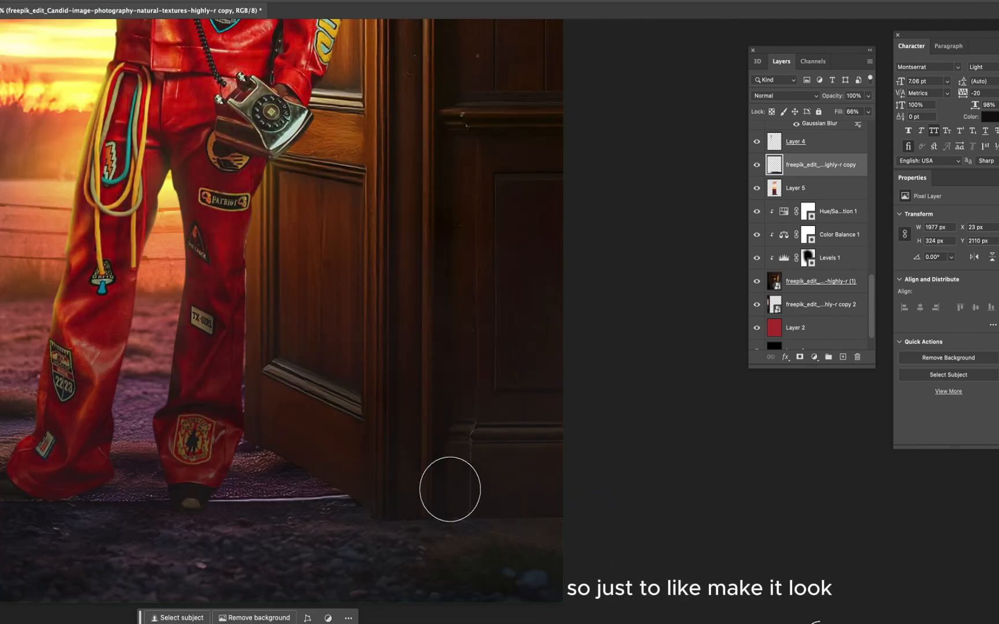
pyautogui.scroll(-1, 497, 484)
pyautogui.scroll(-3, 513, 482)
pyautogui.scroll(3, 364, 355)
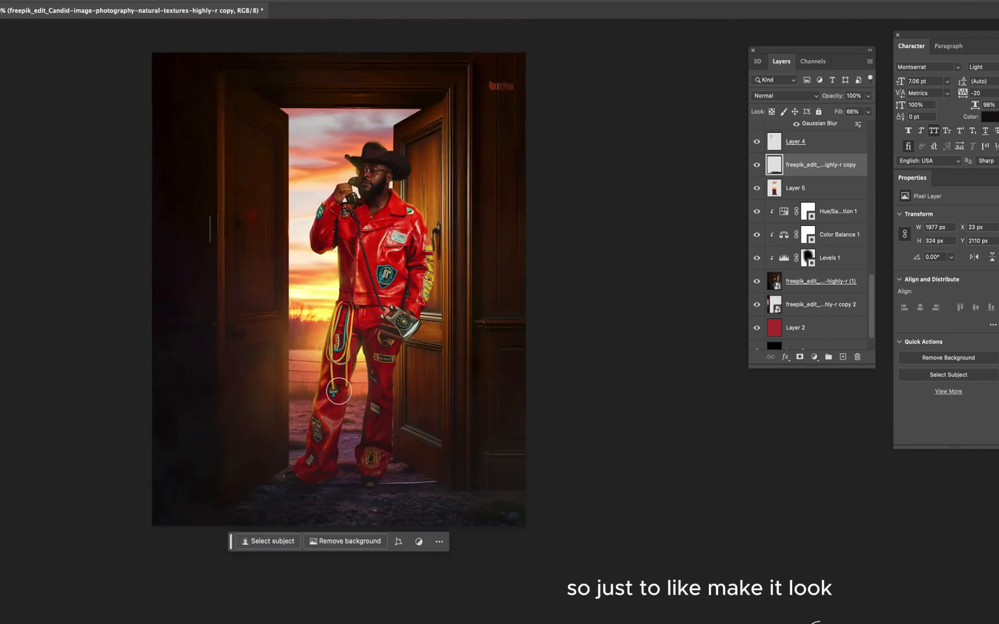
pyautogui.scroll(-1, 452, 283)
pyautogui.scroll(2, 464, 477)
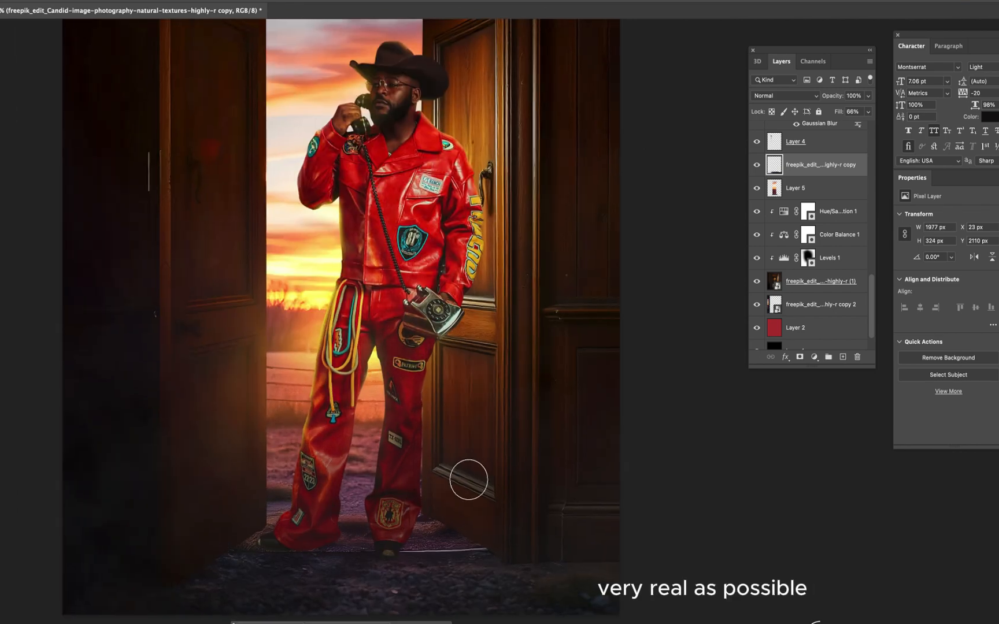
# Toggle the freepik_edit door image layer's visibility to compare the composite with and without the doors
pyautogui.scroll(-2, 797, 270)
pyautogui.click(822, 273)
pyautogui.click(757, 245)
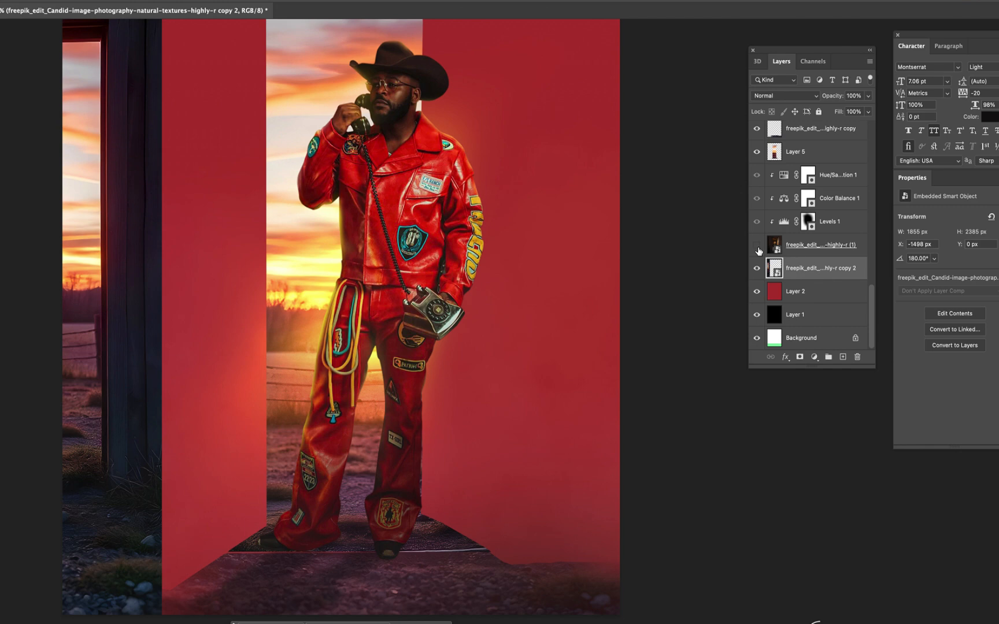
pyautogui.click(757, 245)
pyautogui.click(757, 245)
pyautogui.scroll(-3, 296, 493)
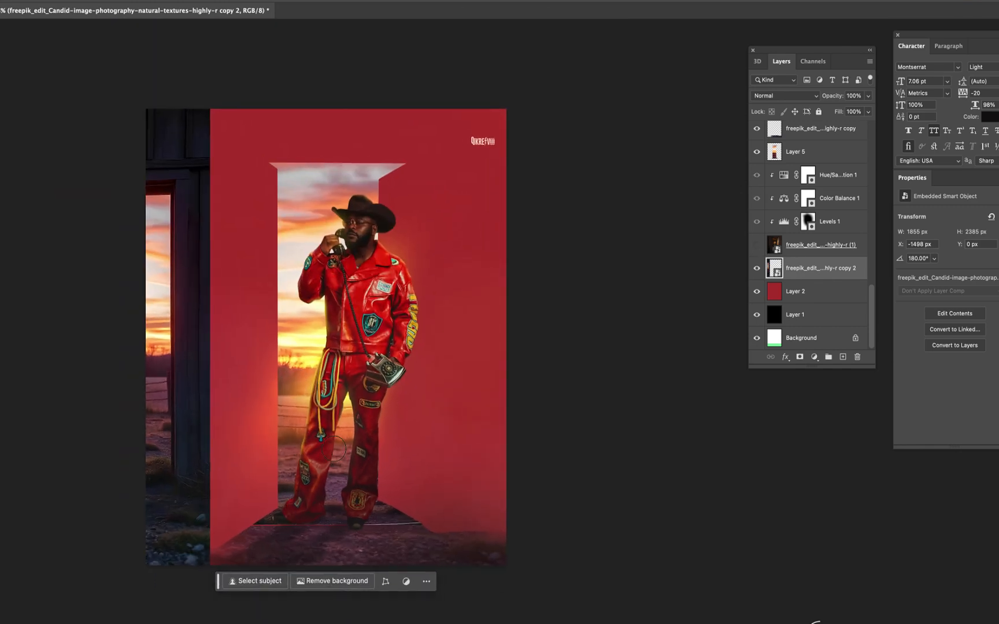
pyautogui.click(756, 245)
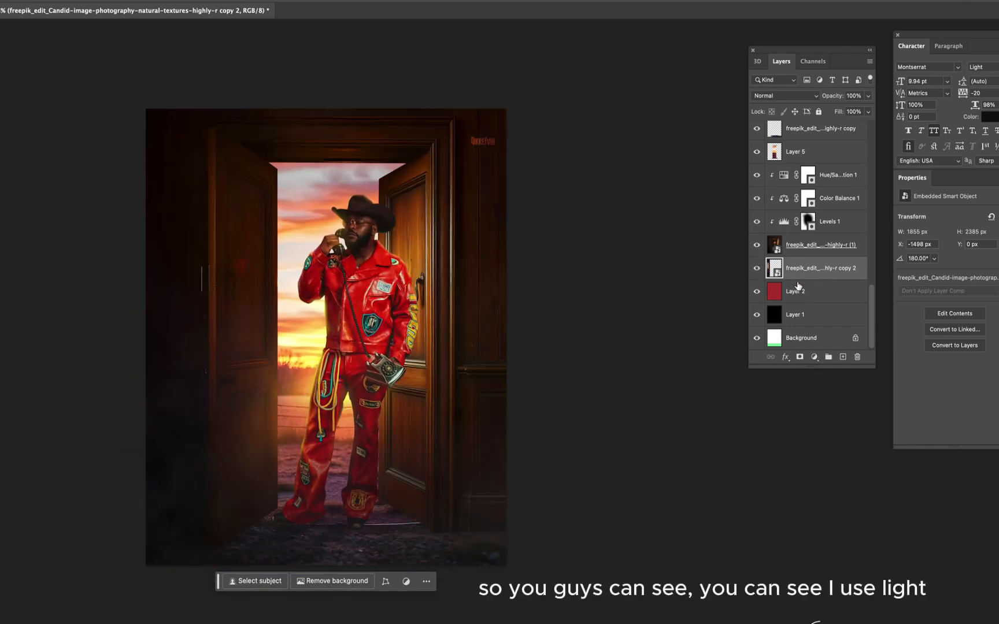
# Add an empty layer directly beneath Layer 4, above the freepik_edit copy ground layer
pyautogui.scroll(5, 809, 243)
pyautogui.click(793, 291)
pyautogui.scroll(3, 341, 528)
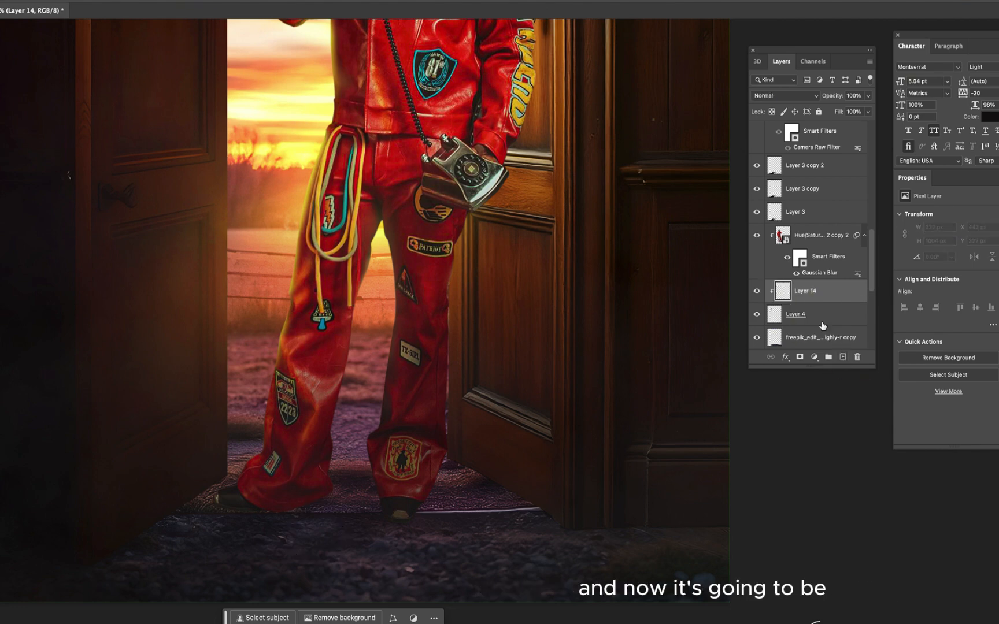
pyautogui.keyDown('ctrl'); pyautogui.click(843, 357); pyautogui.keyUp('ctrl')
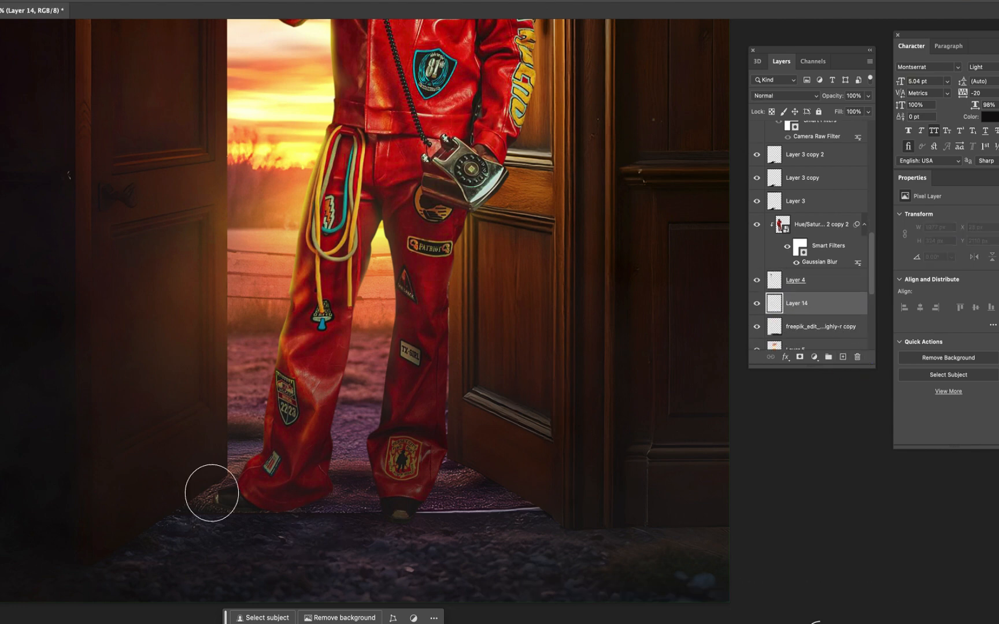
# Flatten the soft round brush into a thin horizontal ellipse and set its size to 57 px with 0% hardness
pyautogui.scroll(2, 237, 496)
pyautogui.rightClick(318, 499)
pyautogui.moveTo(336, 495); pyautogui.dragTo(338, 482)
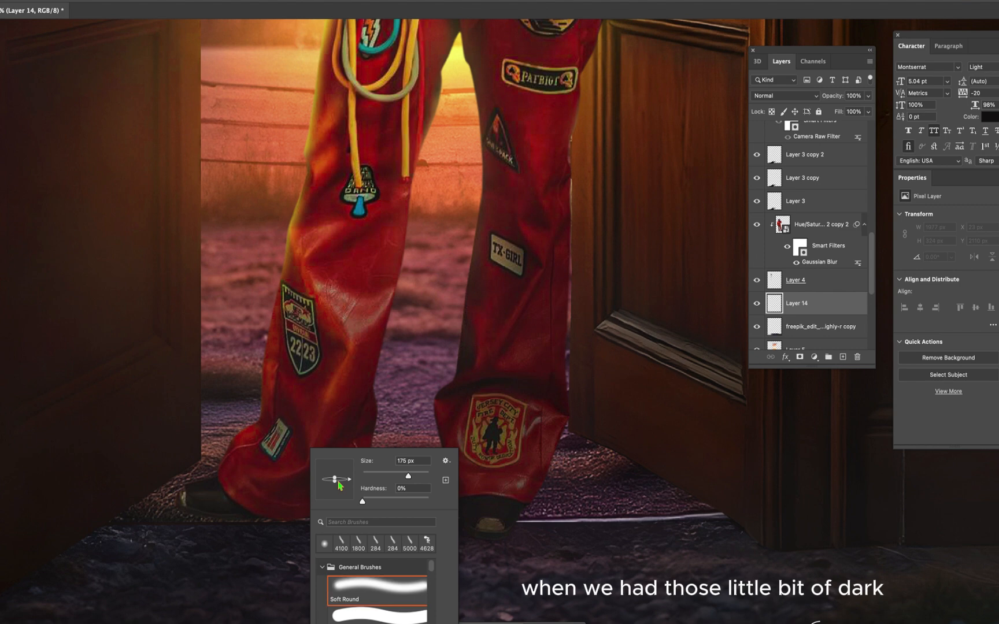
pyautogui.press('Return')
pyautogui.rightClick(377, 527)
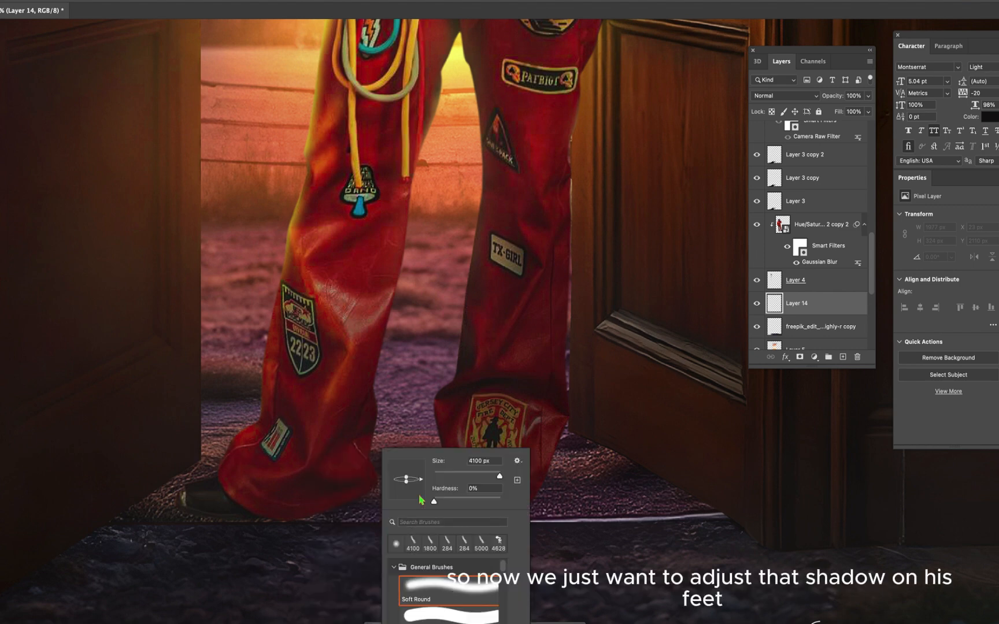
pyautogui.press('Return')
pyautogui.rightClick(356, 516)
pyautogui.click(443, 475)
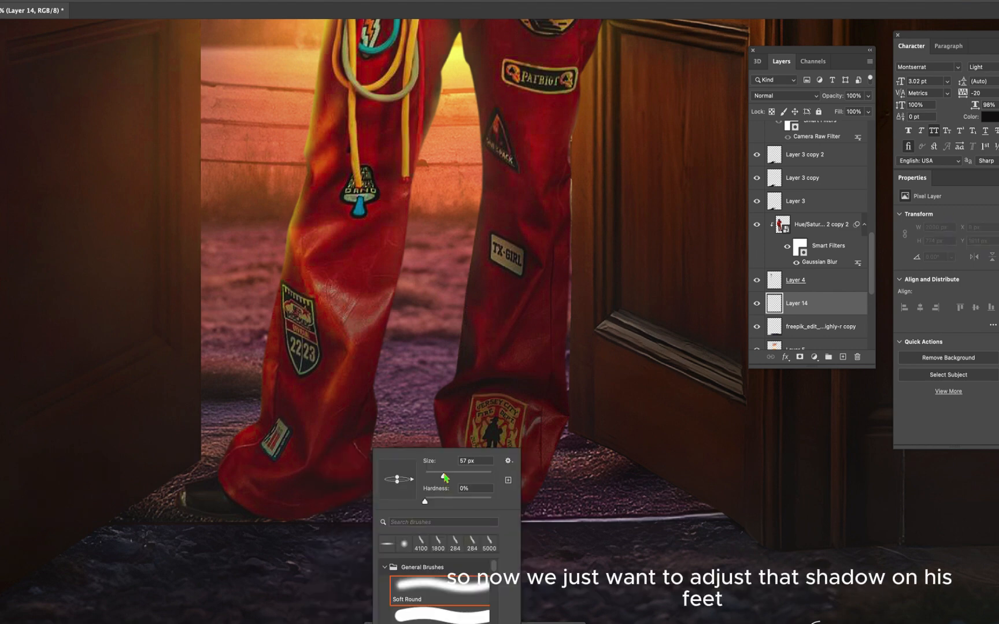
pyautogui.press('Return')
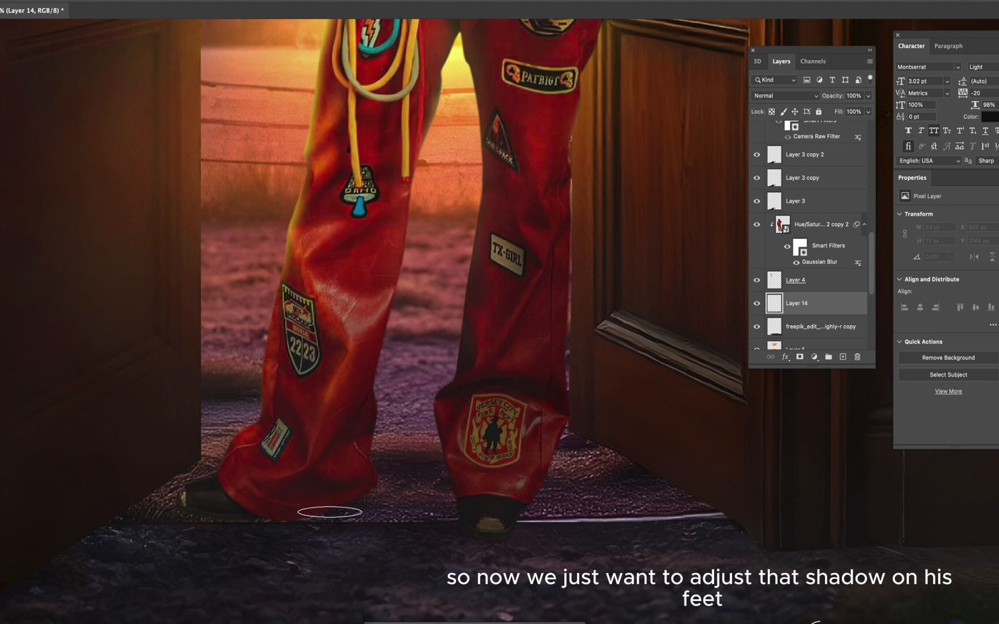
# Set the paint color to black and brush a flat contact shadow beneath the man's left-hand trouser hem and shoe
pyautogui.click(332, 511)
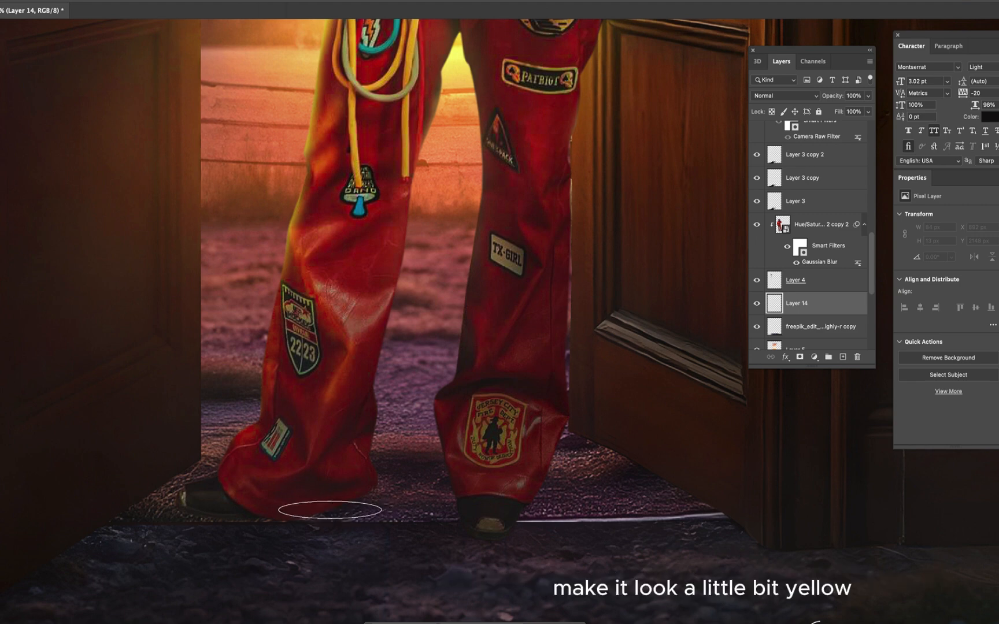
pyautogui.press('v')
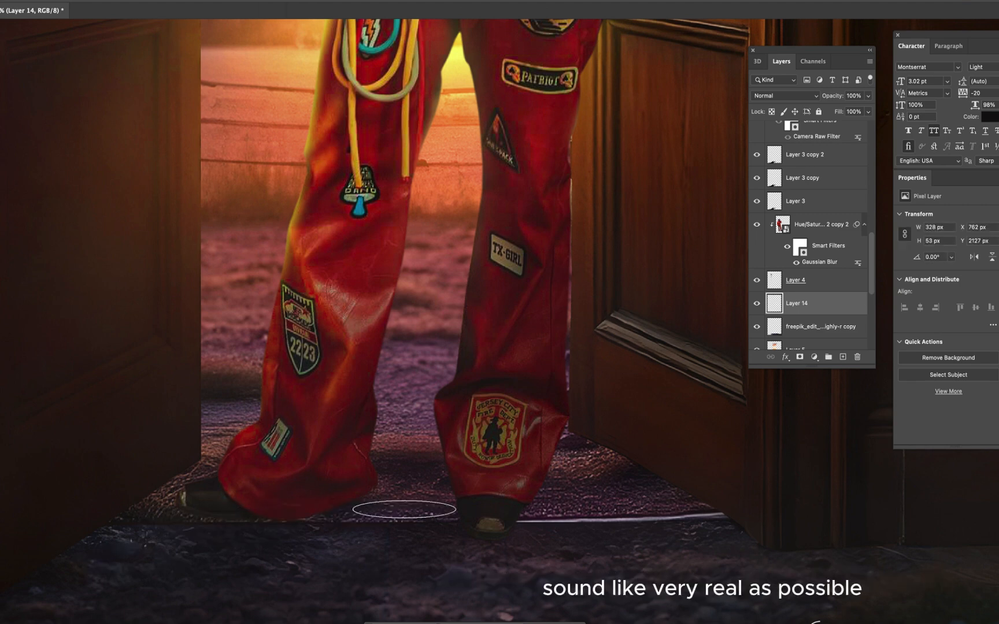
pyautogui.click(990, 117)
pyautogui.click(853, 369)
pyautogui.scroll(2, 238, 502)
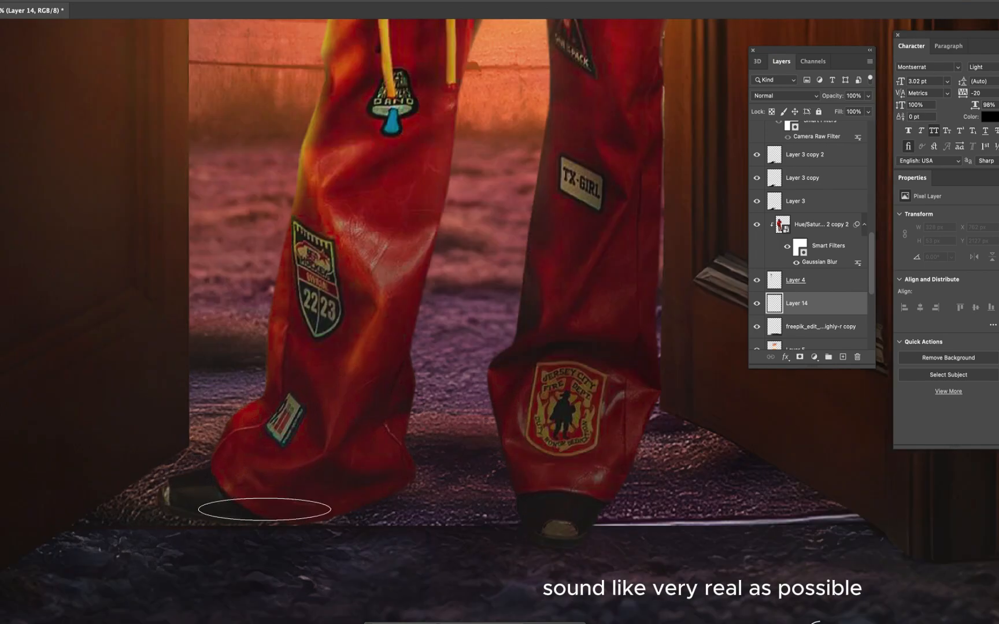
pyautogui.moveTo(233, 516); pyautogui.dragTo(264, 513)
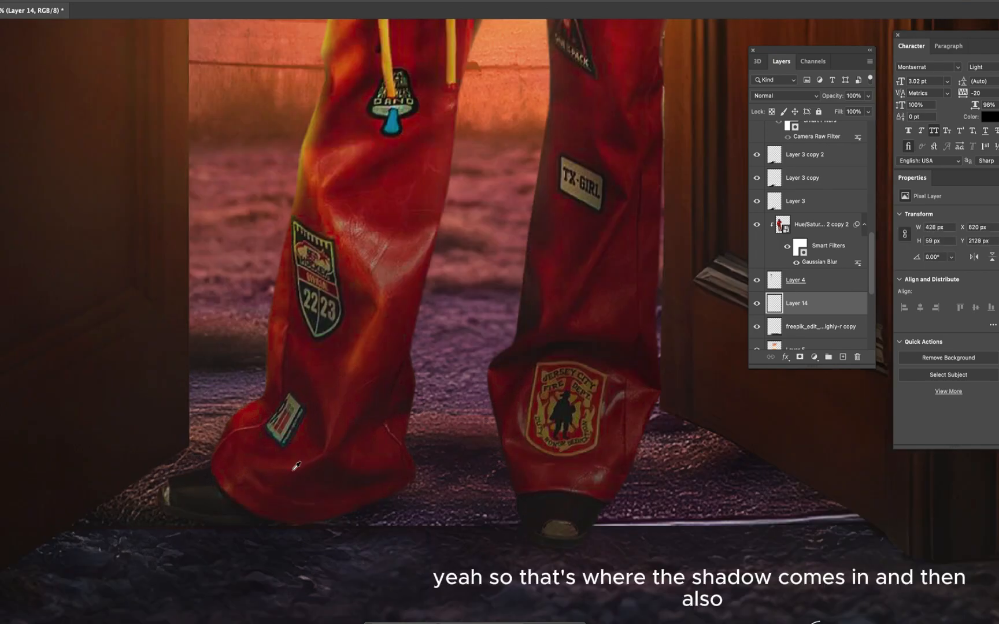
# Extend the contact shadow on Layer 14 to the ground around the right-hand shoe using a smaller brush
pyautogui.scroll(-5, 297, 467)
pyautogui.scroll(8, 383, 494)
pyautogui.press('[')
pyautogui.press('[')
pyautogui.press('[')
pyautogui.click(356, 501)
pyautogui.scroll(-8, 400, 459)
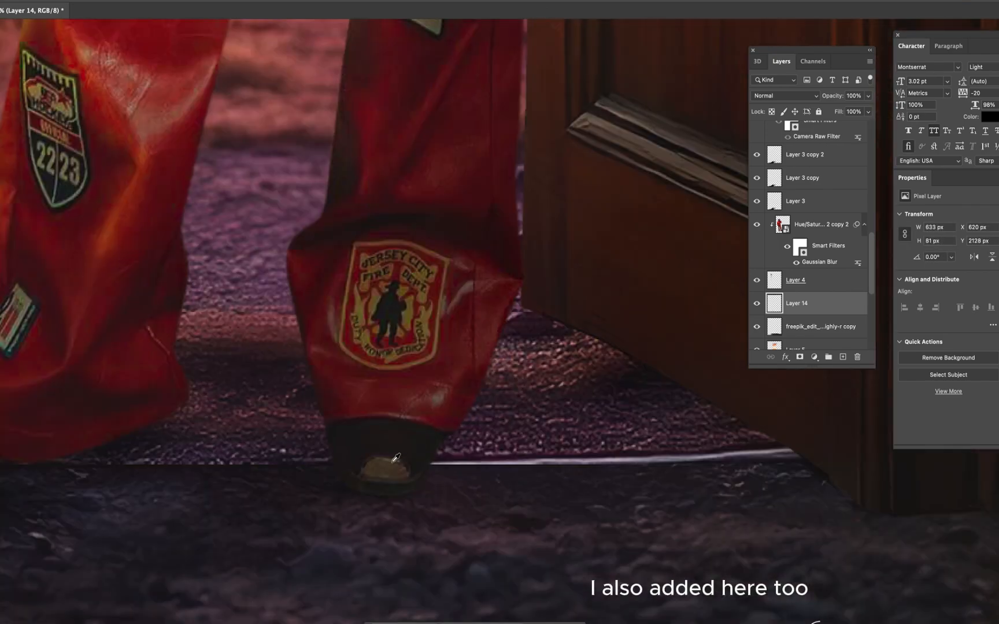
pyautogui.scroll(7, 320, 442)
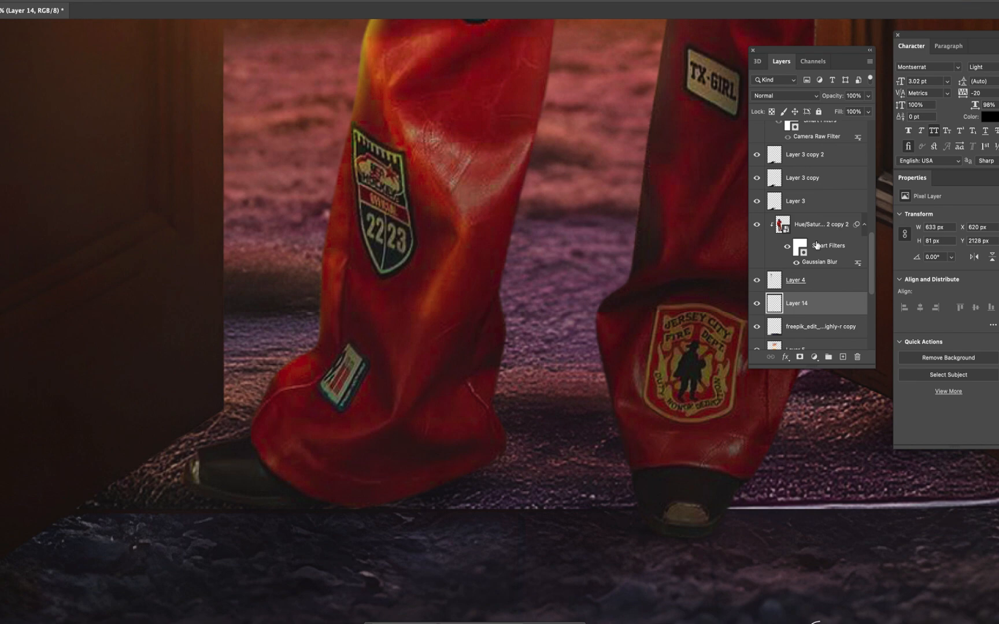
# Add a layer above the Hue/Saturation copy 2 layer and dab black over the left-hand shoe with a smaller, rounder brush
pyautogui.click(824, 224)
pyautogui.press('alt+shift+super+n')
pyautogui.scroll(3, 205, 447)
pyautogui.rightClick(287, 407)
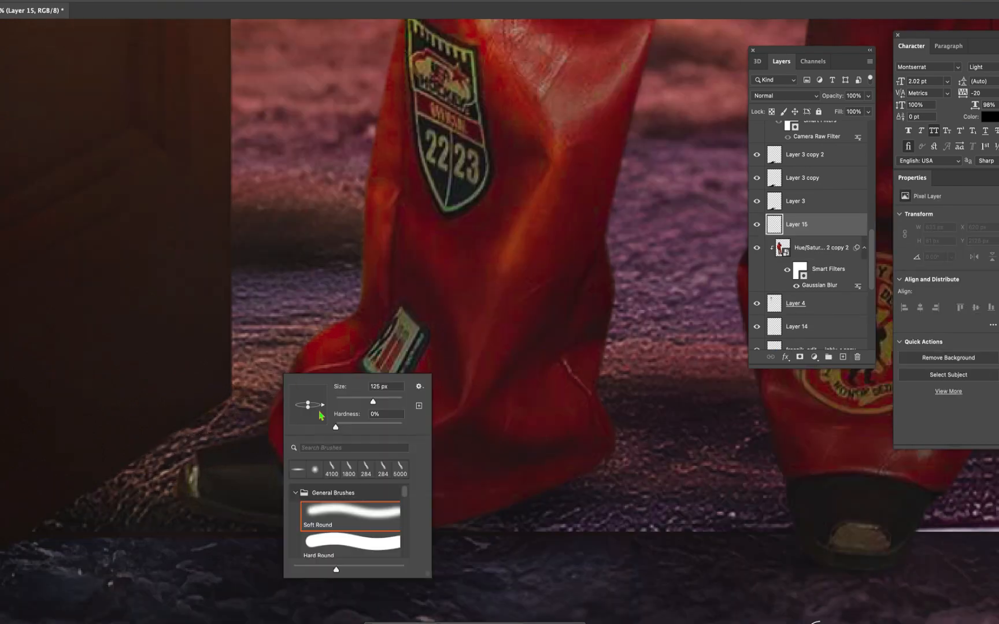
pyautogui.click(355, 402)
pyautogui.click(229, 433)
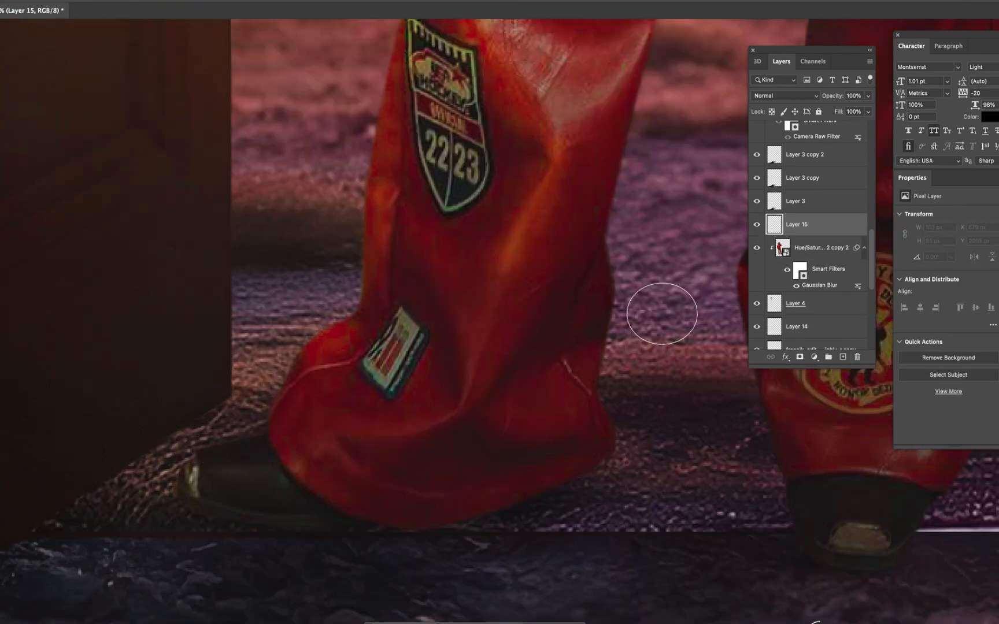
# Add a layer clipped directly to the man's photo layer and paint black over the left-hand shoe to darken it
pyautogui.scroll(-5, 806, 243)
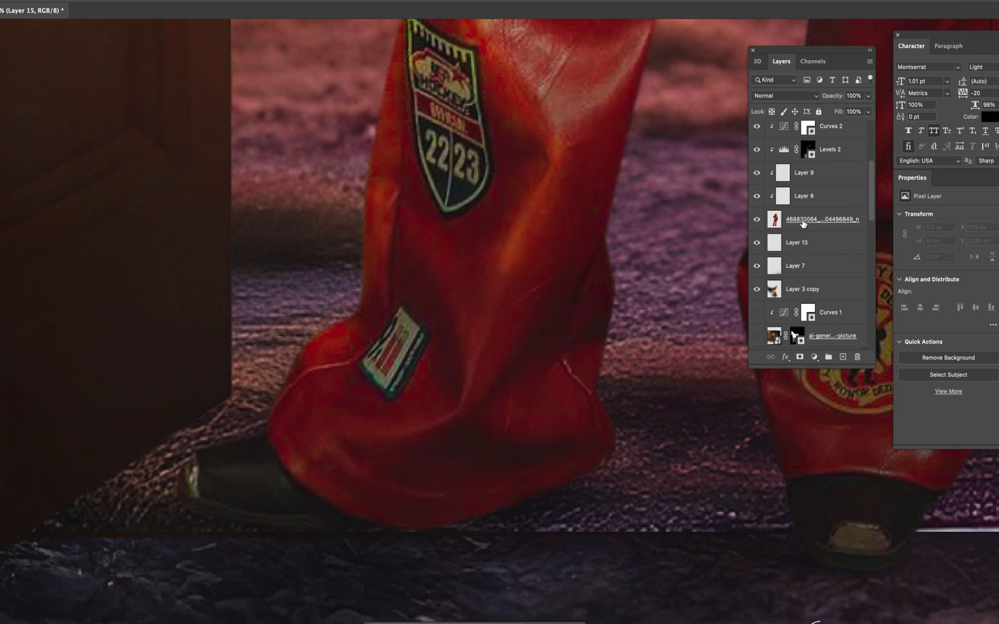
pyautogui.click(818, 218)
pyautogui.click(843, 357)
pyautogui.click(229, 473)
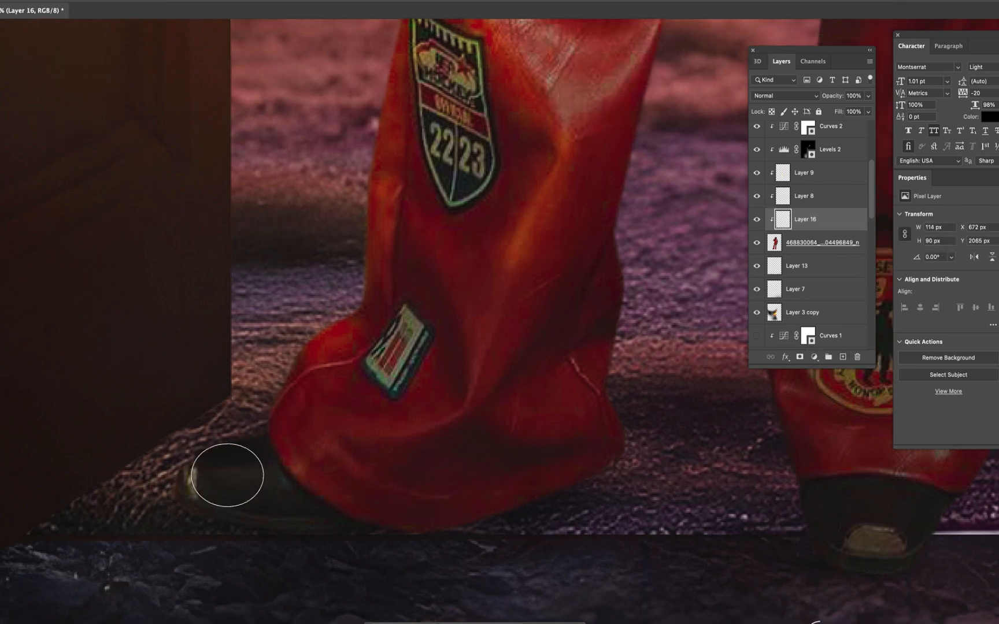
pyautogui.moveTo(202, 538)
pyautogui.mouseDown()
pyautogui.moveTo(374, 566)
pyautogui.moveTo(419, 555)
pyautogui.moveTo(177, 543)
pyautogui.moveTo(149, 508)
pyautogui.mouseUp()
pyautogui.scroll(-5, 248, 454)
pyautogui.scroll(3, 289, 480)
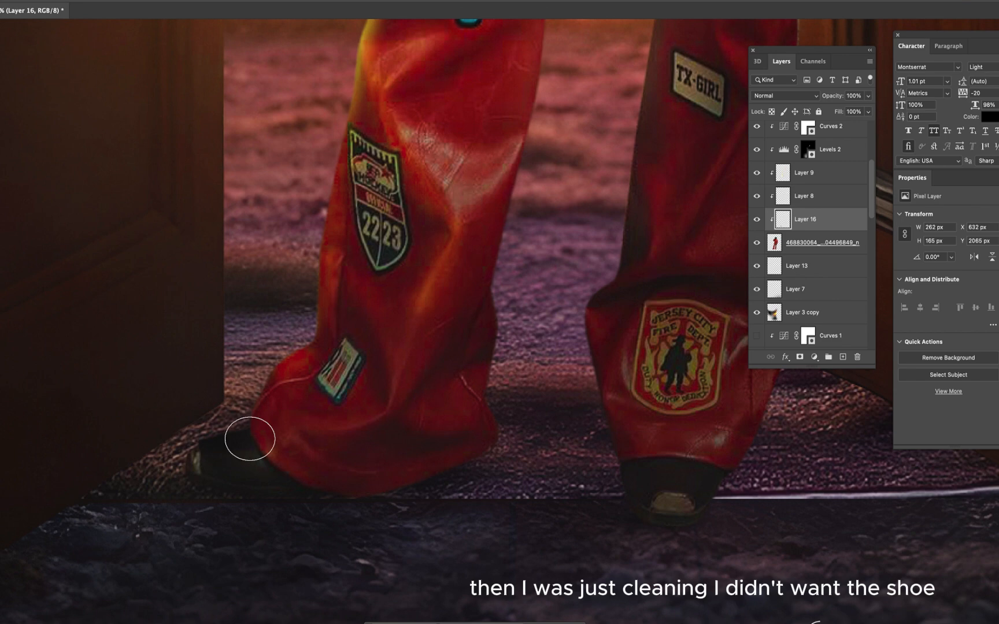
# Reduce the brush size and darken the edges of the right-hand shoe with black on Layer 16
pyautogui.scroll(-5, 237, 452)
pyautogui.scroll(6, 335, 553)
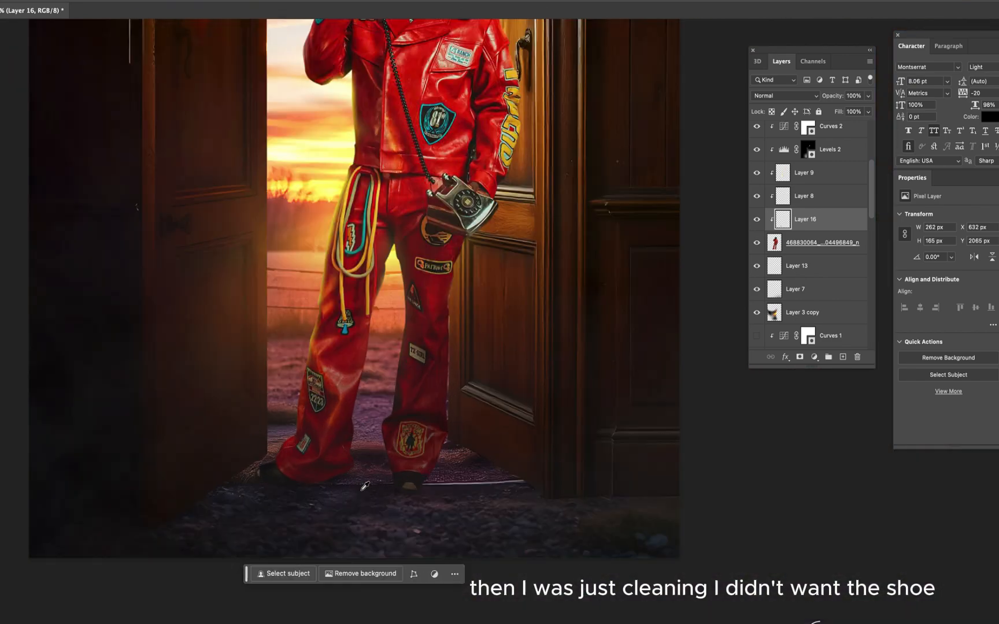
pyautogui.press('[')
pyautogui.press('[')
pyautogui.press('[')
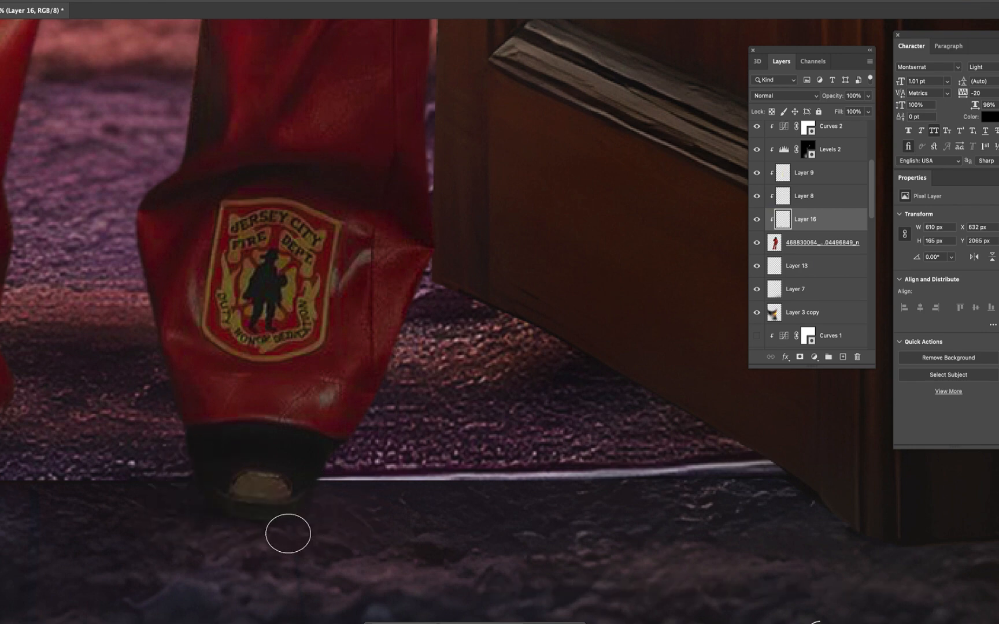
pyautogui.scroll(2, 248, 520)
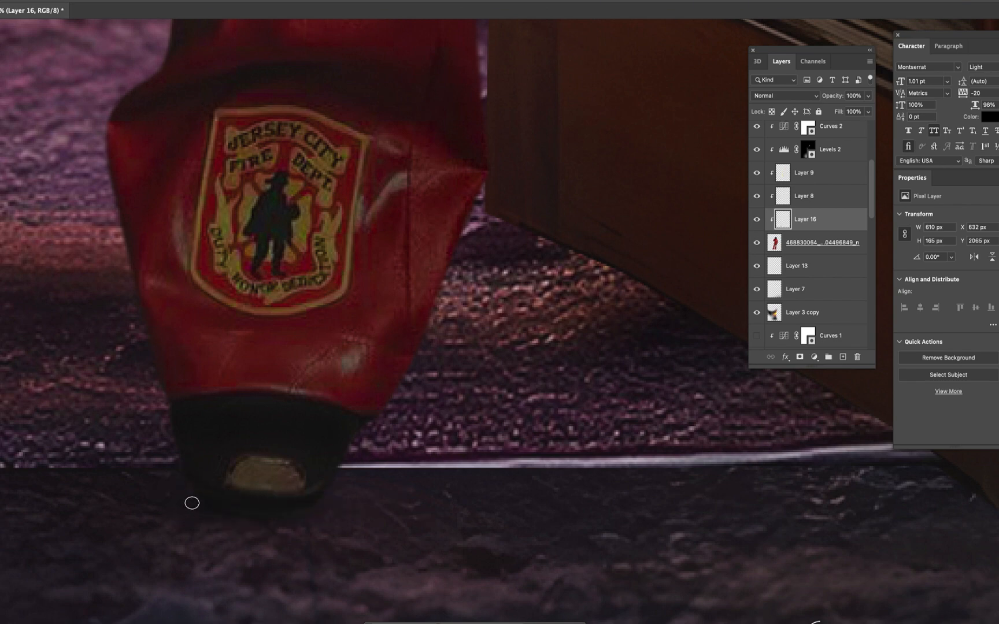
pyautogui.scroll(-5, 362, 435)
pyautogui.scroll(5, 403, 470)
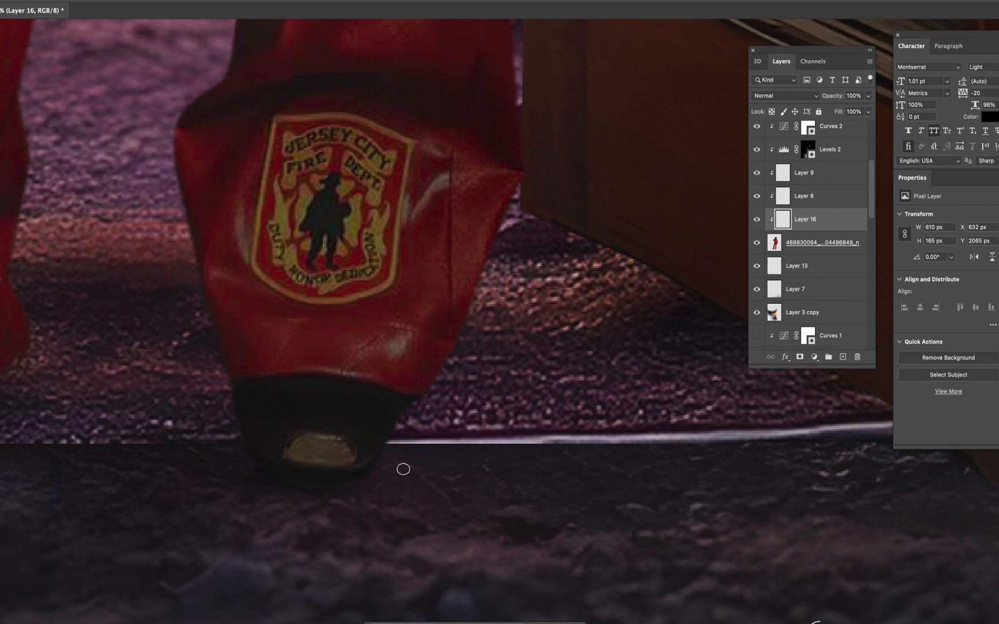
# Try darkening the sole and edges of the right-hand shoe with more black on Layer 16, and undo it
pyautogui.click(239, 1)
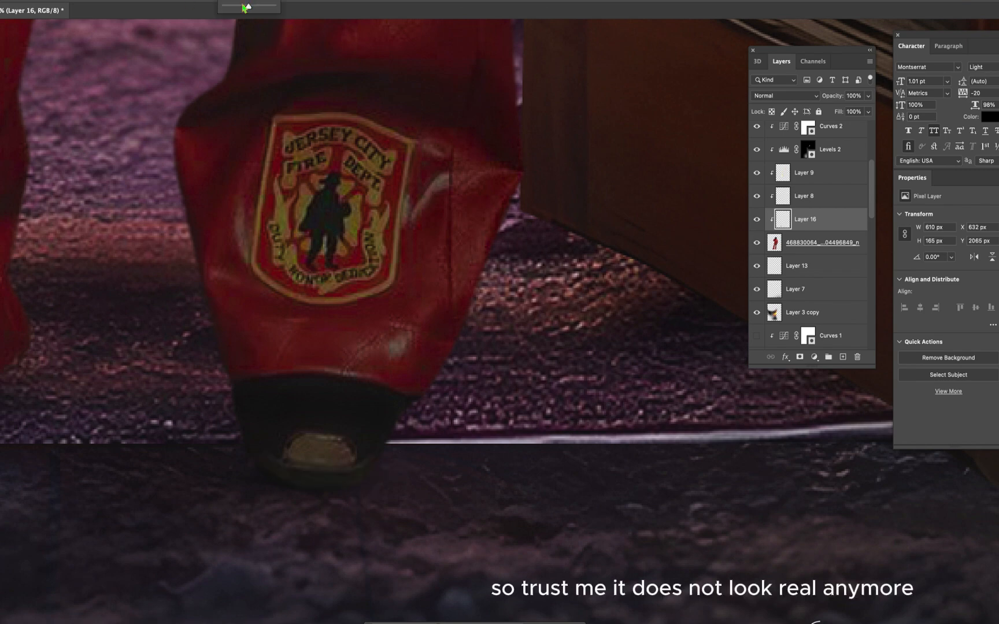
pyautogui.moveTo(266, 485); pyautogui.dragTo(395, 489)
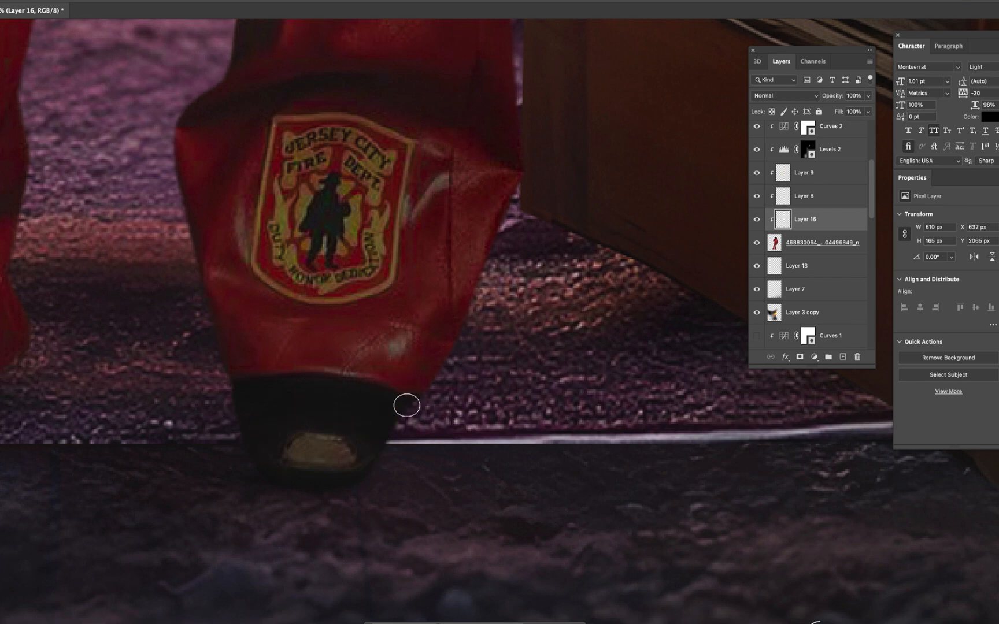
pyautogui.press('super+minus')
pyautogui.press('super+minus')
pyautogui.press('super+minus')
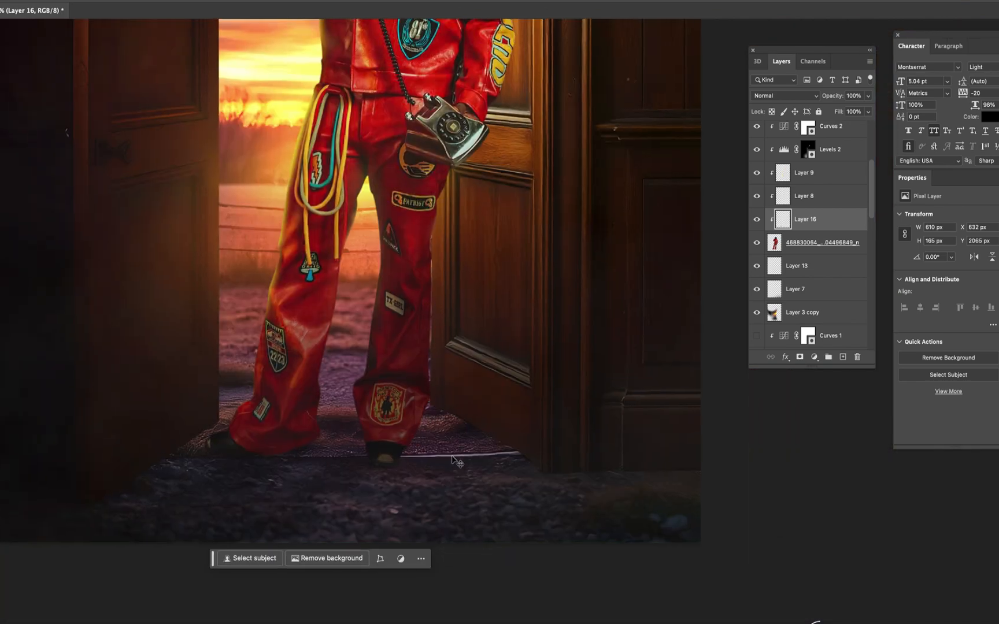
pyautogui.press('super+z')
# Check the whole composite at full view and save the document
pyautogui.scroll(1, 409, 467)
pyautogui.scroll(-8, 347, 471)
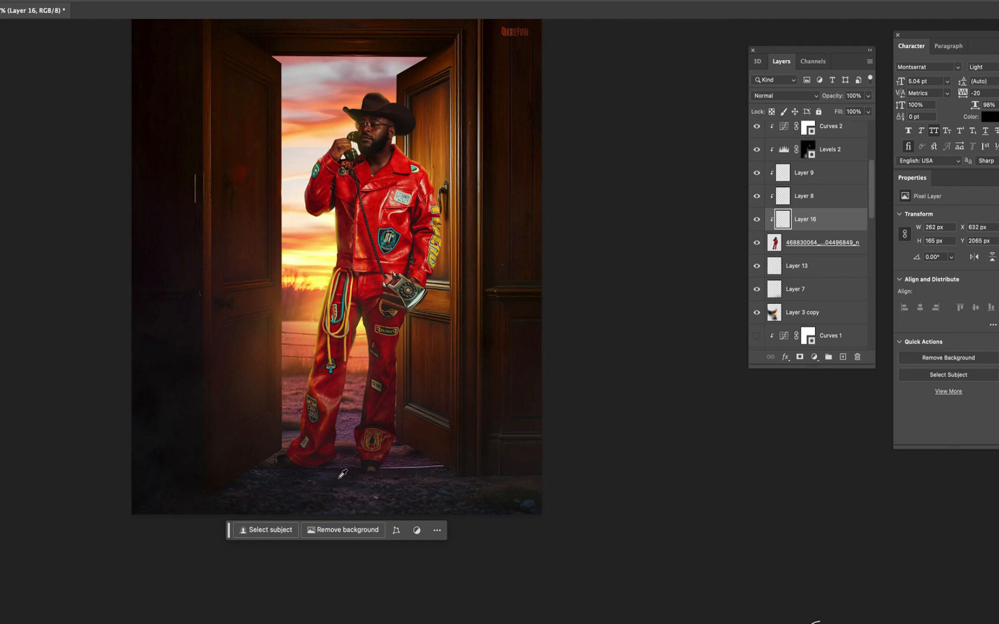
pyautogui.scroll(3, 359, 469)
pyautogui.scroll(-8, 354, 474)
pyautogui.scroll(9, 383, 431)
pyautogui.scroll(-2, 384, 431)
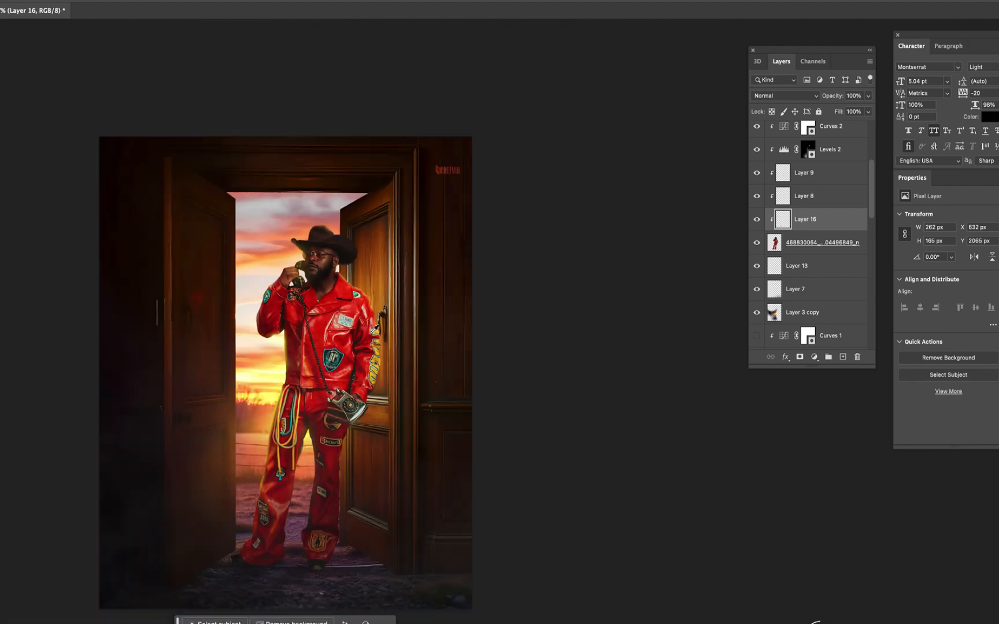
pyautogui.press('super+s')
pyautogui.scroll(-1, 430, 399)
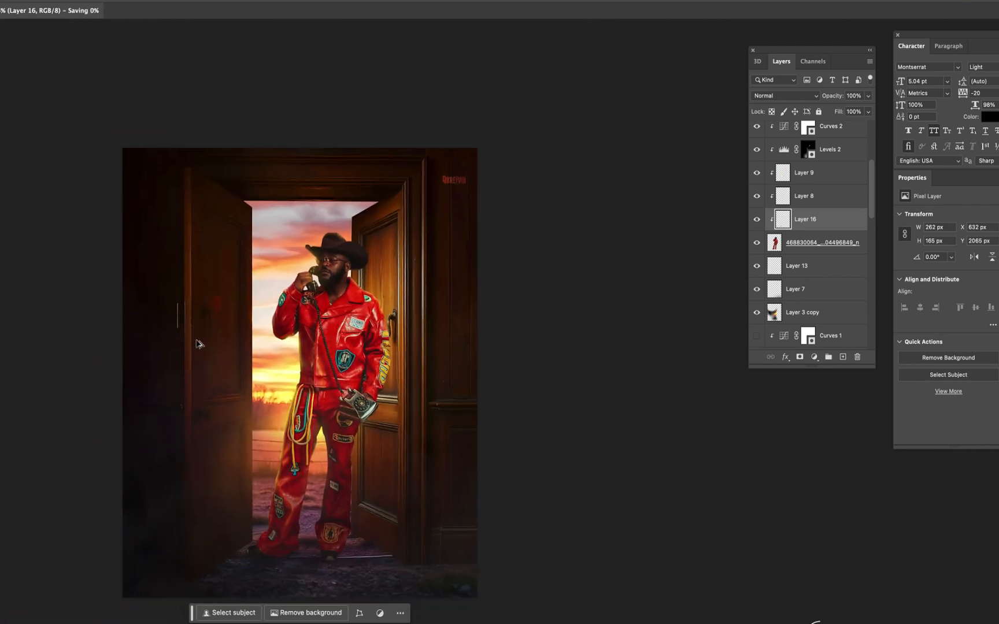
# Add a new layer at the top of the stack and stamp all visible layers into it
pyautogui.scroll(4, 198, 343)
pyautogui.scroll(-4, 393, 323)
pyautogui.scroll(1, 293, 435)
pyautogui.scroll(1, 258, 361)
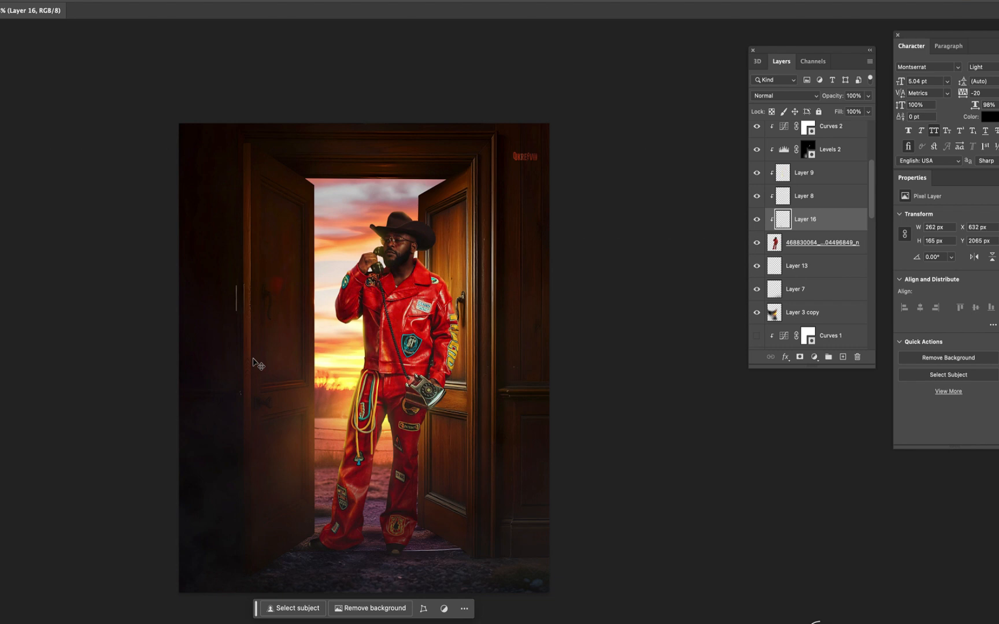
pyautogui.scroll(2, 384, 440)
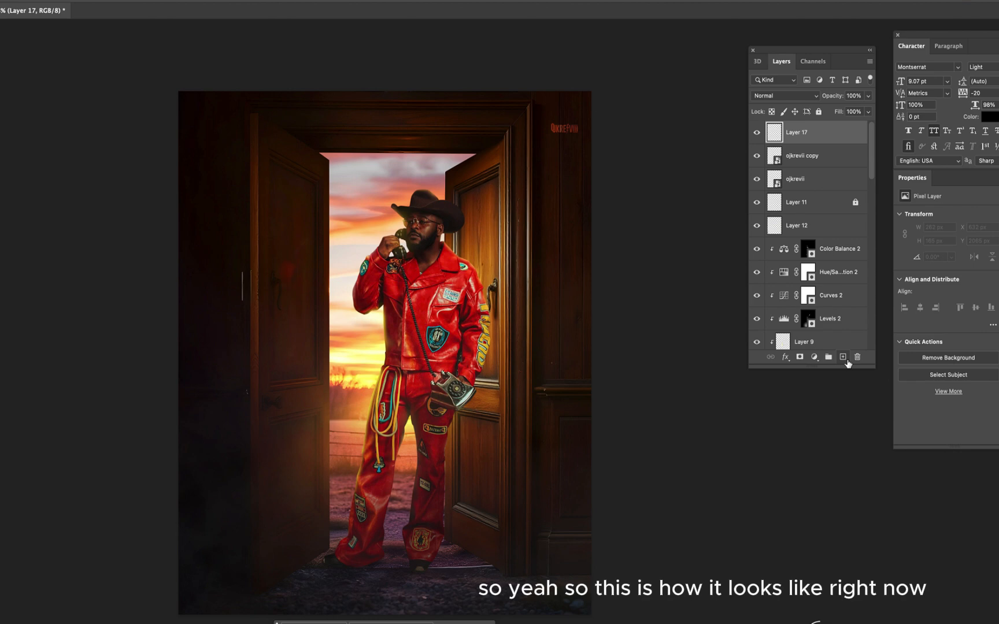
pyautogui.press('super+alt+shift+e')
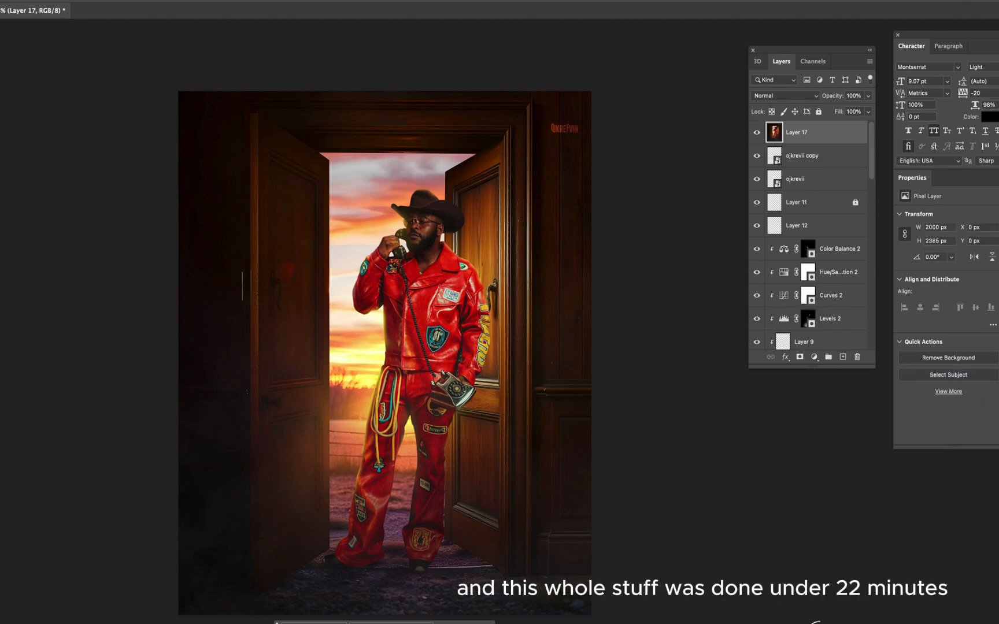
# Open the Camera Raw Filter on the stamped layer and warm the image by raising Temperature to about +11
pyautogui.click(197, 0)
pyautogui.click(244, 61)
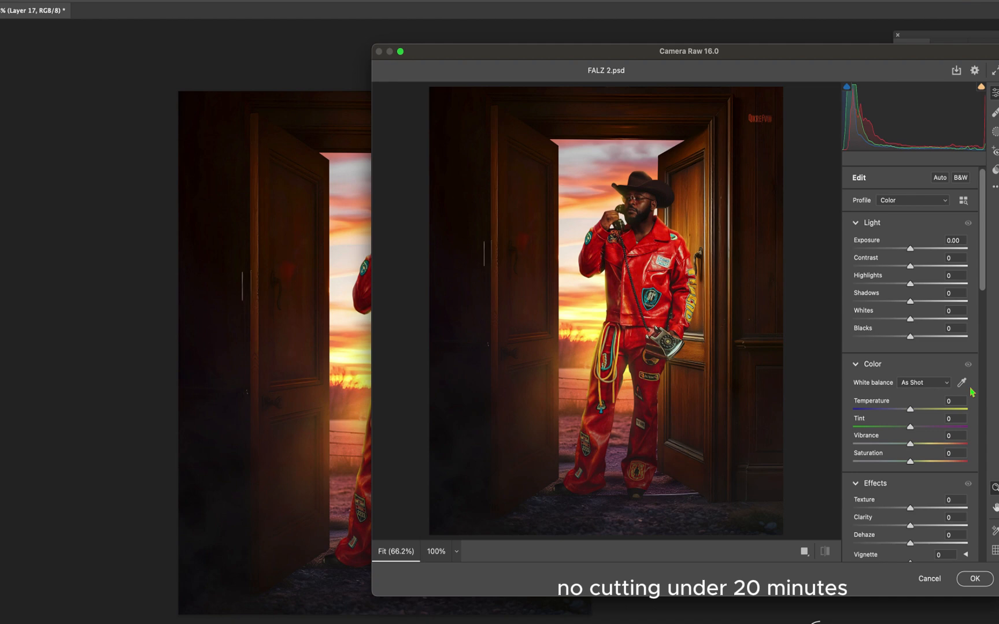
pyautogui.moveTo(910, 412); pyautogui.dragTo(930, 410)
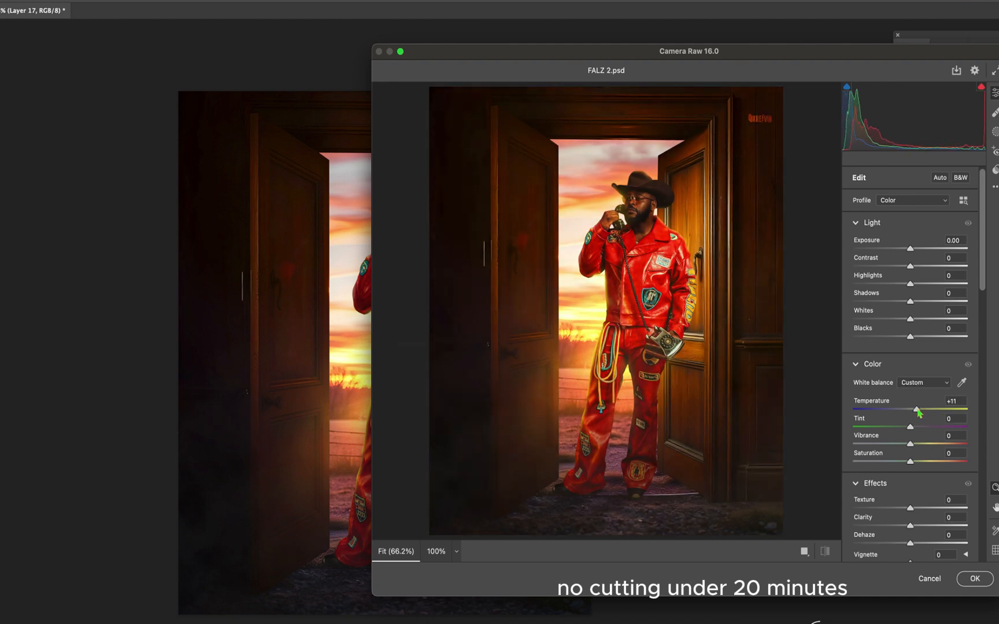